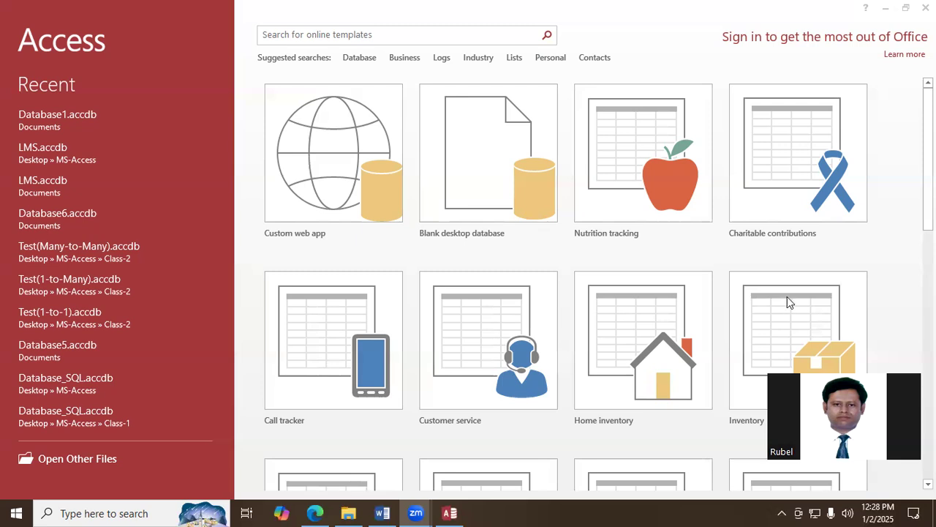
- Create a blank desktop database named LMS in the Downloads folder
left_click(489, 166)
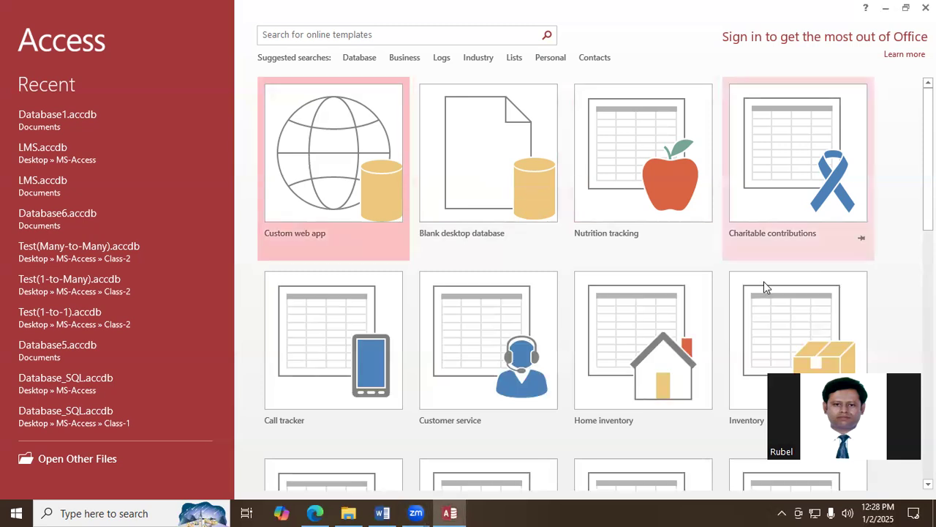
left_click(512, 176)
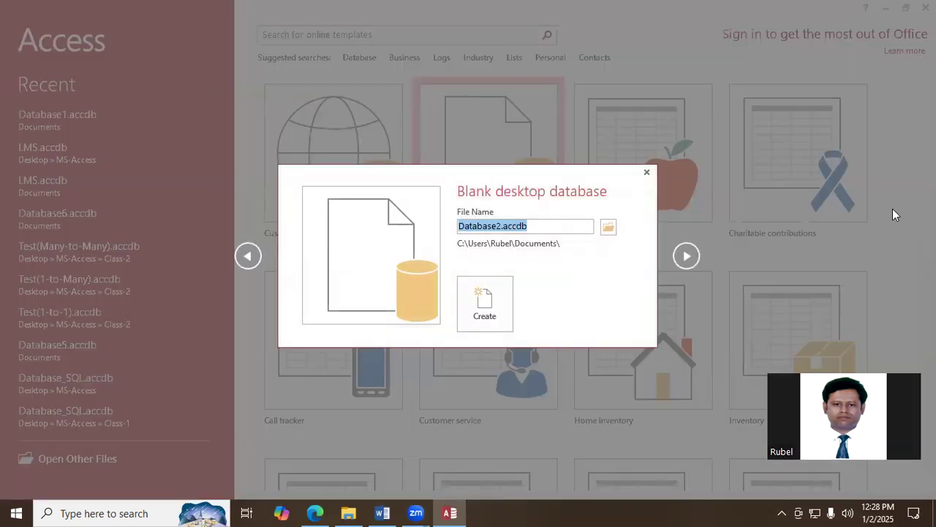
key("BackSpace")
type("LMS")
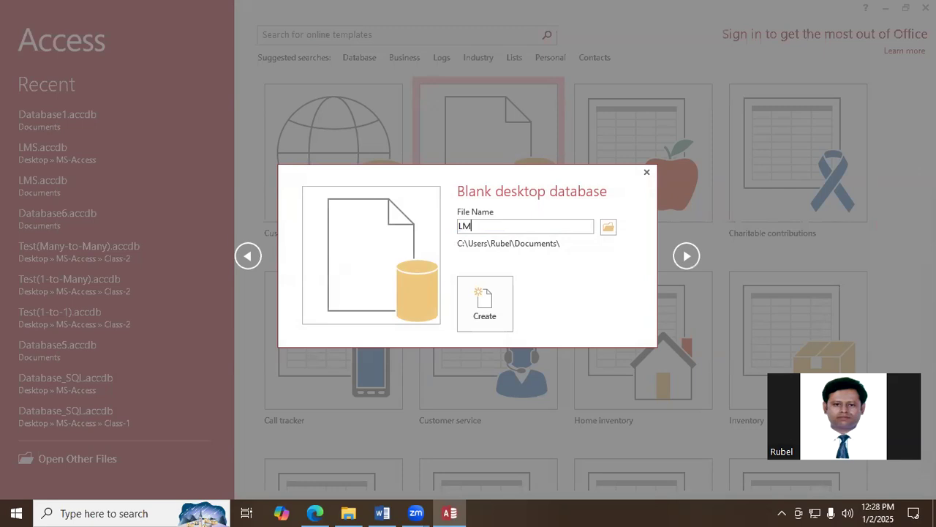
left_click(609, 226)
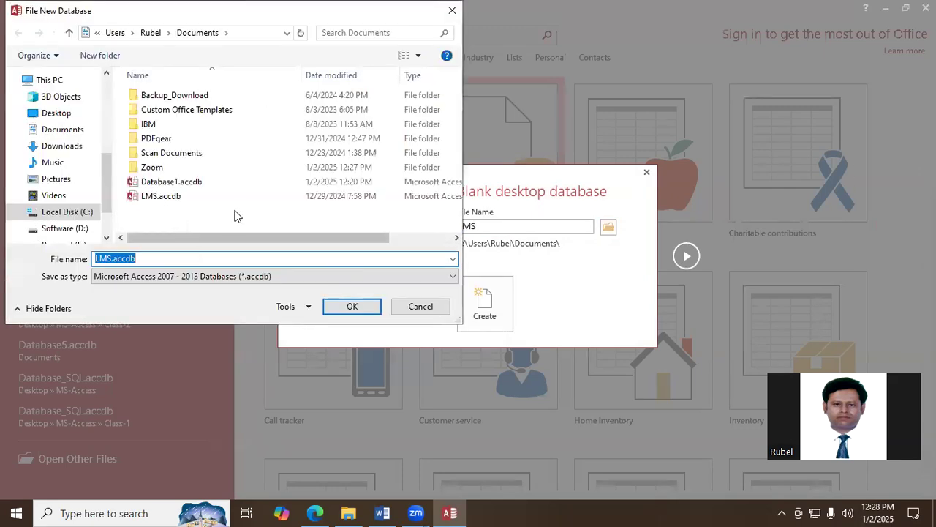
left_click(73, 131)
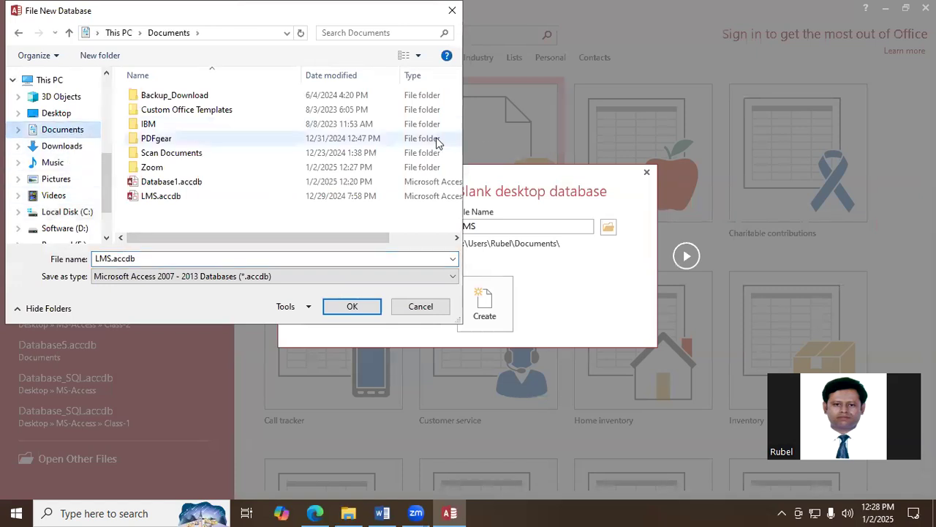
left_click(63, 146)
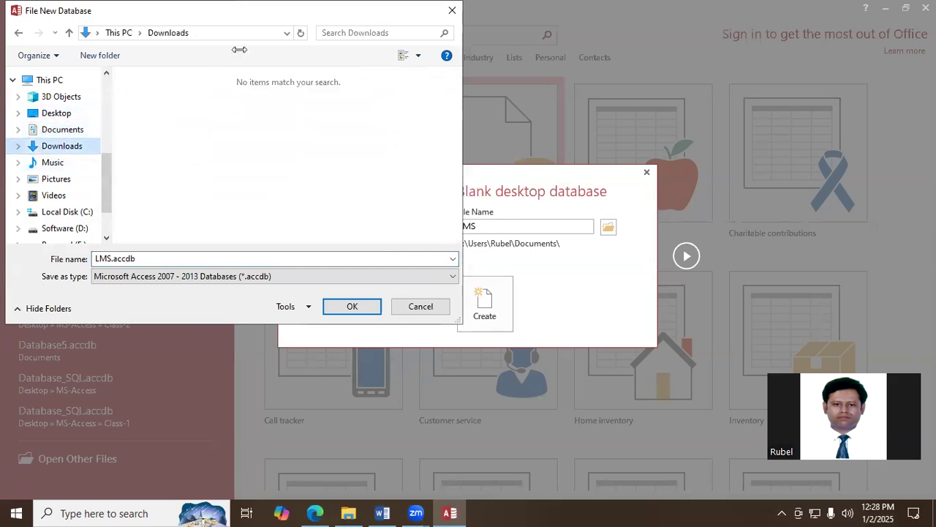
left_click_drag(236, 21, 242, 29)
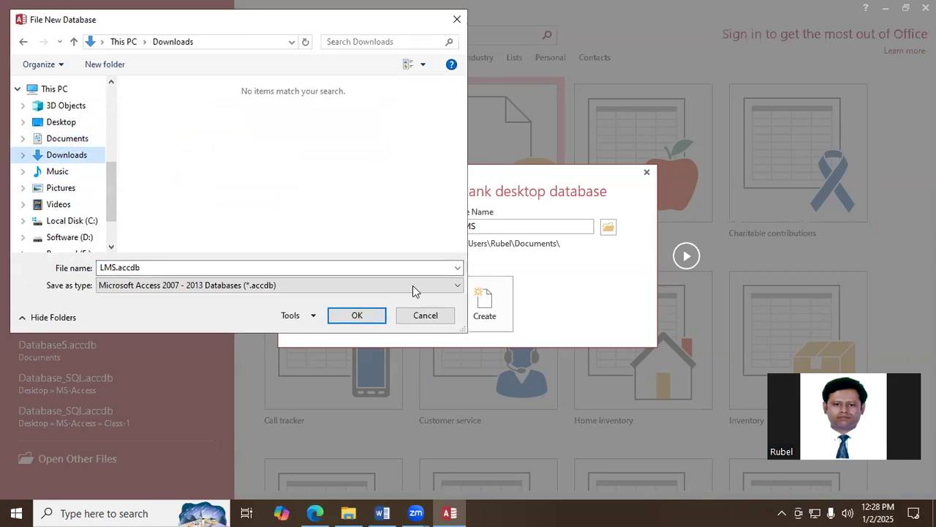
left_click(356, 316)
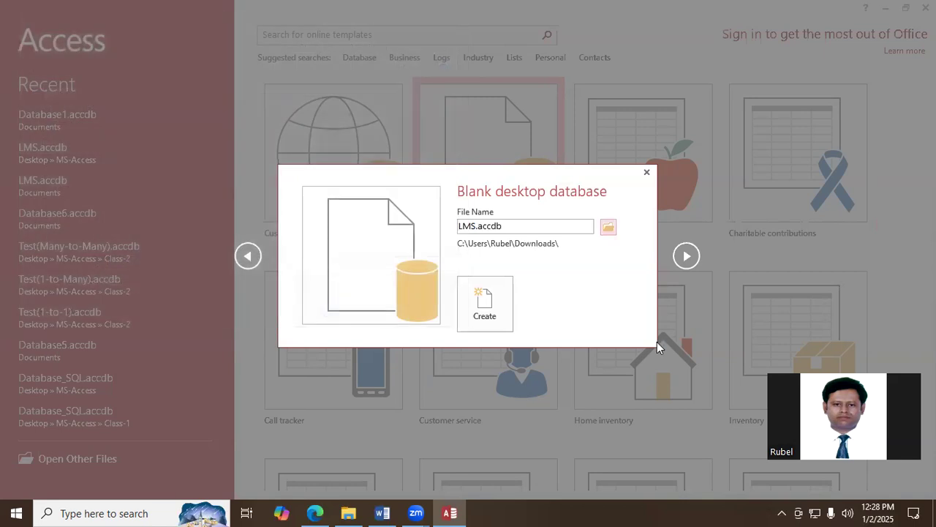
left_click(507, 313)
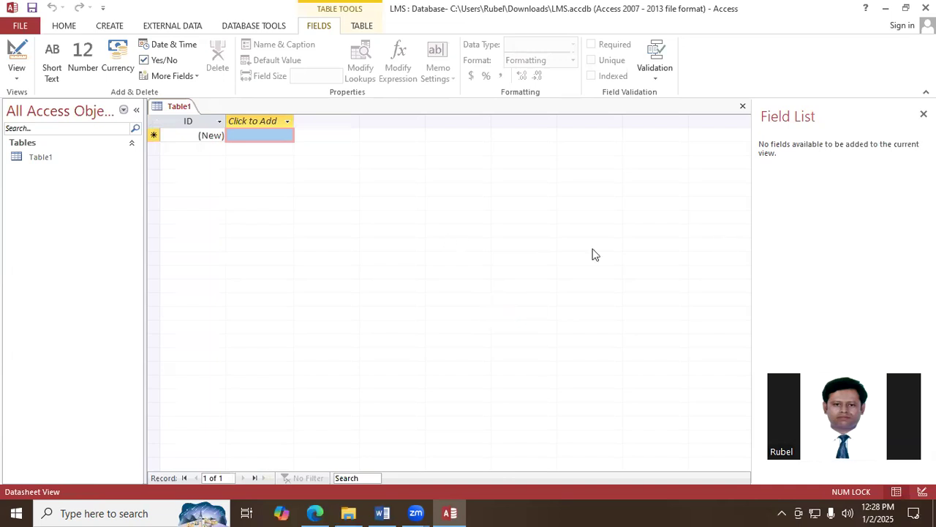
- Open the new default table in Design View, saving it under the name Book
right_click(177, 105)
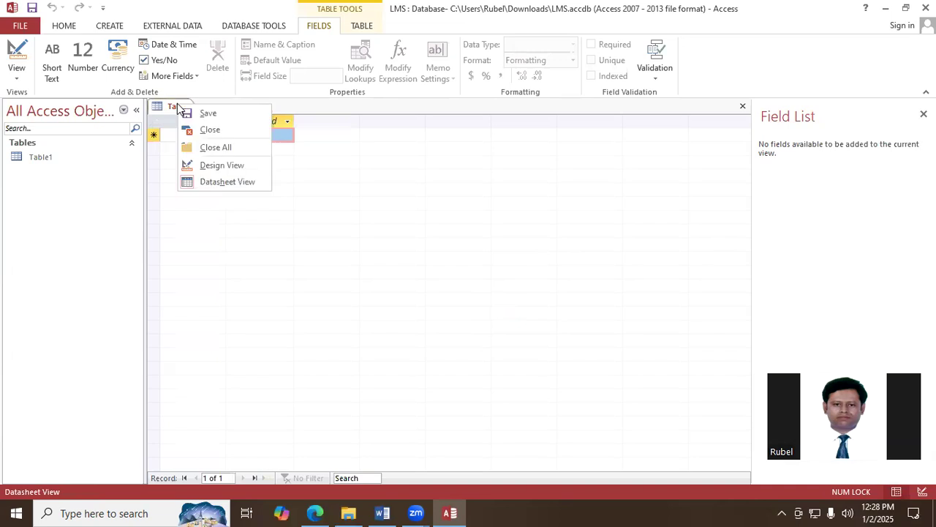
left_click(222, 166)
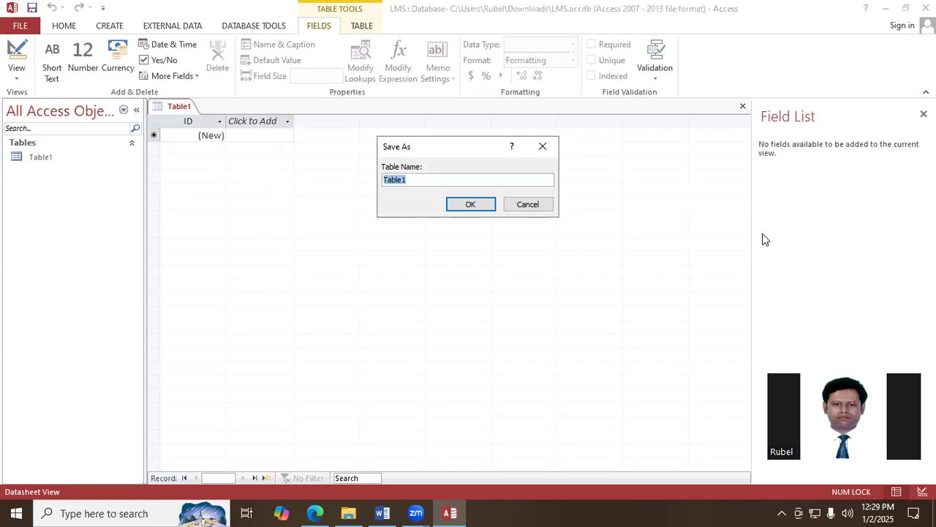
type("Book")
left_click(471, 204)
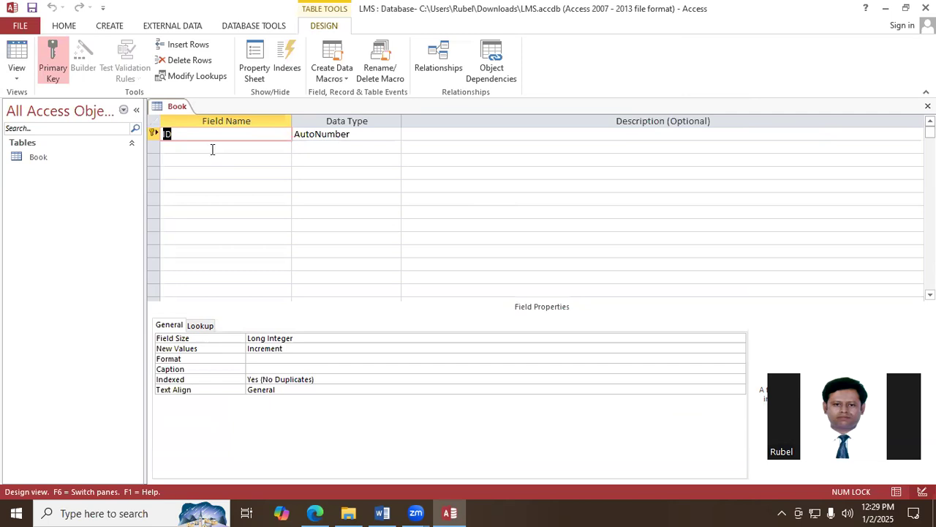
- Rename the Book table's ID field to SL_No and add a Book_Name field with the Short Text data type
key("BackSpace")
type("SL_No")
left_click(235, 146)
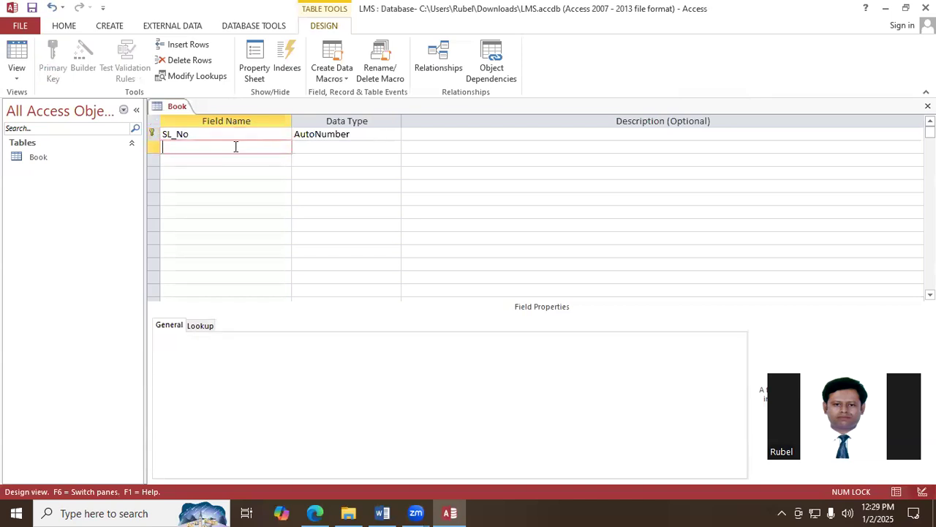
type("Book_Name")
left_click(312, 153)
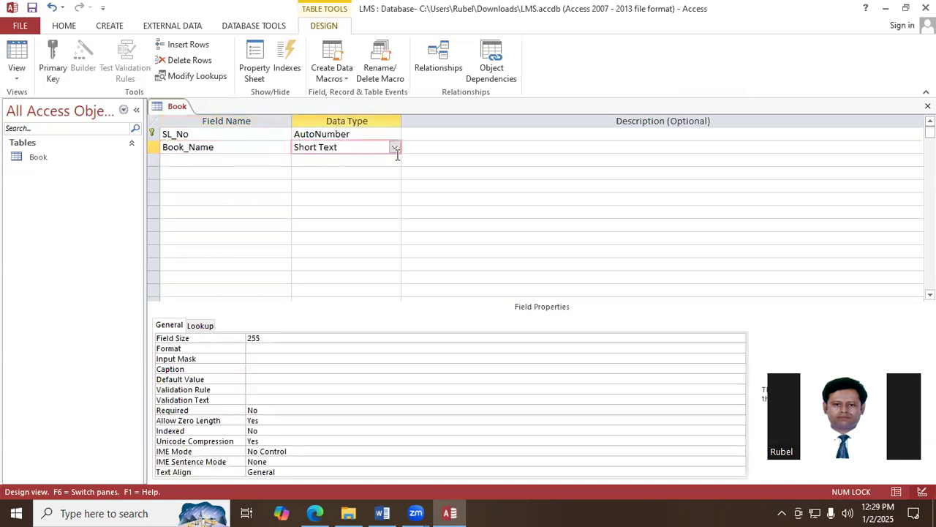
- Add Author and ISBN fields to the Book table, both with the Short Text data type
left_click(192, 160)
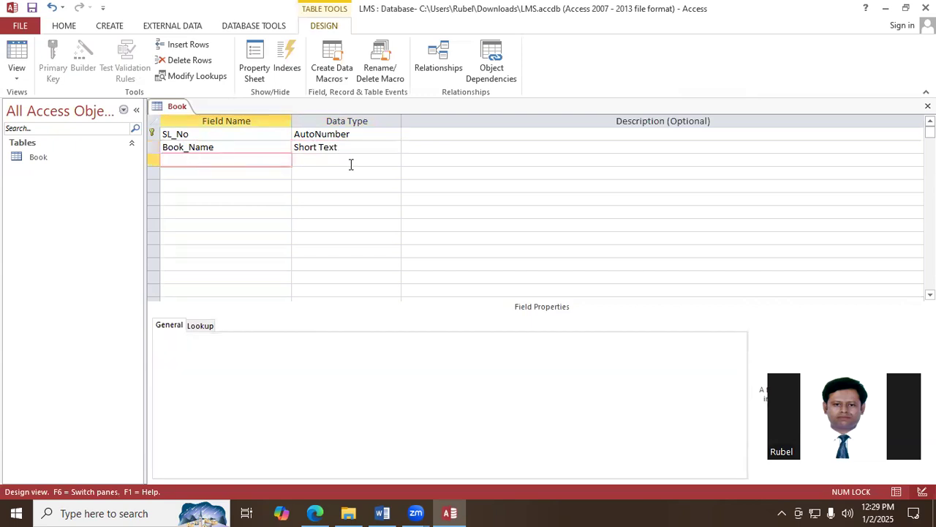
type("Authot")
key("BackSpace")
type("r")
key("Tab")
left_click(232, 175)
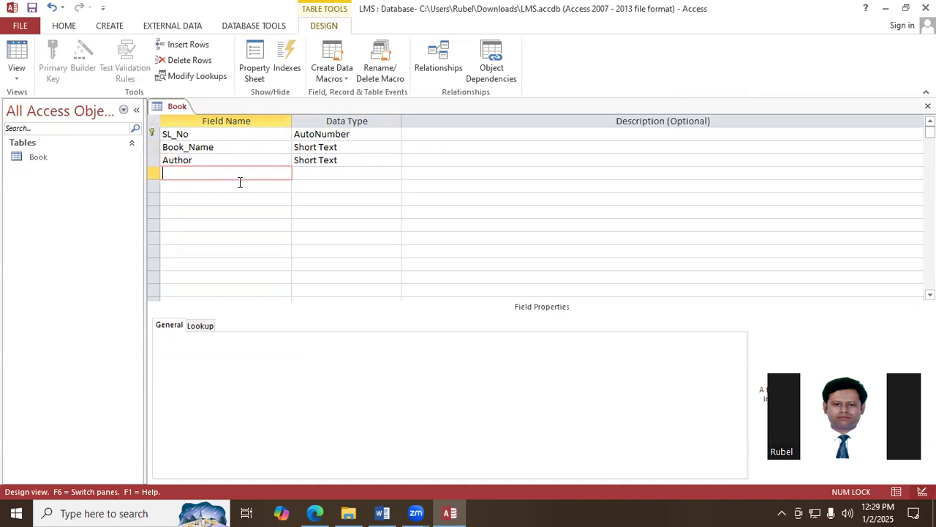
type("ISBN")
left_click(309, 171)
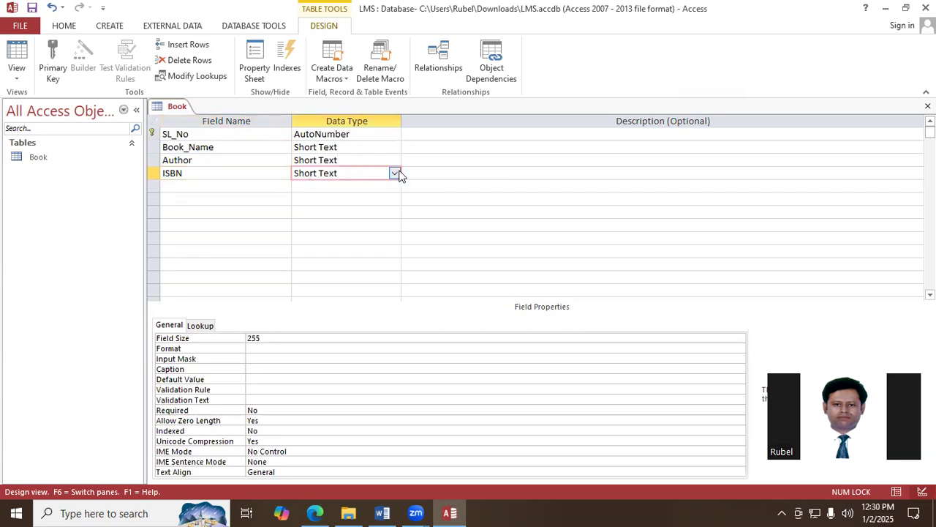
- Save the Book table's design and close the table
right_click(174, 109)
left_click(184, 115)
left_click(928, 107)
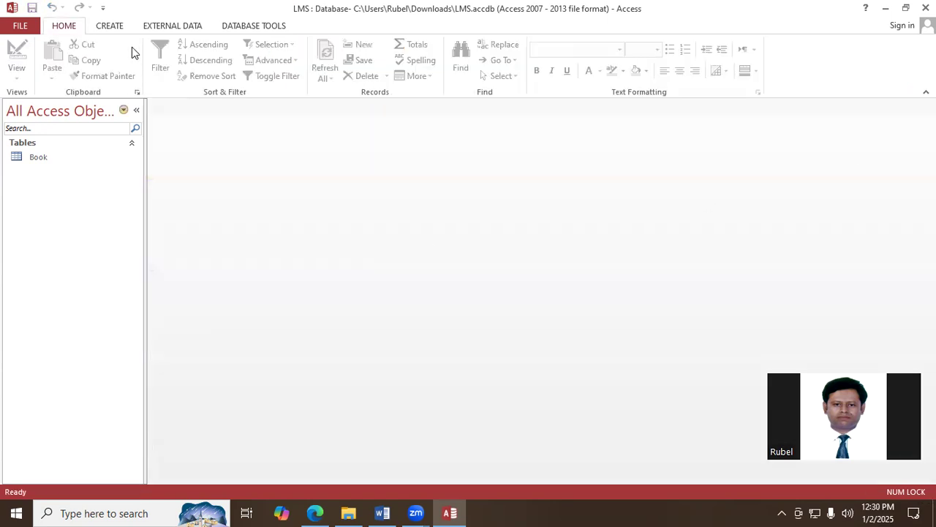
- Create a second table and open it in Design View, saving it as User
left_click(110, 26)
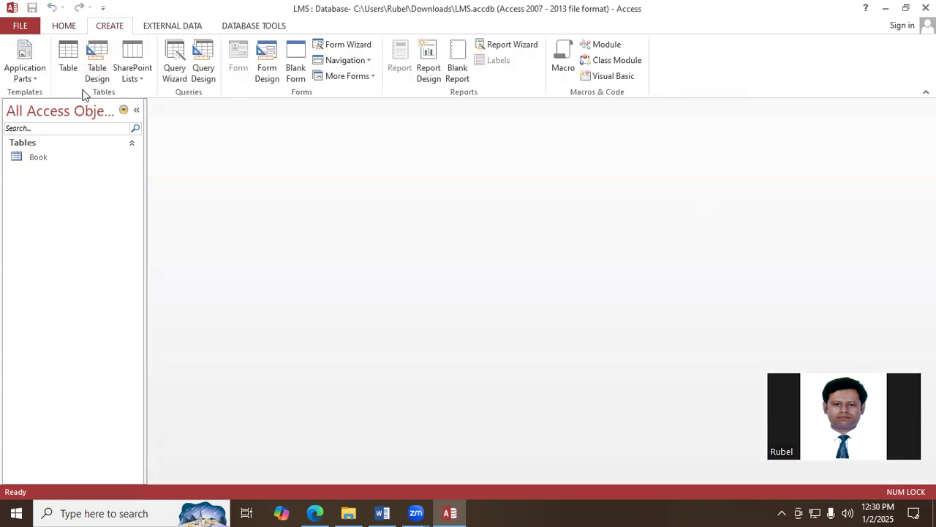
left_click(70, 65)
right_click(175, 108)
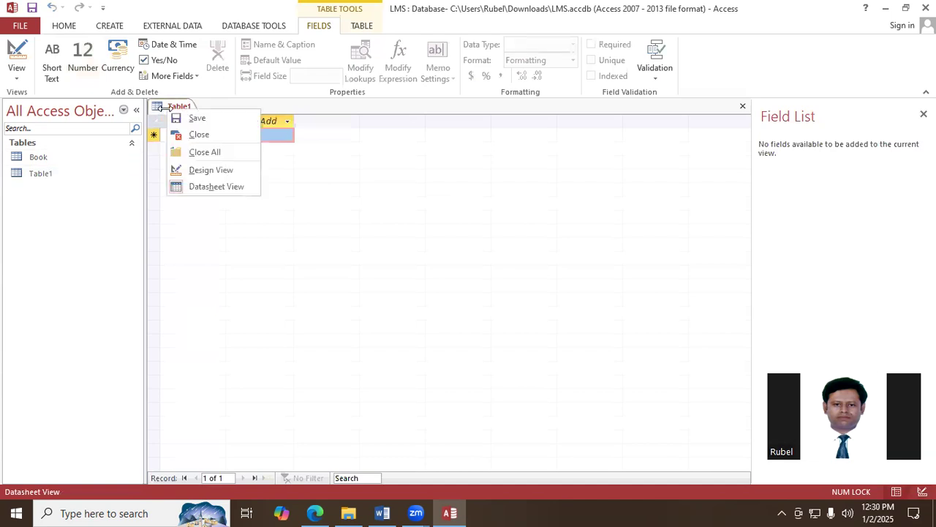
left_click(213, 174)
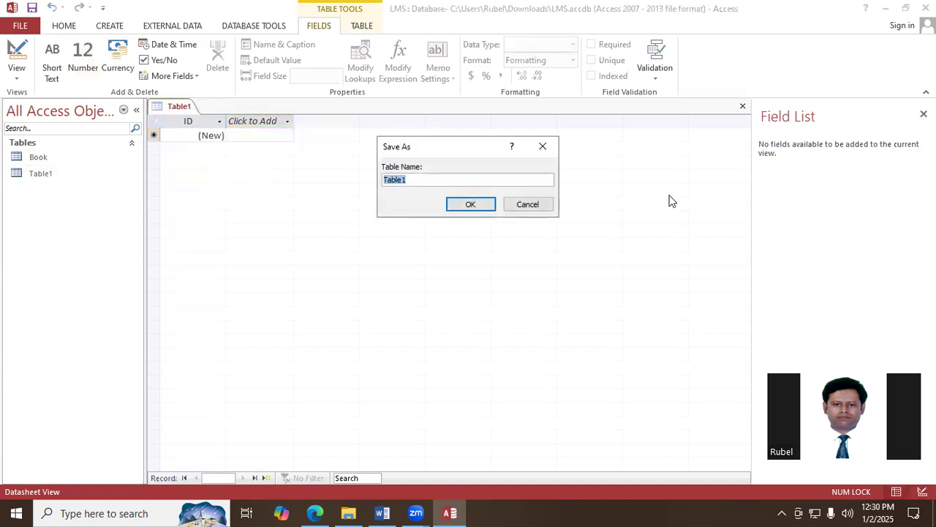
type("User")
left_click(468, 207)
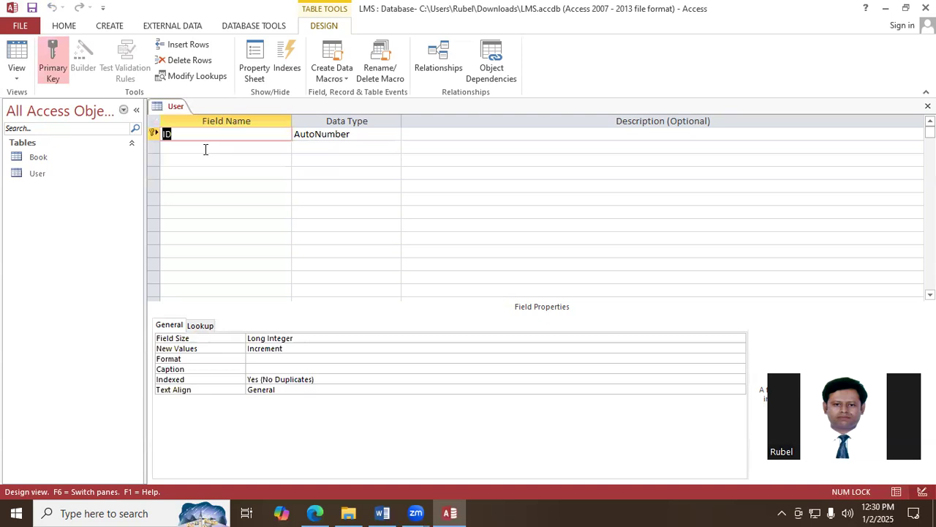
- Rename the User table's ID field to SL_No and add a User_Role field with the Short Text data type
type("SL_No")
left_click(228, 149)
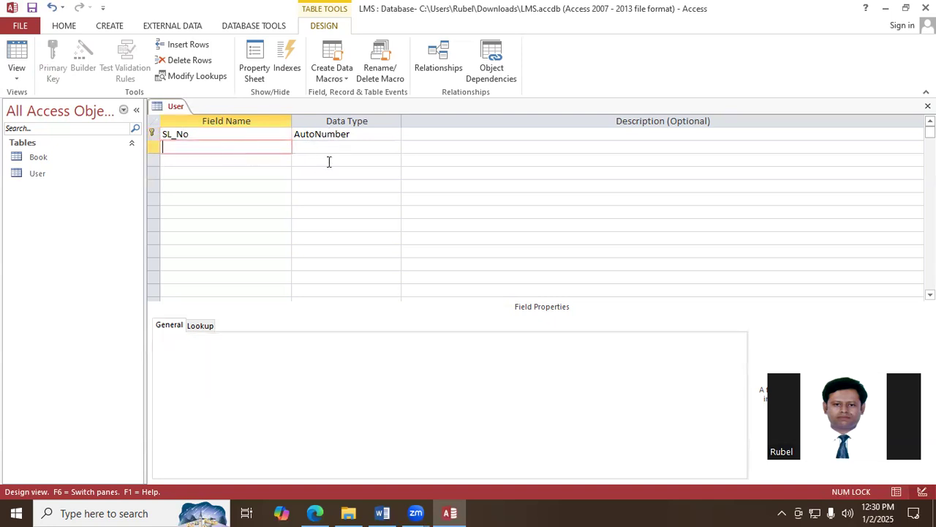
type("User_Role")
left_click(341, 146)
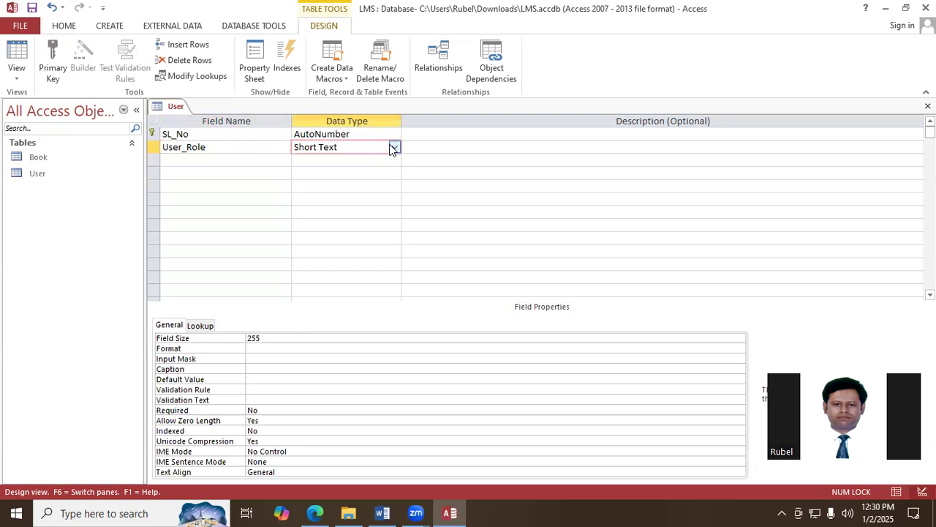
- Save the User table's design and close the table
right_click(176, 108)
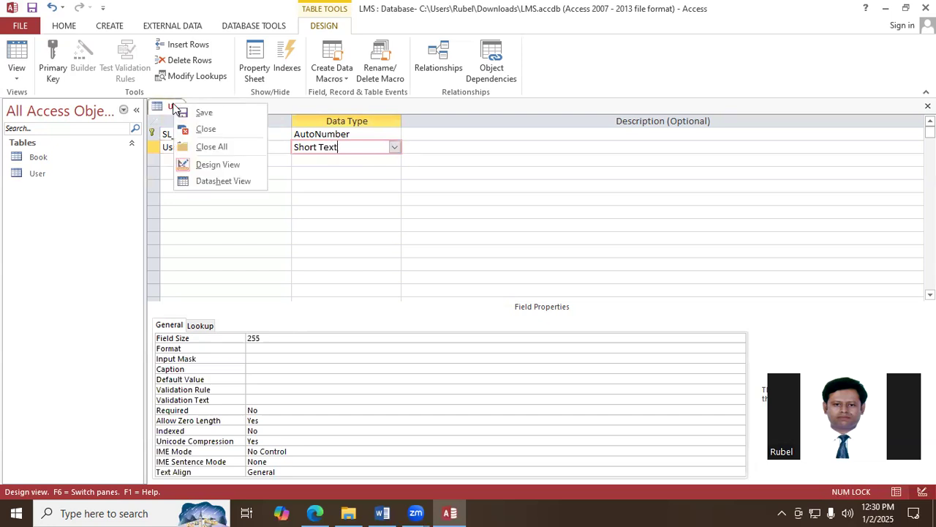
left_click(197, 111)
left_click(928, 106)
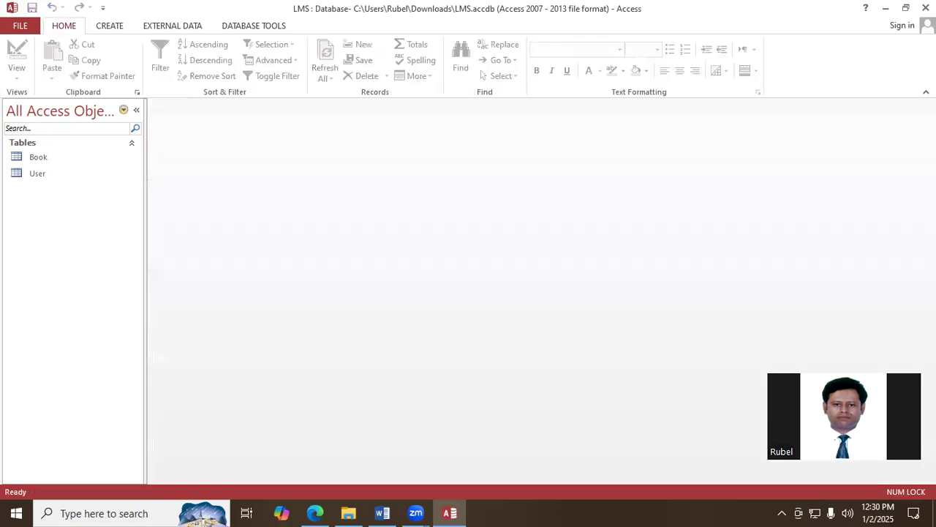
- Create a third table and open it in Design View, saving it as Menu
left_click(112, 27)
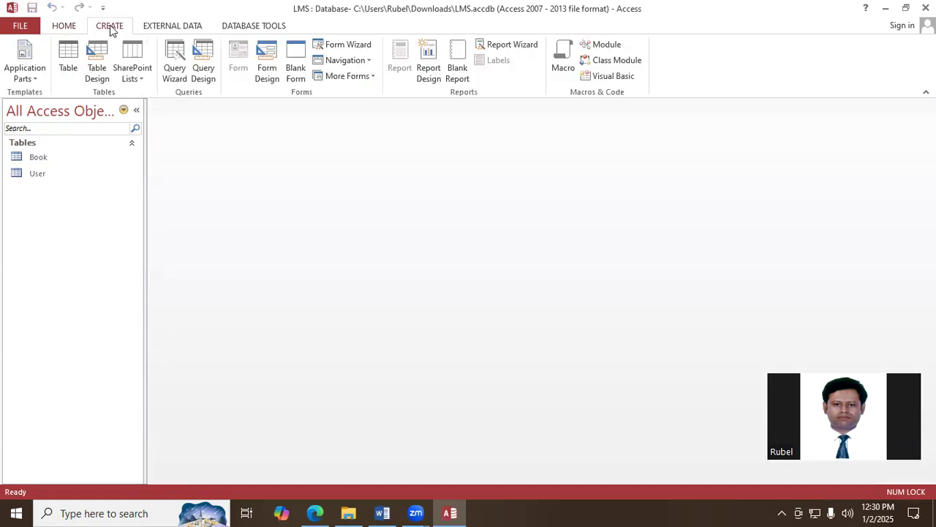
left_click(68, 57)
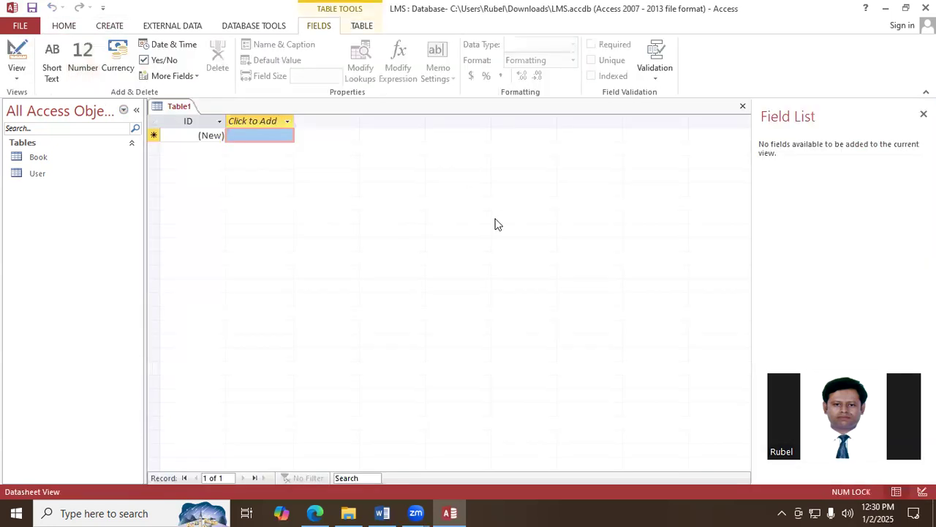
right_click(180, 107)
left_click(215, 170)
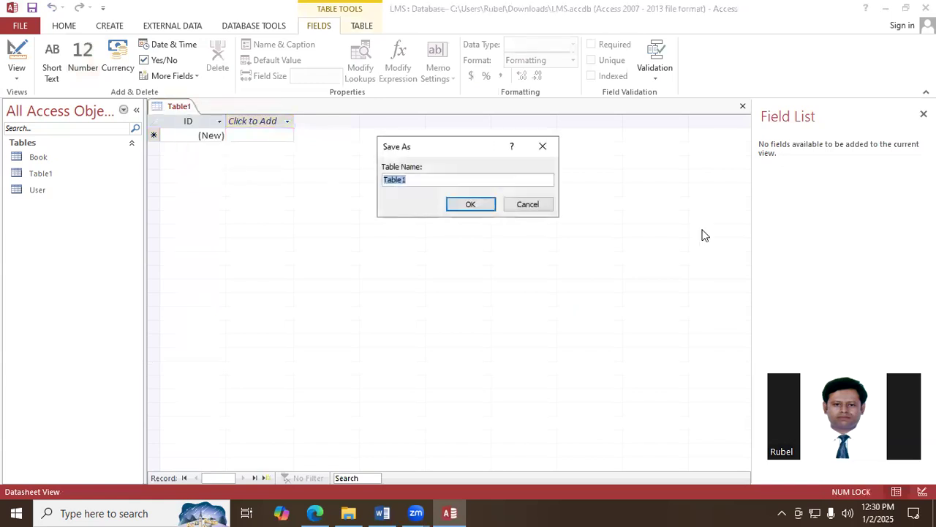
type("Menu")
left_click(468, 203)
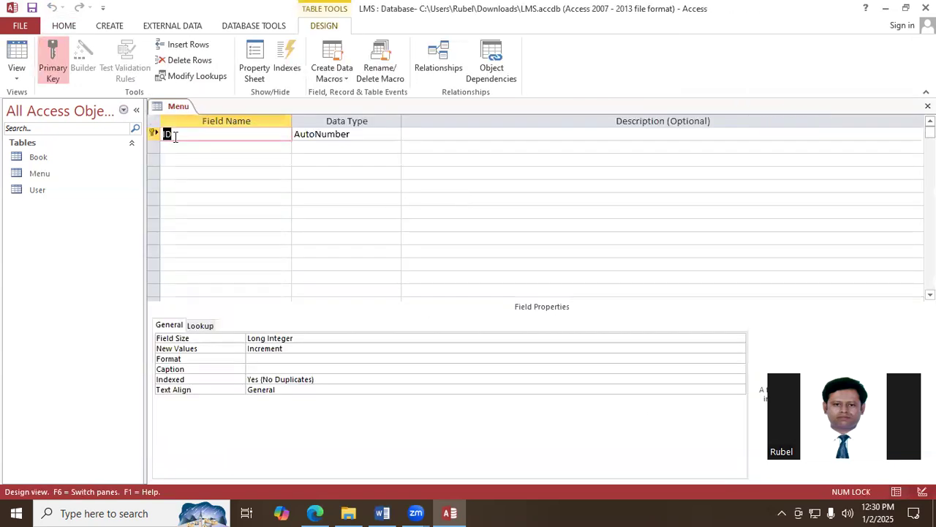
- Rename the Menu table's ID field to SL_No and add a Book field with the Number data type
type("SL_No")
left_click(231, 147)
type("Book")
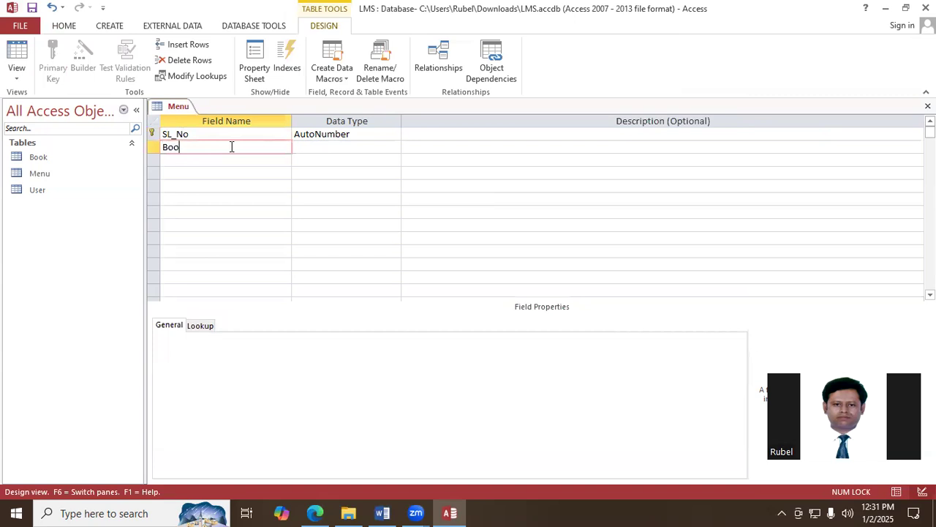
left_click(334, 147)
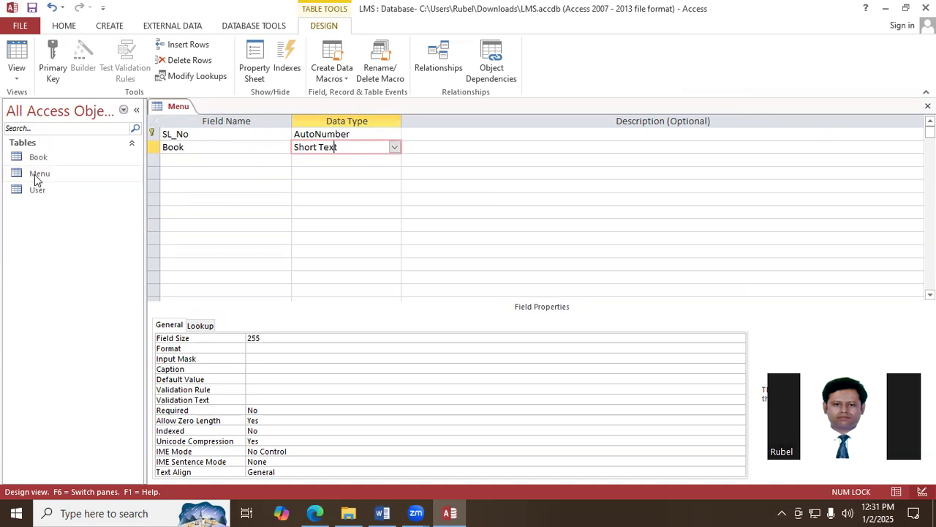
left_click(394, 149)
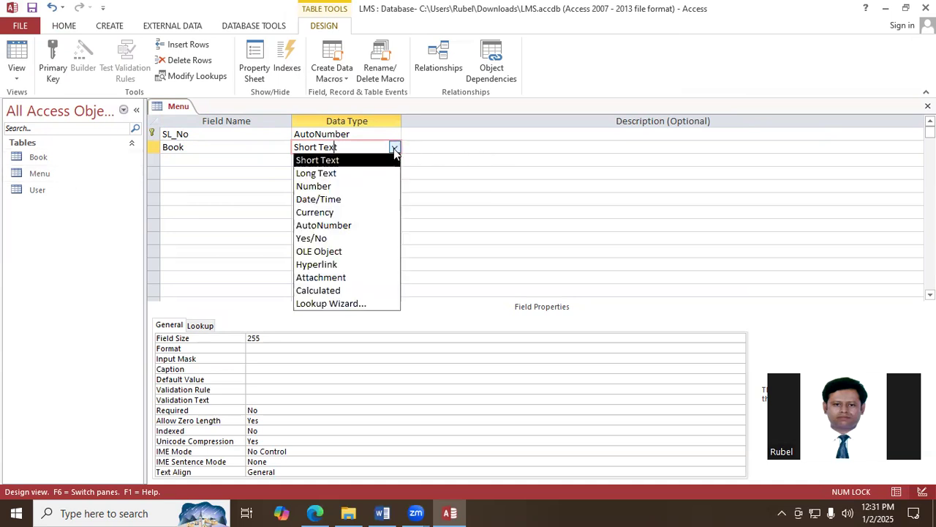
left_click(316, 183)
- Add a User field with the Number data type to the Menu table
left_click(164, 163)
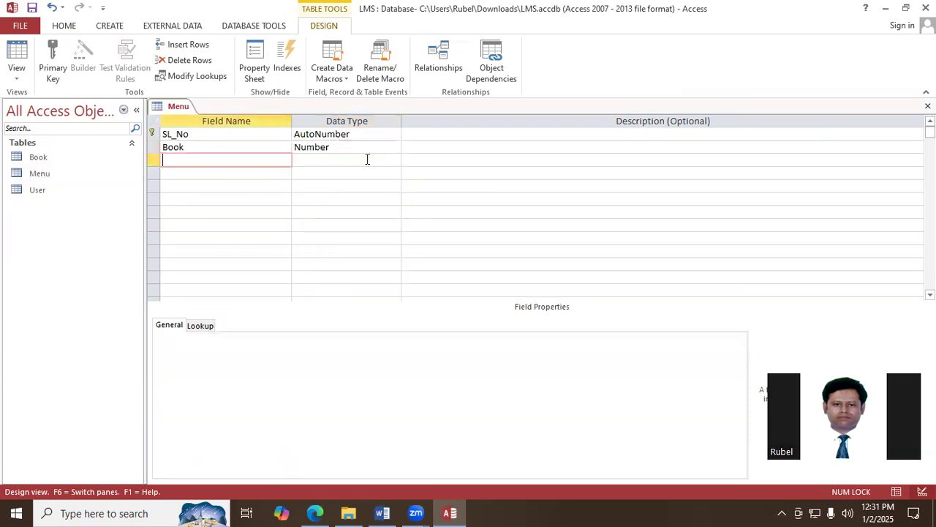
type("User")
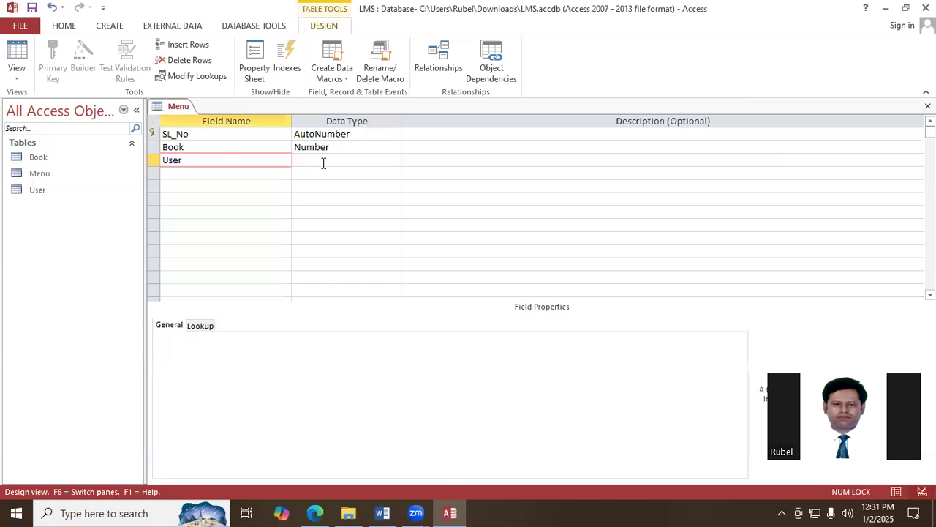
left_click(322, 162)
left_click(395, 161)
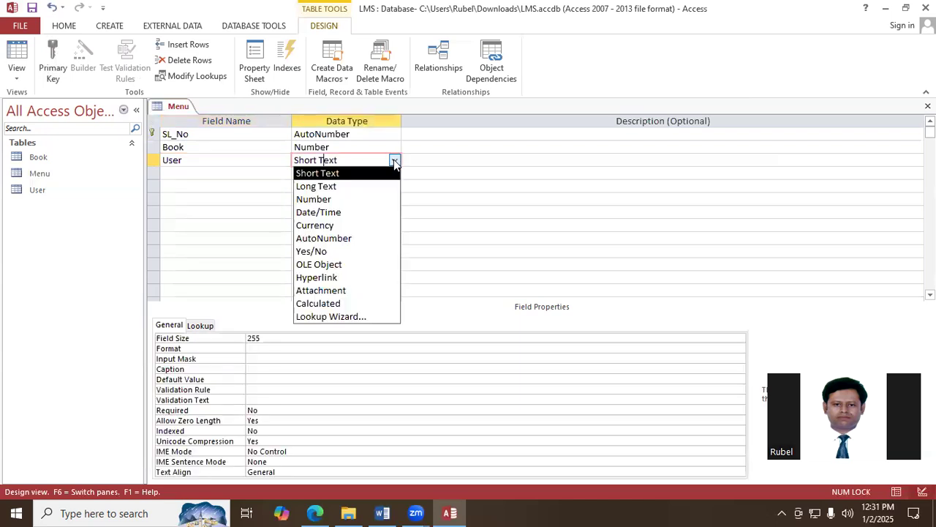
left_click(330, 197)
- Add an ID(Reg/Emp) field with the Number data type below the User field
left_click(185, 172)
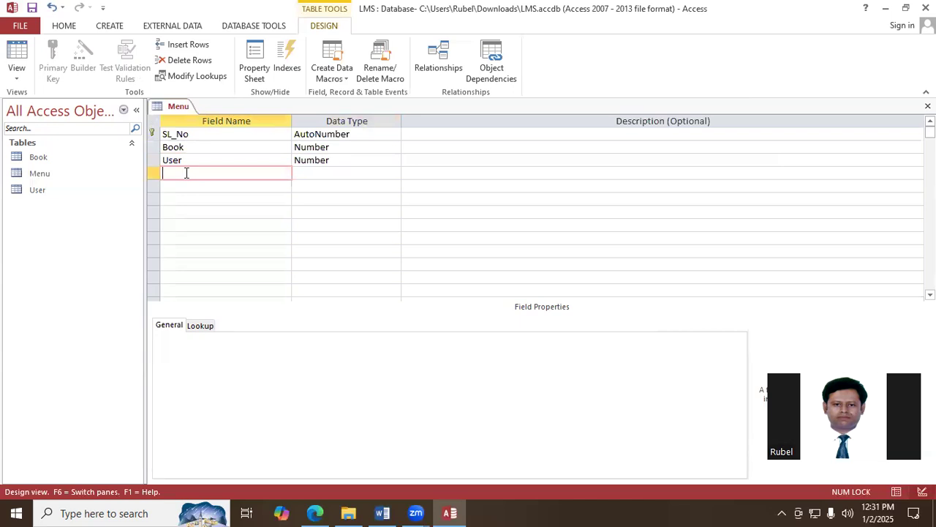
type("ID(Reg/Emp)")
left_click(304, 172)
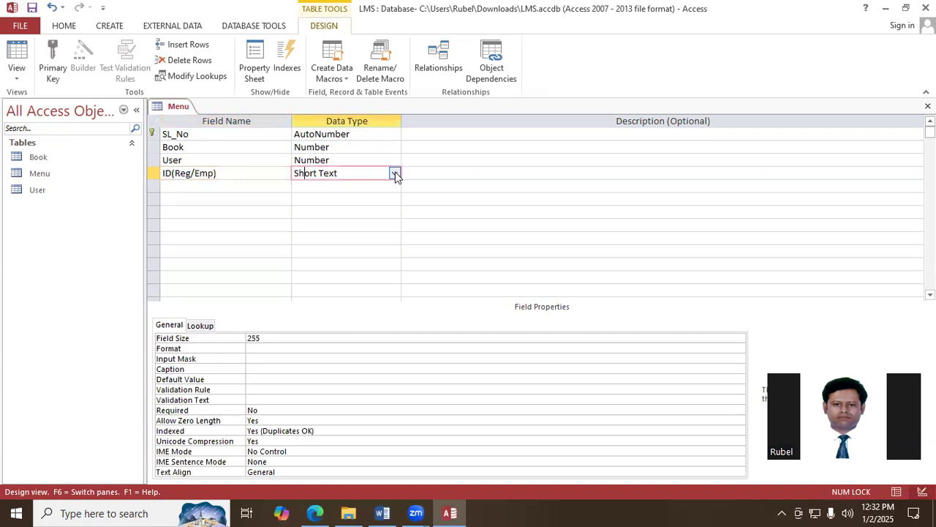
left_click(395, 174)
left_click(322, 211)
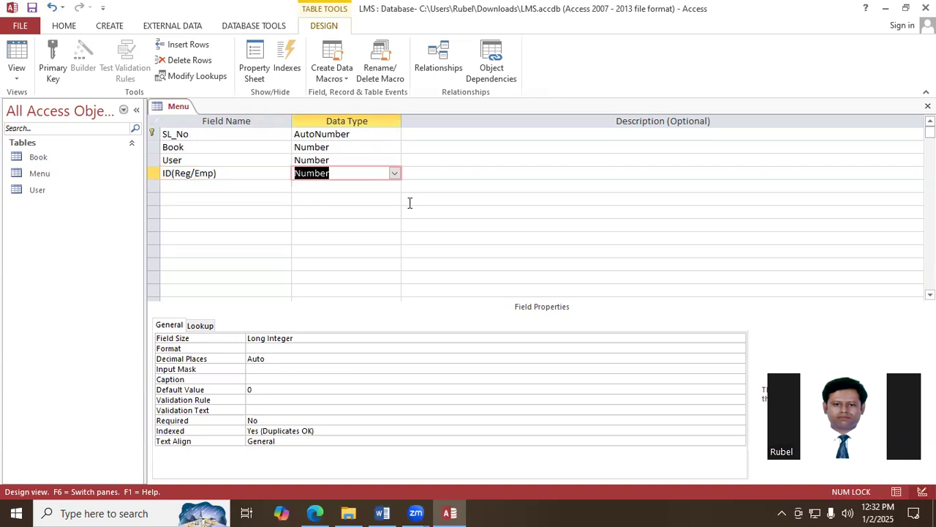
- Add an Issue_Date field with the Date/Time data type to the Menu table
left_click(199, 185)
type("Iss")
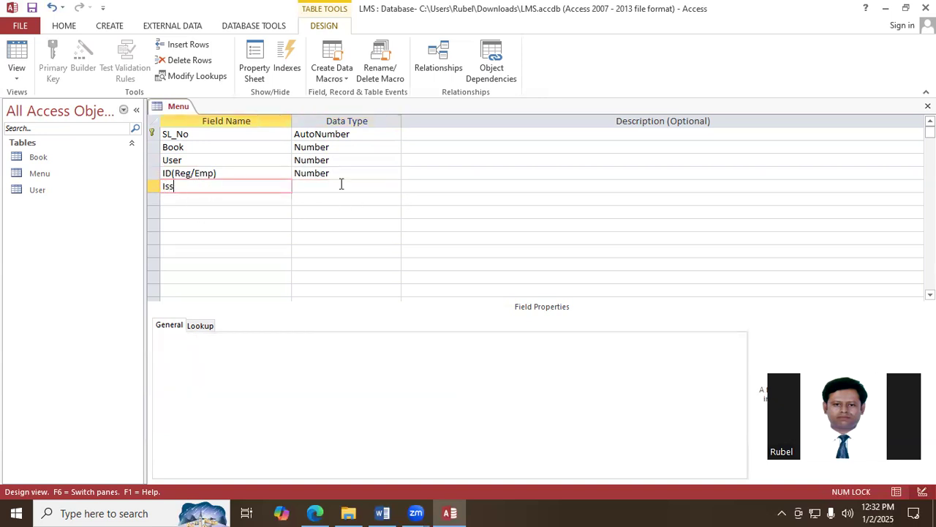
type("ue_Date")
left_click(330, 186)
left_click(395, 187)
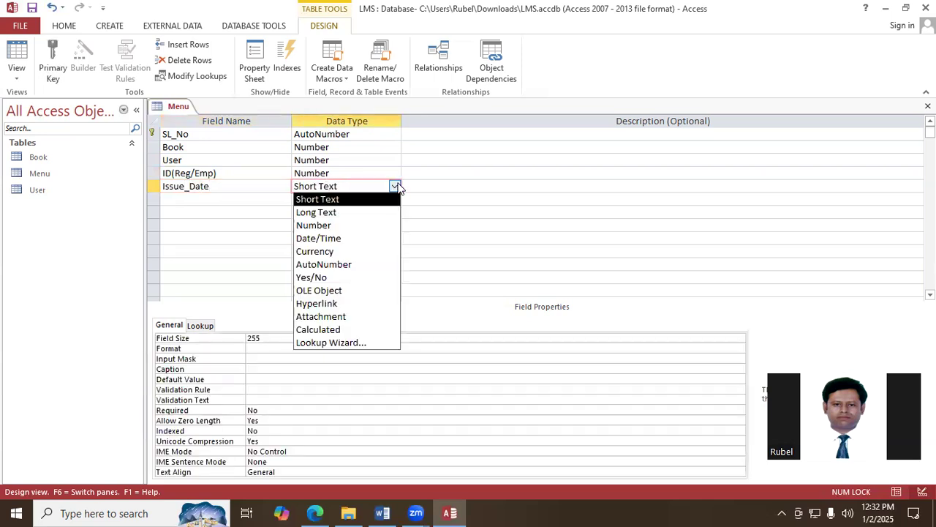
left_click(348, 239)
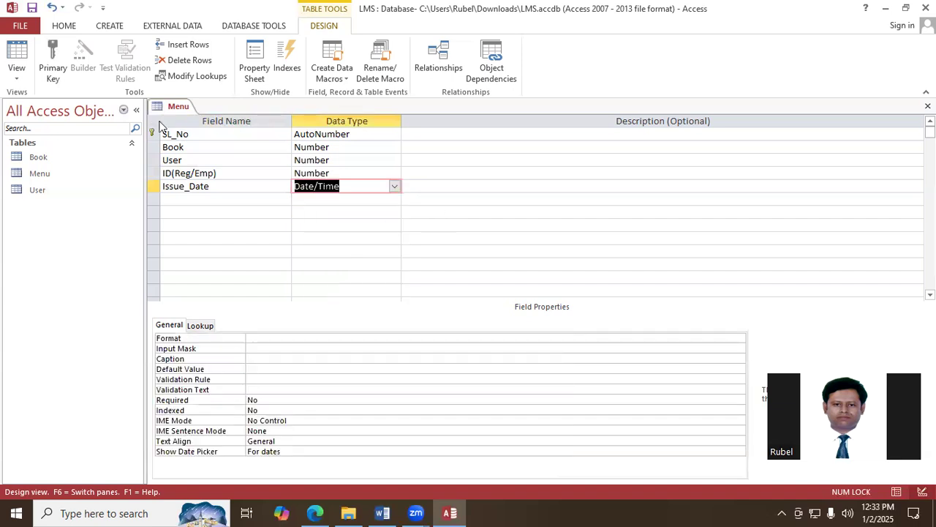
- Save the Menu table's design and close the table
right_click(179, 107)
left_click(216, 120)
left_click(927, 106)
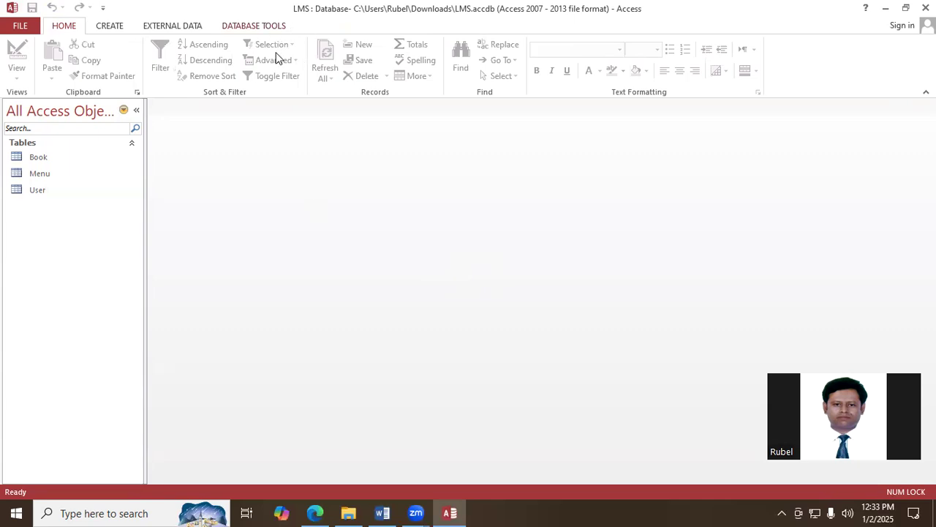
- Open the database relationships and add the Book, Menu and User tables to the layout
left_click(246, 28)
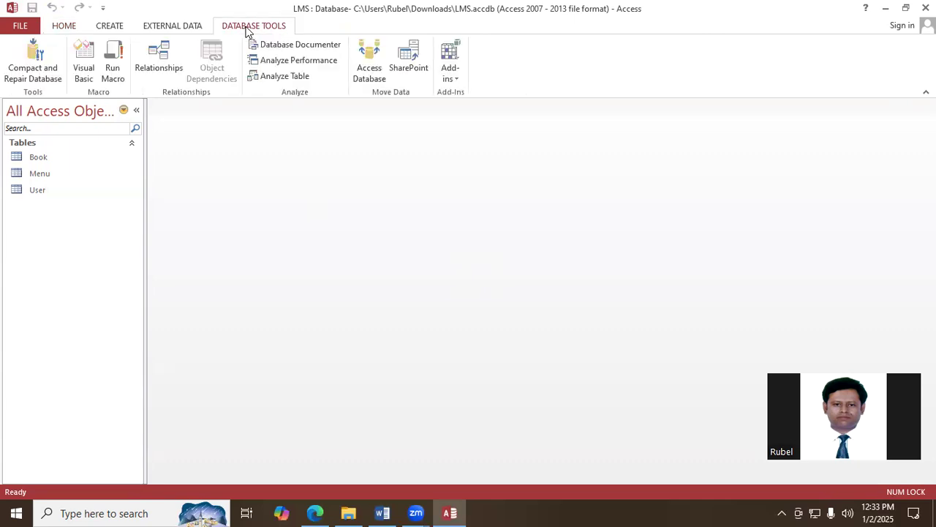
left_click(161, 66)
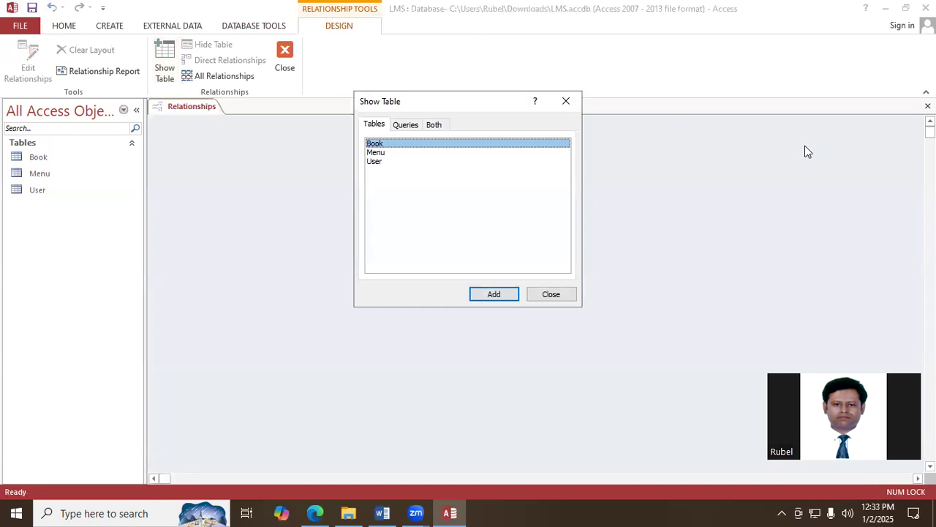
left_click(381, 152, "shift")
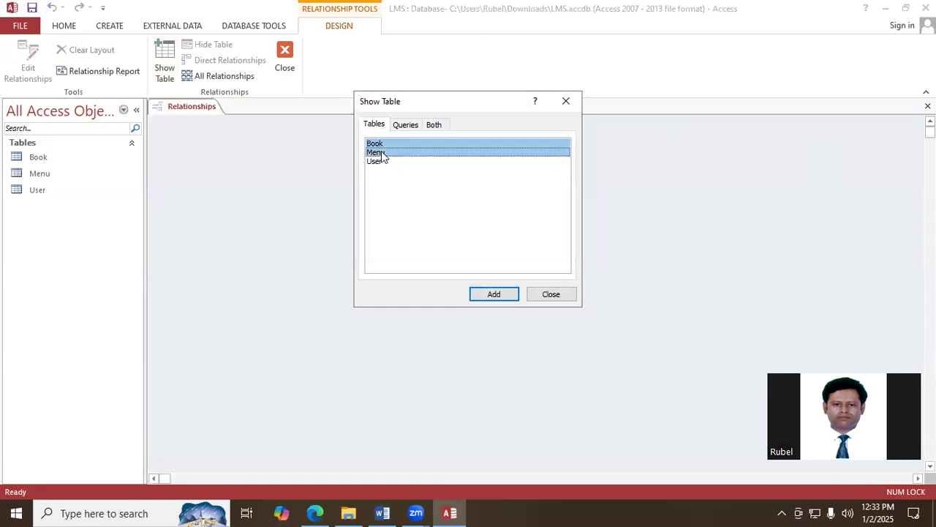
left_click(377, 162, "shift")
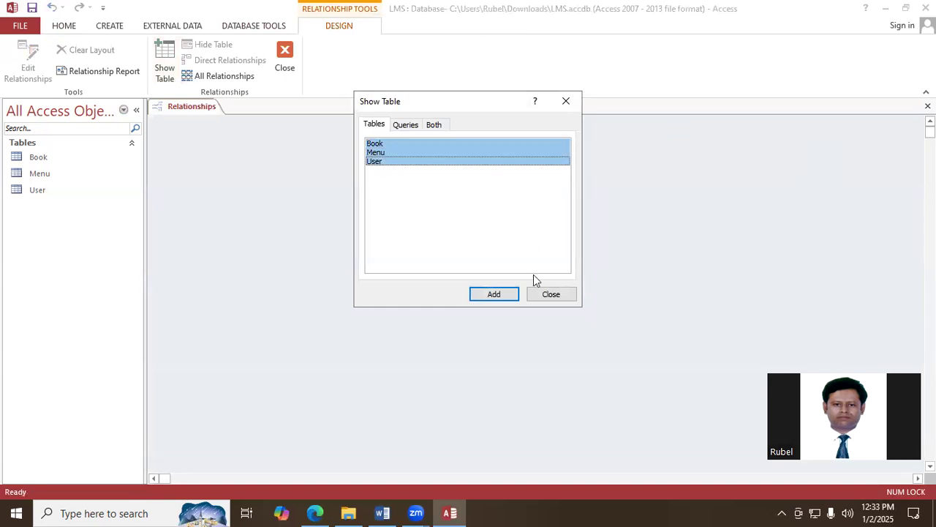
left_click(501, 296)
left_click(557, 296)
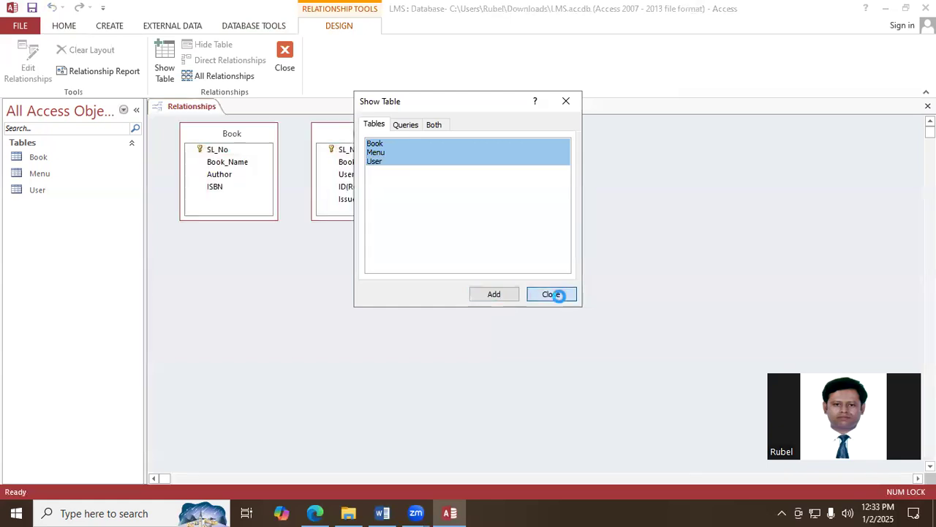
- Spread out the tables in the relationships layout, placing Menu lower between Book and User
left_click_drag(514, 130, 621, 160)
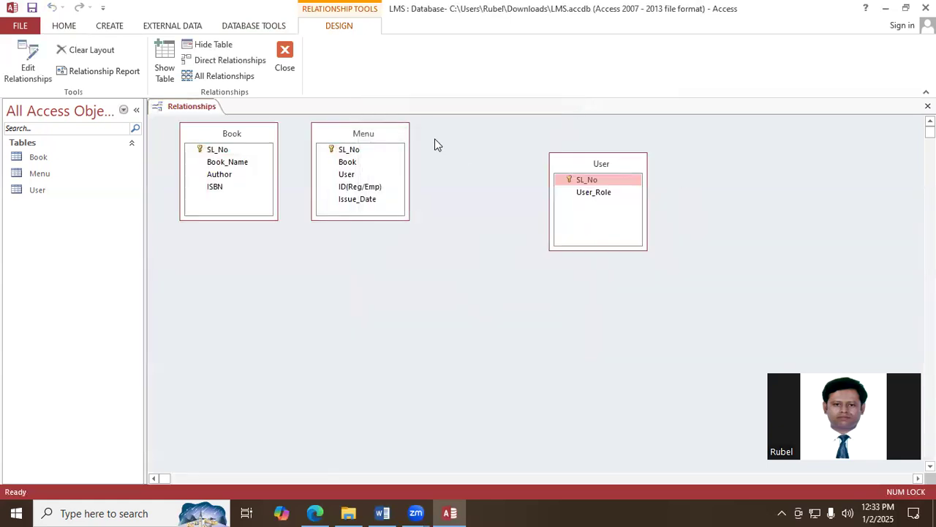
left_click(377, 137)
left_click_drag(376, 137, 415, 218)
left_click_drag(244, 139, 258, 165)
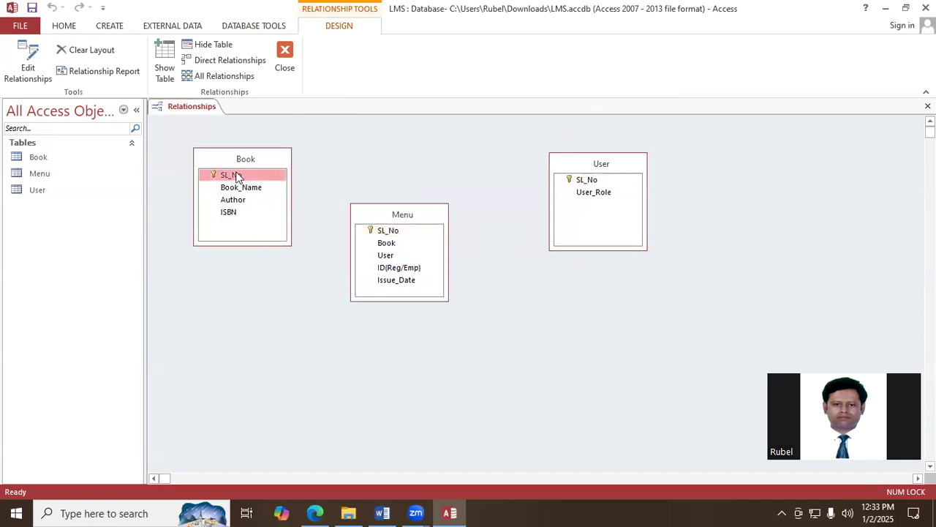
- Relate Book's SL_No to Menu's Book field, enforcing referential integrity with cascade update and cascade delete
left_click_drag(236, 177, 385, 247)
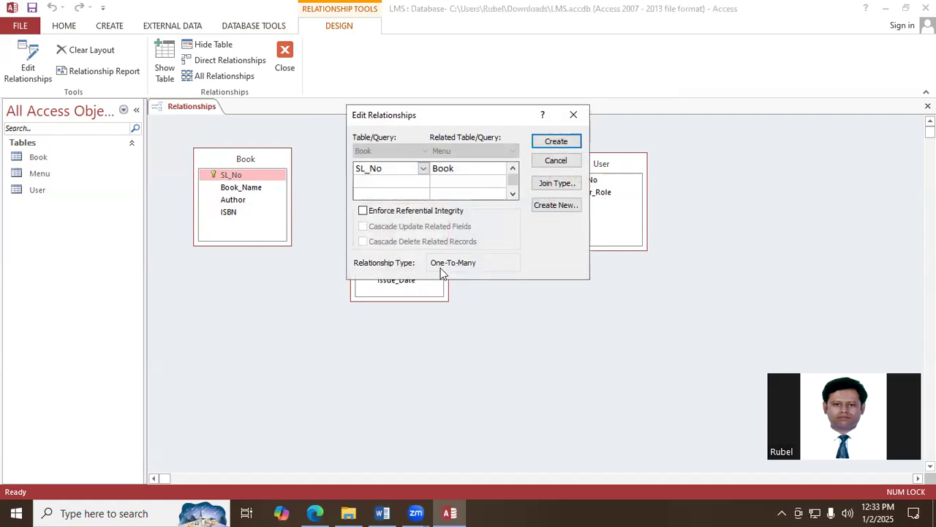
left_click(363, 211)
left_click(363, 226)
left_click(362, 242)
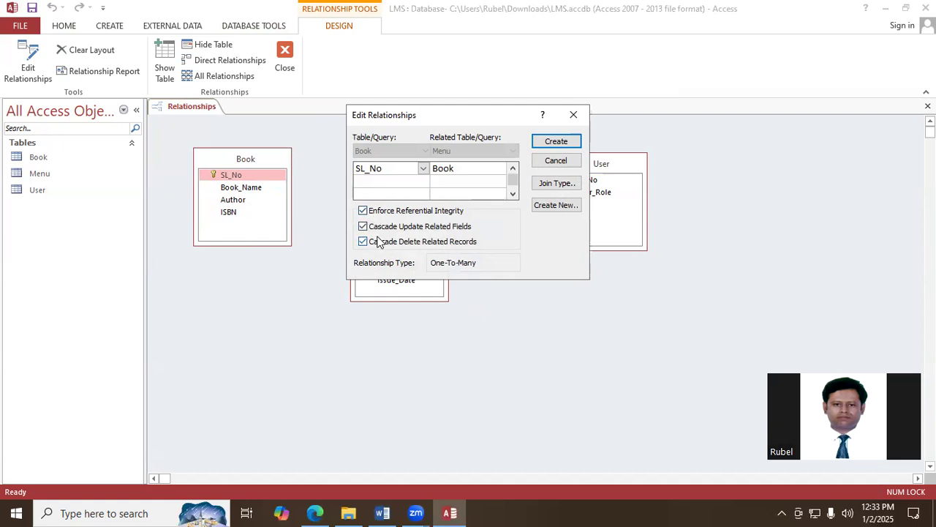
left_click(558, 141)
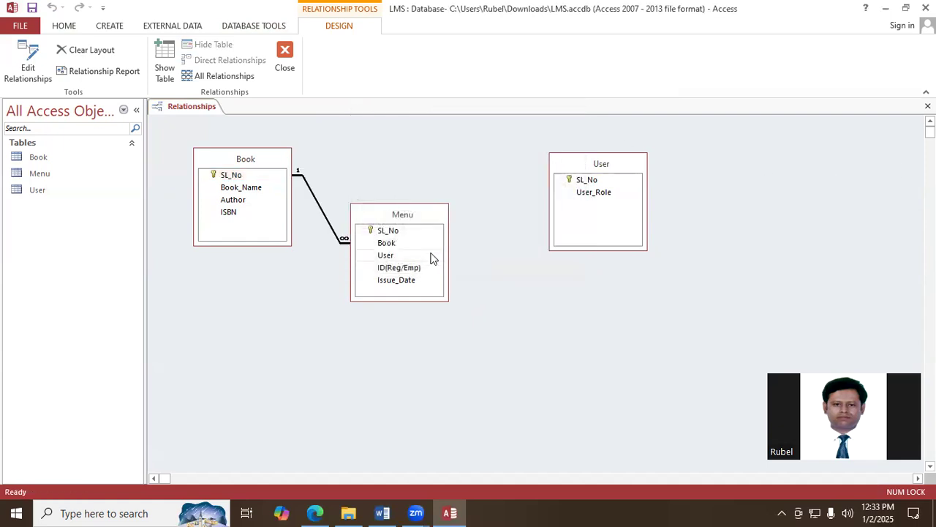
- Relate User's SL_No to Menu's User field, enforcing referential integrity with cascade update and cascade delete
left_click(591, 185)
left_click_drag(591, 185, 387, 258)
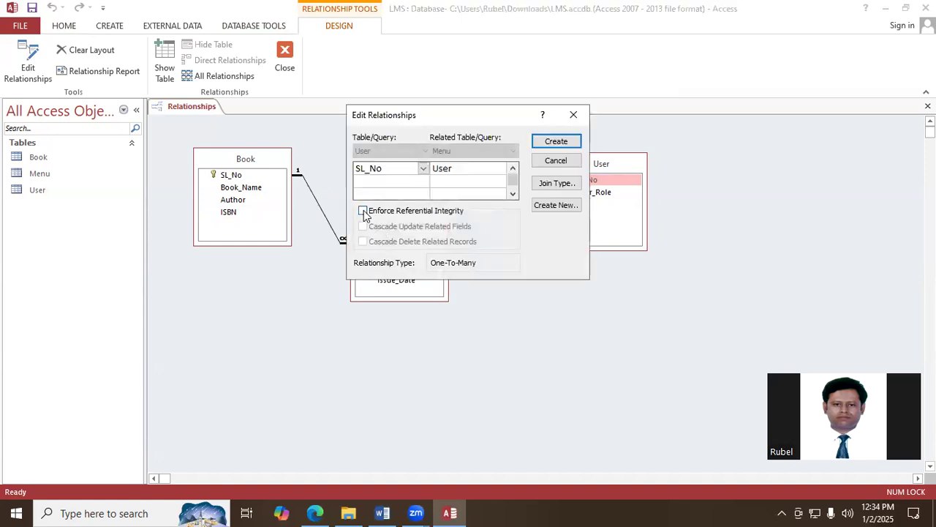
left_click(363, 211)
left_click(363, 226)
left_click(362, 241)
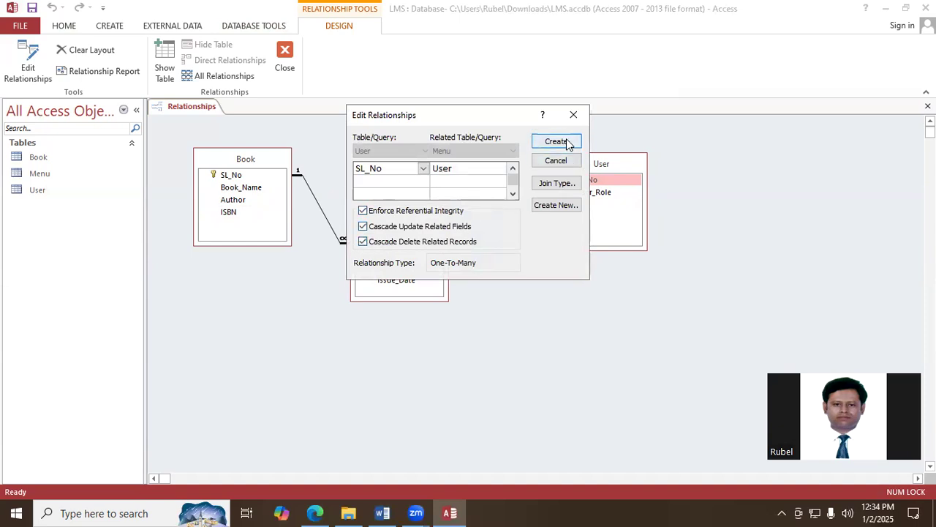
left_click(560, 141)
- Move the User table slightly closer to Menu, and save and close the relationships layout
left_click_drag(601, 164, 584, 160)
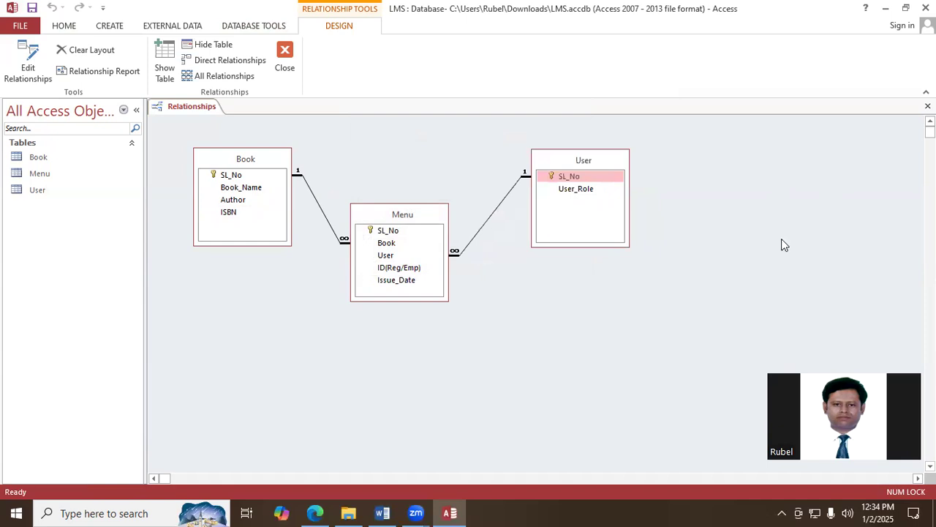
right_click(201, 109)
left_click(217, 115)
left_click(927, 106)
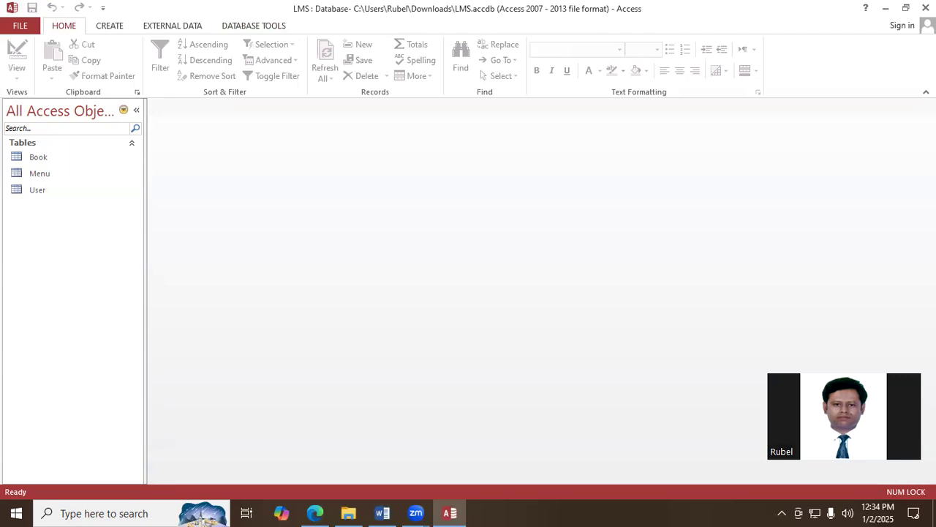
- Start a new query based on the Menu table with the Simple Query Wizard
left_click(115, 28)
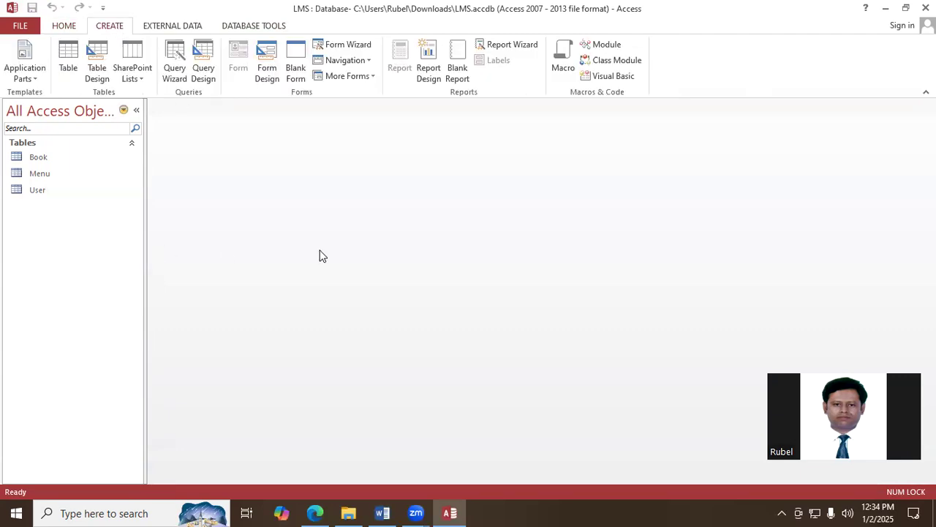
left_click(44, 175)
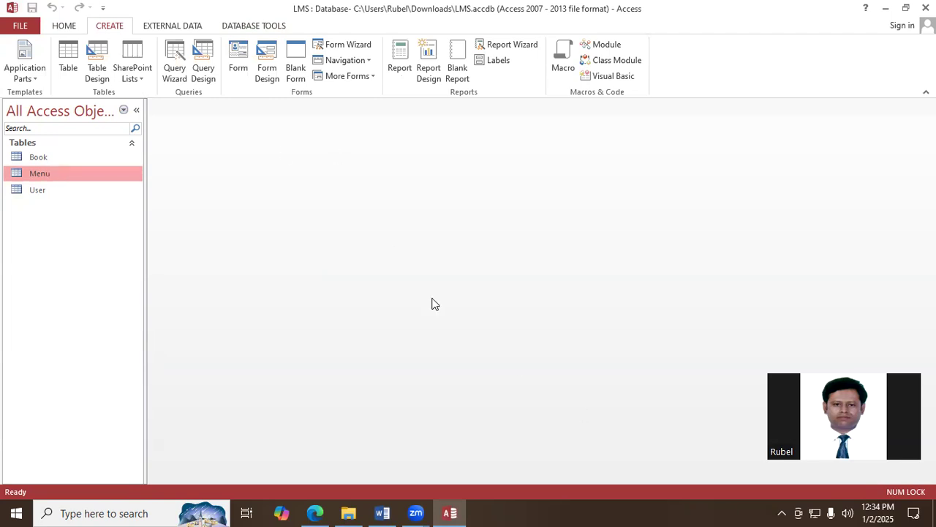
left_click(176, 65)
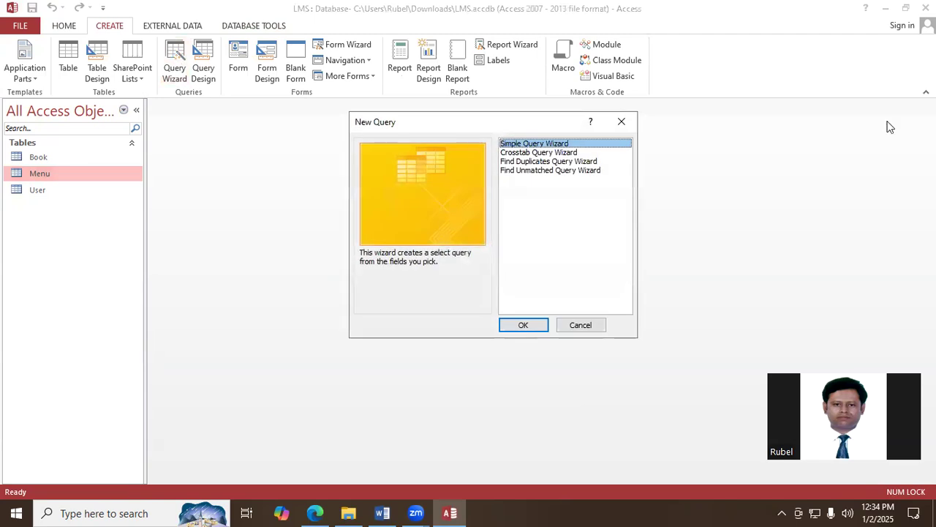
left_click(535, 323)
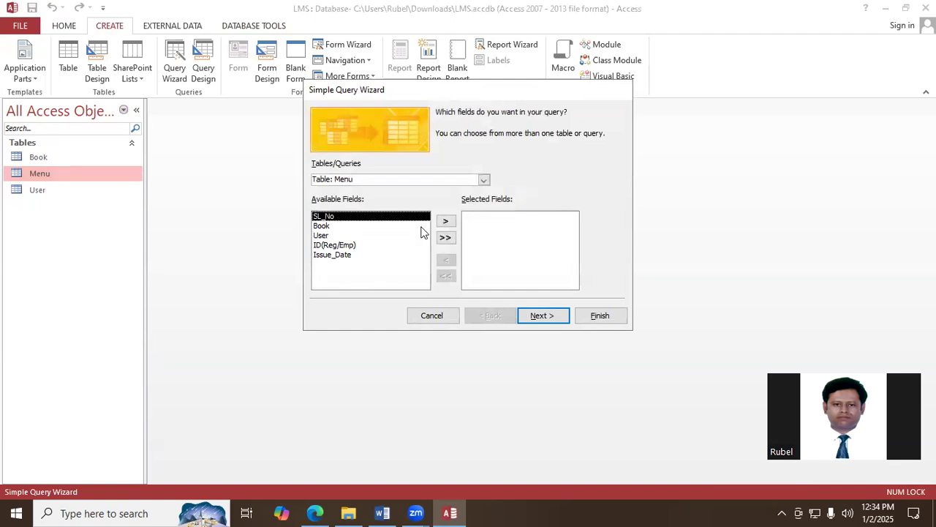
left_click(447, 221)
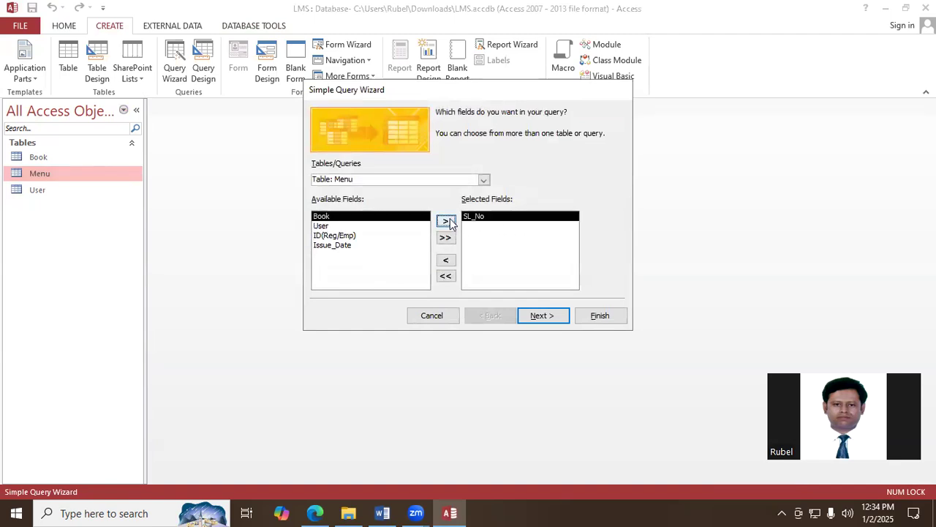
left_click(447, 222)
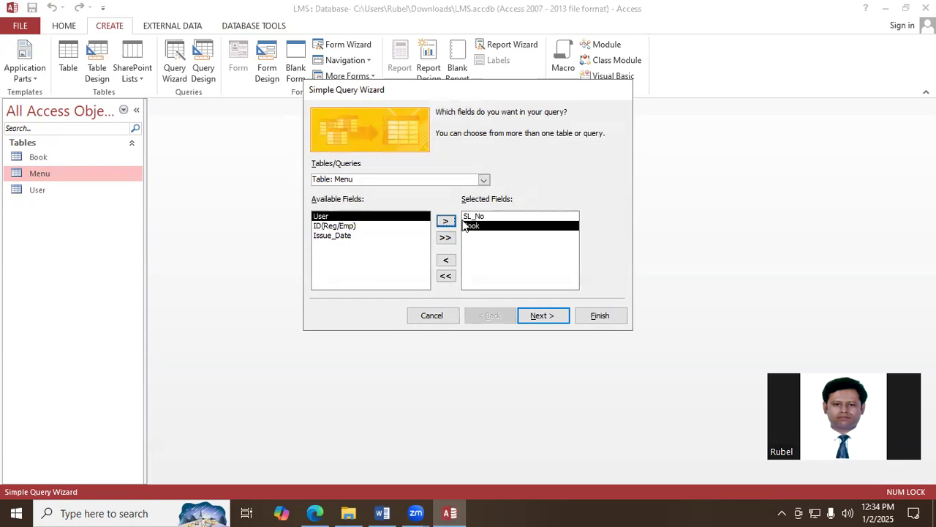
left_click(446, 261)
left_click(447, 261)
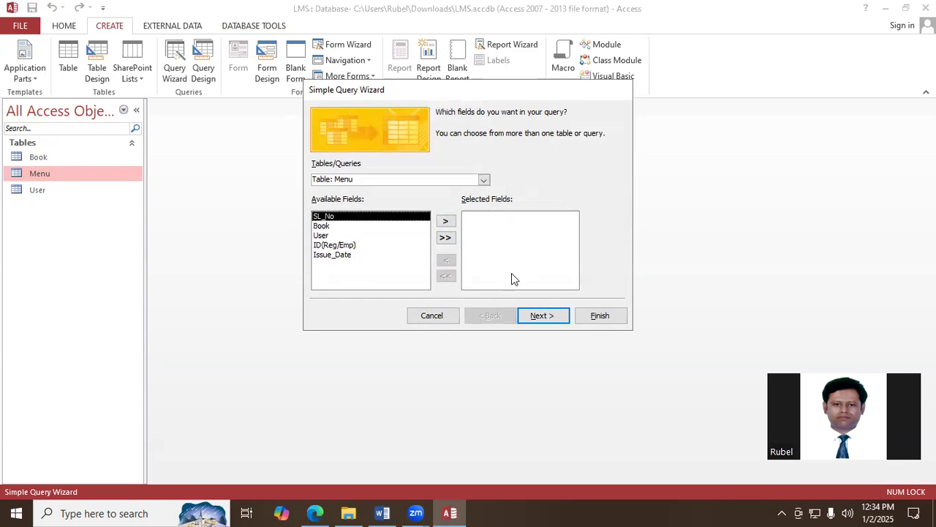
- Include all Menu fields in the query, create it as a detail query titled Menu Query, and close it
left_click(445, 238)
left_click(547, 318)
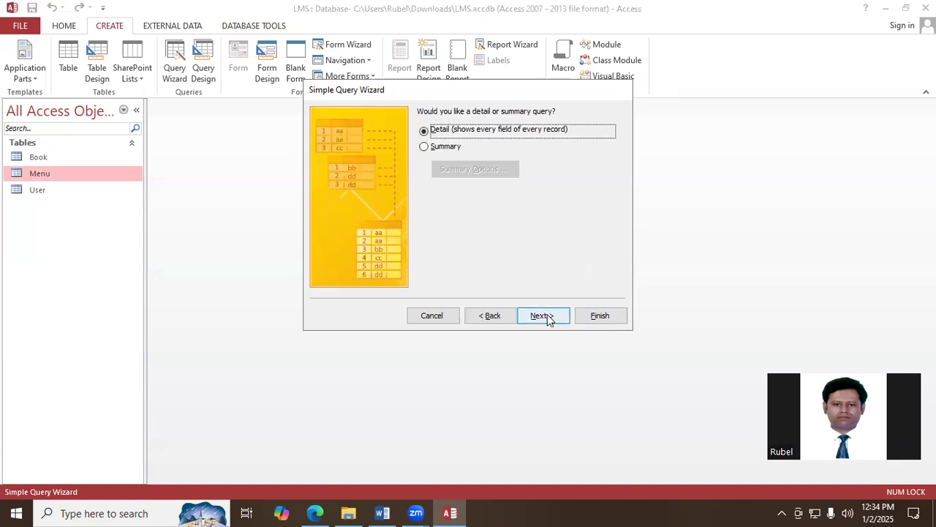
left_click(543, 316)
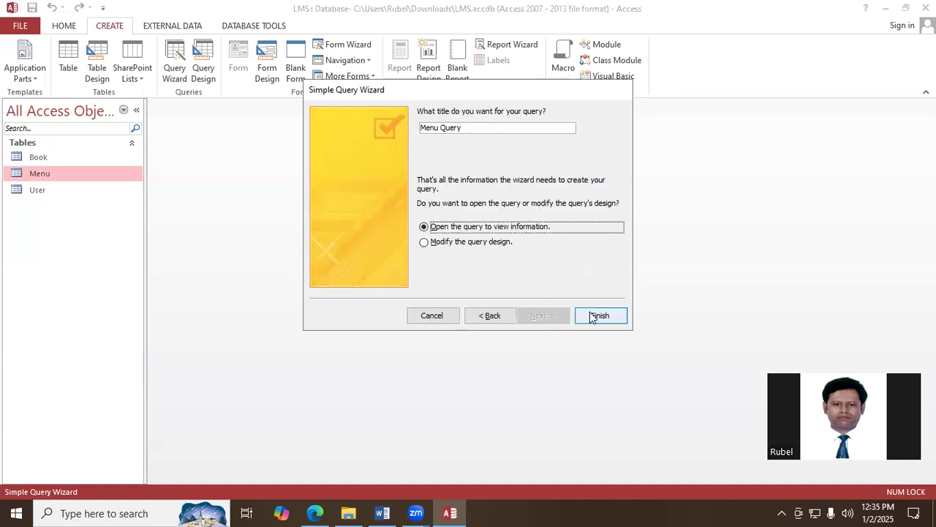
left_click(592, 316)
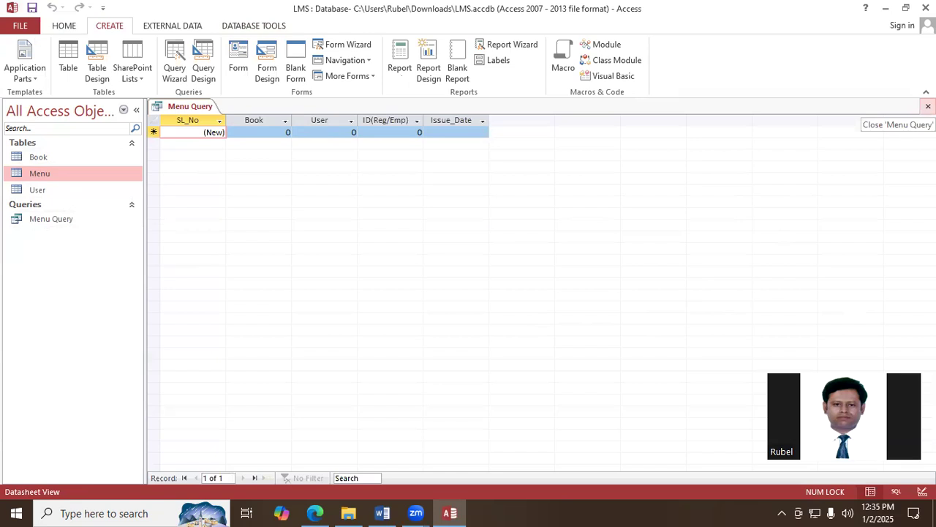
left_click(927, 106)
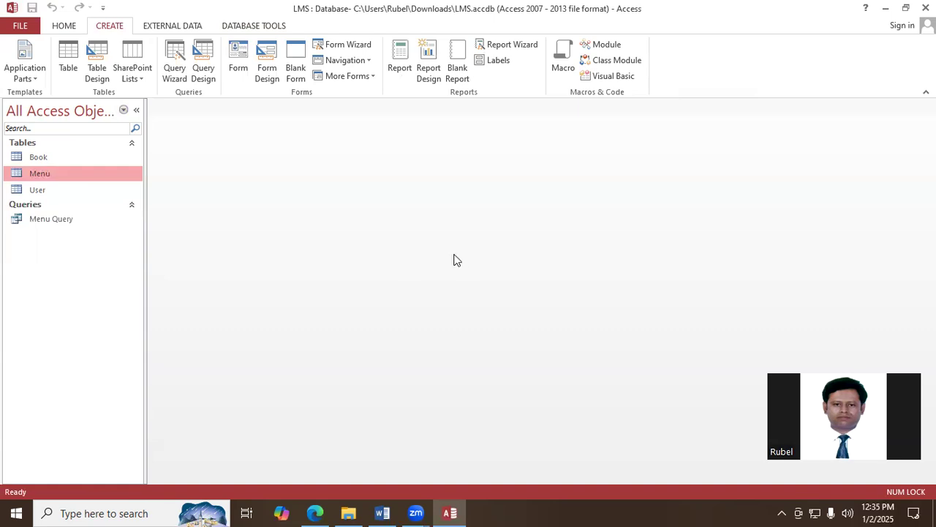
- Create a form from the Book table and delete the embedded subform datasheet below the ISBN field
left_click(70, 26)
left_click(121, 27)
left_click(40, 158)
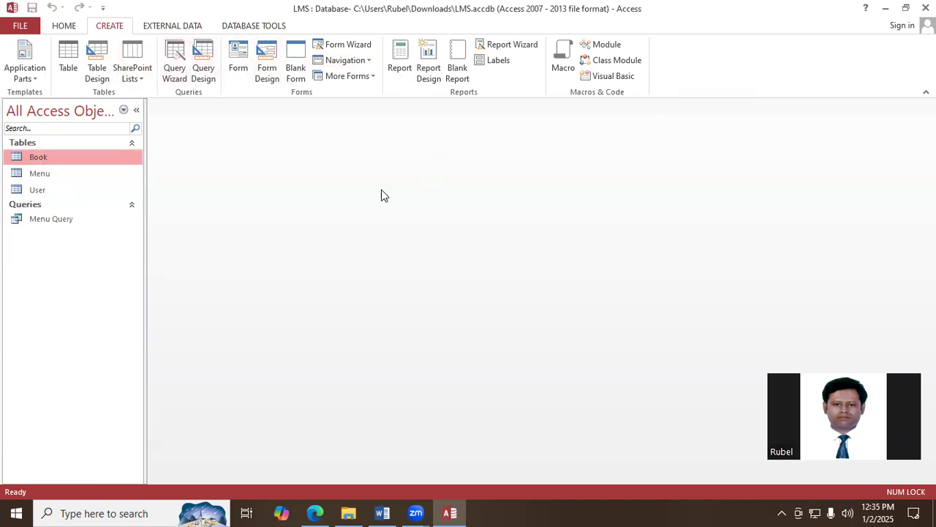
left_click(240, 63)
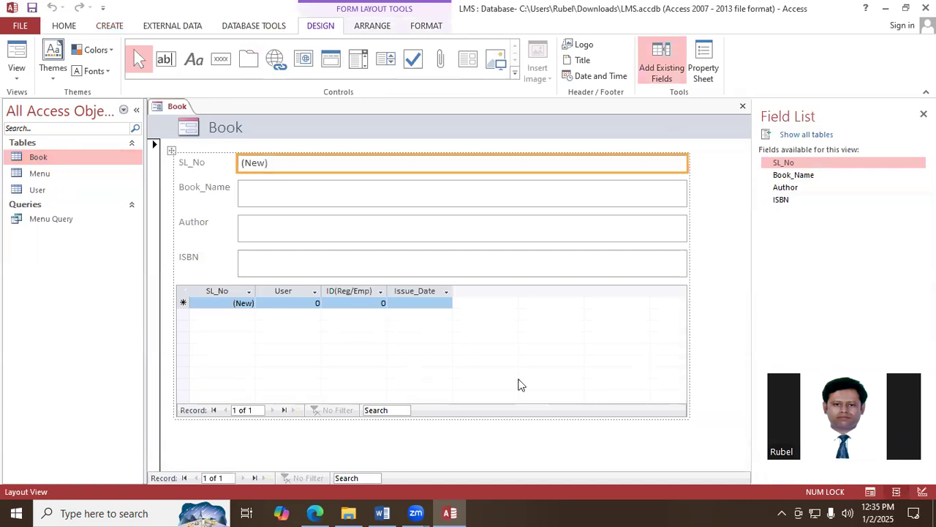
left_click(200, 346)
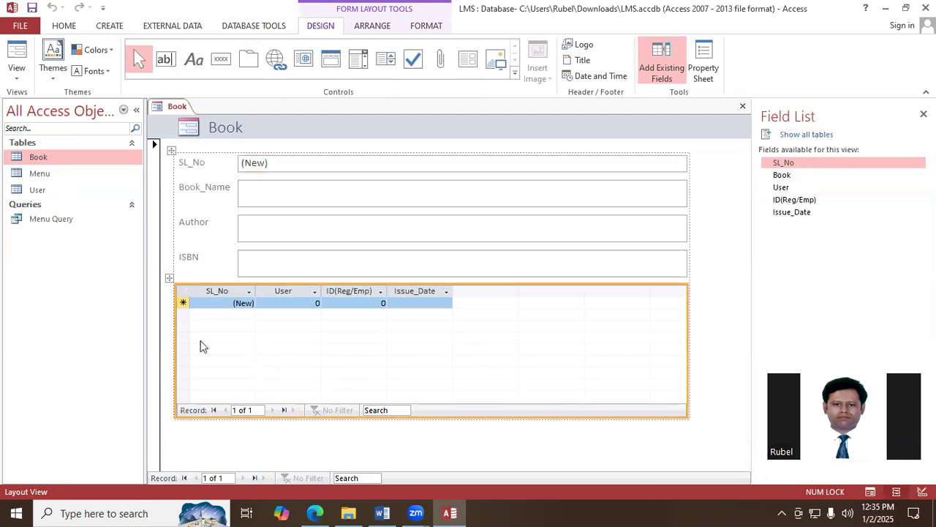
key("Delete")
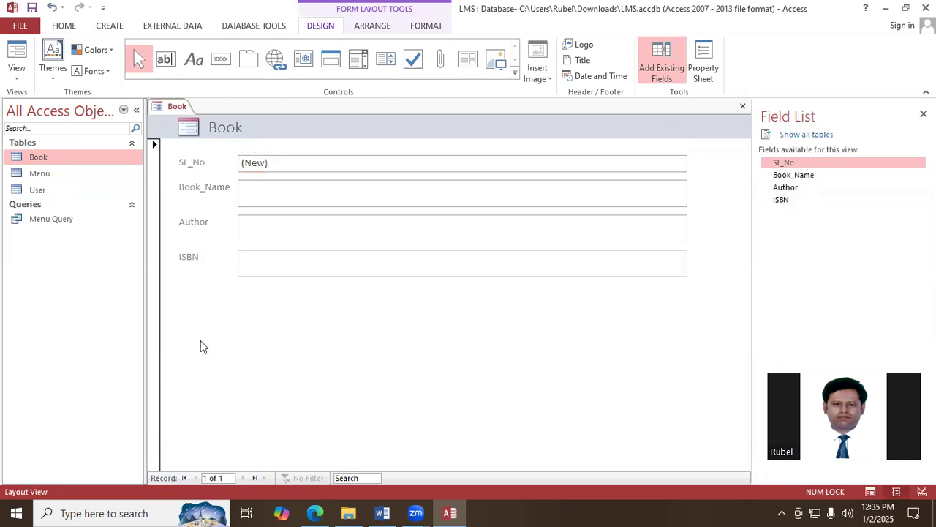
- Switch the Book form to Design View and extend its Detail section to about 3.5 inches high
right_click(178, 111)
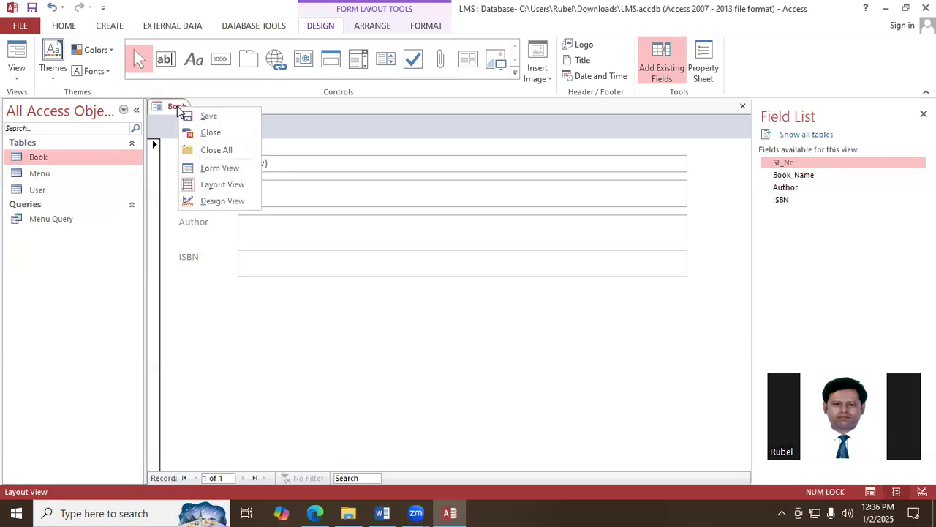
left_click(217, 207)
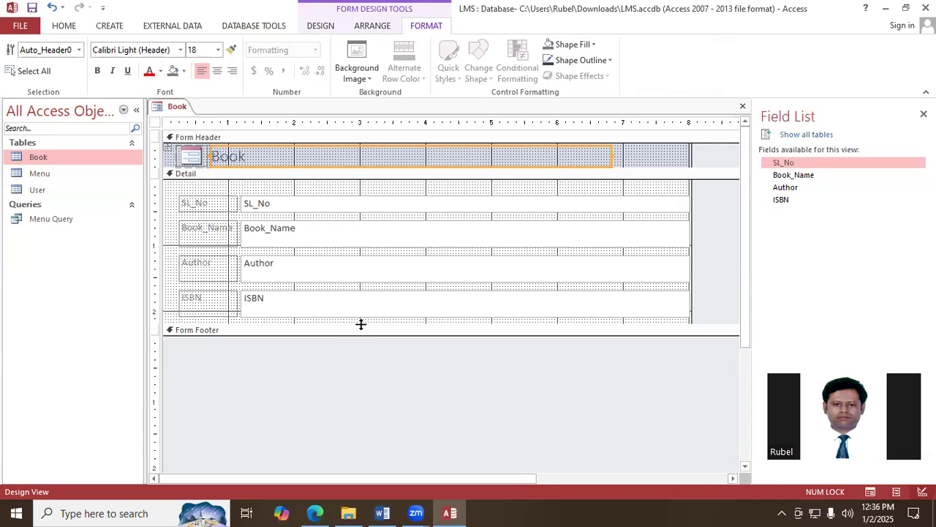
left_click_drag(361, 324, 350, 412)
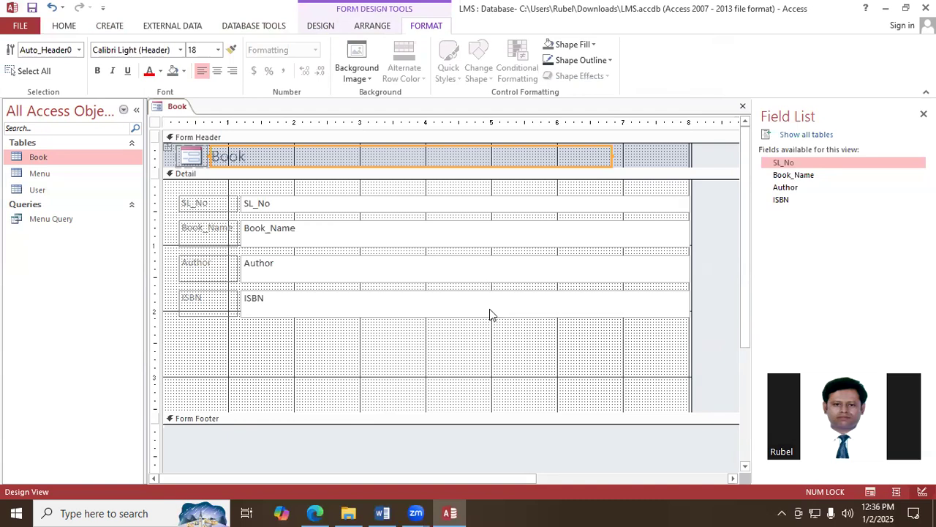
- Reduce the heights of the Book_Name, Author and ISBN text boxes in the Book form
left_click(554, 239)
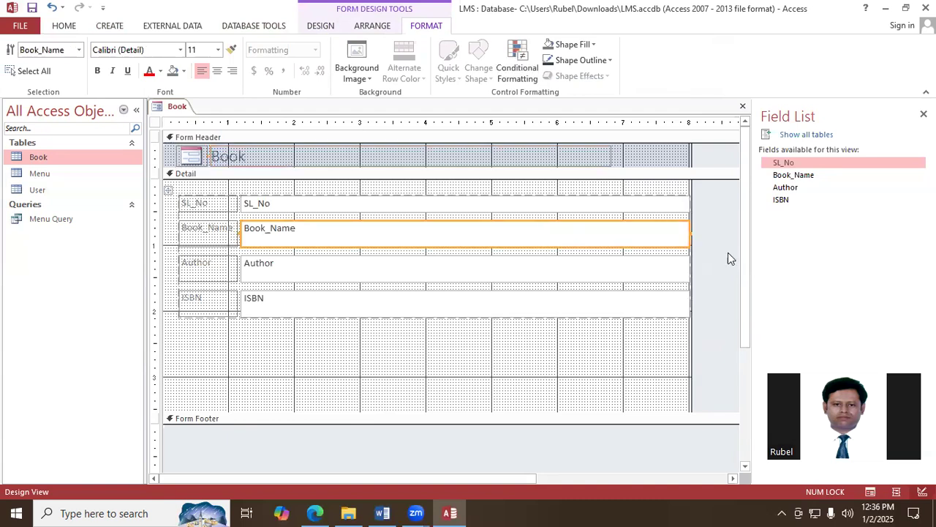
left_click_drag(686, 244, 685, 240)
left_click(644, 261)
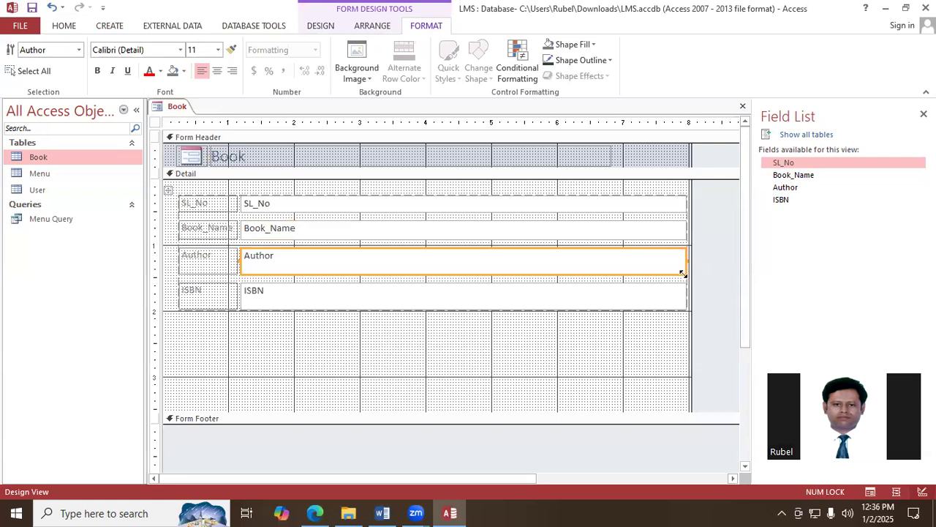
left_click_drag(682, 273, 683, 267)
left_click(673, 299)
left_click_drag(683, 300, 684, 294)
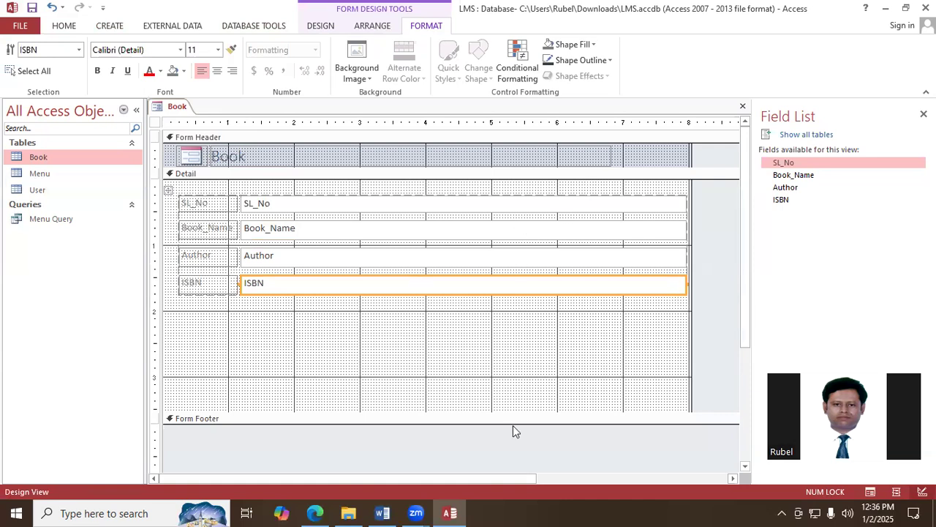
- Narrow the SL_No, Book_Name, Author and ISBN text boxes together so they end at about the 2.9-inch mark
left_click(498, 261, "shift")
left_click(506, 232, "shift")
left_click(520, 205, "shift")
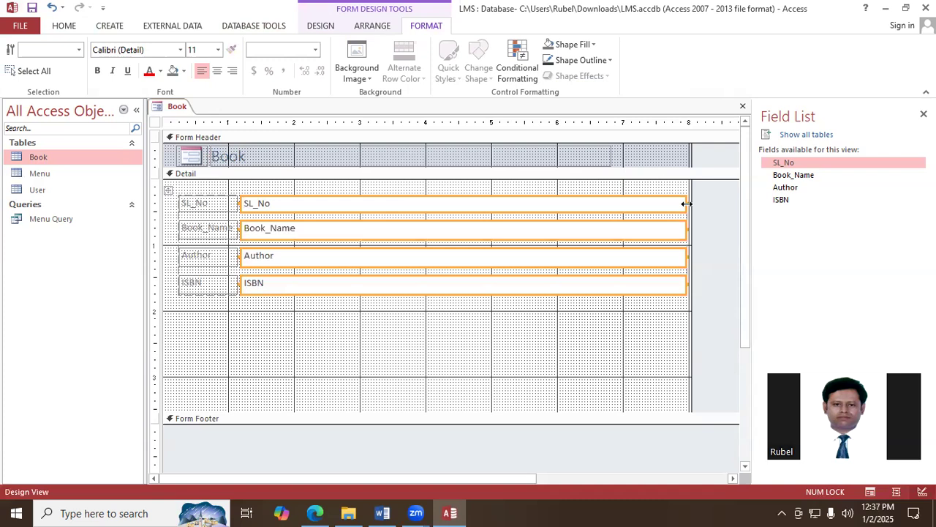
left_click(686, 204)
left_click_drag(686, 204, 355, 212)
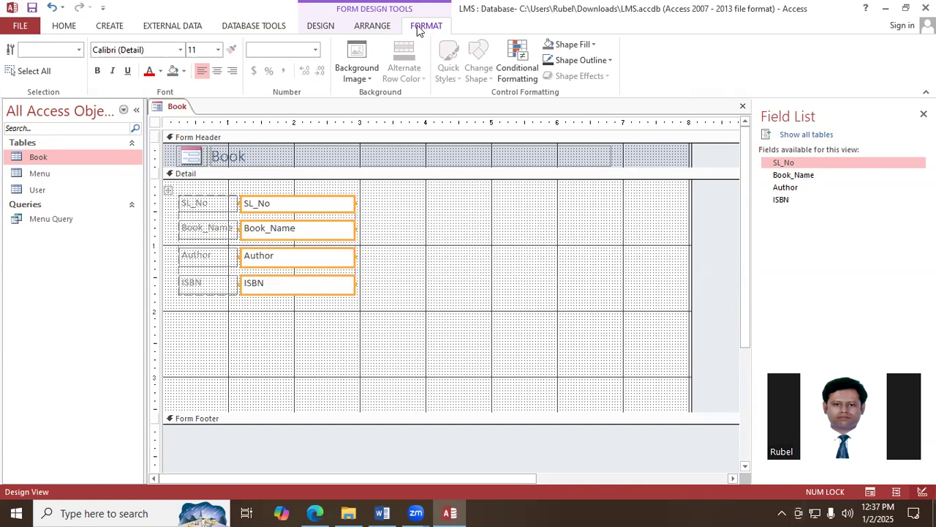
- Add a command button below the ISBN field for the record operation Add New Record, showing the text Add Record
left_click(311, 29)
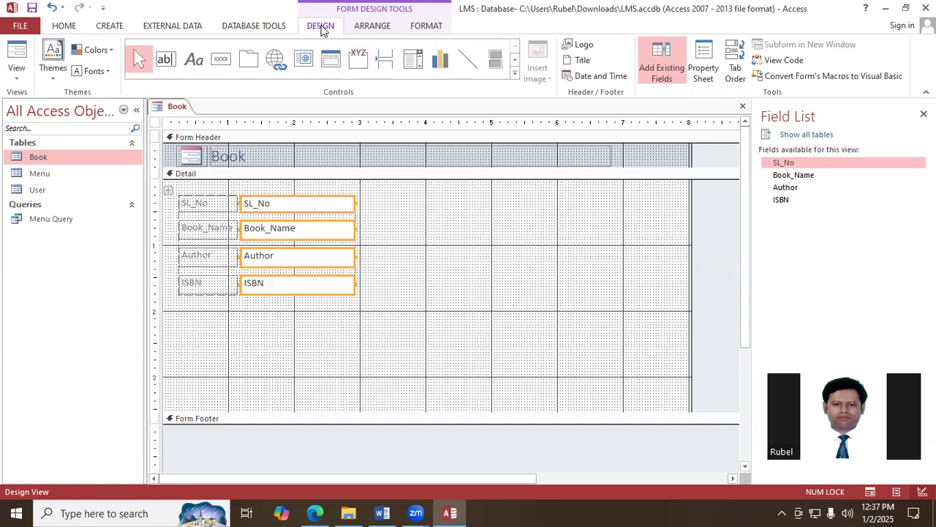
left_click(221, 62)
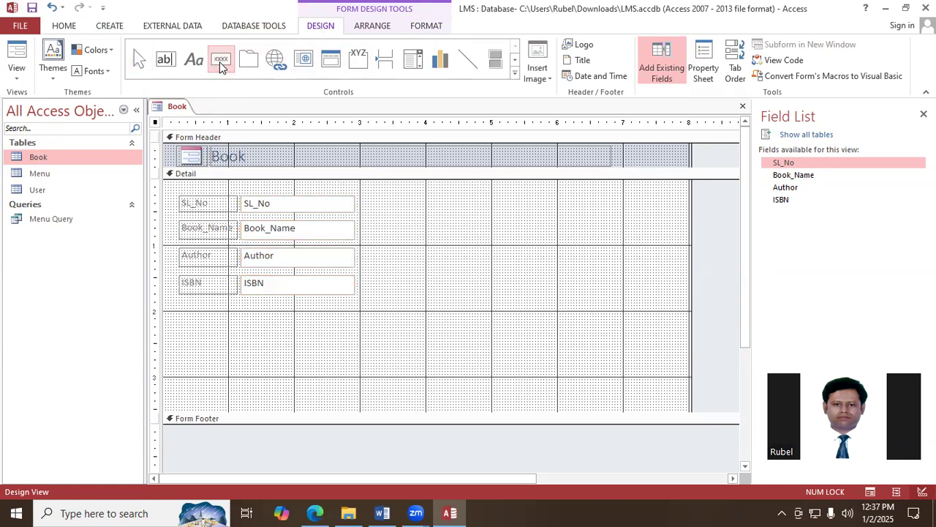
mouse_move(204, 332)
left_mouse_down()
mouse_move(238, 338)
mouse_move(243, 349)
left_mouse_up()
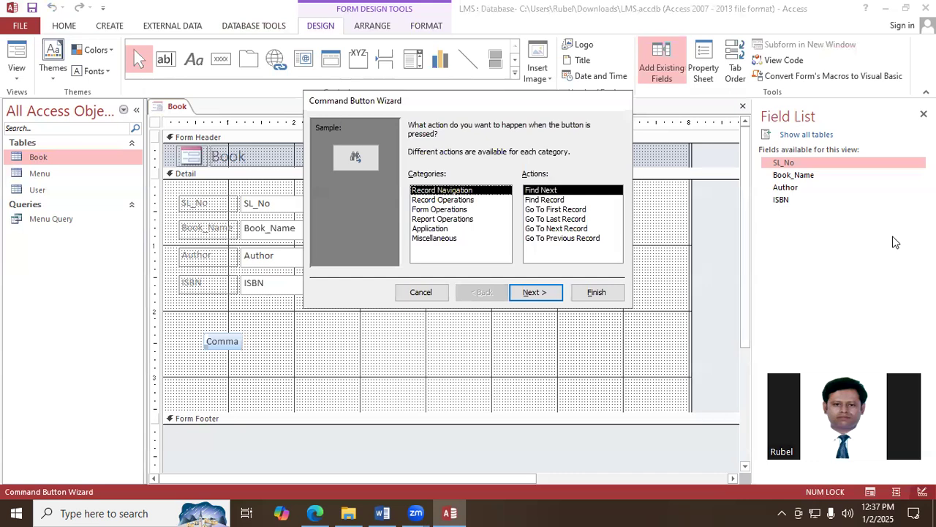
left_click(463, 200)
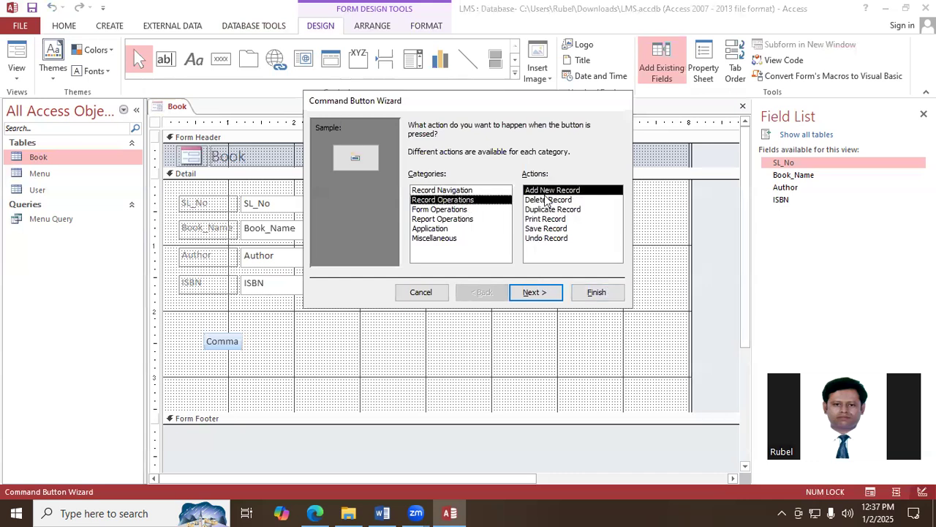
left_click(549, 299)
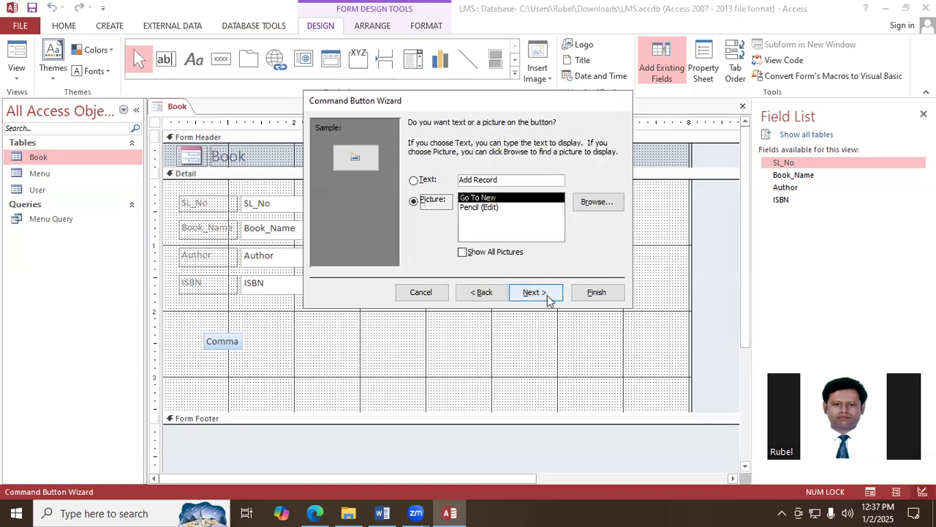
left_click(419, 183)
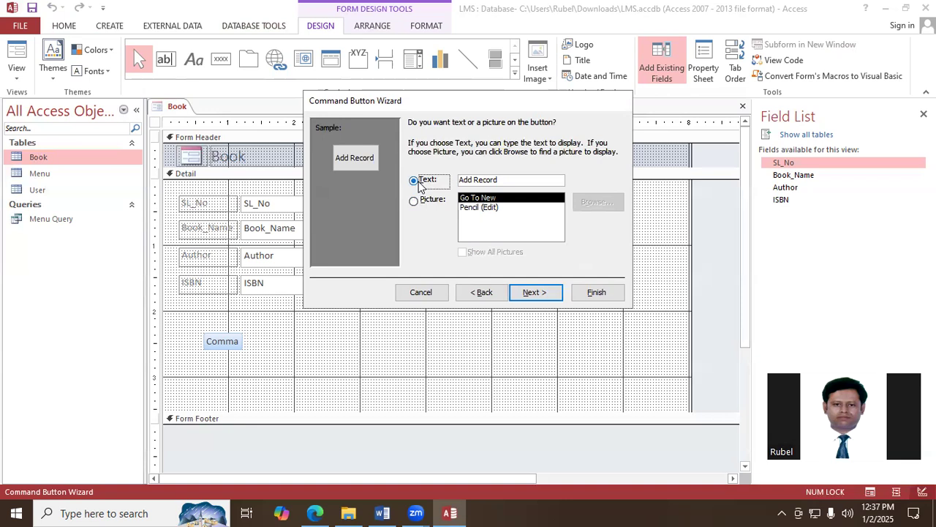
left_click(535, 293)
left_click(590, 293)
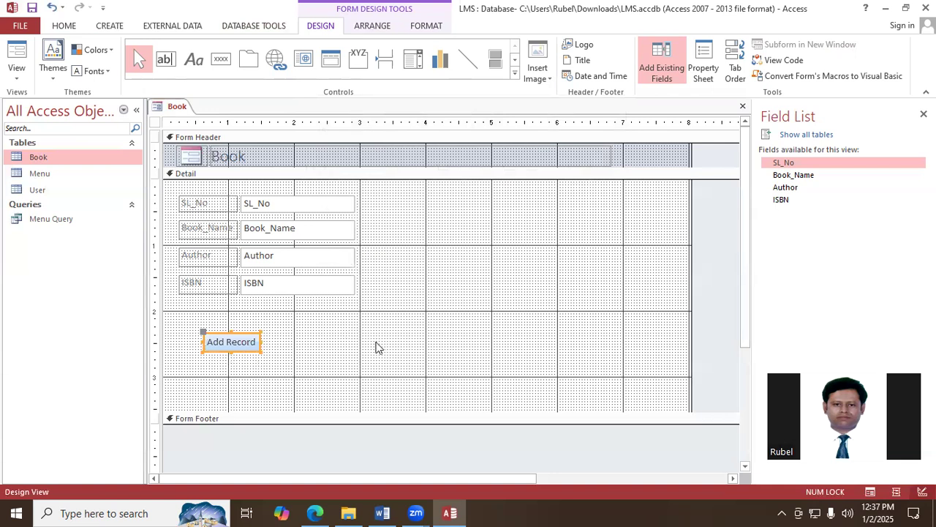
- Save the form as Book form and close it
right_click(175, 107)
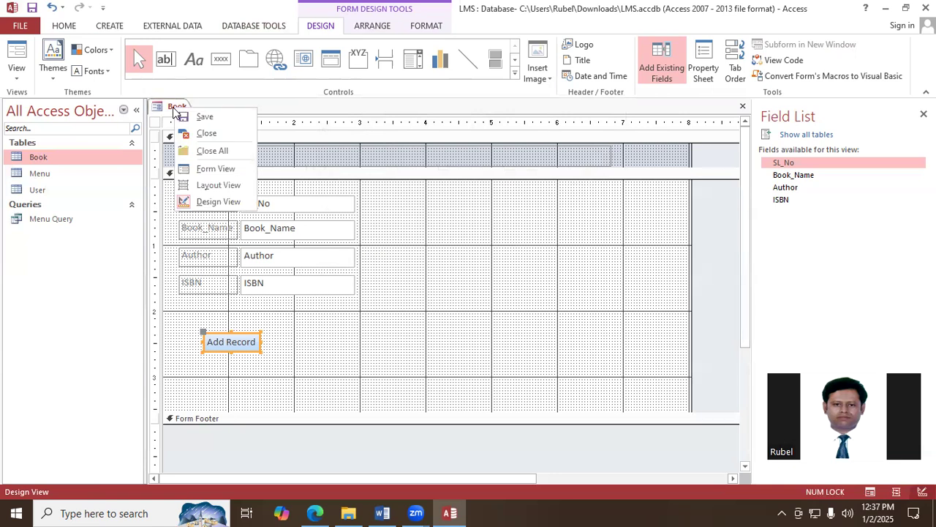
left_click(199, 115)
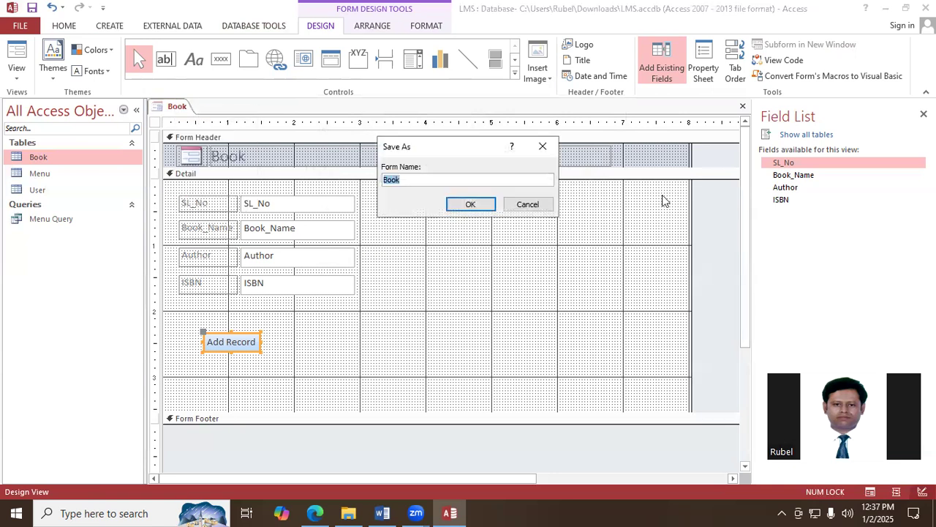
left_click(437, 181)
type("form")
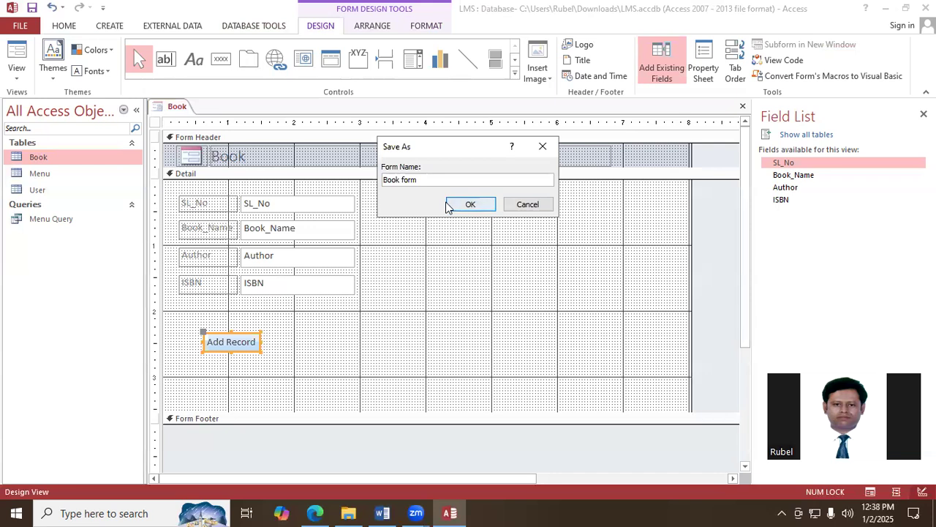
left_click(451, 204)
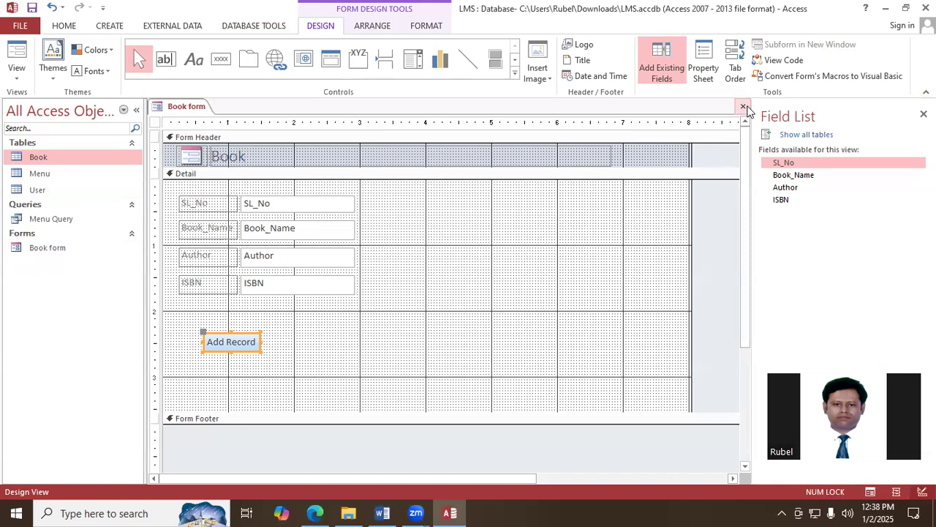
left_click(743, 109)
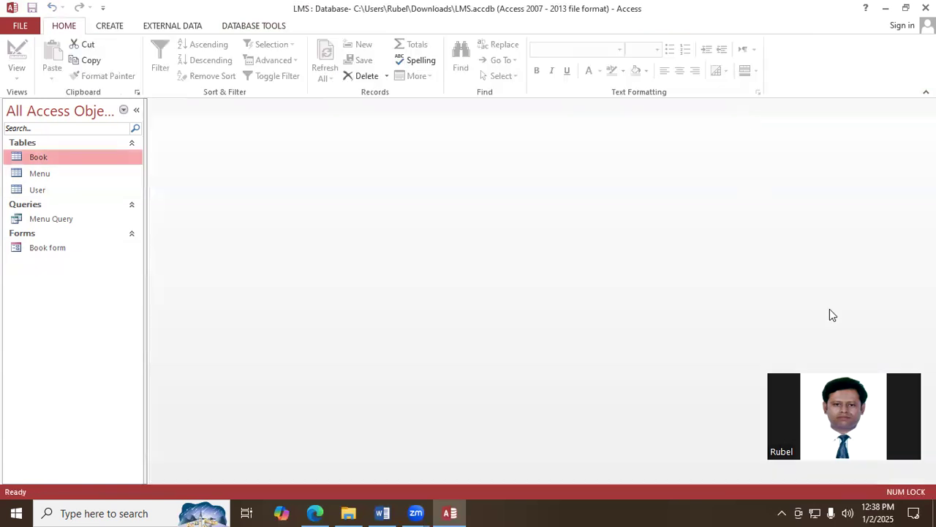
- Create a form from the User table and delete the embedded subform datasheet below User_Role
left_click(36, 191)
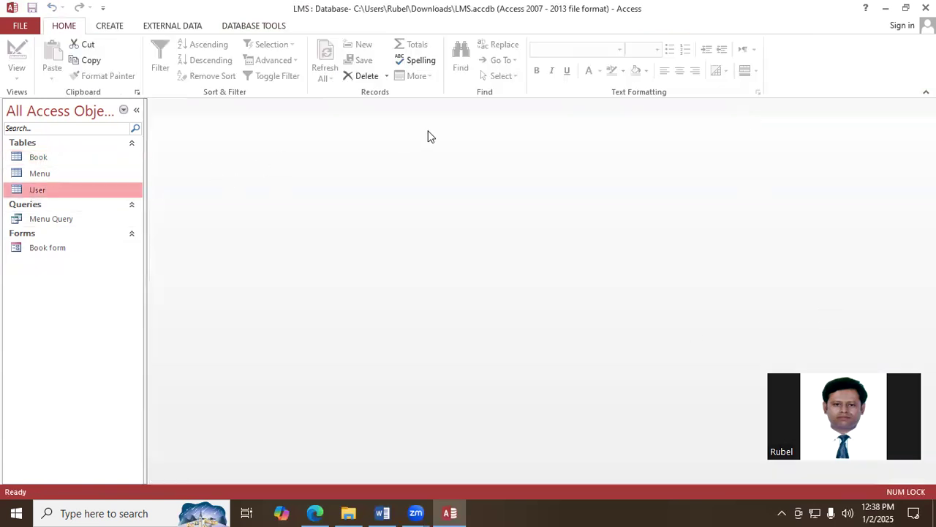
left_click(109, 25)
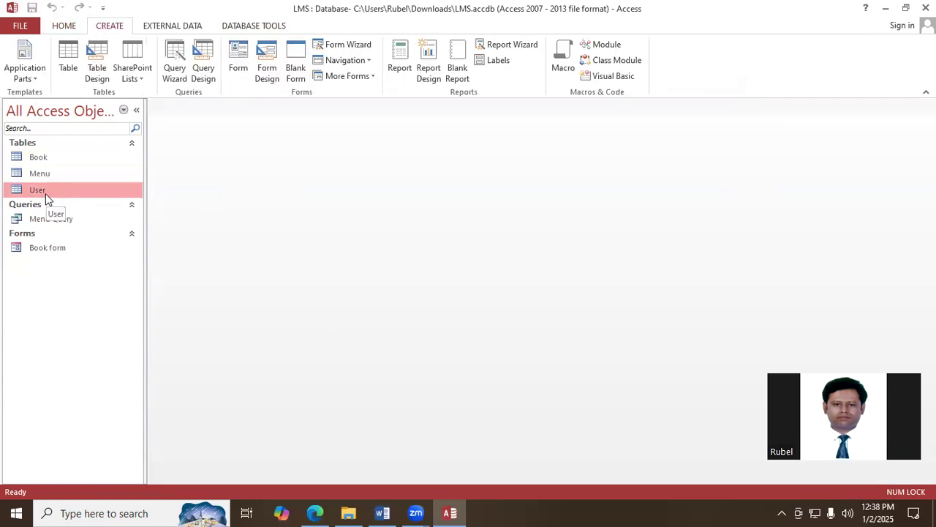
left_click(236, 66)
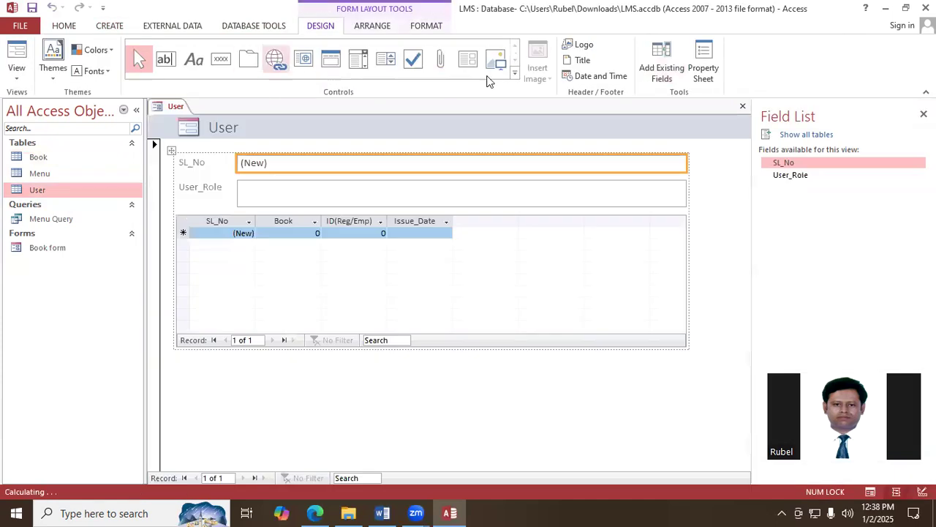
left_click(286, 276)
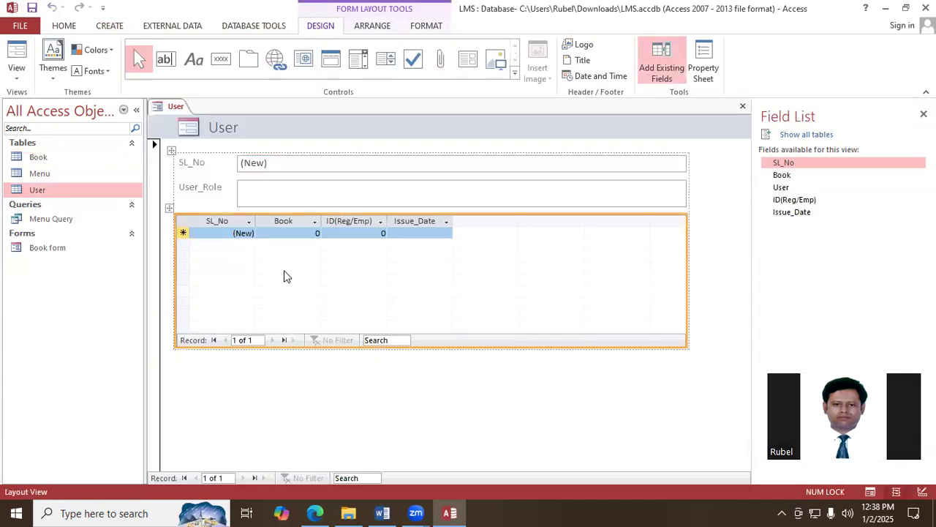
key("Delete")
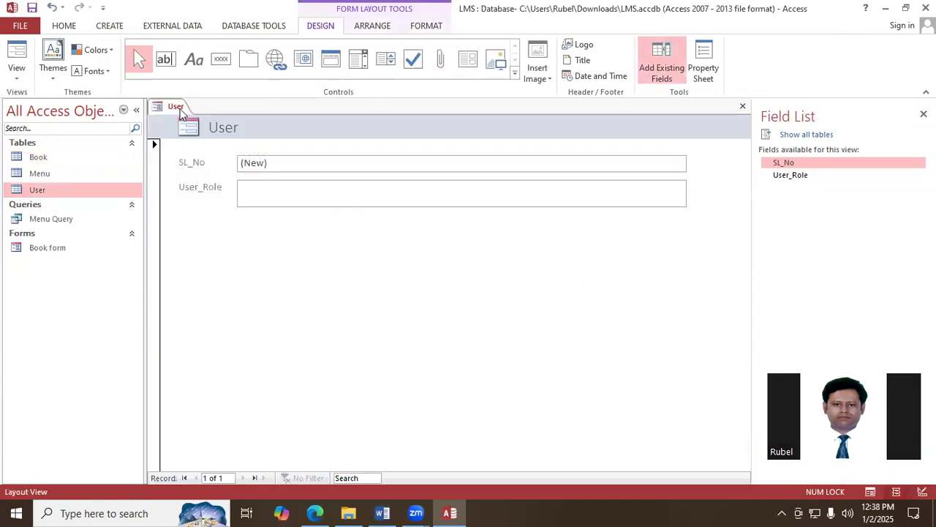
- Switch the User form to Design View and reduce the height of the User_Role text box
right_click(181, 113)
left_click(229, 201)
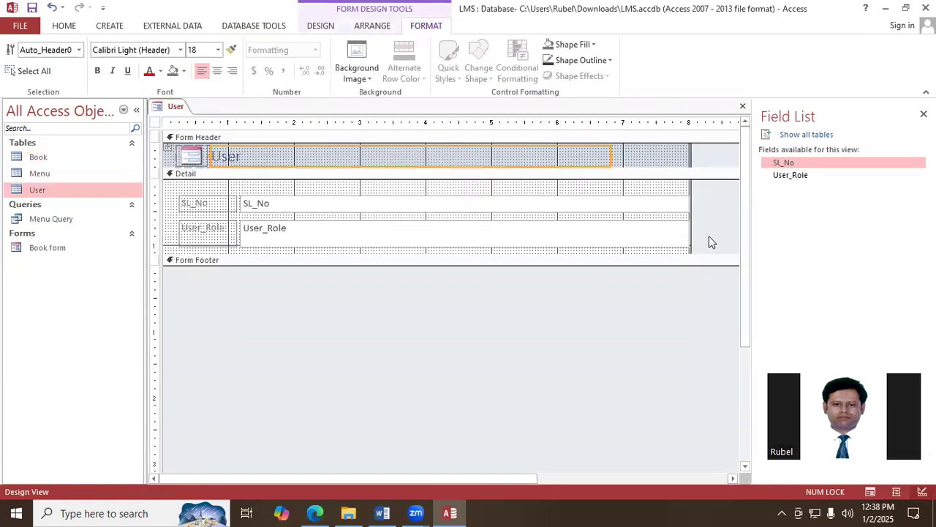
left_click(445, 235)
left_click_drag(687, 246, 690, 235)
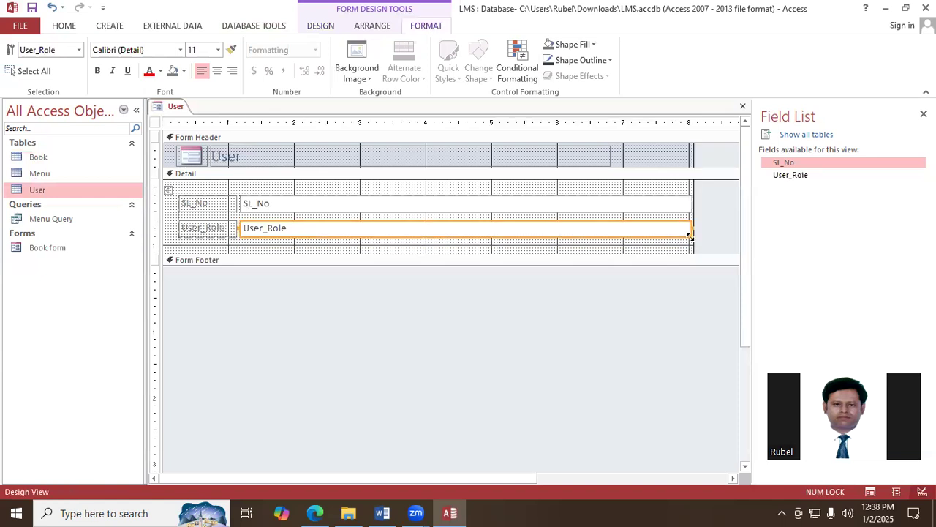
- Narrow the SL_No and User_Role text boxes to about the 2.5-inch mark and extend the Detail section to about 2.4 inches high
left_click(583, 208, "shift")
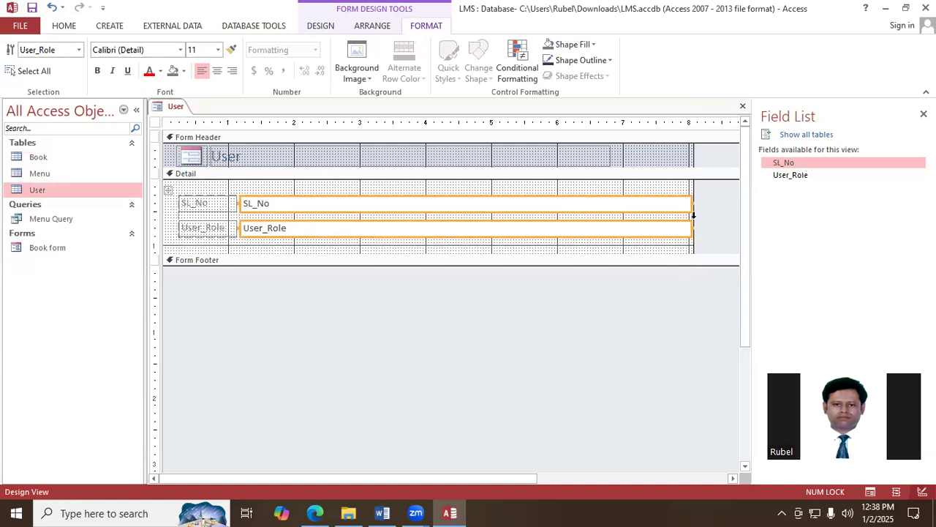
left_click_drag(690, 204, 324, 210)
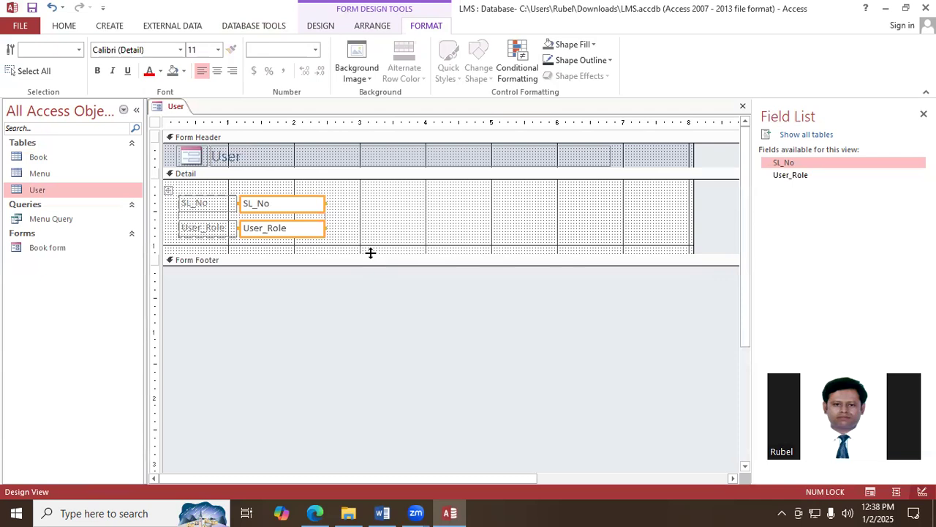
left_click_drag(370, 252, 357, 340)
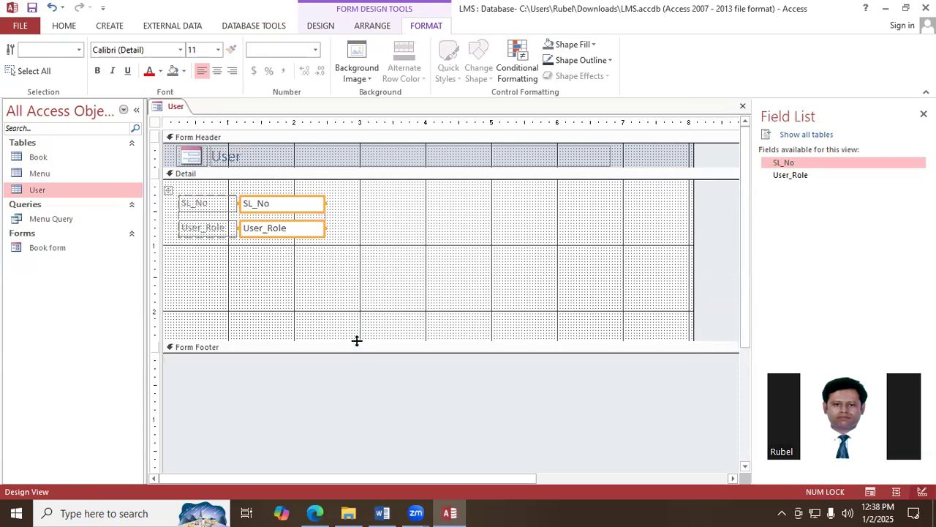
left_click(321, 26)
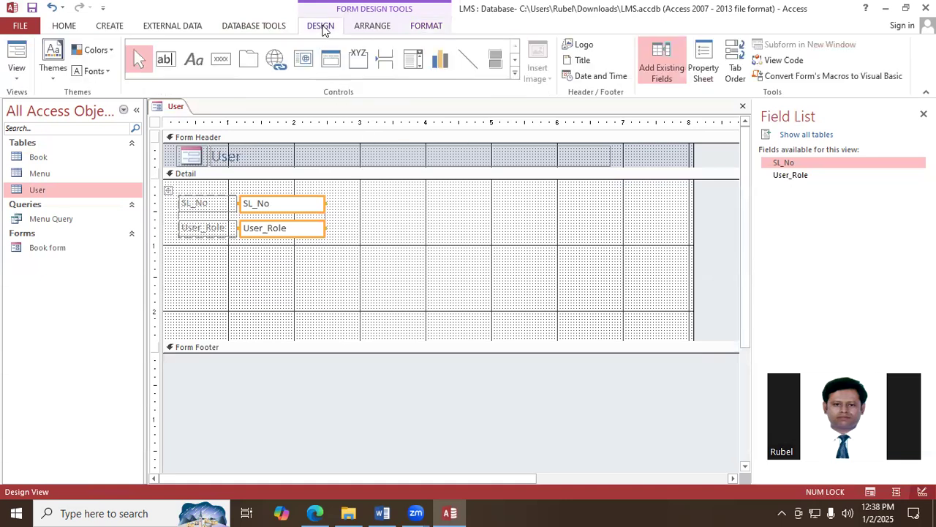
- Add a command button below User_Role that adds a new record and shows the text Add Record
left_click(221, 60)
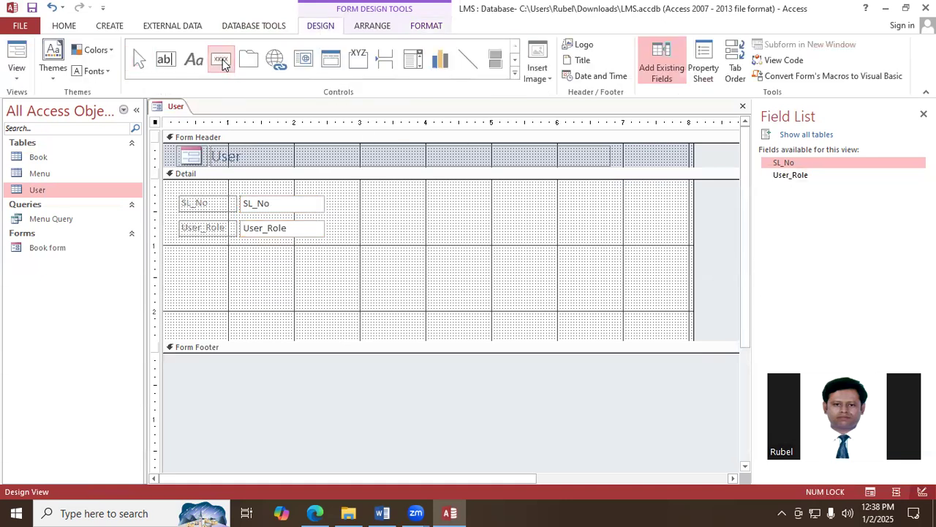
left_click_drag(202, 280, 246, 300)
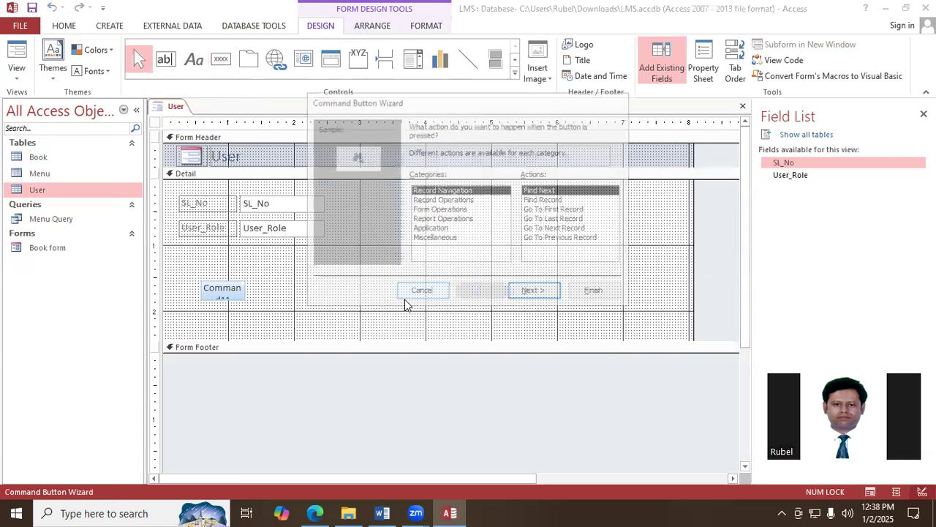
left_click(445, 203)
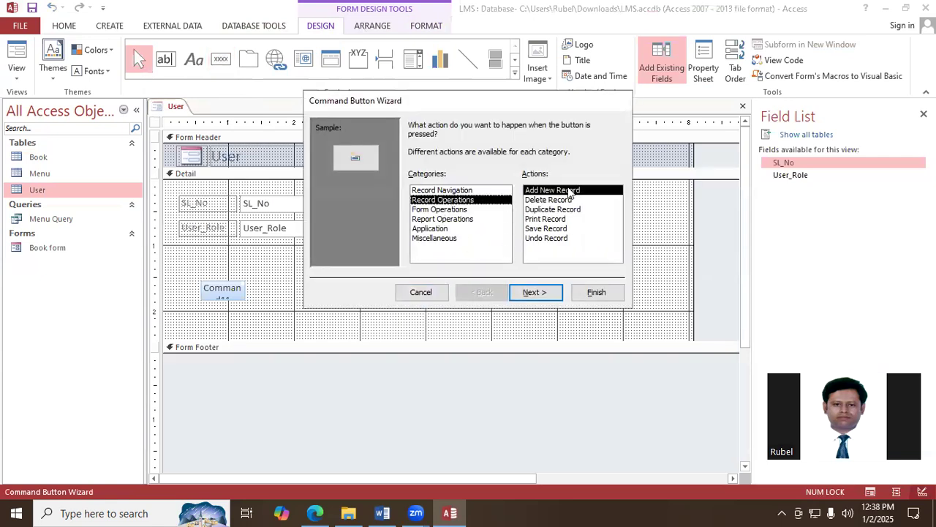
left_click(549, 292)
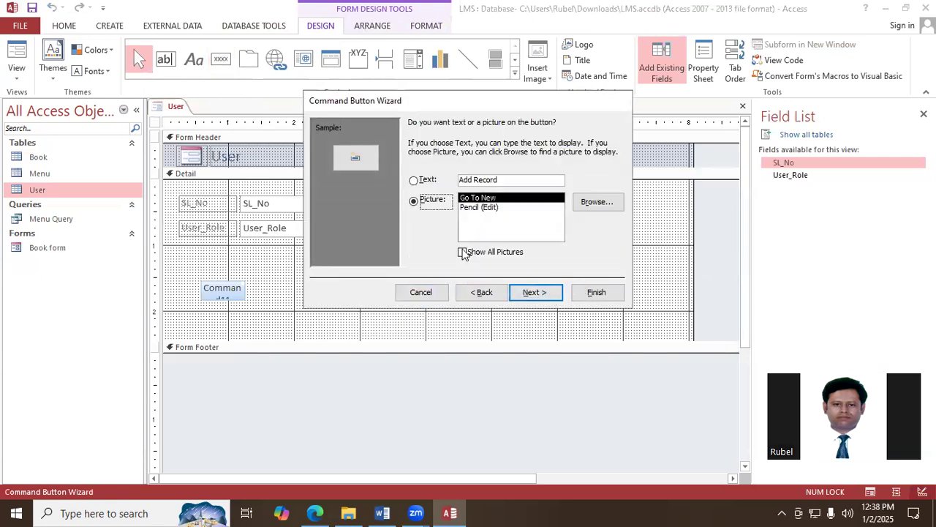
left_click(550, 292)
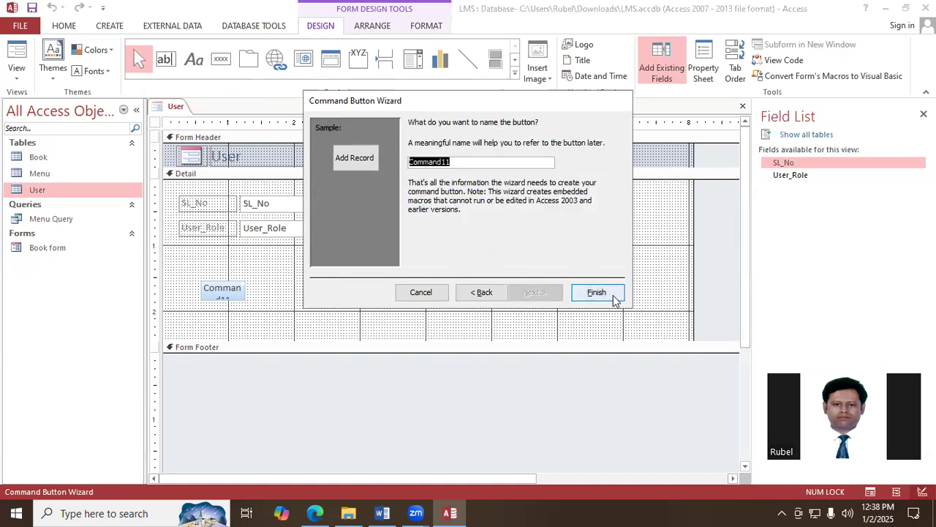
left_click(607, 292)
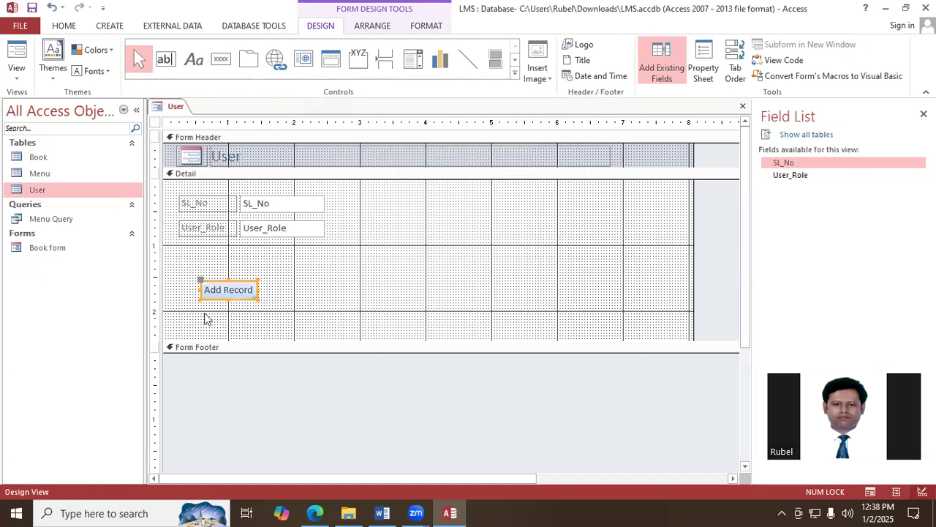
- Save the form as User form and close it
right_click(179, 109)
left_click(201, 117)
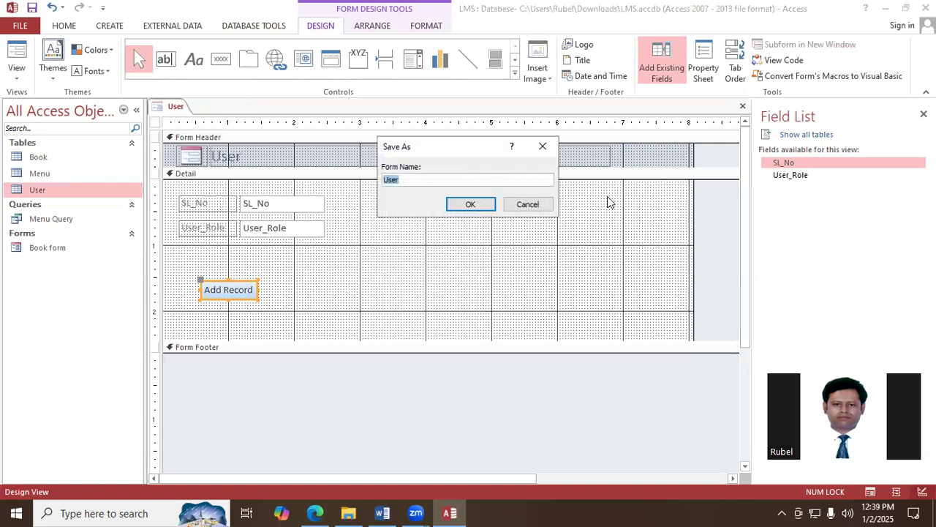
type("User form")
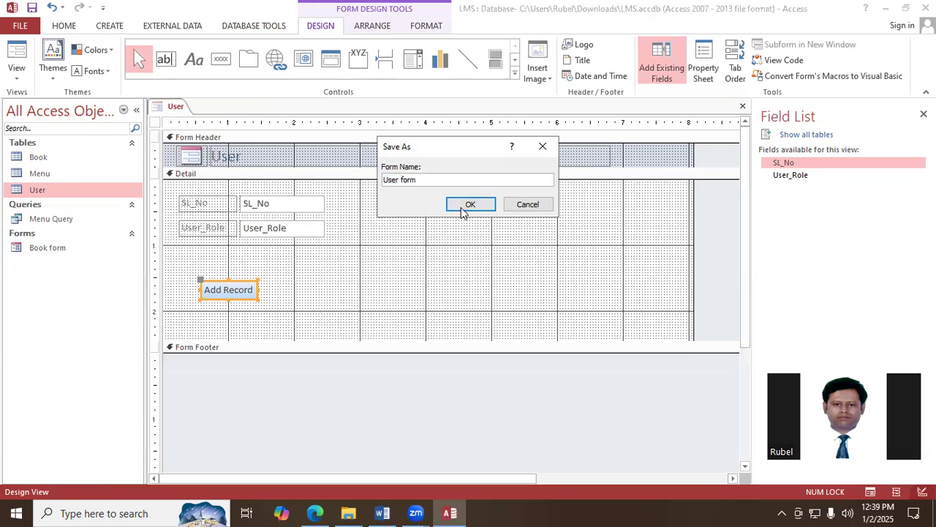
left_click(468, 204)
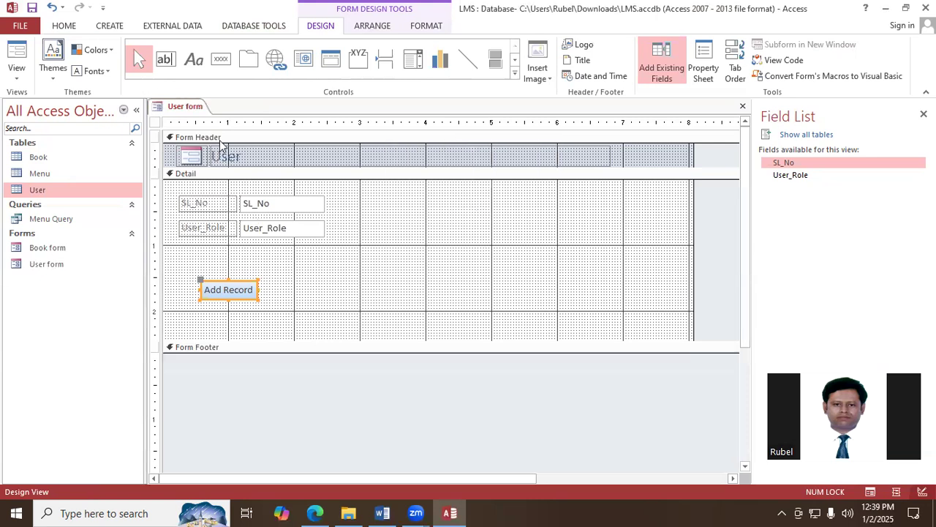
left_click(742, 106)
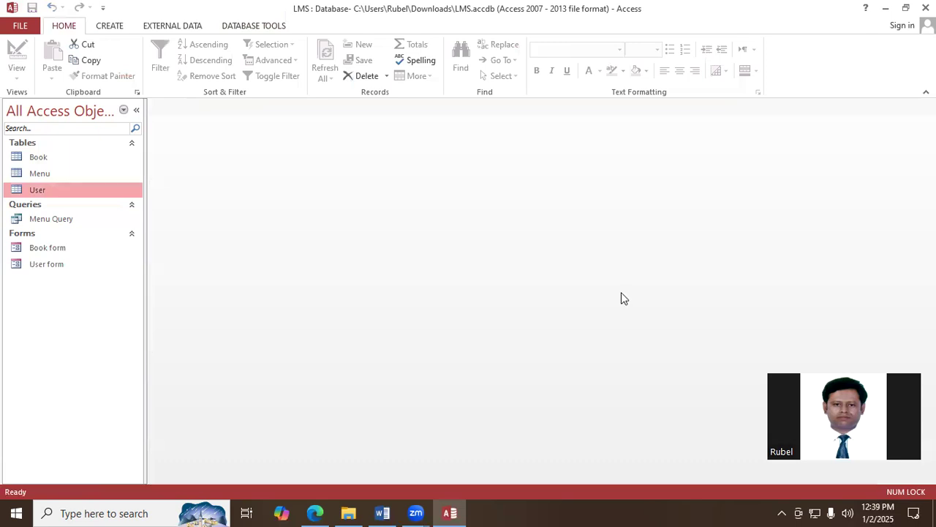
- Create a form from the Menu Query
left_click(51, 223)
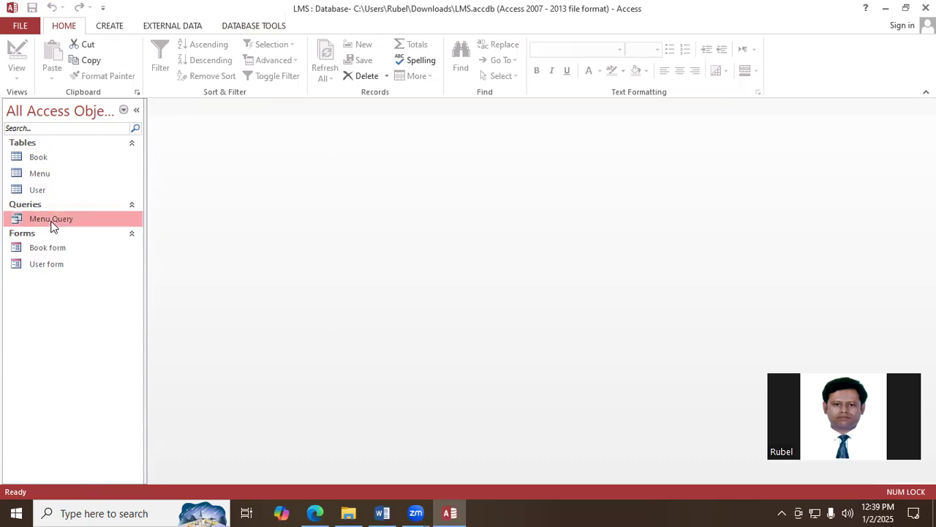
left_click(109, 28)
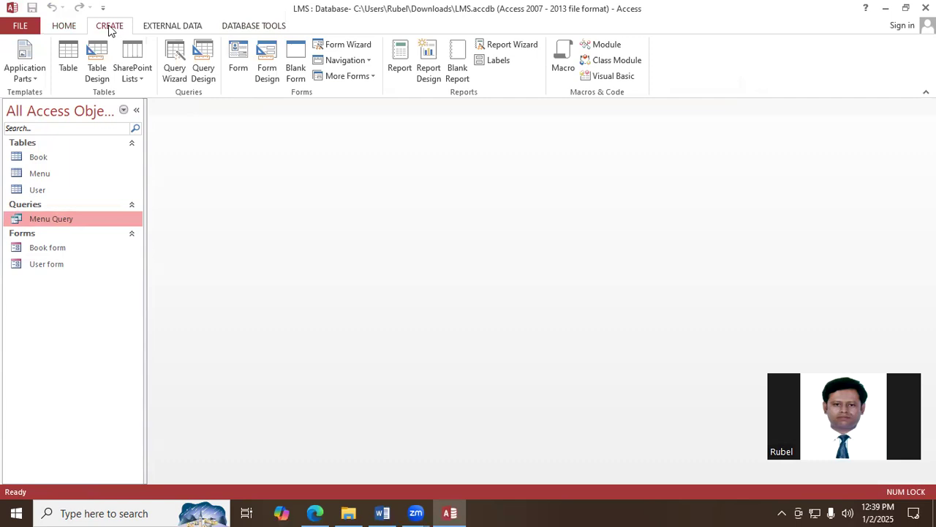
left_click(243, 63)
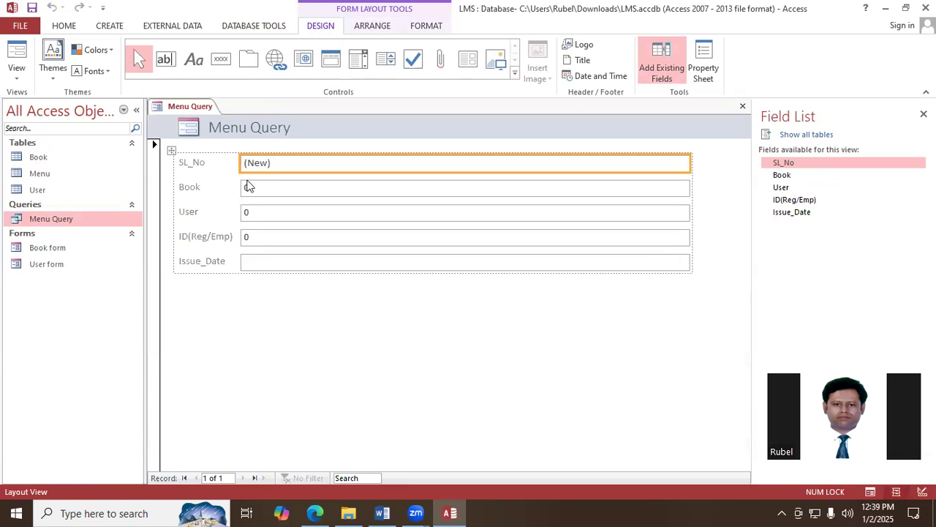
- Switch the Menu Query form to Design View and extend the Detail section to about 4.2 inches high
right_click(202, 109)
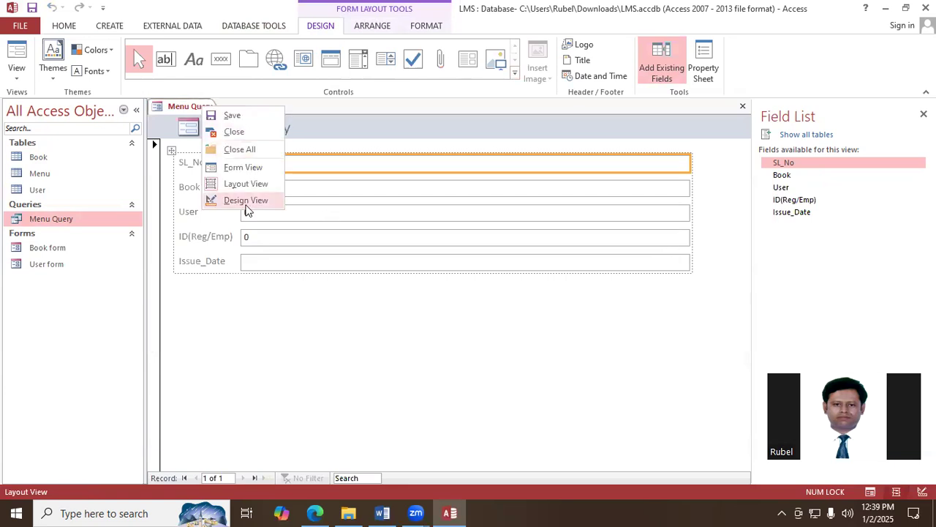
left_click(246, 200)
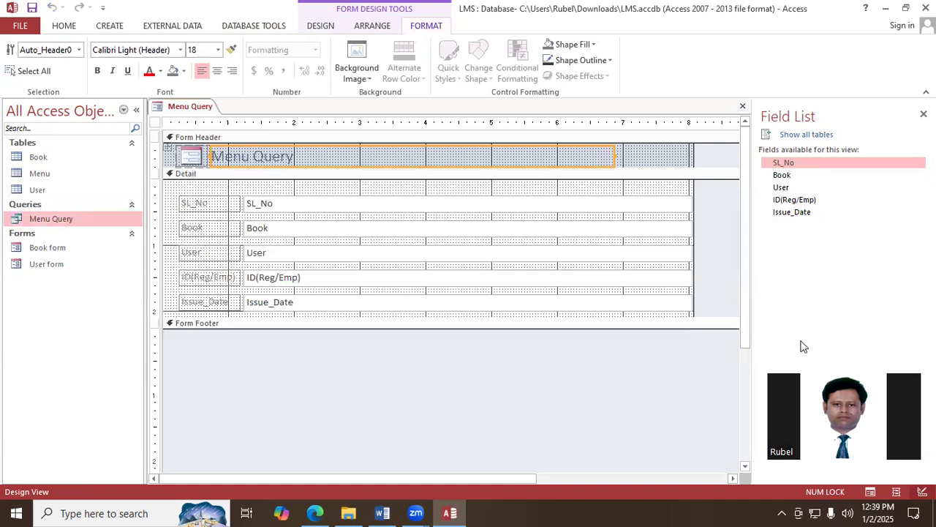
left_click(383, 316)
left_click_drag(383, 316, 389, 454)
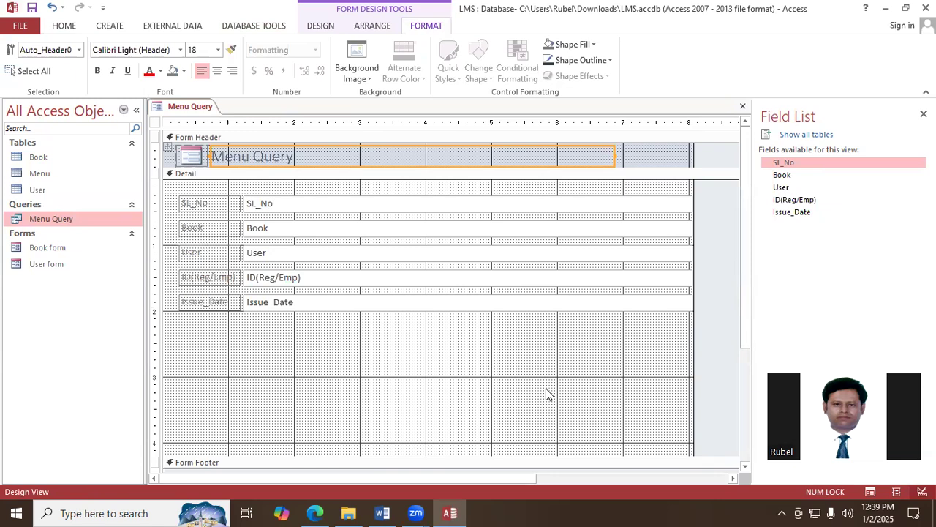
- Delete the header title and the Book, User, ID(Reg/Emp) and Issue_Date controls from the form
left_click(316, 233)
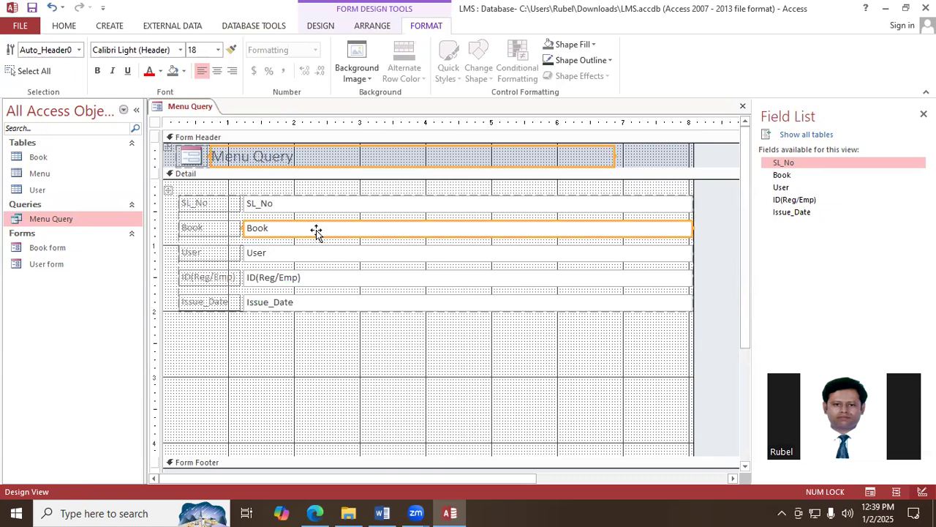
left_click(311, 256, "shift")
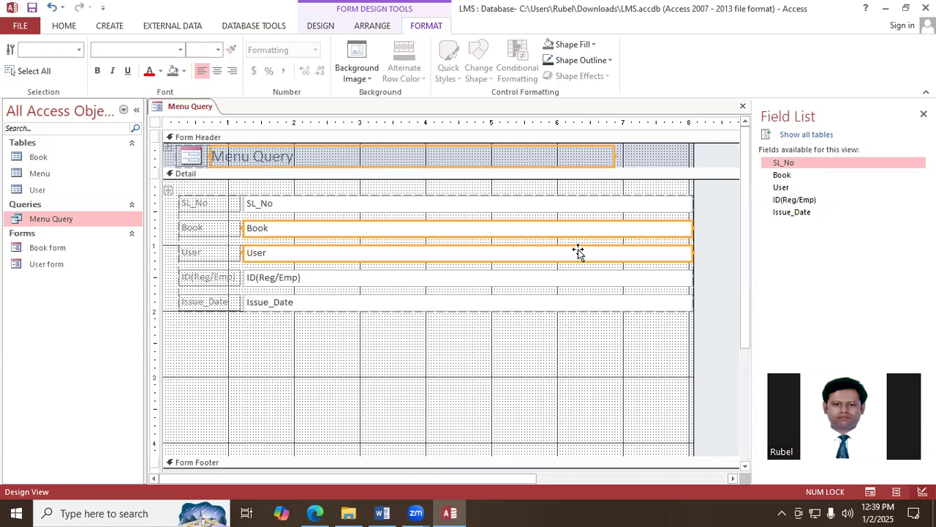
key("Delete")
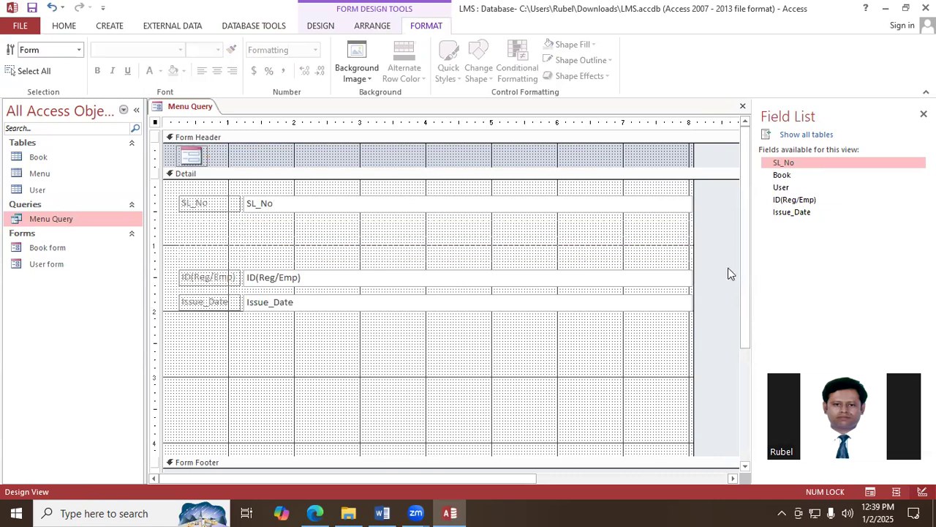
left_click(329, 279)
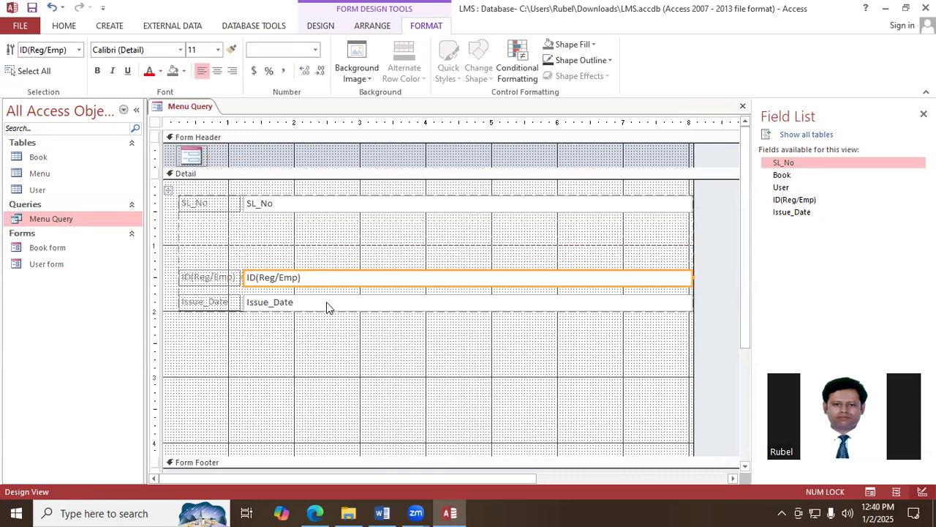
left_click(329, 306, "shift")
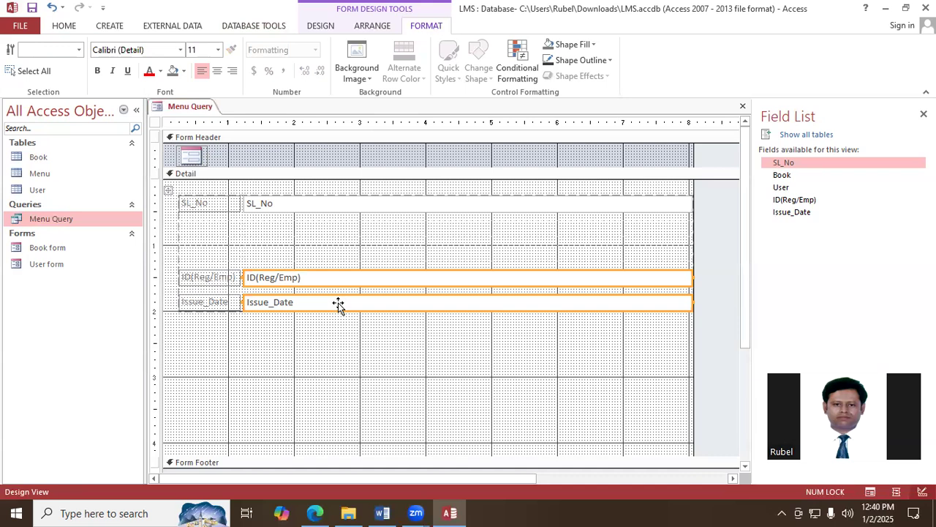
key("Delete")
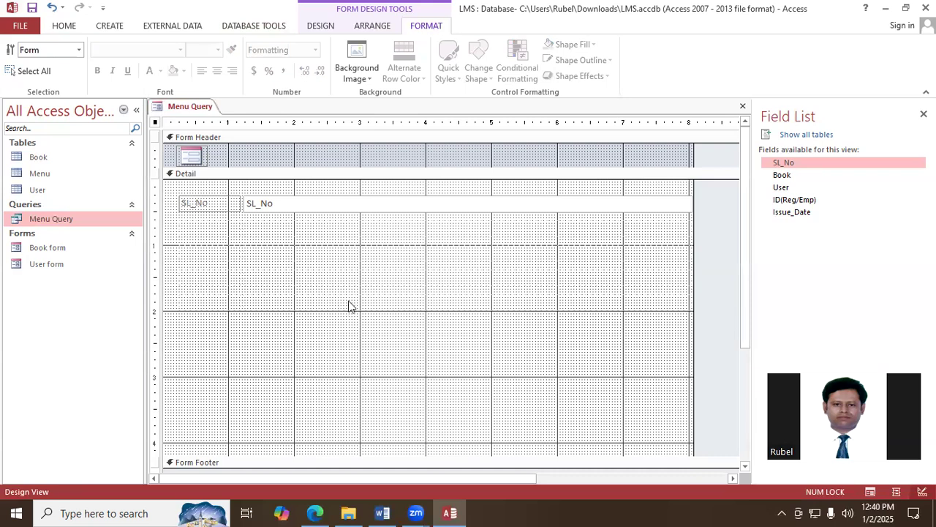
- Draw a combo box about 0.8 inch wide below the SL_No text box and take its values from the Book table
left_click(321, 26)
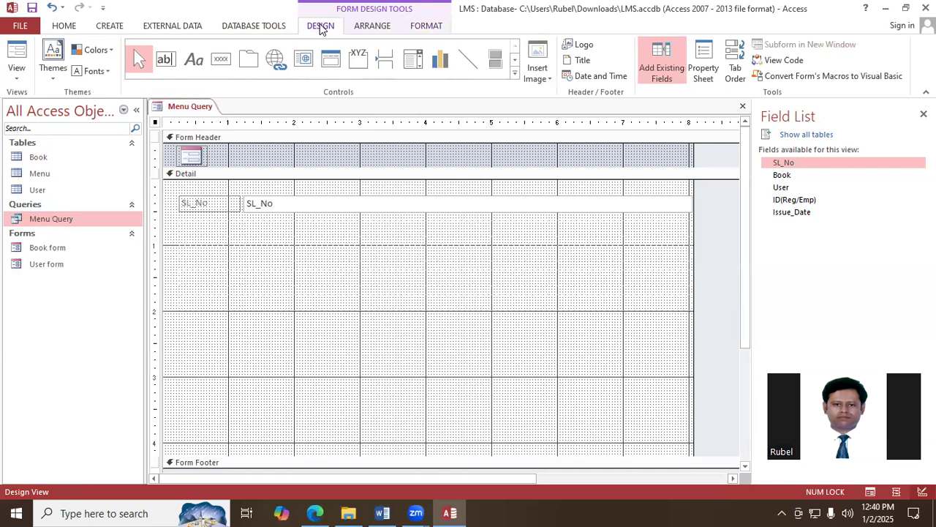
left_click(413, 70)
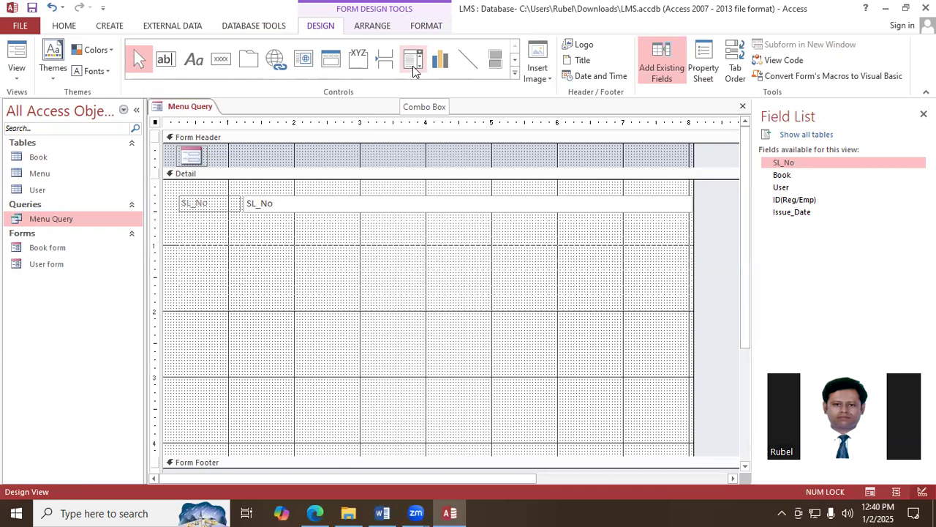
left_click(413, 70)
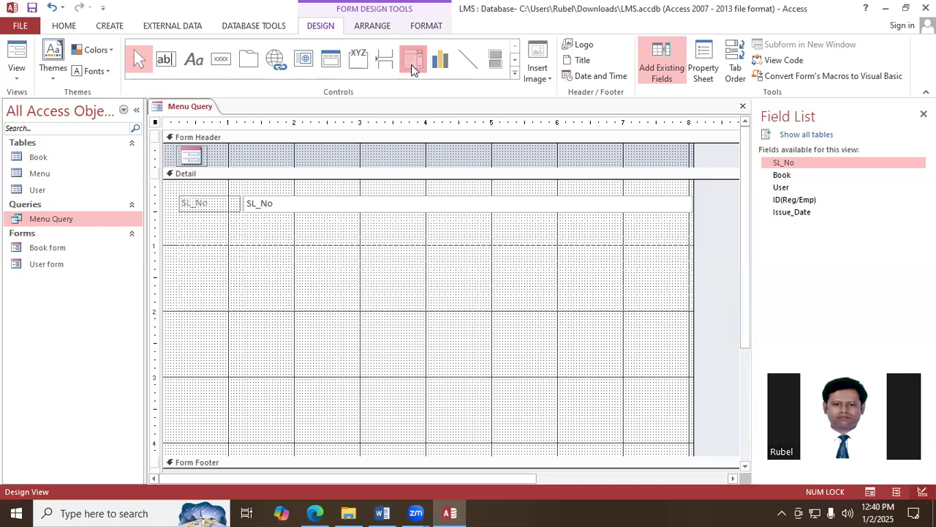
left_click_drag(245, 226, 299, 243)
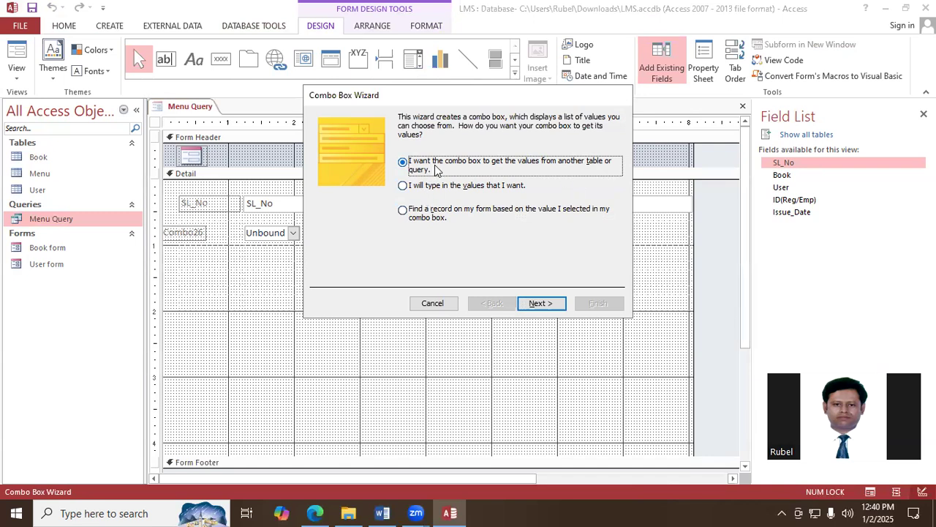
left_click(542, 309)
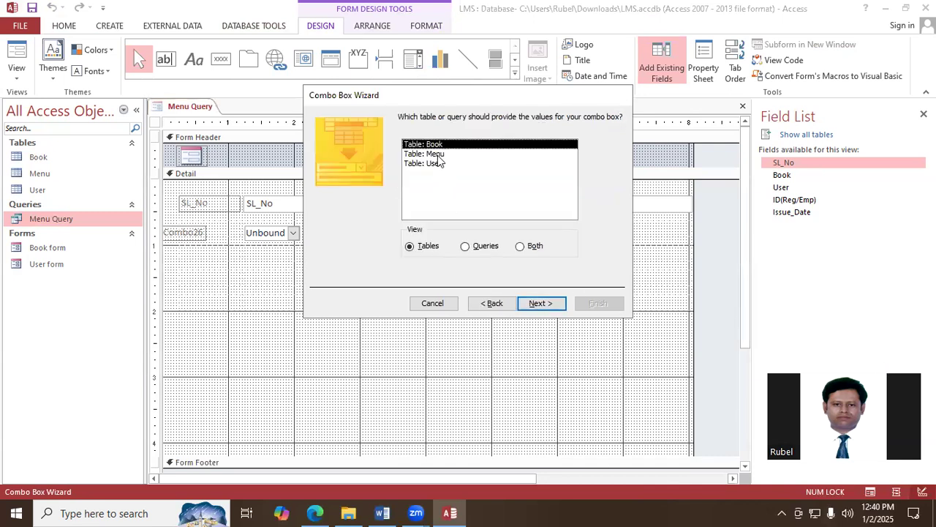
left_click(546, 303)
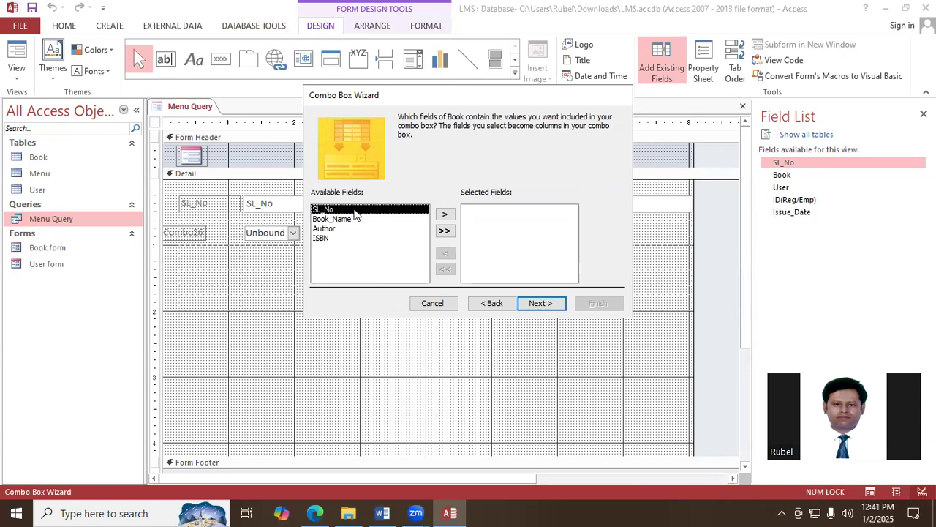
- Include the Book_Name field in the combo box and sort its items by Book_Name in ascending order
left_click(338, 220)
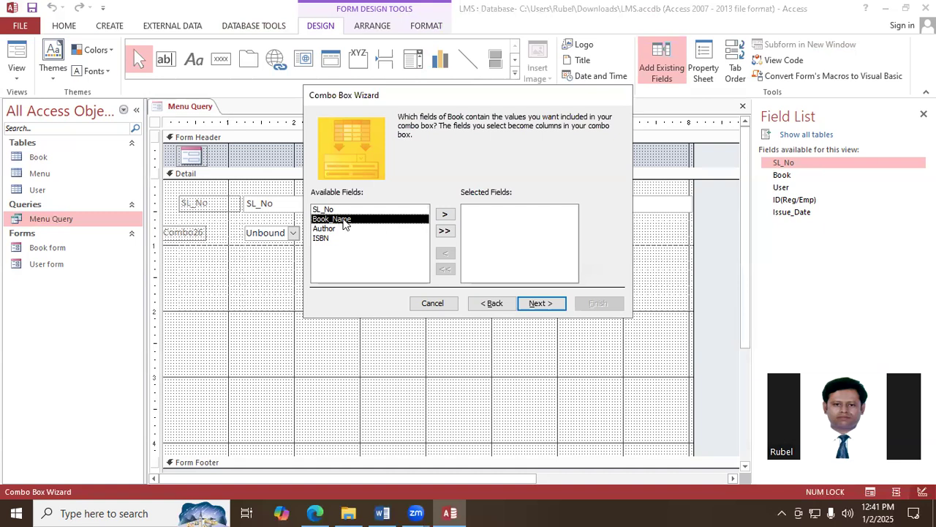
left_click(445, 215)
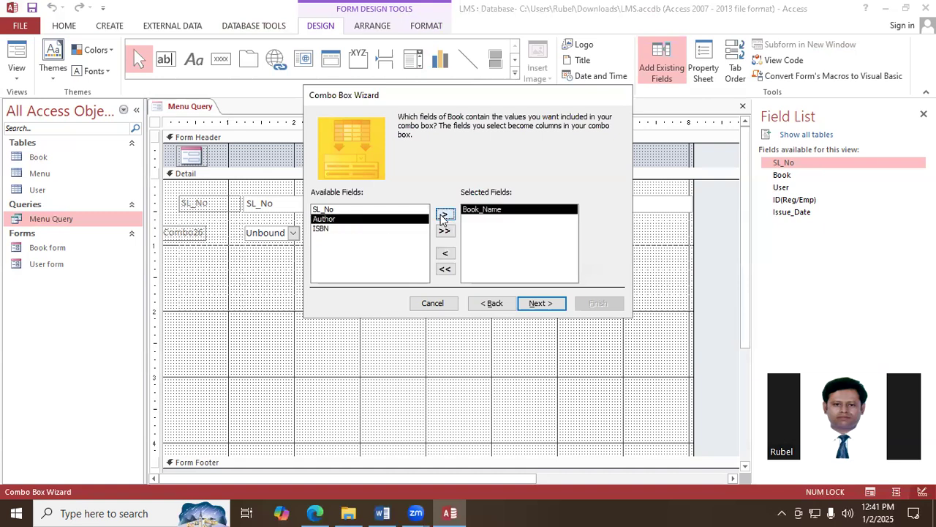
left_click(543, 304)
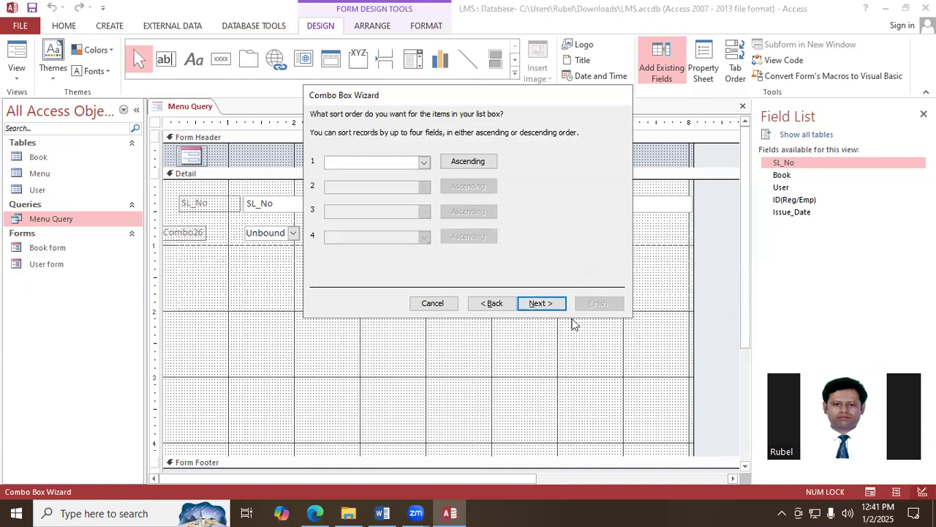
left_click(425, 162)
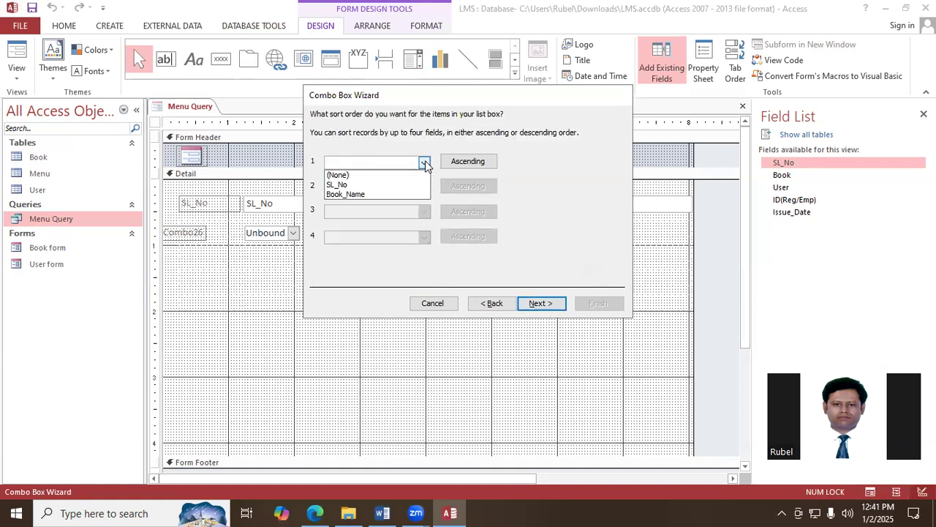
left_click(371, 195)
left_click(545, 305)
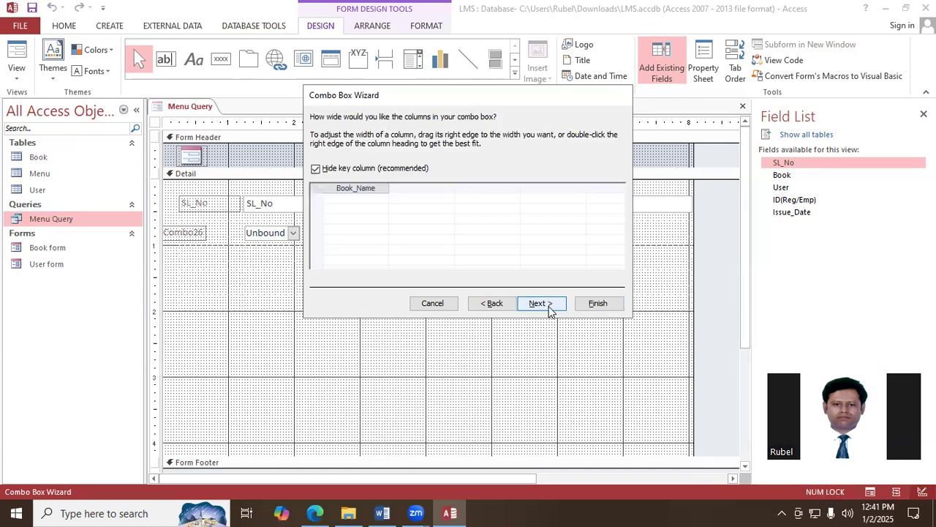
- Store the combo box's value in the Book field and finish it with the label Book_Name
left_click(550, 310)
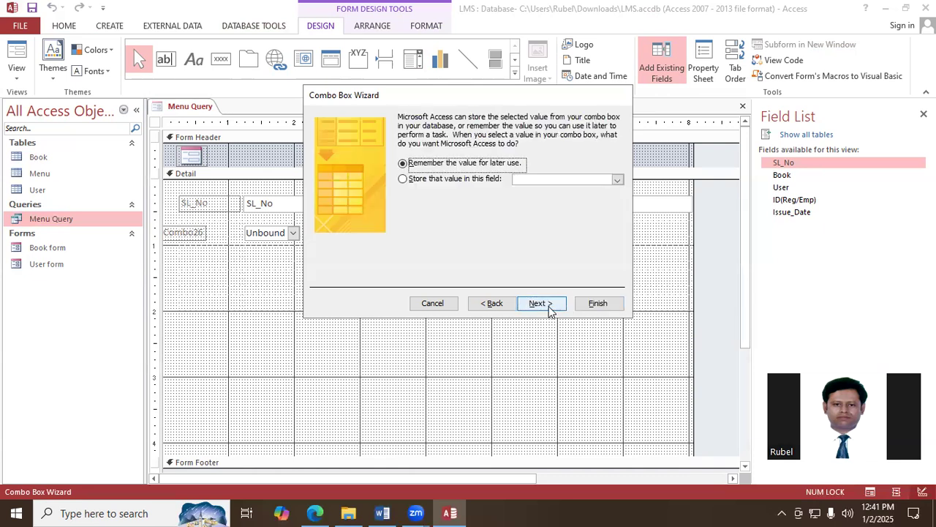
left_click(617, 182)
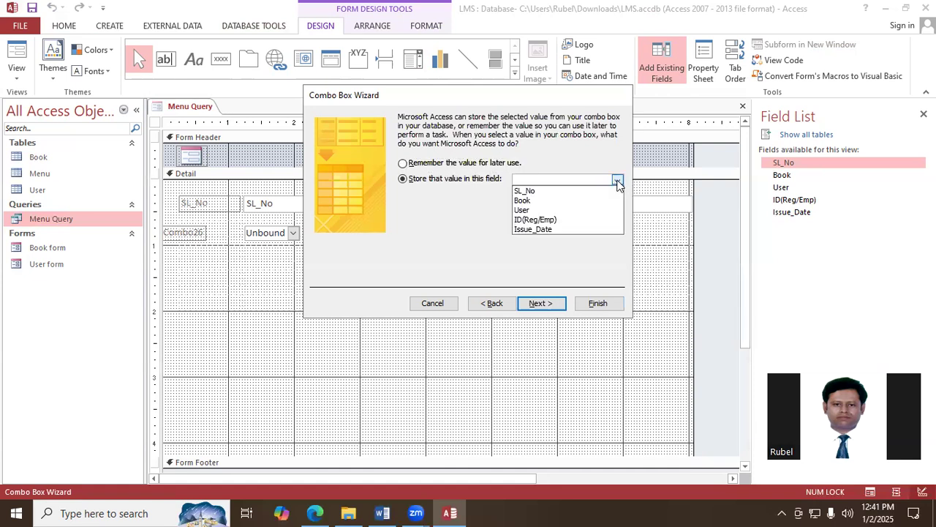
left_click(542, 202)
left_click(549, 304)
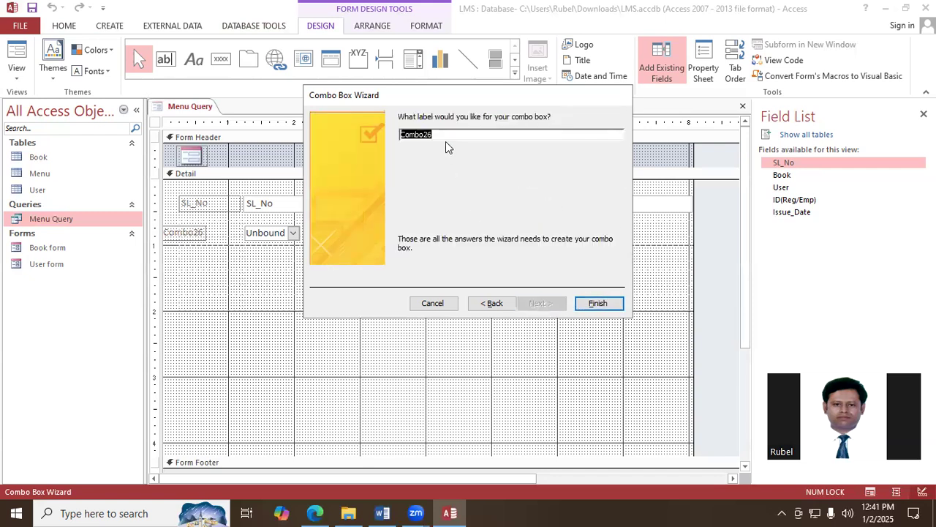
type("Book_Name")
left_click(598, 303)
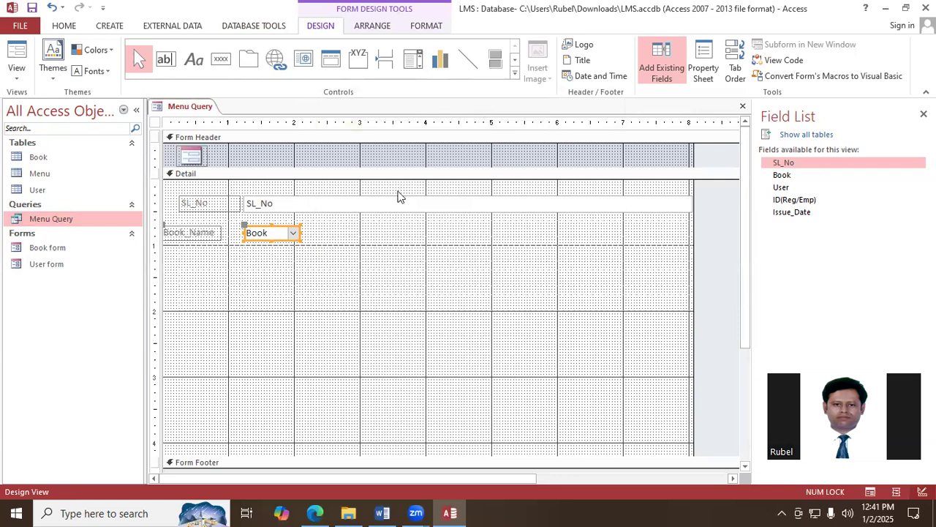
- Draw a combo box about 0.75 inch wide below the Book_Name combo box and take its values from the Book table
left_click(413, 63)
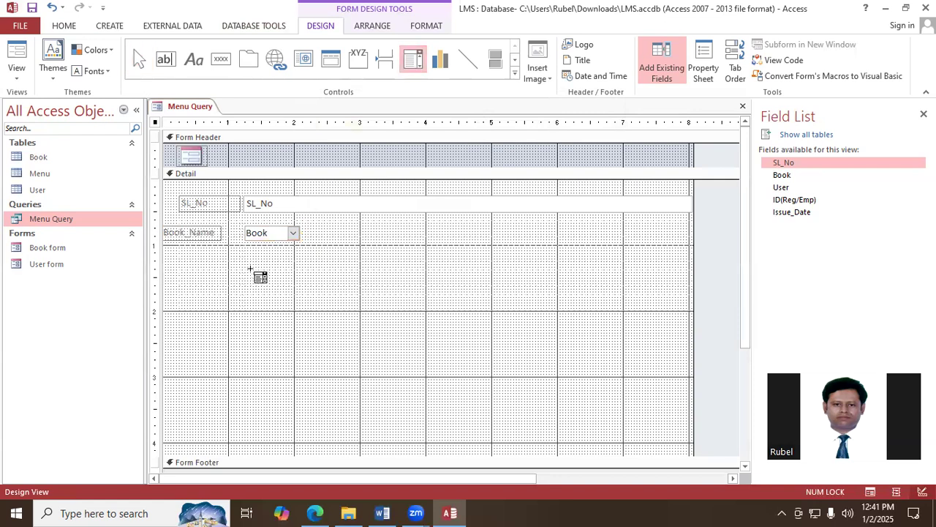
left_click_drag(245, 251, 295, 265)
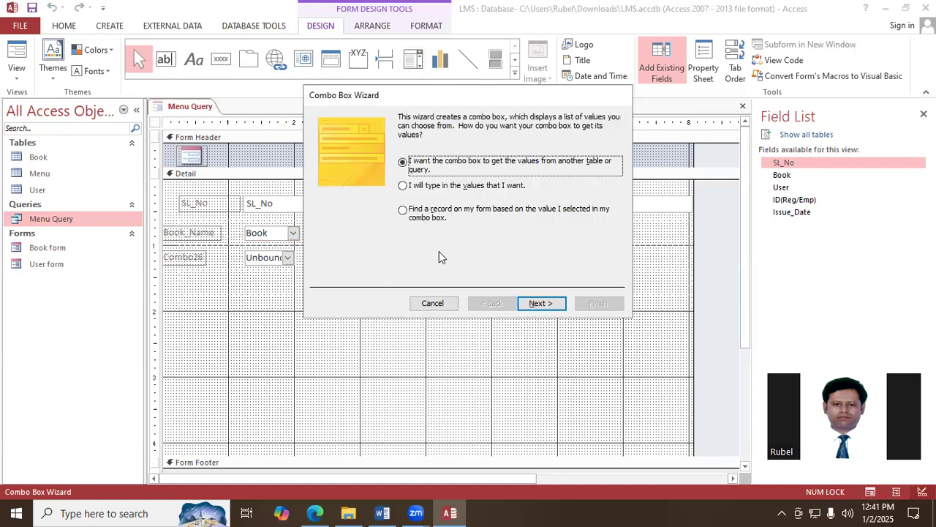
left_click(556, 310)
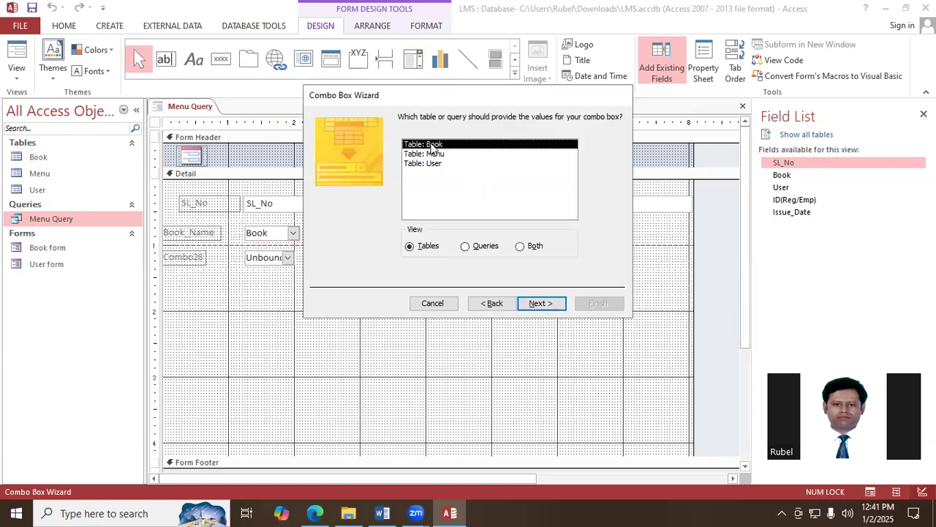
left_click(541, 305)
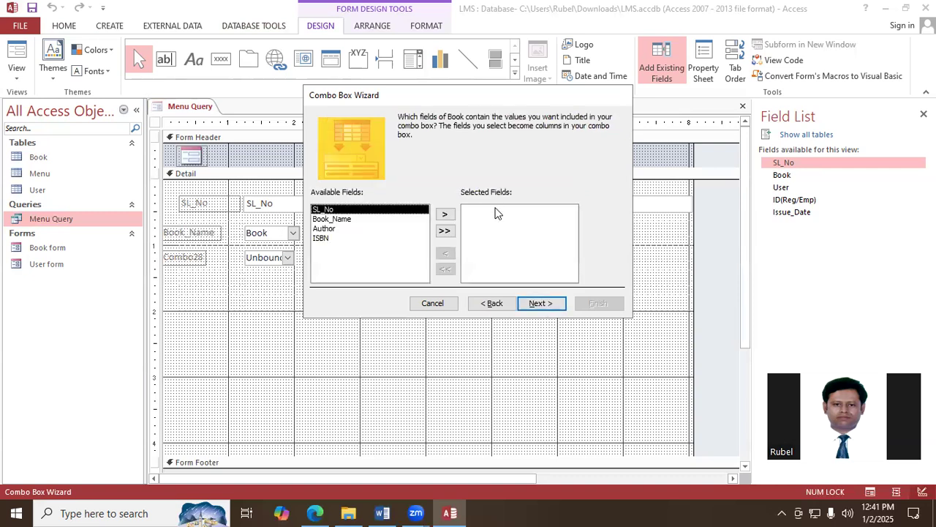
- Include the Author field in the combo box and sort its items by Author in ascending order, keeping the default column width
left_click(329, 230)
left_click(444, 214)
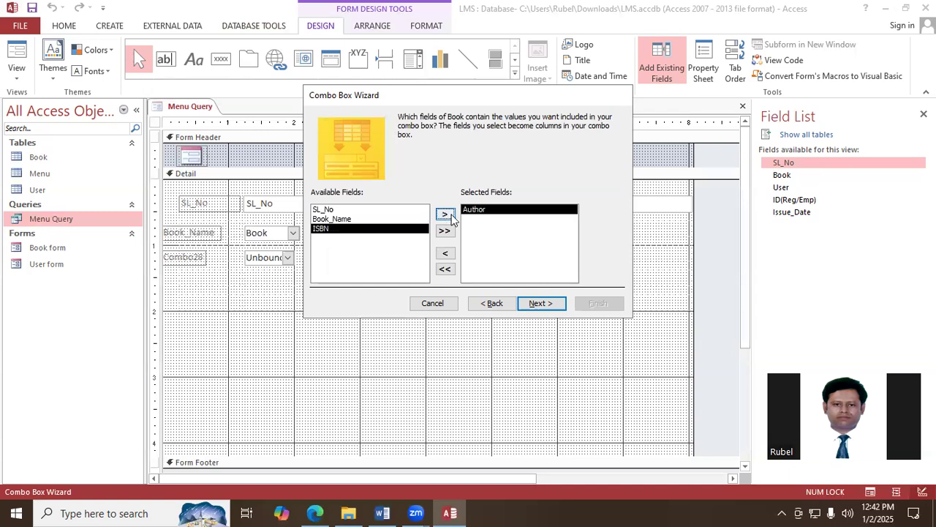
left_click(542, 304)
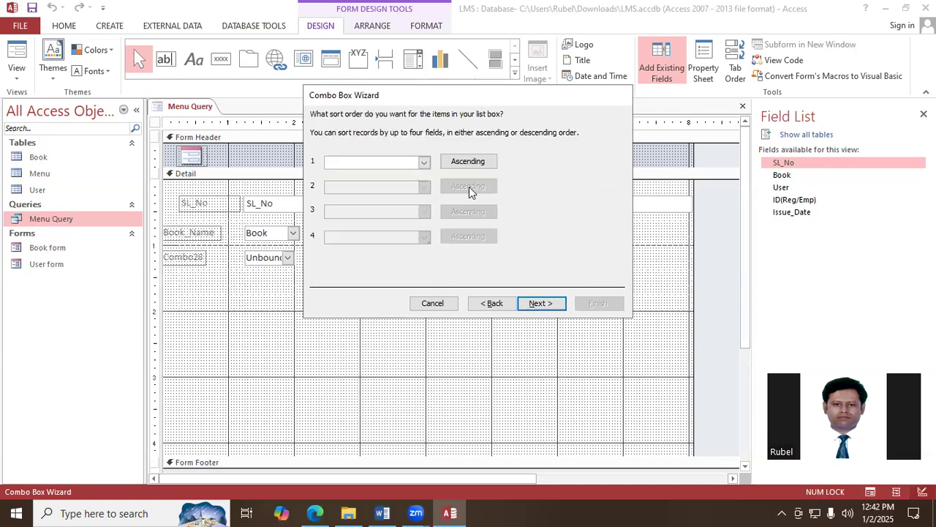
left_click(425, 161)
left_click(372, 195)
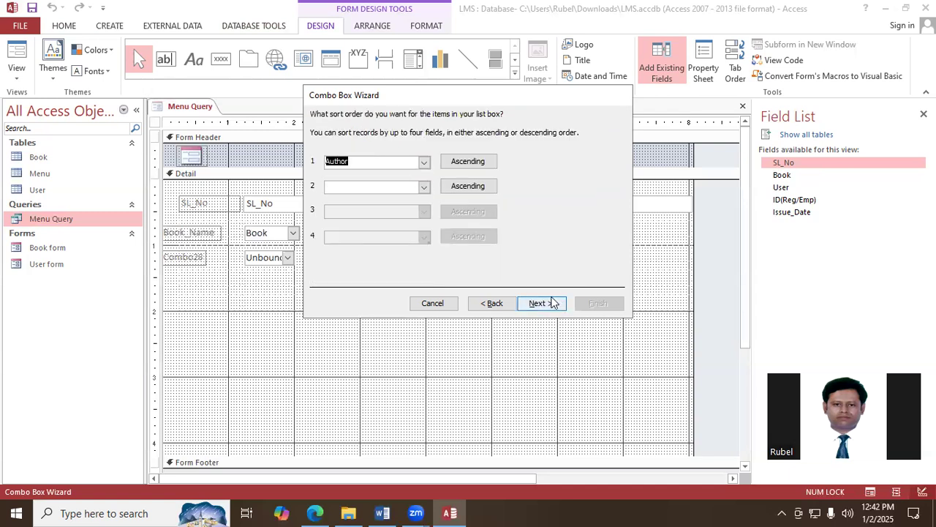
left_click(543, 305)
left_click(543, 304)
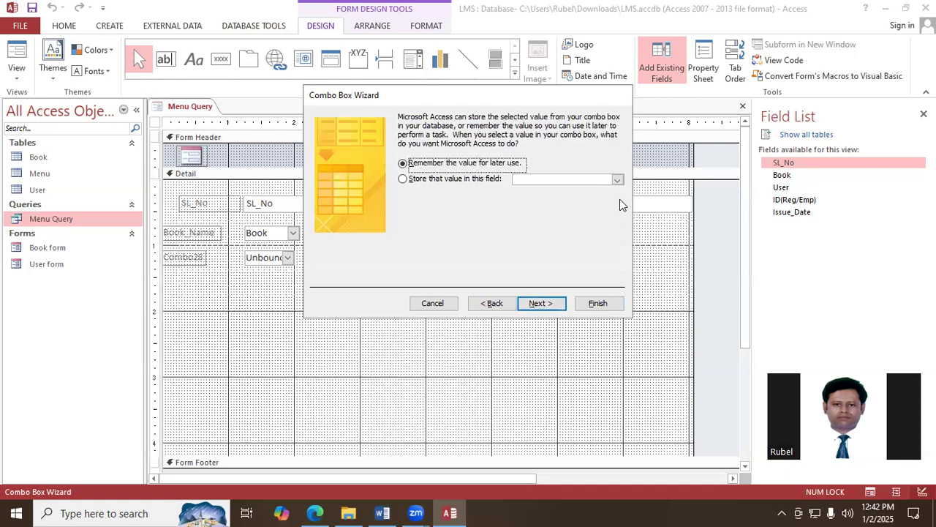
- Store the selected author value in the Book field and finish the combo box with the label Author
left_click(618, 181)
left_click(548, 201)
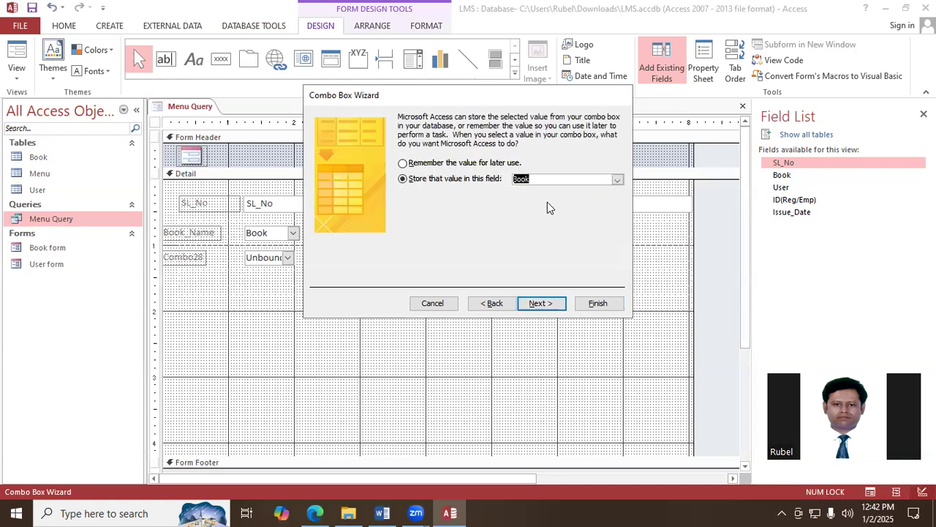
left_click(542, 303)
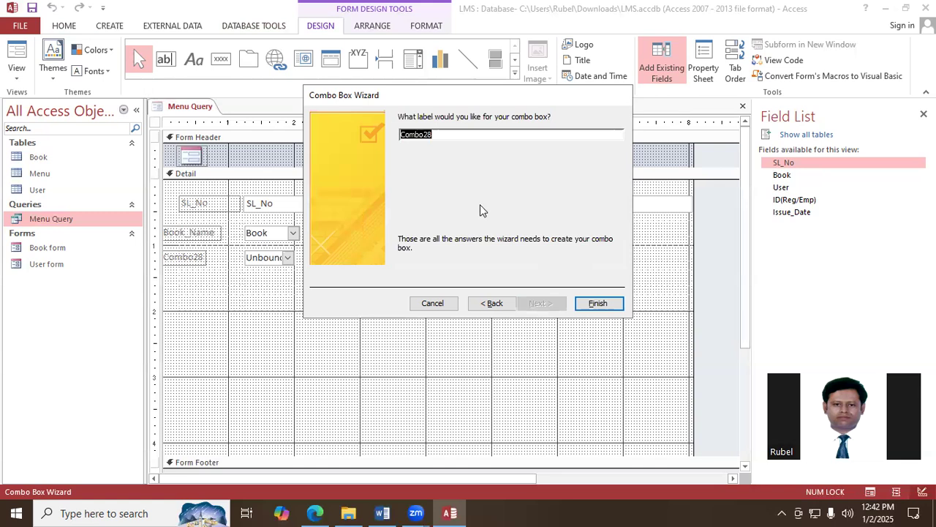
type("Author")
left_click(598, 303)
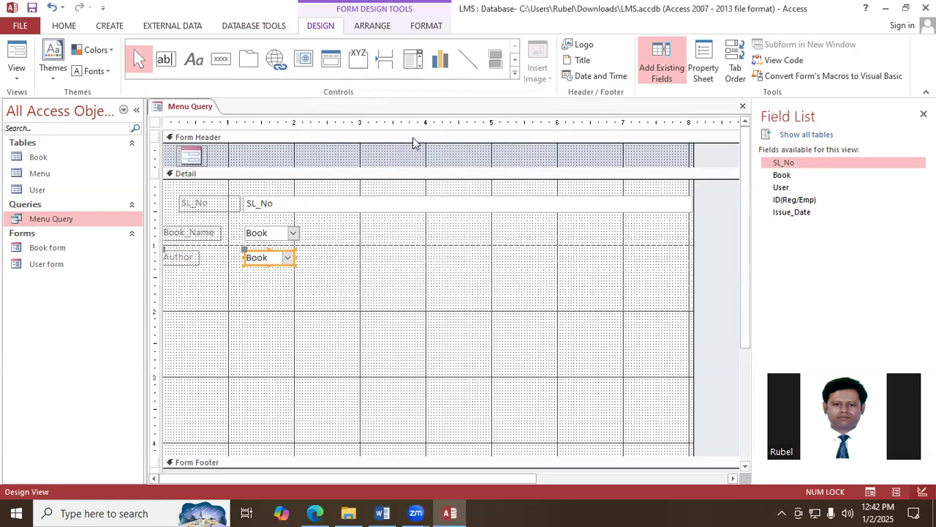
- Draw a combo box about 0.6 inch wide below the Author combo box and take its values from the Book table
left_click(411, 60)
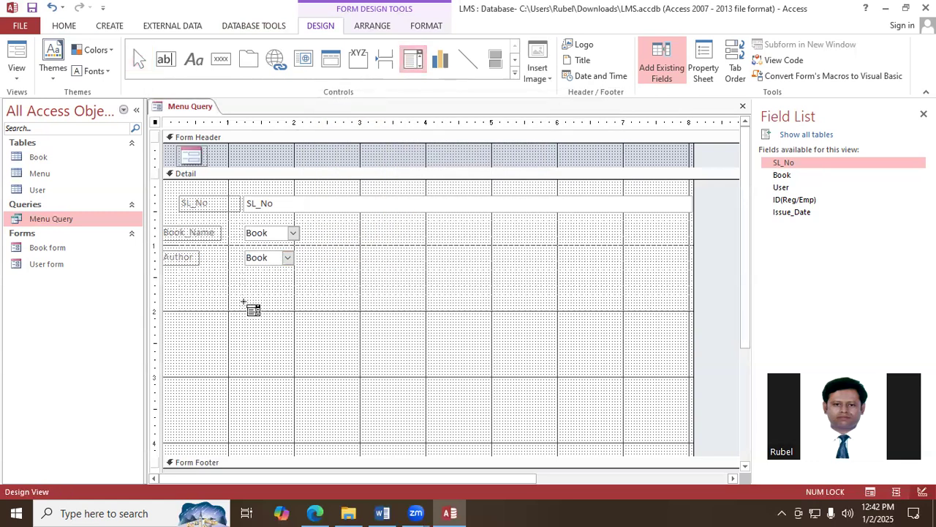
left_click_drag(245, 278, 285, 292)
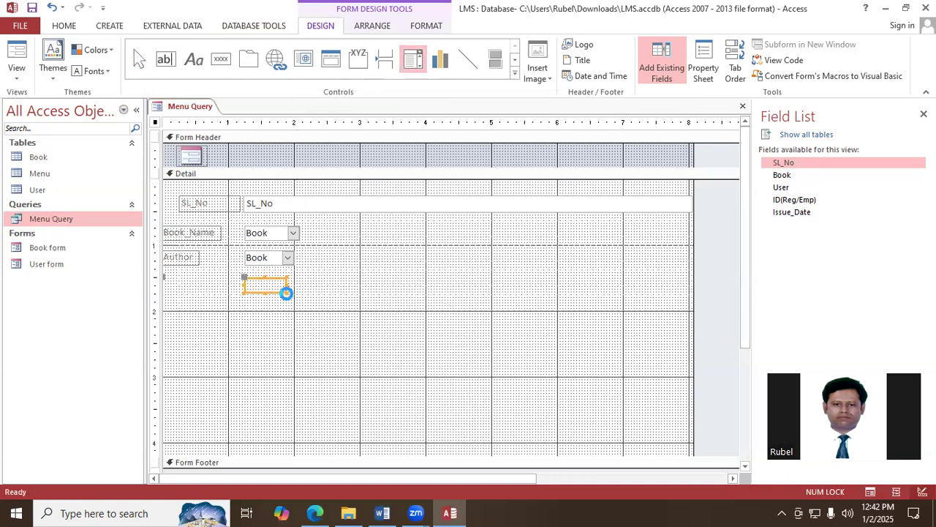
left_click(528, 303)
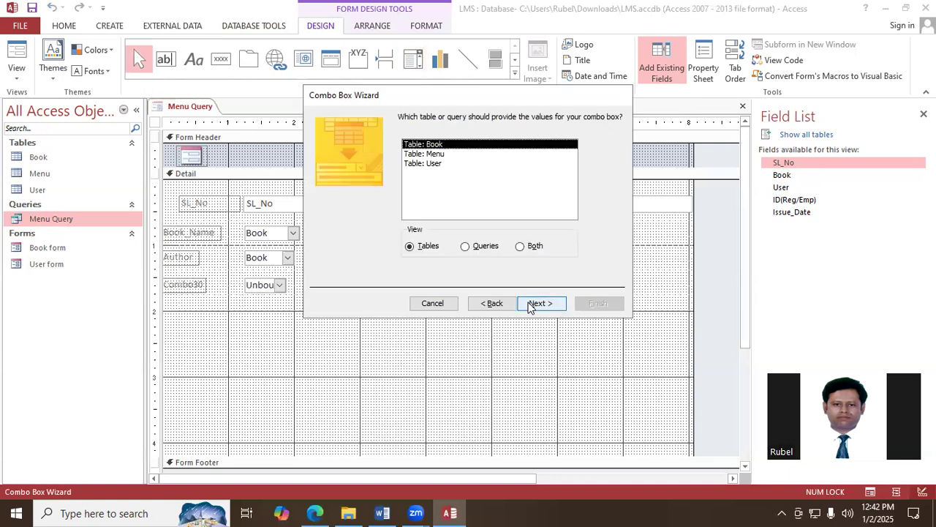
left_click(533, 304)
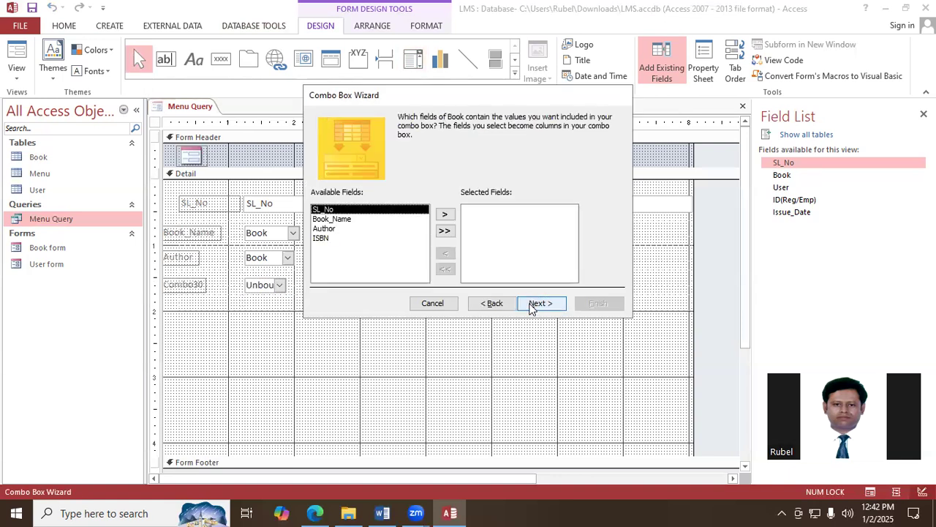
- Include the ISBN field in the combo box and sort its items by ISBN in ascending order, keeping the default column width
left_click(322, 238)
left_click(444, 213)
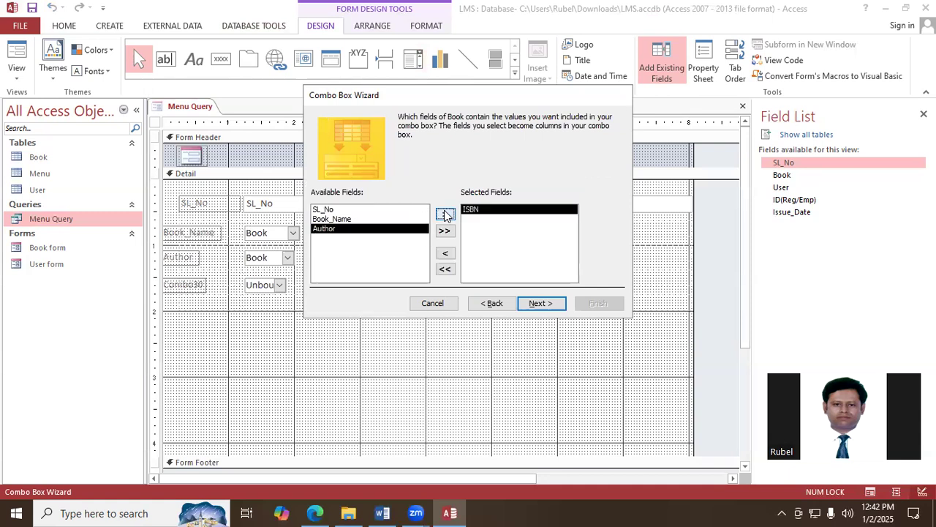
left_click(549, 306)
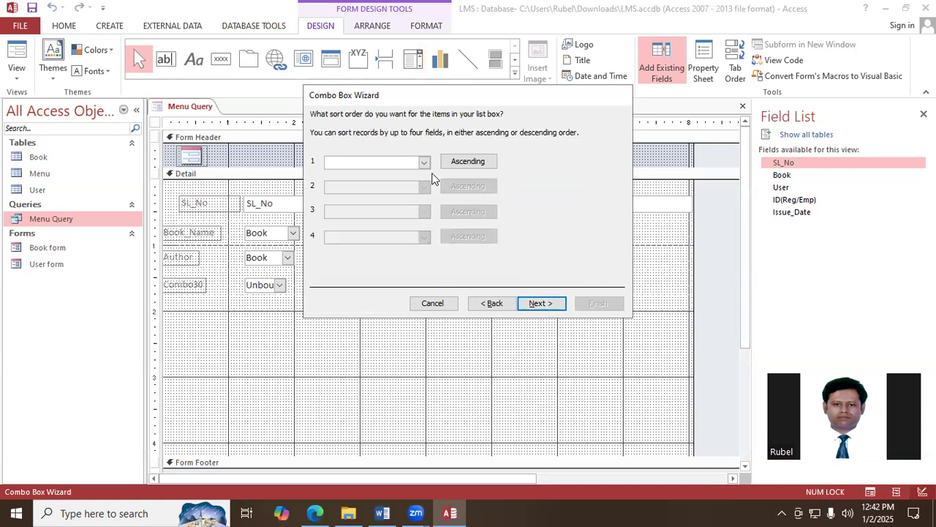
left_click(424, 164)
left_click(371, 197)
left_click(542, 302)
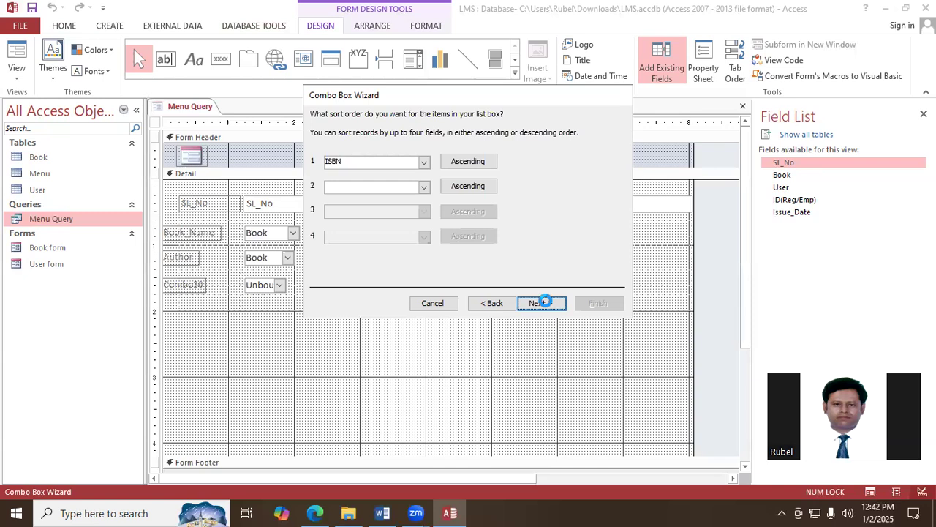
left_click(539, 302)
- Store the selected ISBN value in the Book field and finish the combo box with the label ISBN
left_click(618, 180)
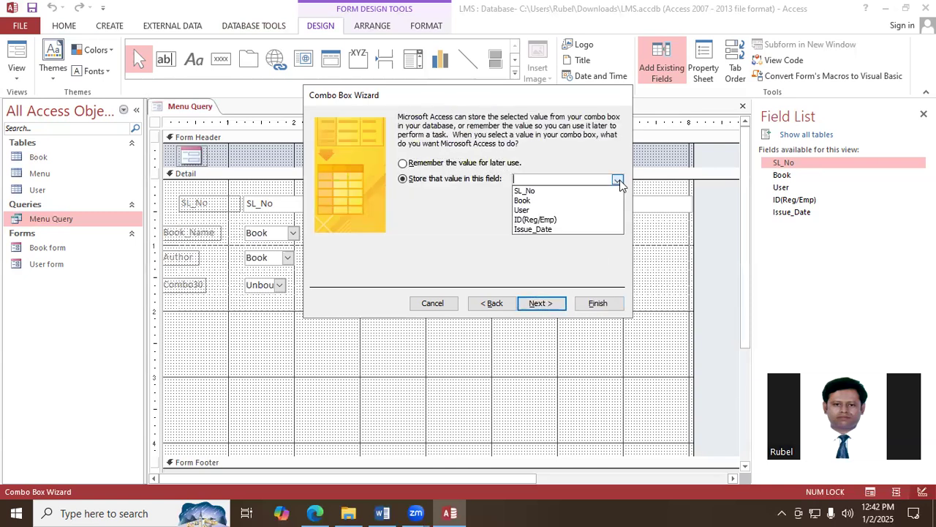
left_click(558, 199)
left_click(541, 303)
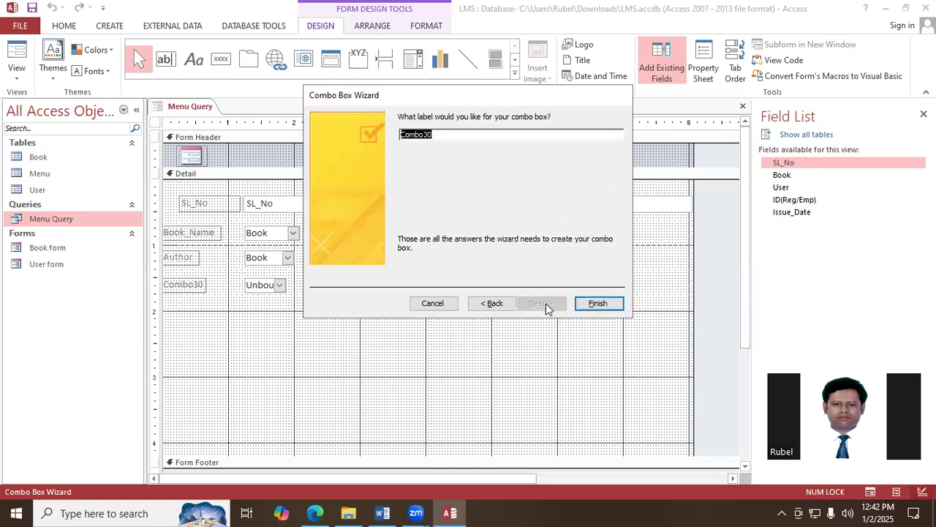
type("ISBN")
left_click(598, 303)
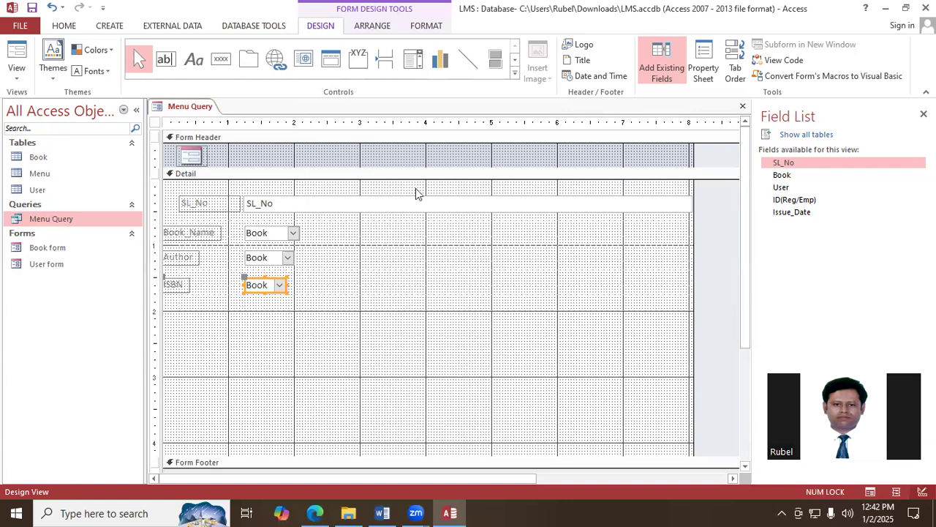
- Draw a combo box about 0.55 inch wide below the ISBN combo box and take its values from the User table
left_click(413, 62)
left_click_drag(247, 302, 284, 316)
left_click(539, 303)
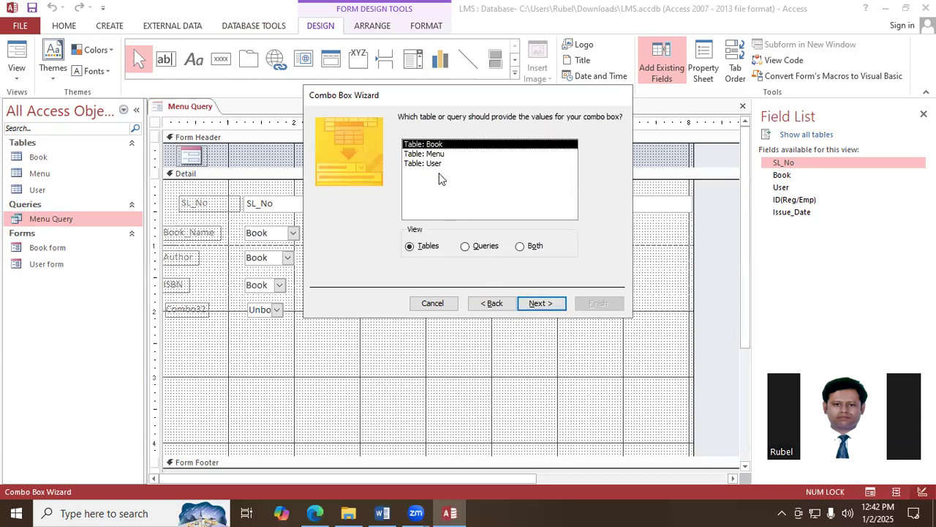
left_click(436, 163)
left_click(539, 303)
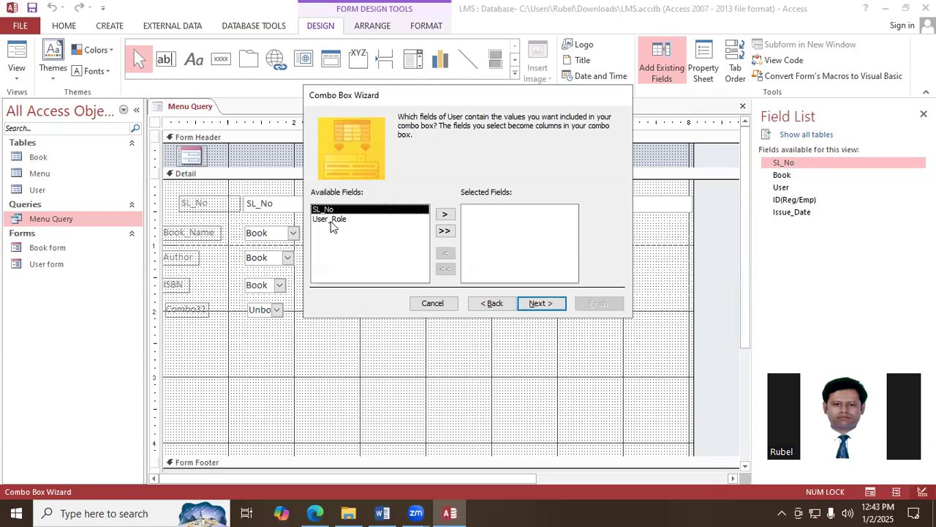
- Include the User_Role field in the combo box and sort its items by User_Role in ascending order, keeping the default column width
left_click(329, 220)
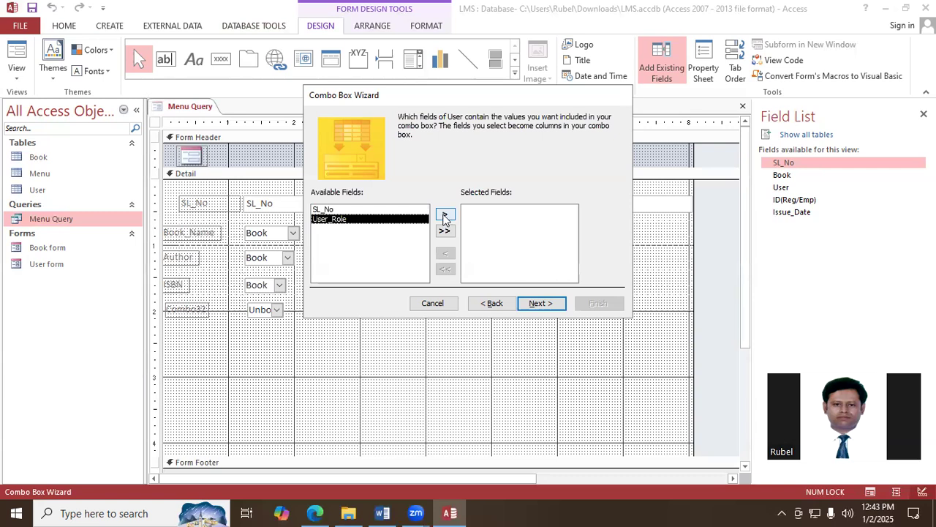
left_click(445, 215)
left_click(540, 303)
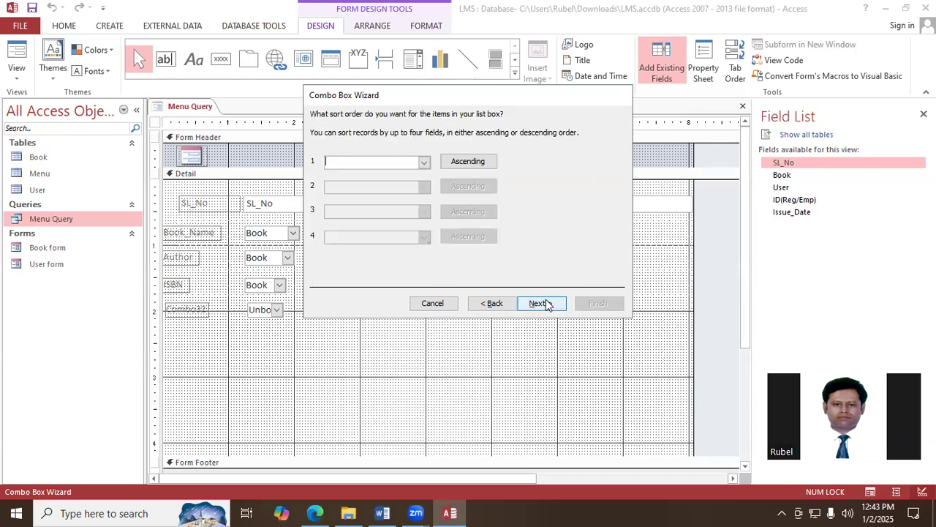
left_click(424, 165)
left_click(381, 193)
left_click(539, 303)
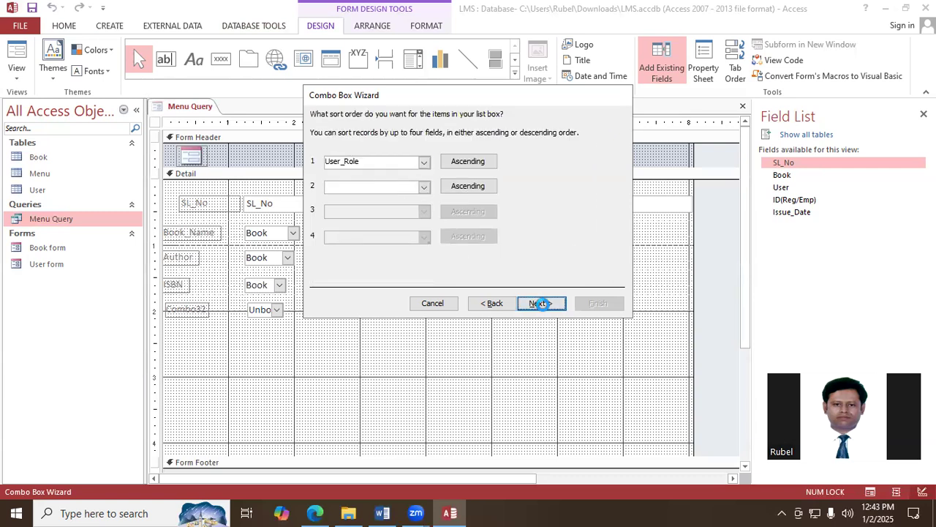
left_click(540, 302)
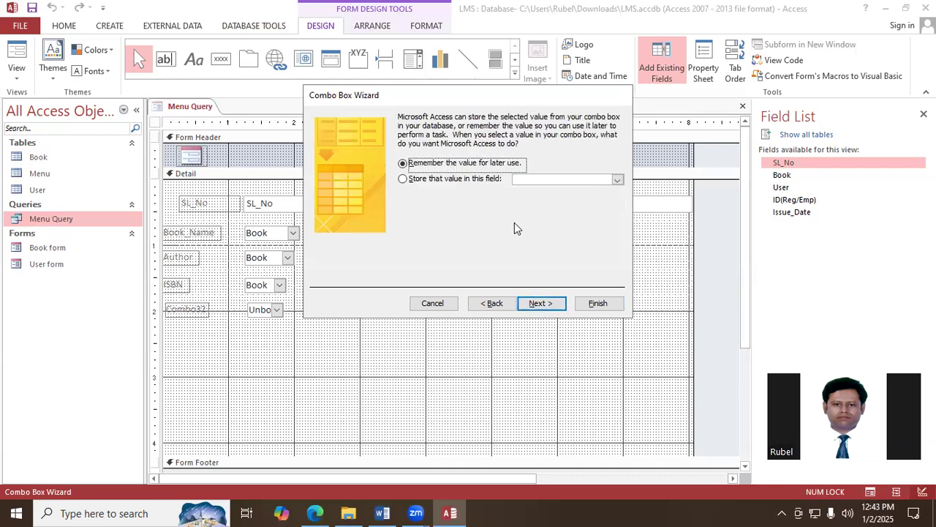
- Store the selected role value in the User field and finish the combo box with the label User_Role
left_click(617, 180)
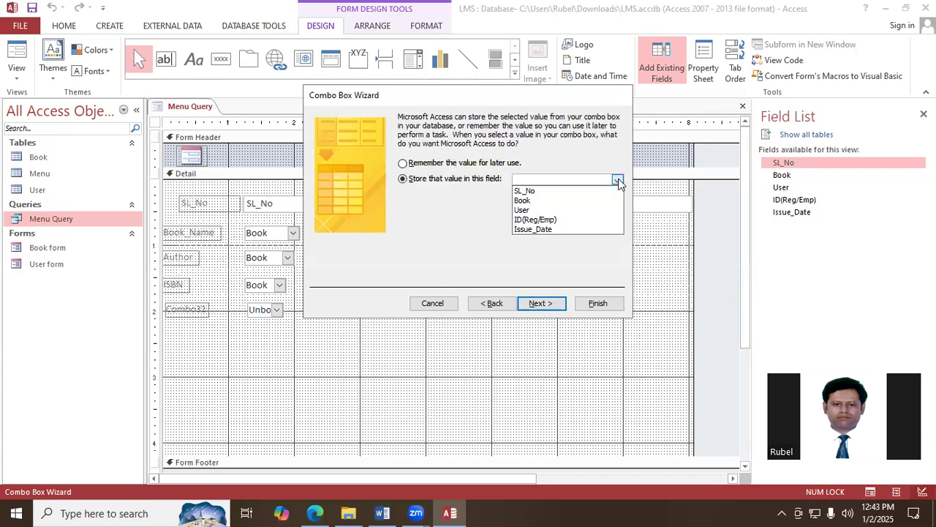
left_click(547, 210)
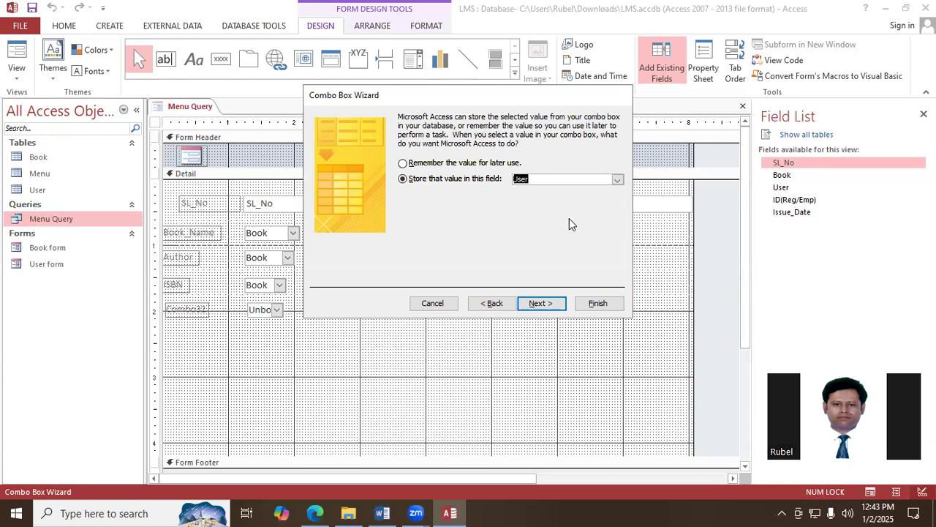
left_click(544, 307)
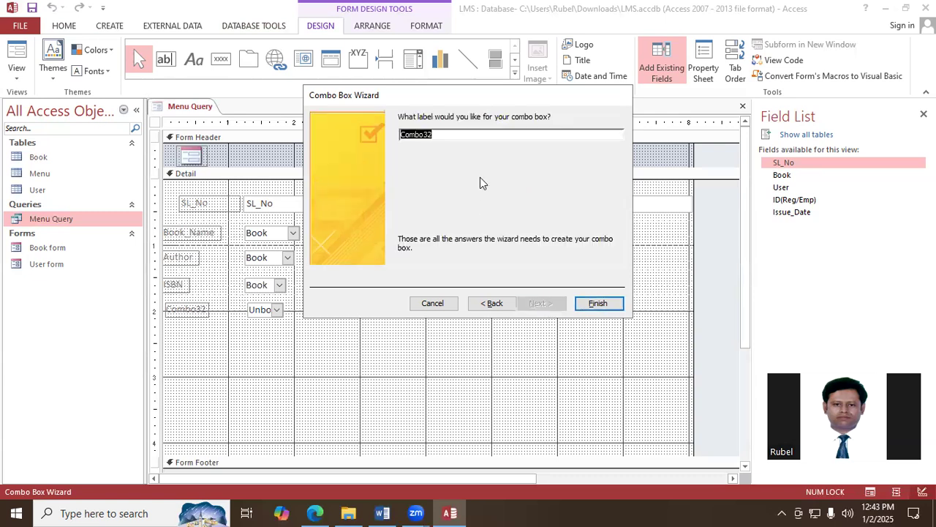
type("User_Role")
left_click(605, 306)
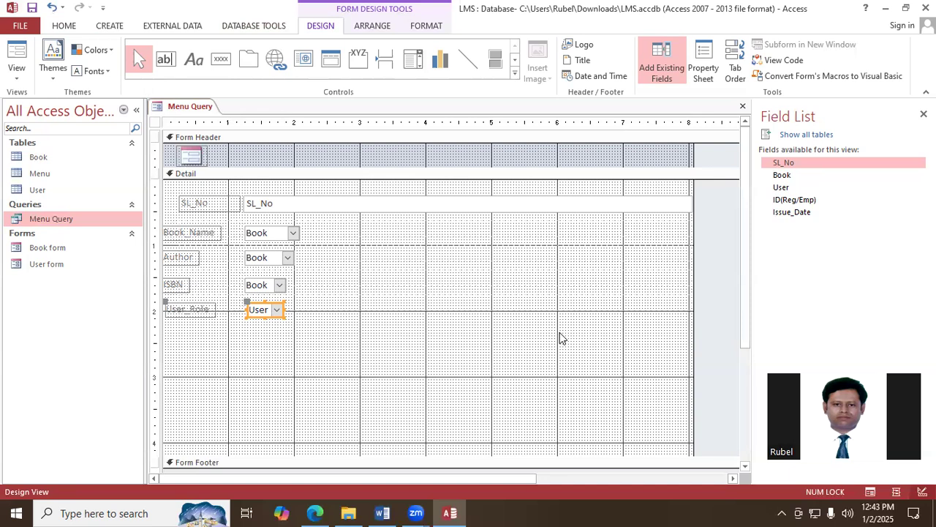
- Move the Book_Name, Author, ISBN and User_Role combo boxes with their labels into the layout directly below SL_No
left_click(275, 234, "shift")
left_click(267, 257, "shift")
left_click(262, 287, "shift")
left_click(188, 232, "shift")
left_click(190, 260, "shift")
left_click(181, 288, "shift")
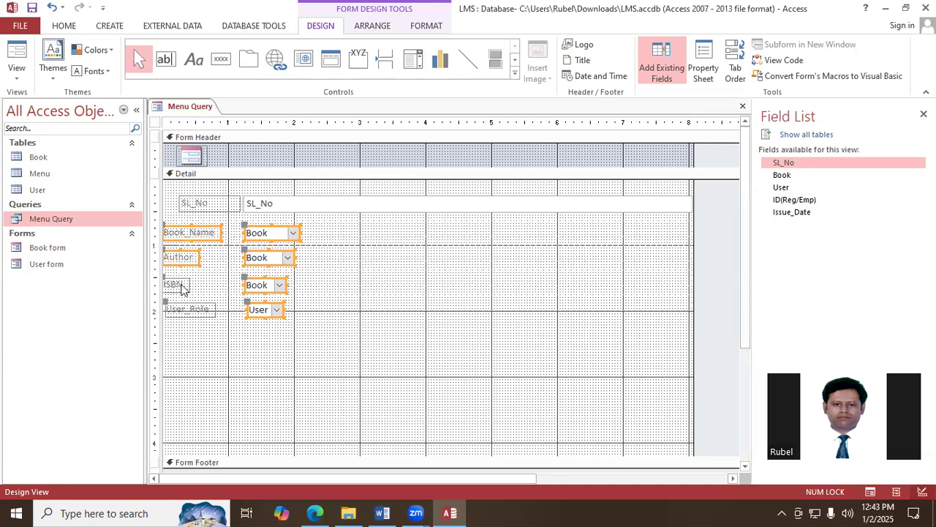
left_click(189, 309, "shift")
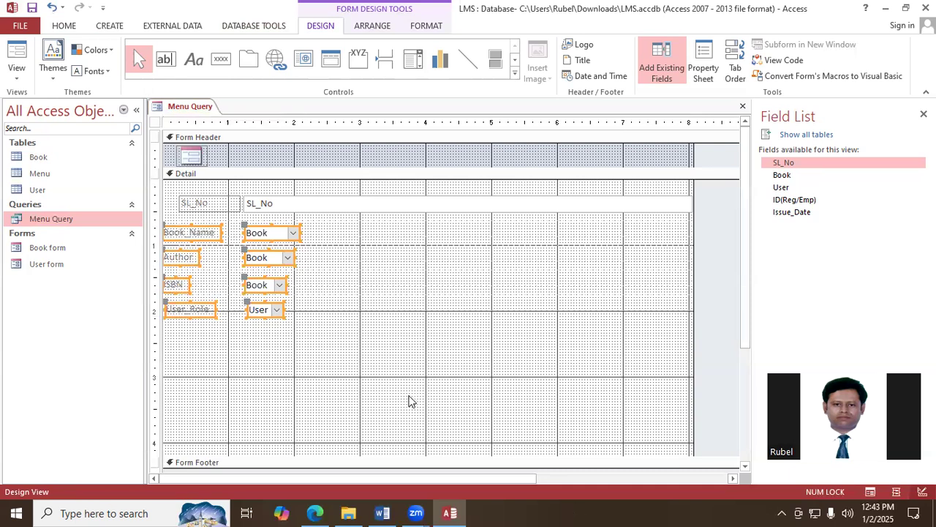
left_click(278, 229)
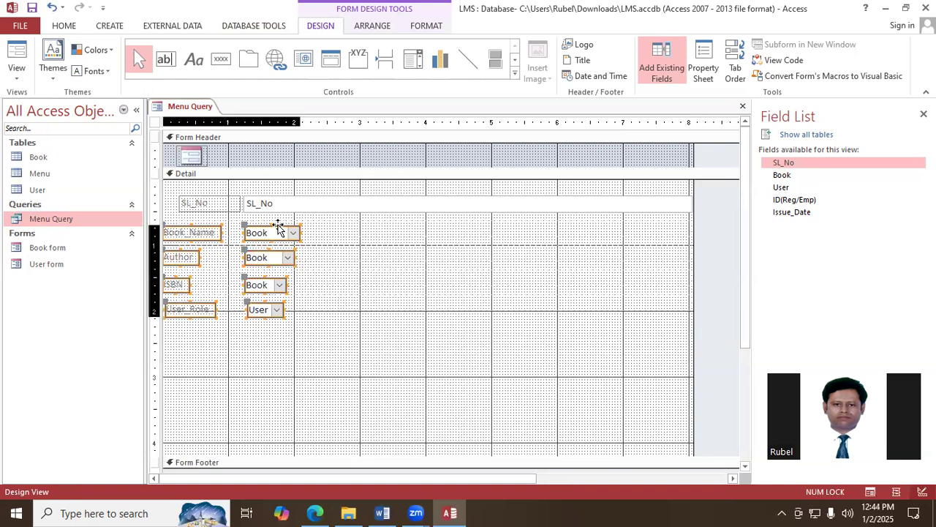
left_click_drag(278, 228, 282, 223)
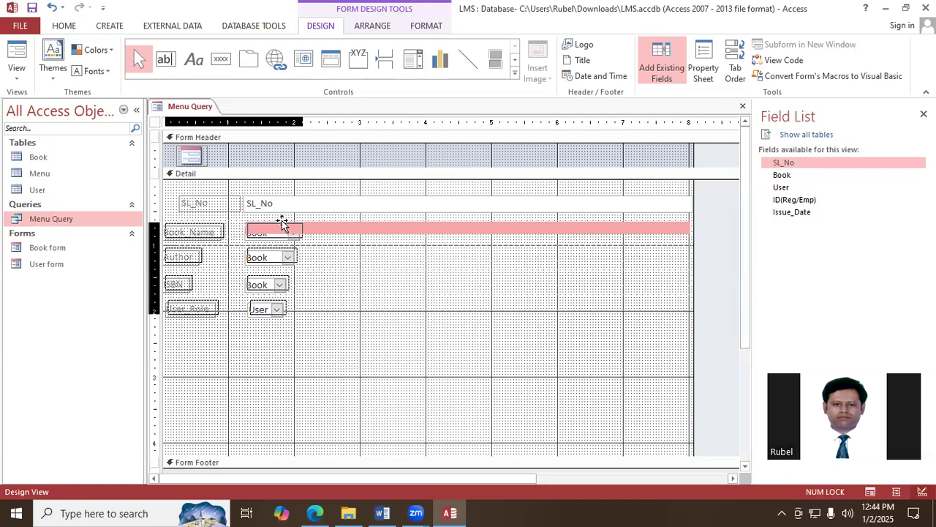
left_click_drag(282, 223, 282, 223)
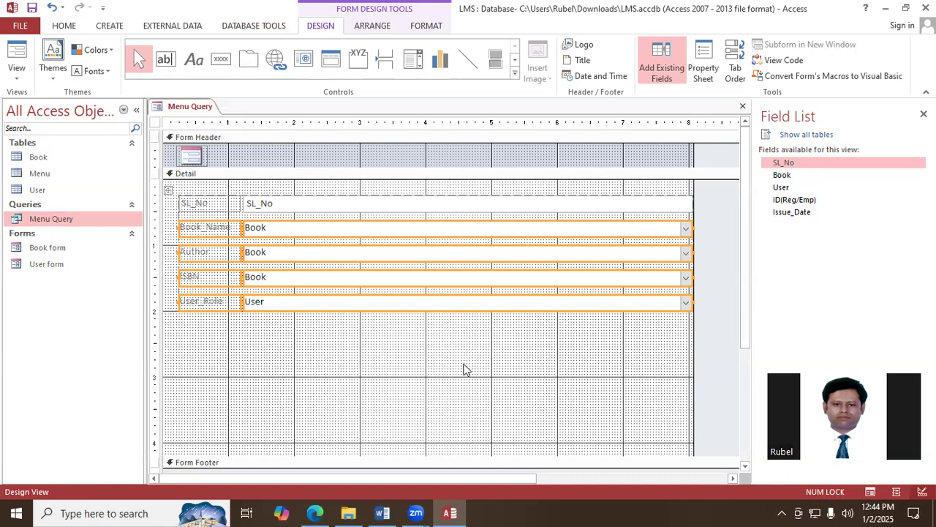
- Paste the ID(Reg/Emp) and Issue_Date fields into the Detail section and place them below User_Role, in line with the fields above
left_click(463, 368)
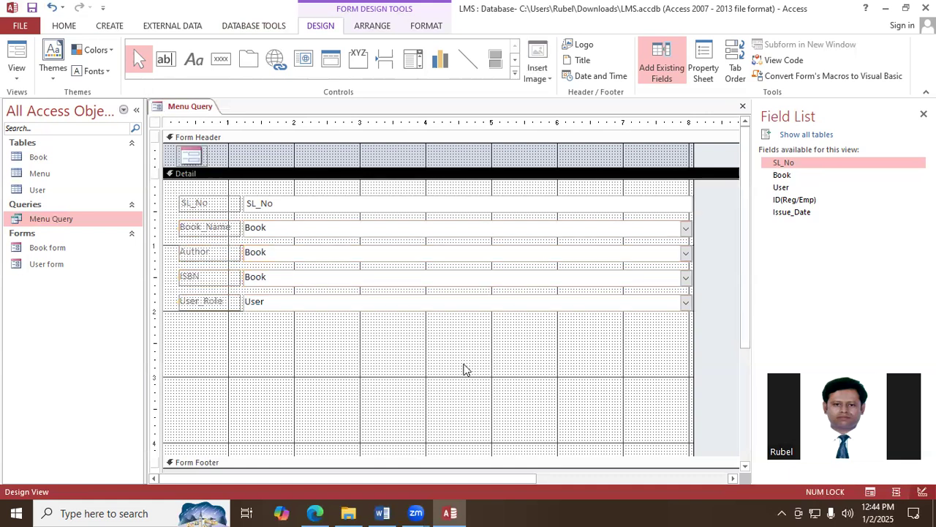
key("ctrl+v")
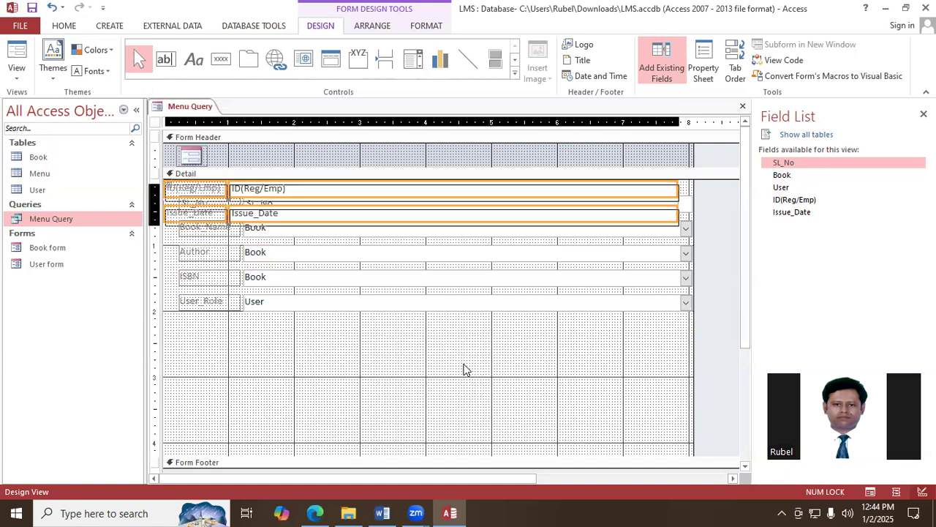
key("Down")
key("Down")
key("Down")
key("Down")
key("Down")
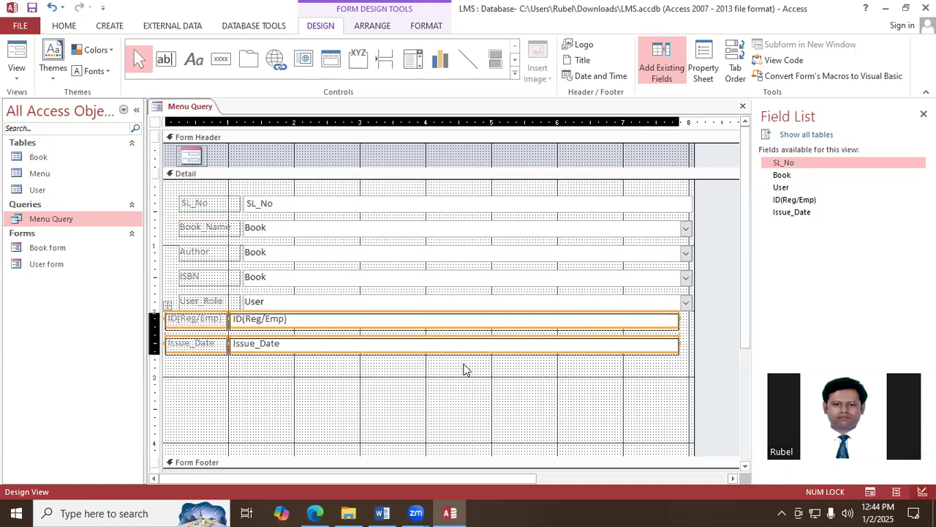
key("Right")
key("Right")
key("Right")
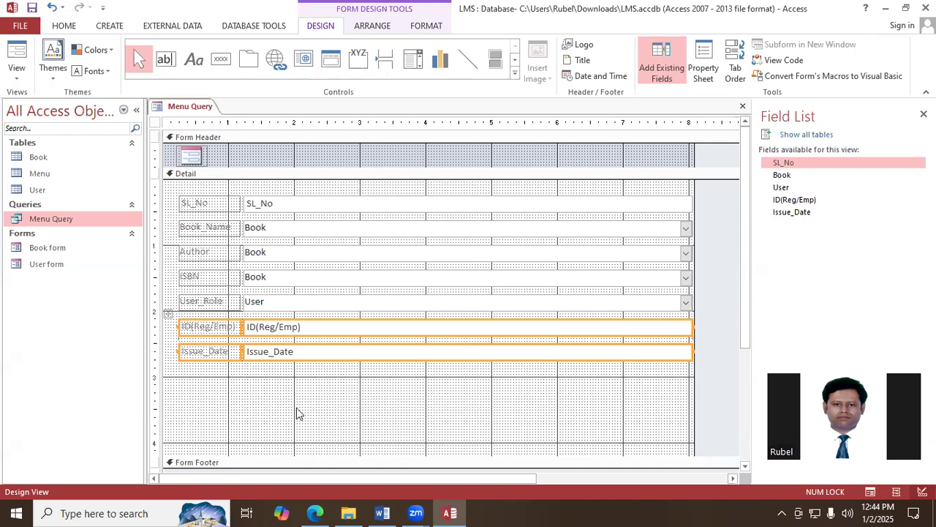
- Draw a command button about 0.6 inch wide below Issue_Date for the Add New Record operation, with the text Add Record
left_click(220, 58)
left_click_drag(212, 393, 253, 409)
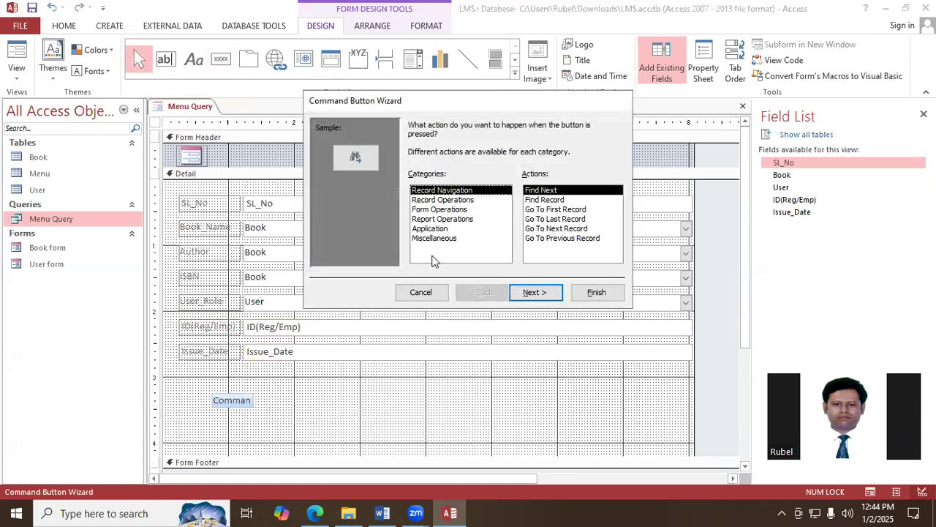
left_click(448, 200)
left_click(549, 293)
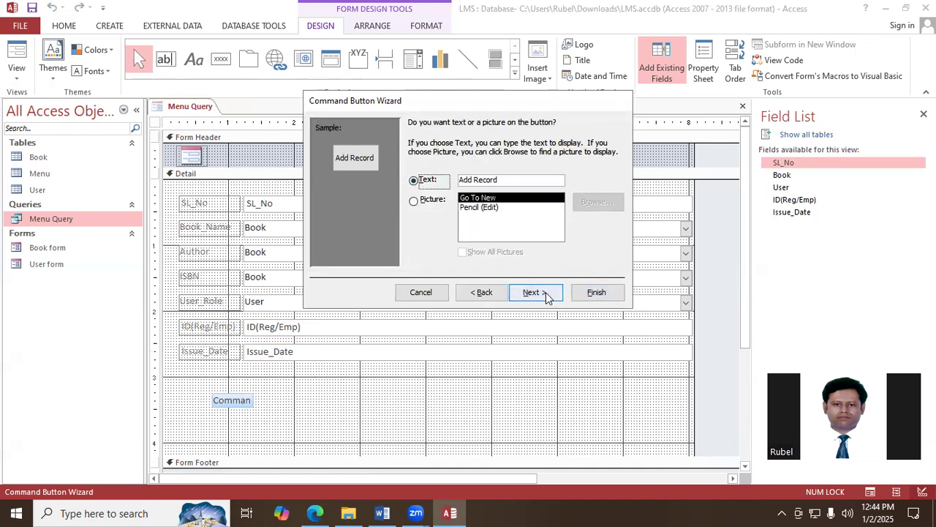
left_click(548, 293)
left_click(593, 292)
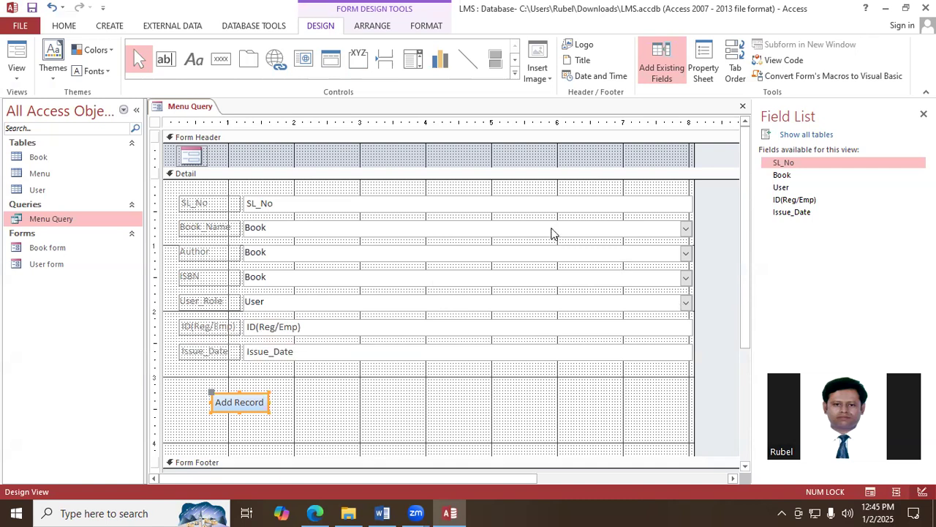
- Try to narrow the seven field boxes from SL_No to Issue_Date together with the Add Record button
left_click(531, 208)
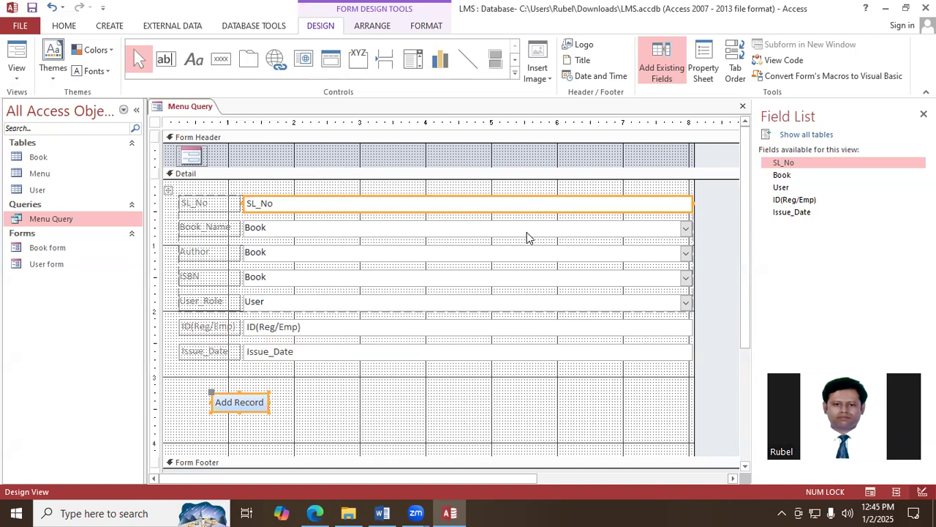
left_click(526, 234, "shift")
left_click(523, 253, "shift")
left_click(530, 284, "shift")
left_click(533, 307, "shift")
left_click(535, 331, "shift")
left_click(534, 354, "shift")
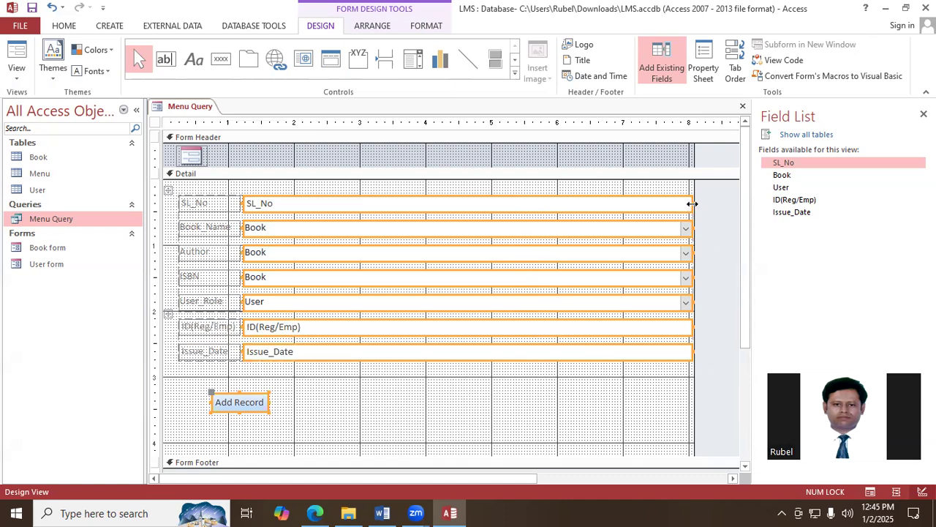
left_click_drag(692, 203, 384, 216)
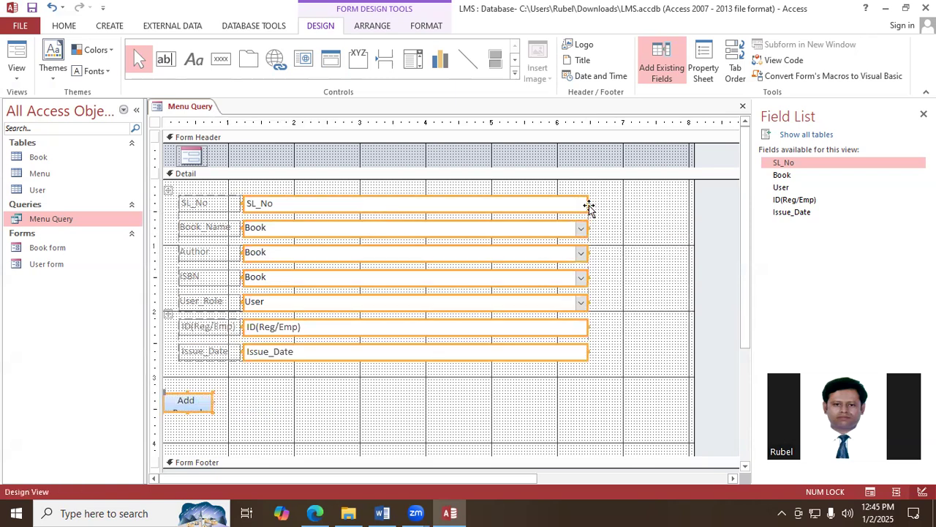
left_click_drag(588, 207, 347, 215)
left_click_drag(538, 204, 339, 207)
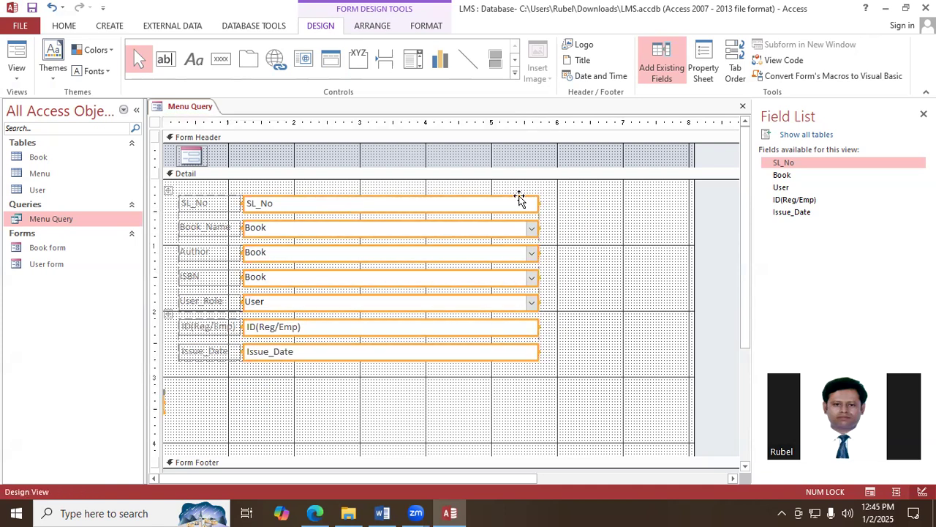
left_click_drag(539, 205, 386, 205)
- Select only the seven field boxes from SL_No to Issue_Date and narrow them to about 1.8 inches
left_click(616, 251)
left_click(464, 206)
left_click(458, 228, "ctrl")
left_click(462, 252, "ctrl")
left_click(455, 278, "ctrl")
left_click(468, 304, "ctrl")
left_click(472, 328, "ctrl")
left_click(475, 352, "ctrl")
left_click_drag(535, 204, 361, 217)
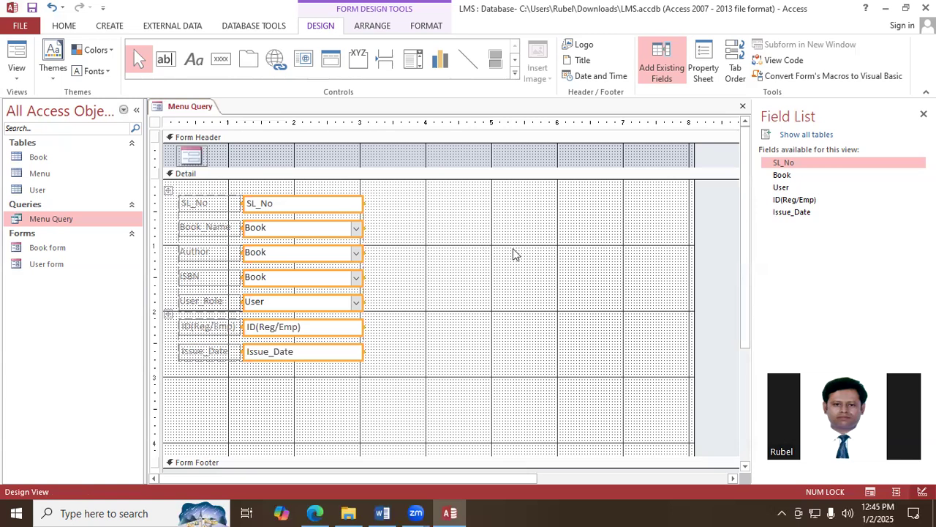
left_click(289, 400)
- Draw a command button about 1 inch wide below the Issue_Date field that adds a new record and shows the text Add Record
left_click(221, 59)
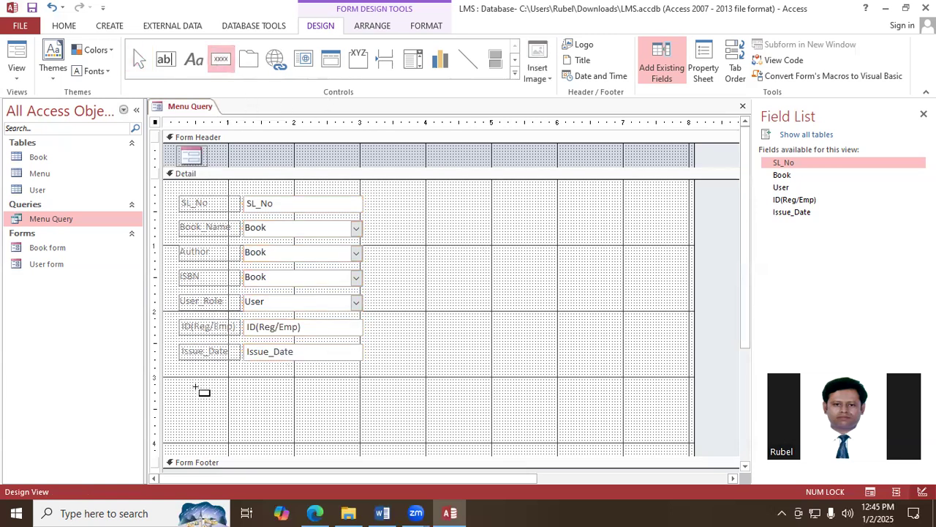
left_click_drag(203, 385, 267, 402)
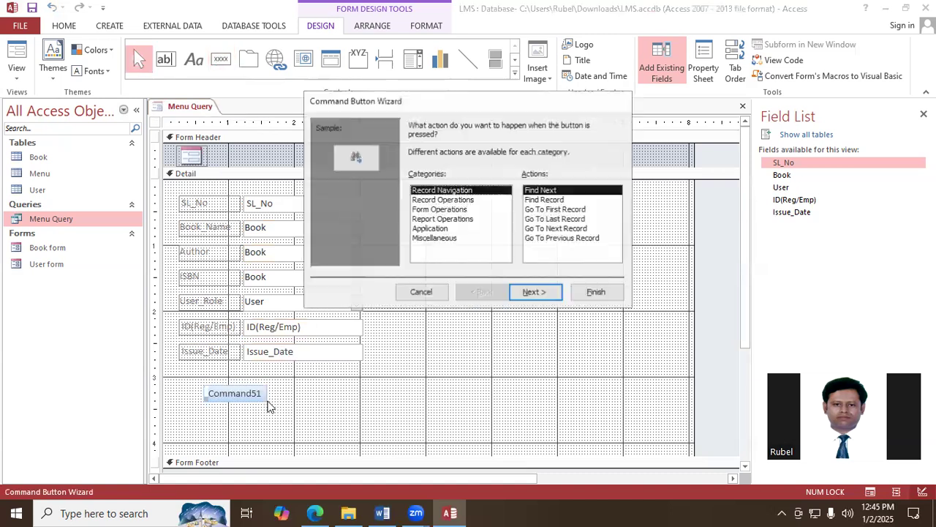
left_click(459, 199)
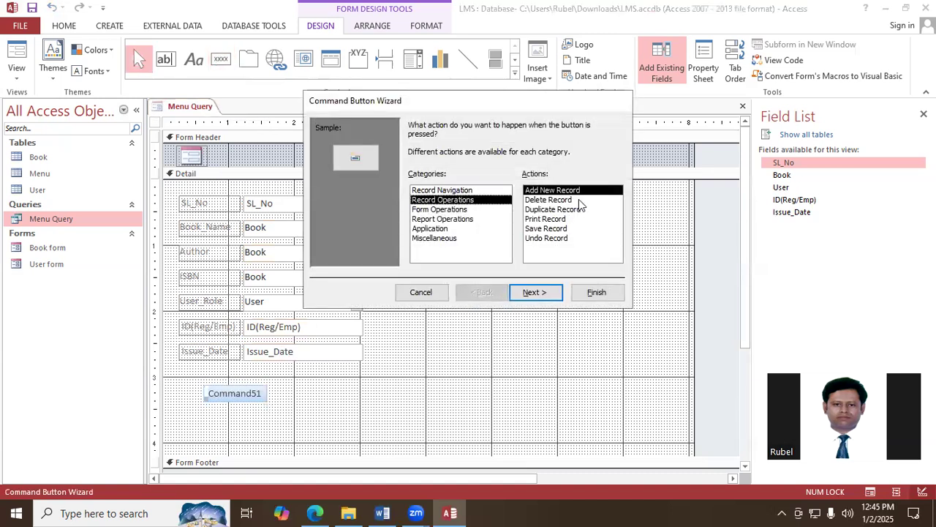
left_click(533, 292)
left_click(415, 181)
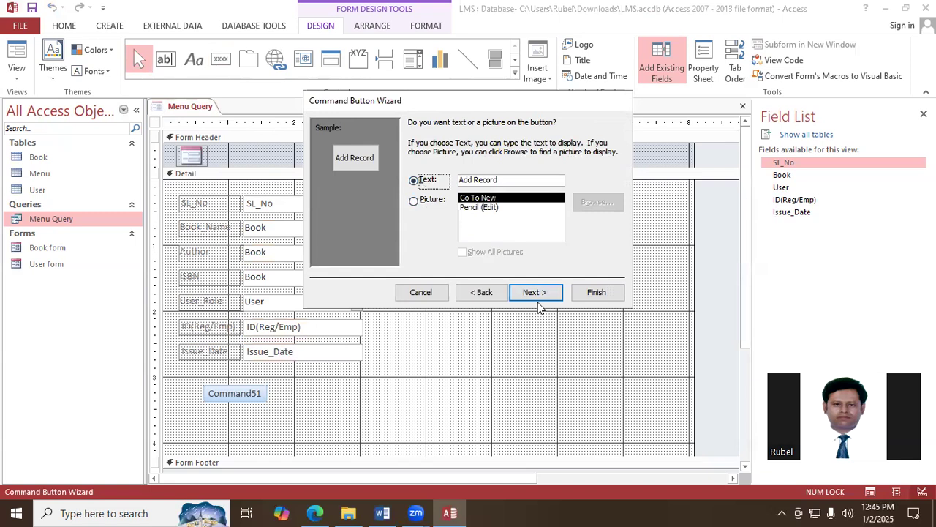
left_click(539, 293)
left_click(597, 293)
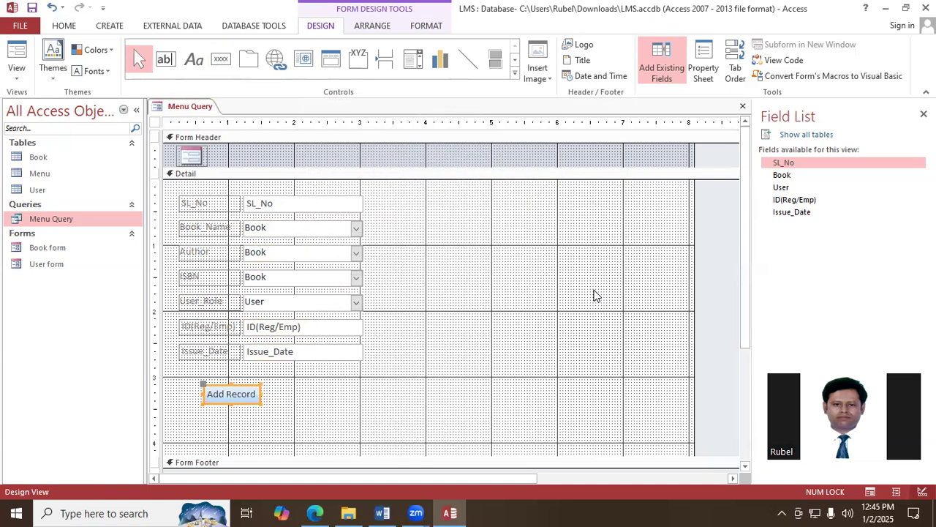
- Save the form under the name Menu form and close it
right_click(198, 110)
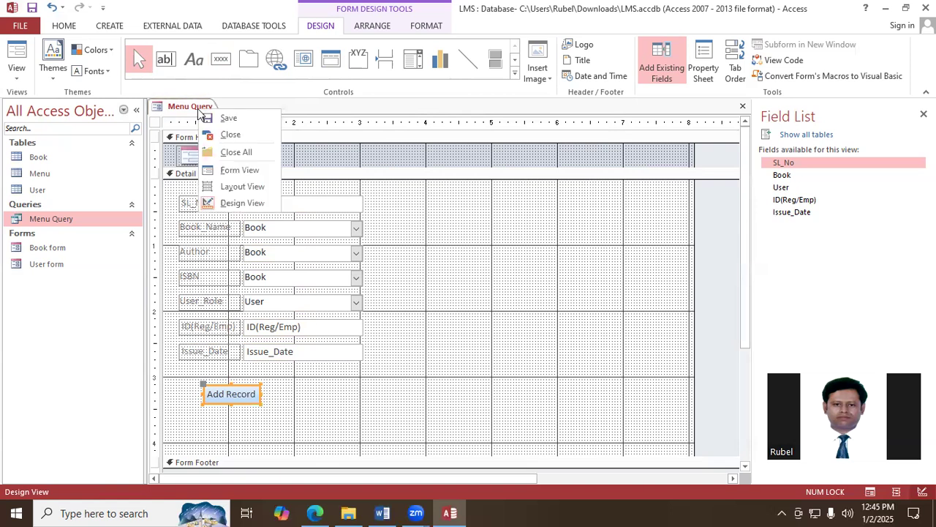
left_click(220, 119)
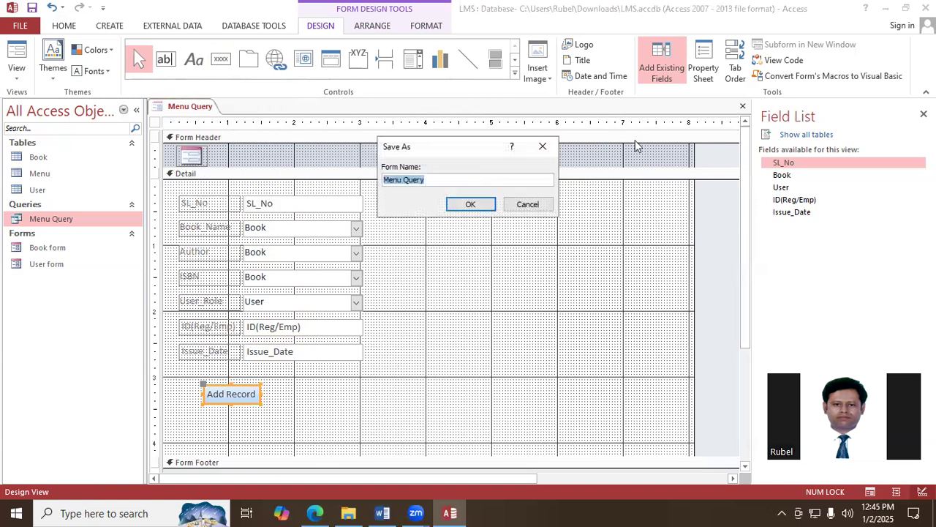
left_click(462, 179)
key("BackSpace")
key("BackSpace")
key("BackSpace")
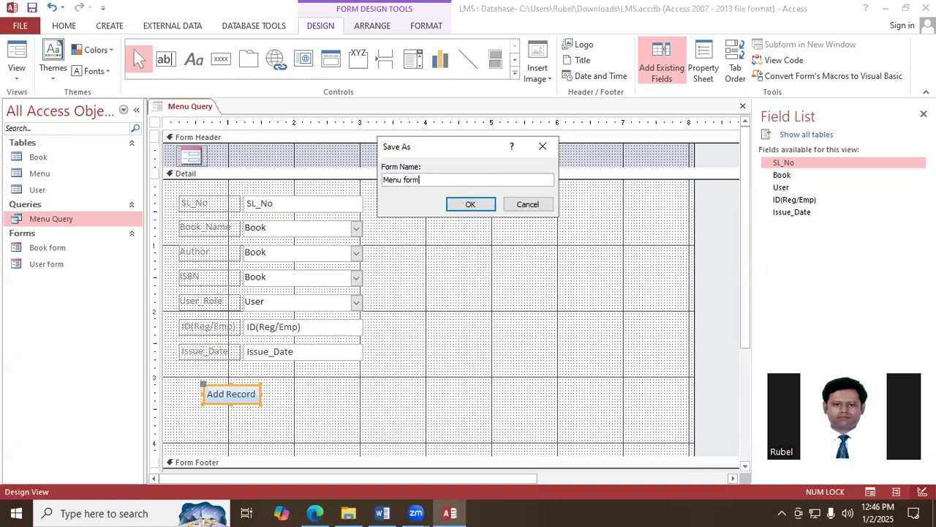
left_click(471, 204)
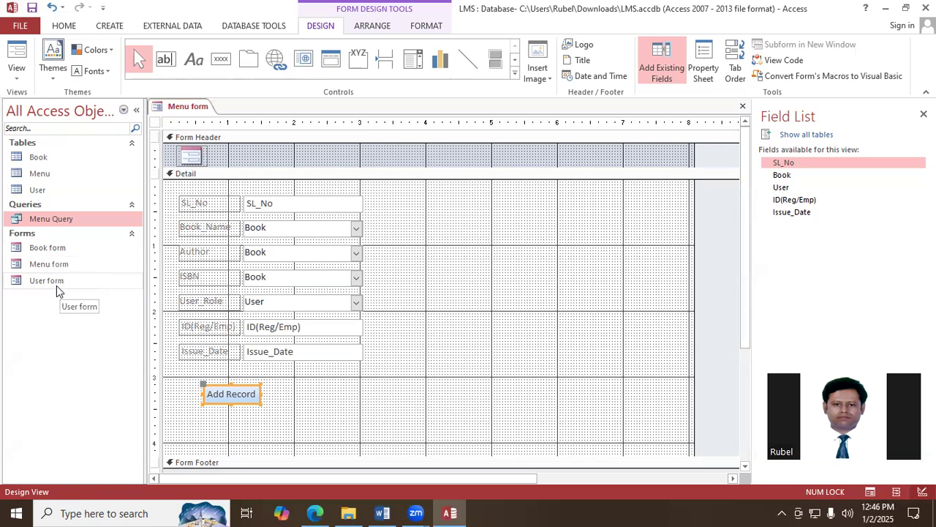
left_click(743, 110)
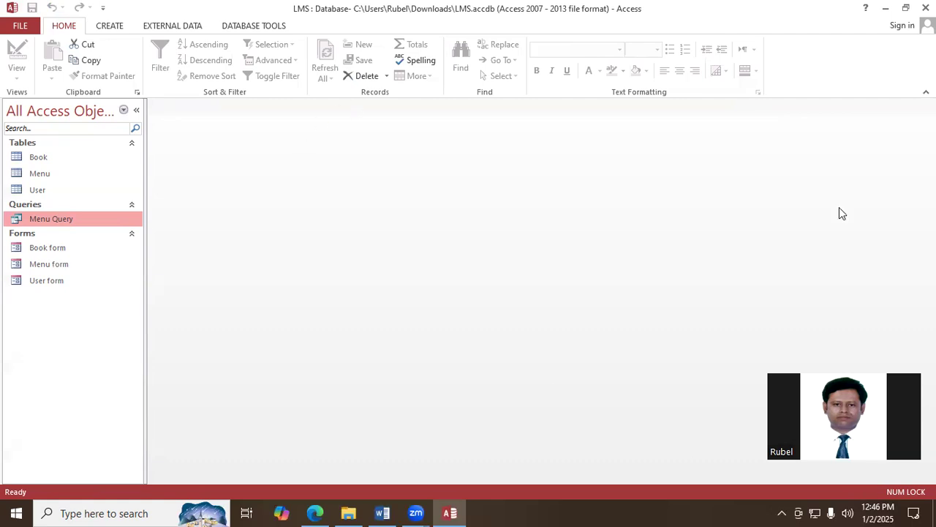
- Restore the database window to a smaller size and start the Report Wizard
left_click(99, 32)
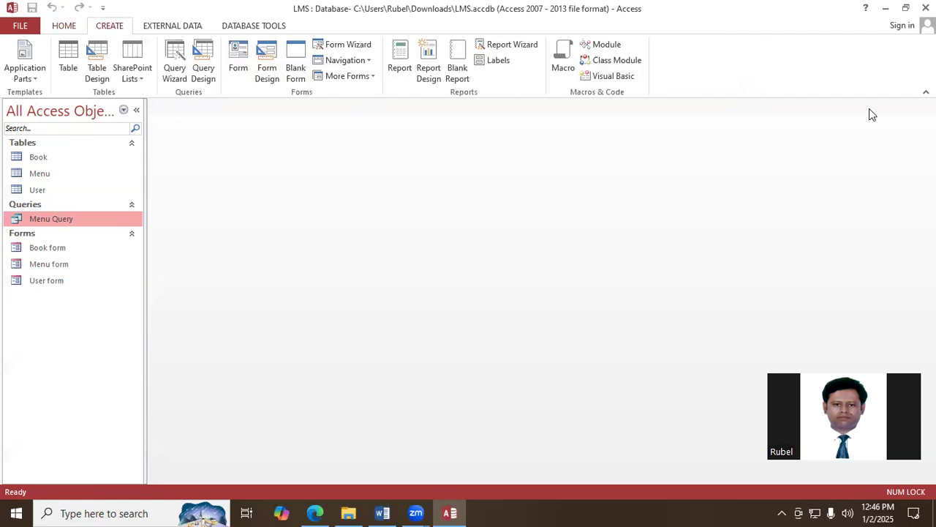
left_click(905, 7)
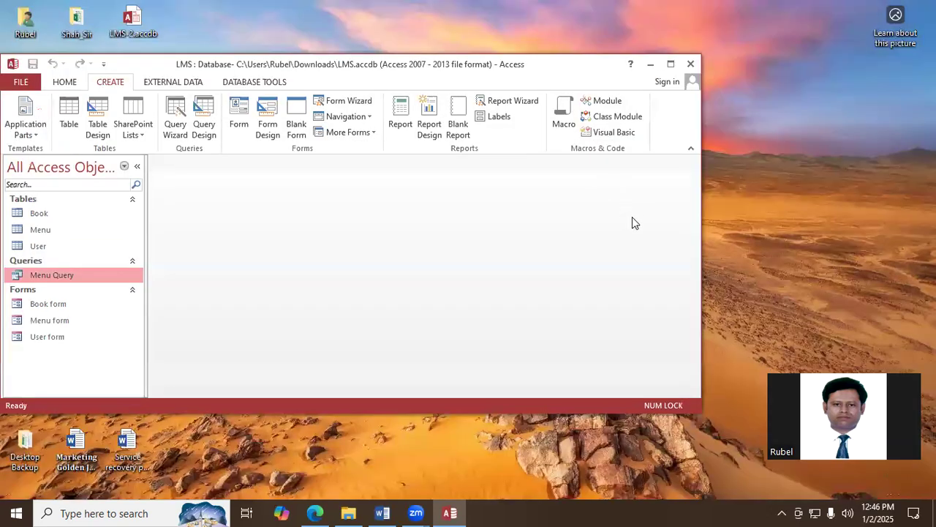
left_click(522, 108)
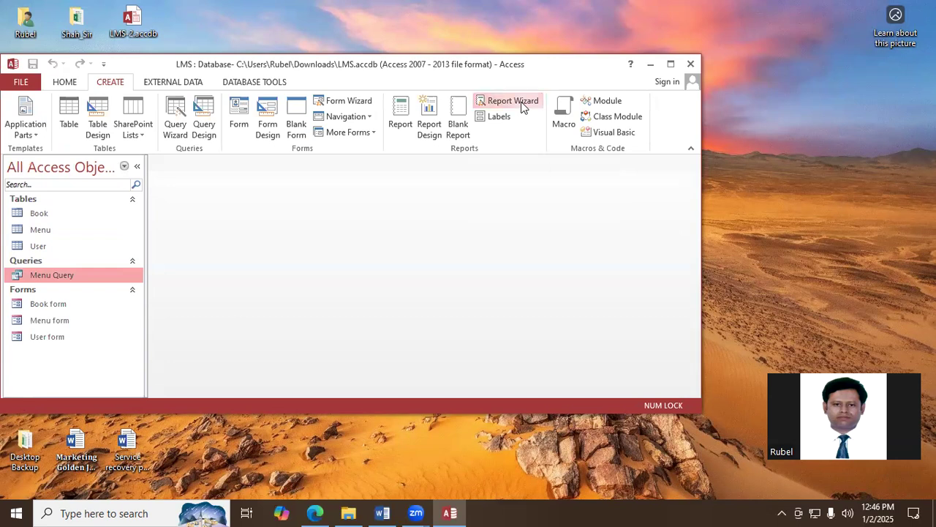
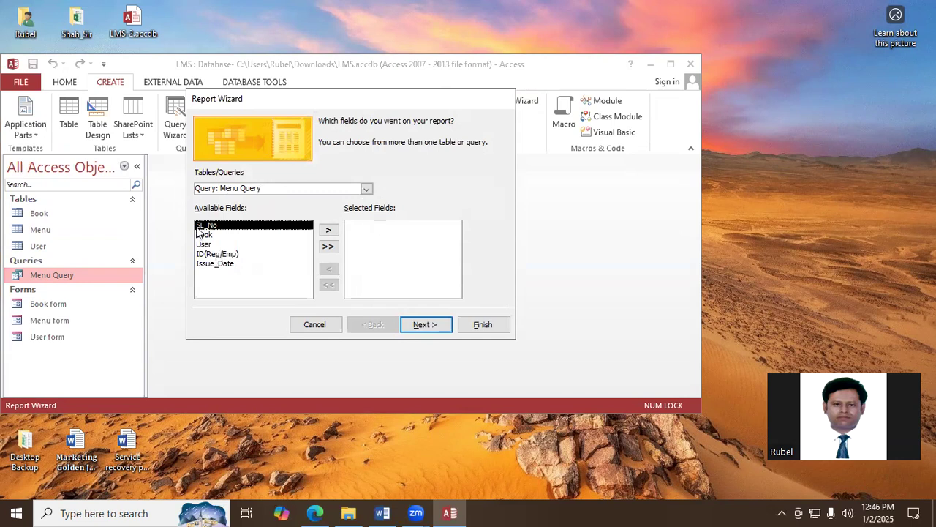
- Add SL_No from Menu Query and Book_Name, Author and ISBN from the Book table to the report's selected fields
left_click(328, 231)
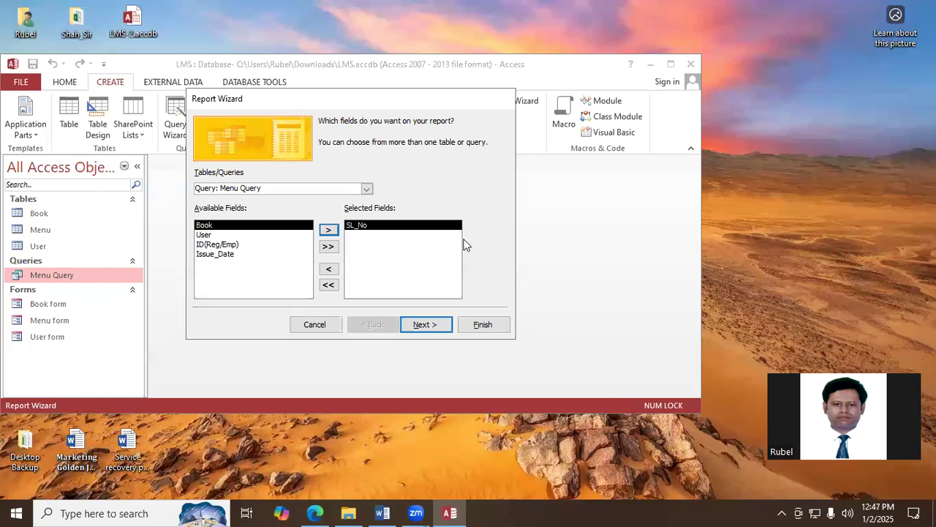
left_click(367, 190)
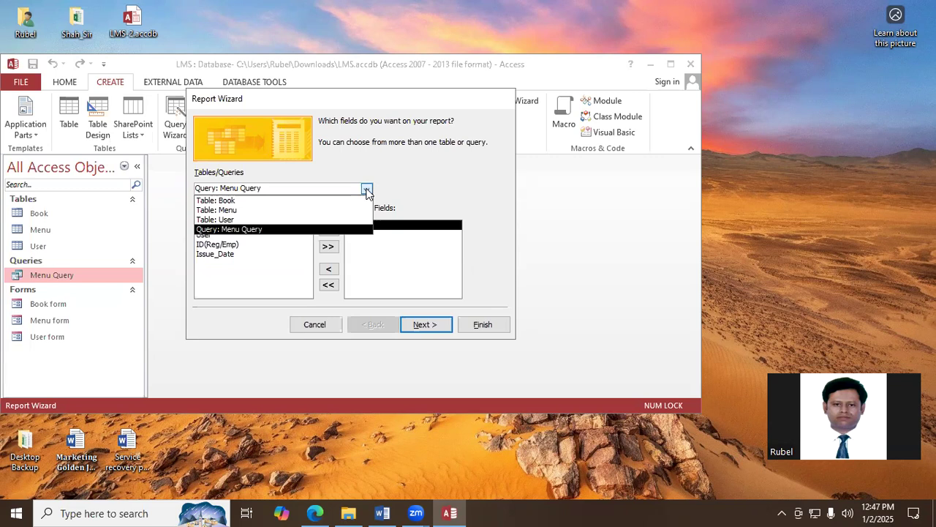
left_click(231, 202)
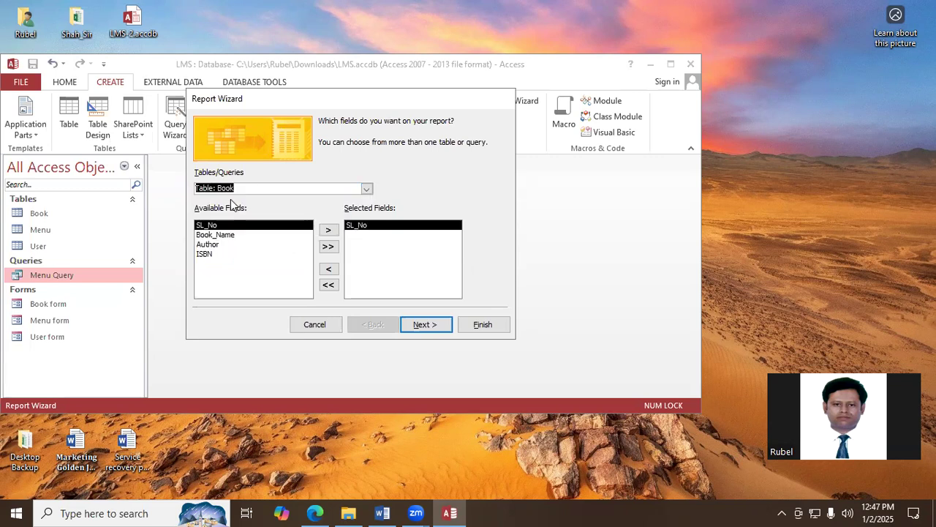
left_click(210, 235)
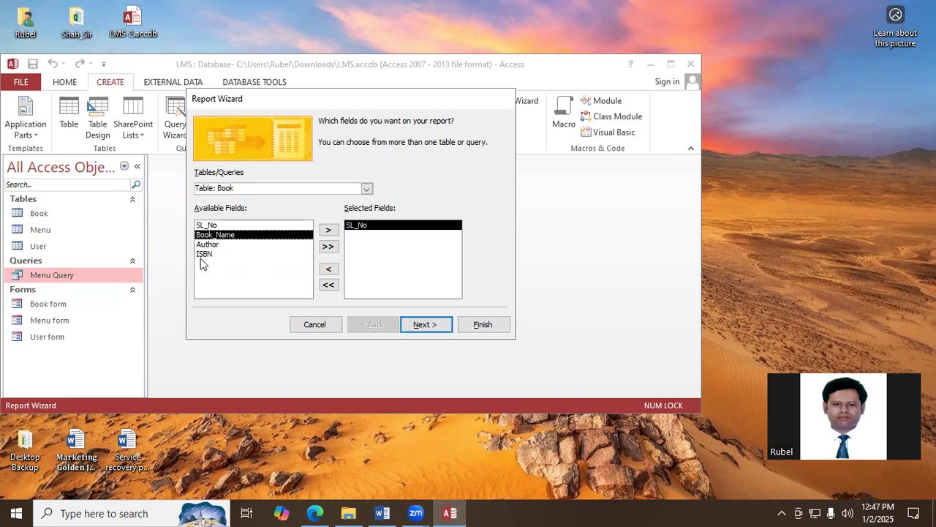
left_click(329, 232)
left_click(328, 232)
left_click(327, 232)
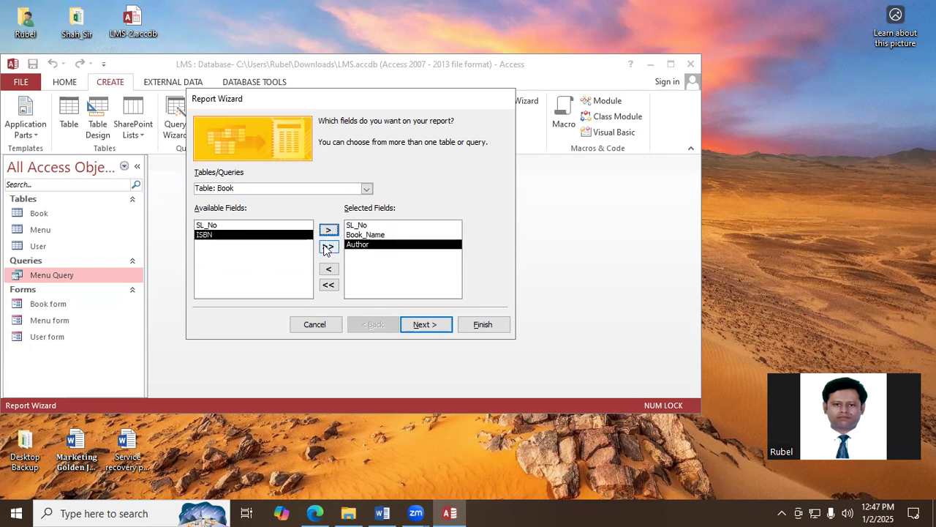
- Add User_Role from the User table and ID(Reg/Emp) and Issue_Date from Menu Query to the report's selected fields
left_click(366, 188)
left_click(216, 219)
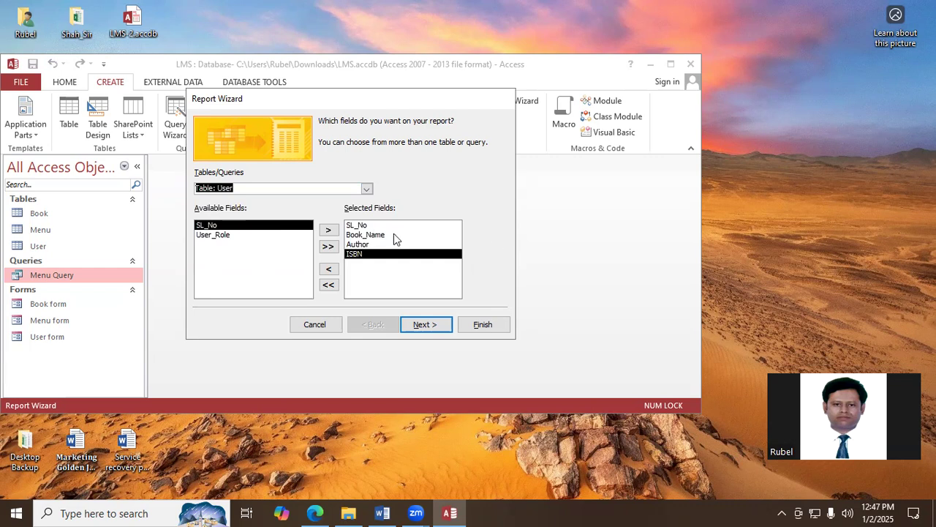
left_click(216, 236)
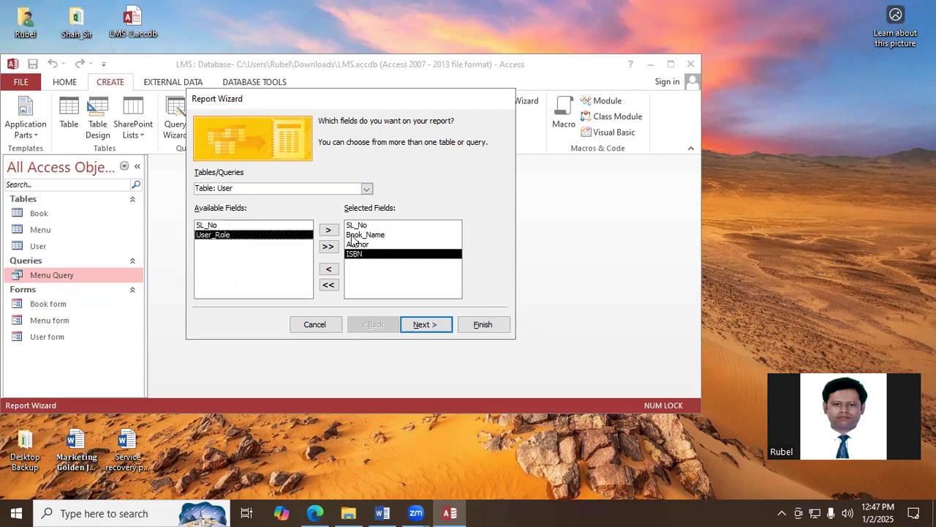
left_click(328, 230)
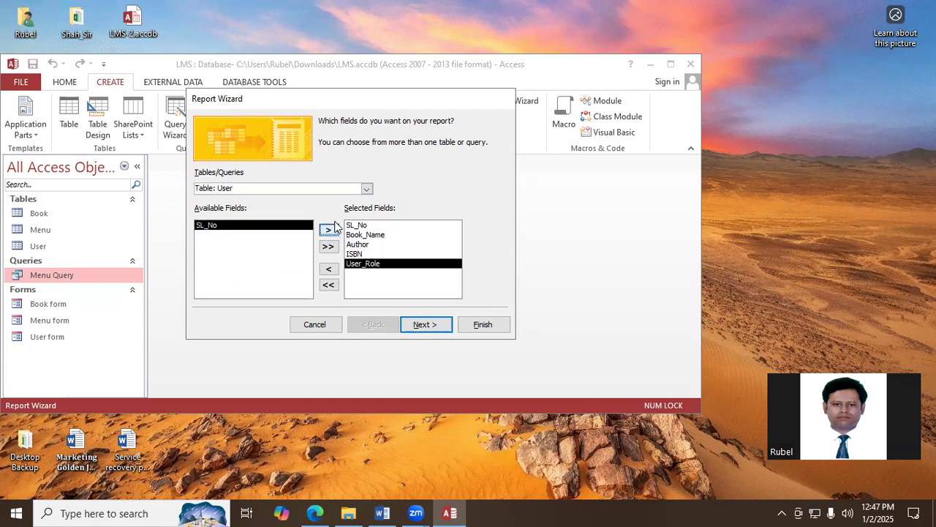
left_click(365, 188)
left_click(264, 229)
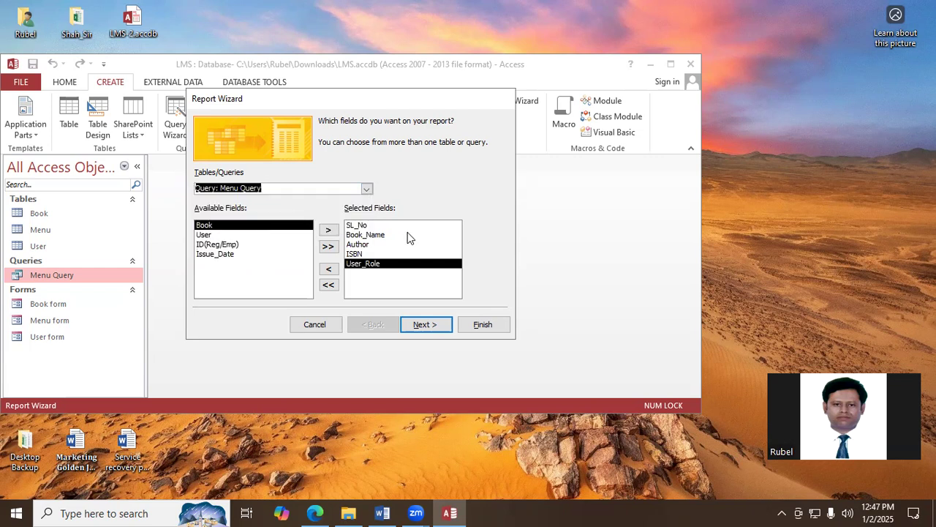
left_click(222, 246)
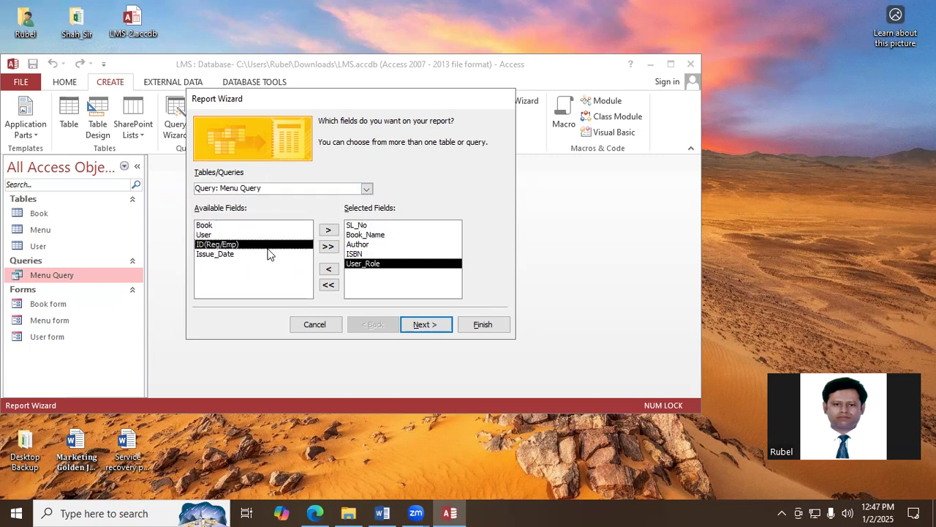
left_click(328, 232)
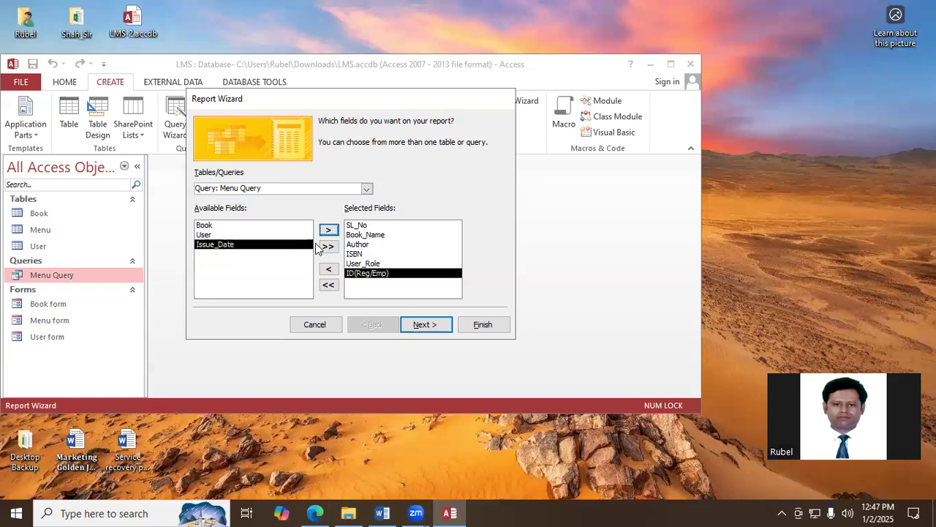
left_click(328, 231)
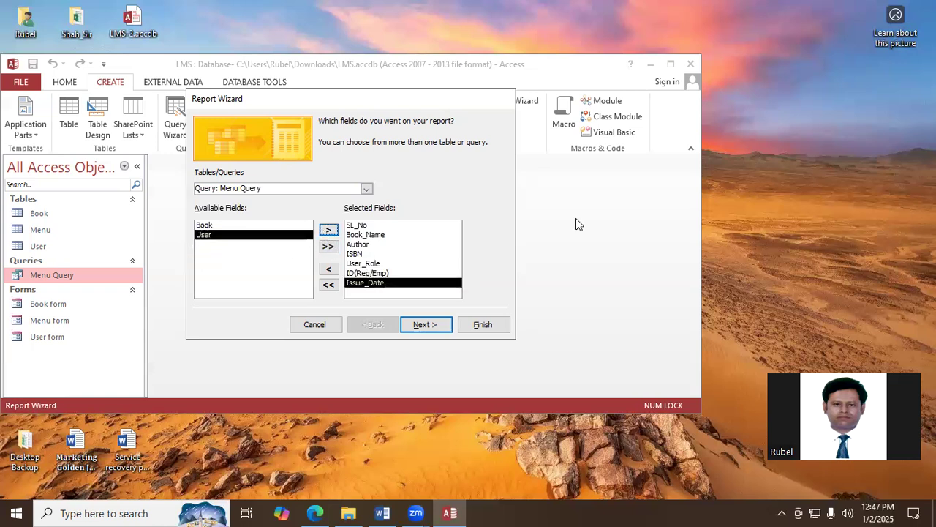
- Keep the data viewed by Menu Query without extra grouping and sort ascending by SL_No, Book_Name, Author and ISBN
left_click(419, 329)
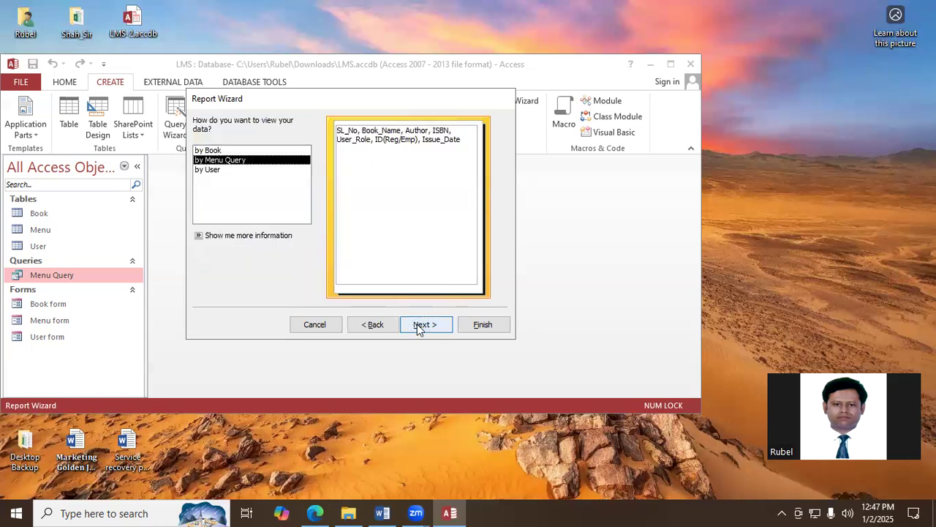
left_click(419, 329)
left_click(420, 326)
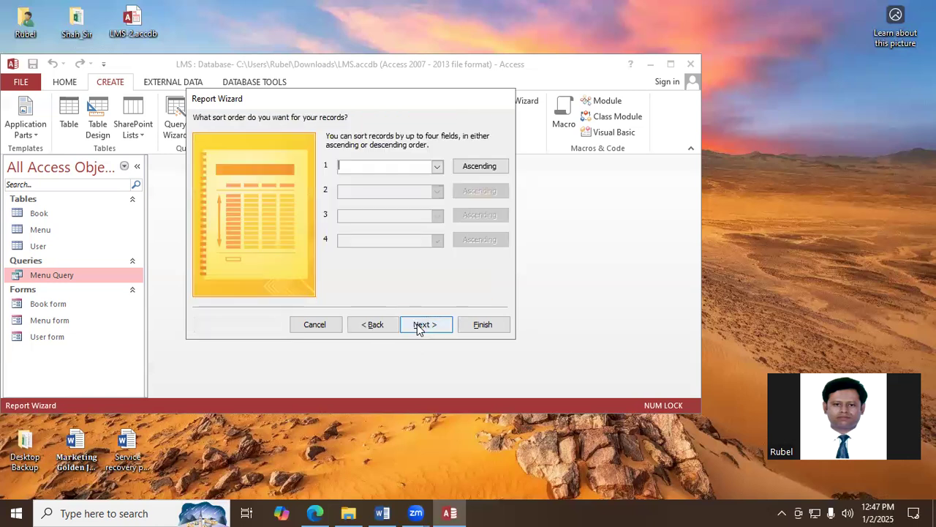
left_click(437, 168)
left_click(428, 189)
left_click(437, 191)
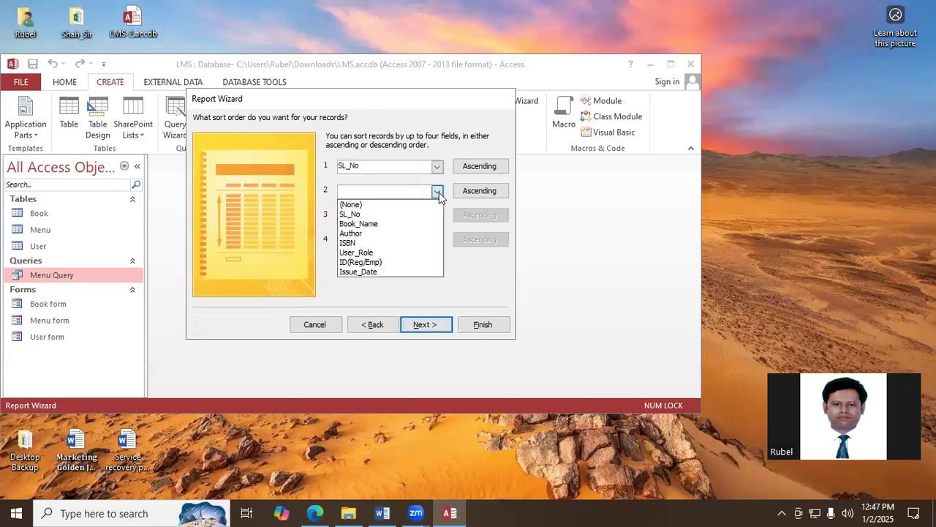
left_click(402, 224)
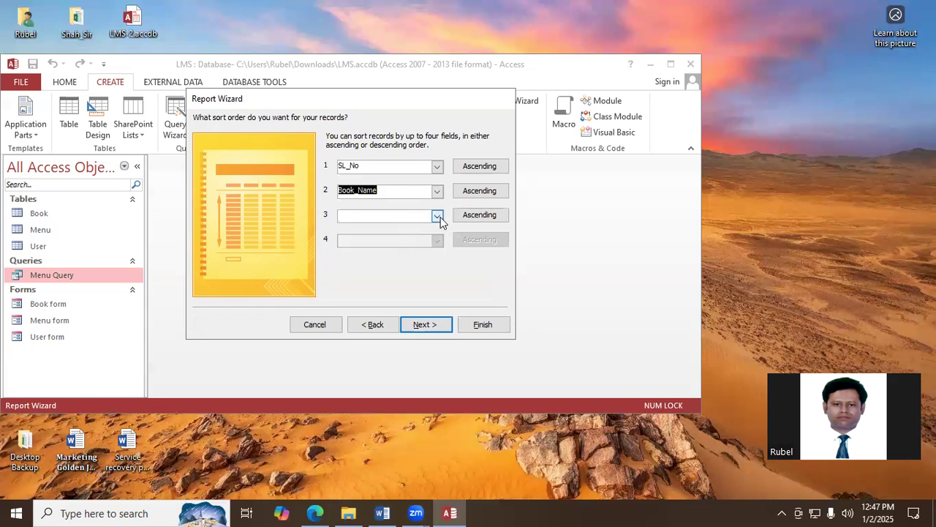
left_click(438, 215)
left_click(381, 256)
left_click(437, 240)
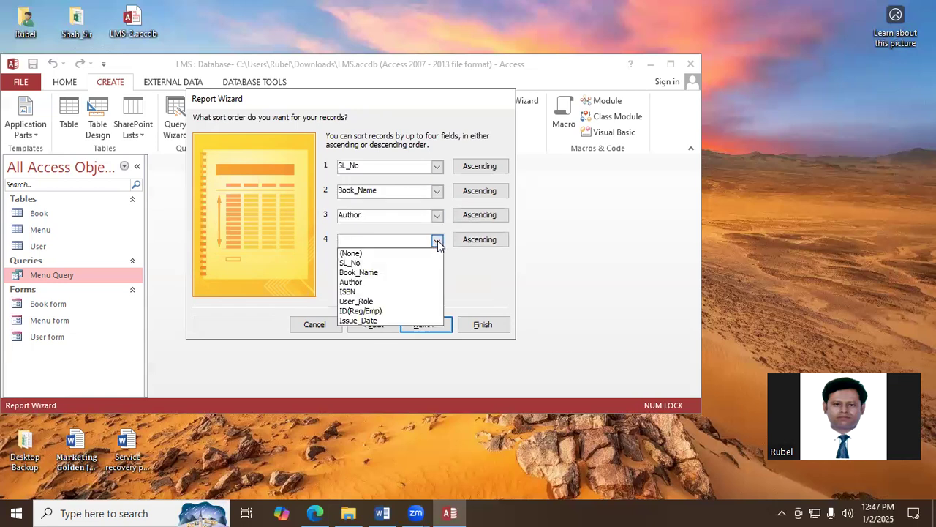
left_click(365, 291)
left_click(444, 325)
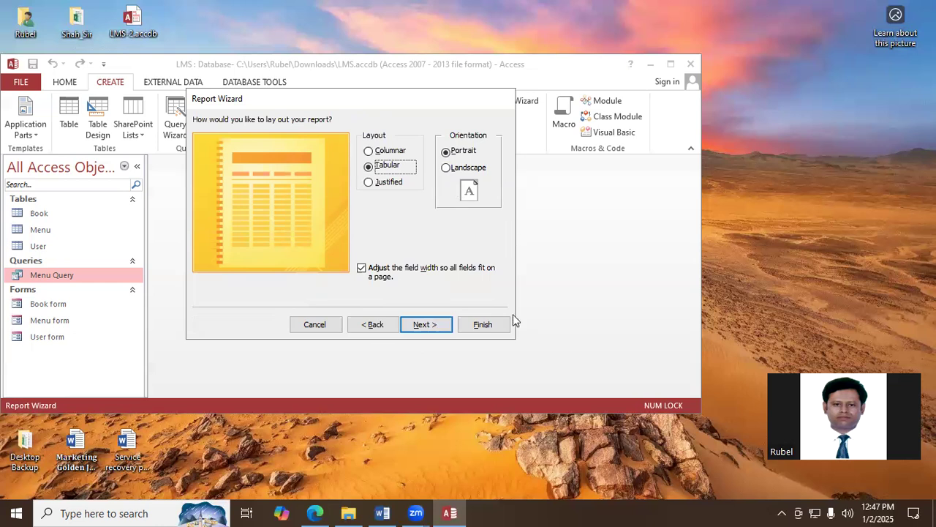
- Set the tabular report to landscape orientation, title it Report and finish the wizard with a preview
left_click(446, 170)
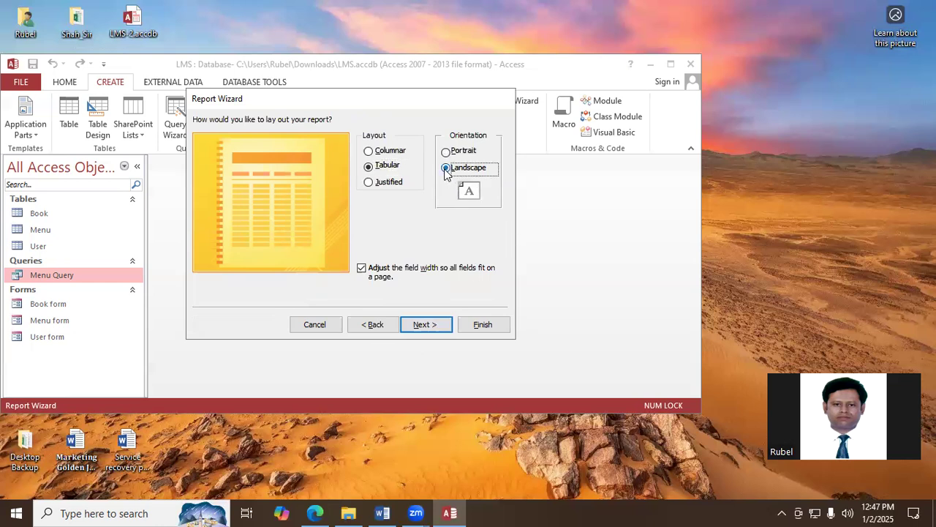
left_click(430, 326)
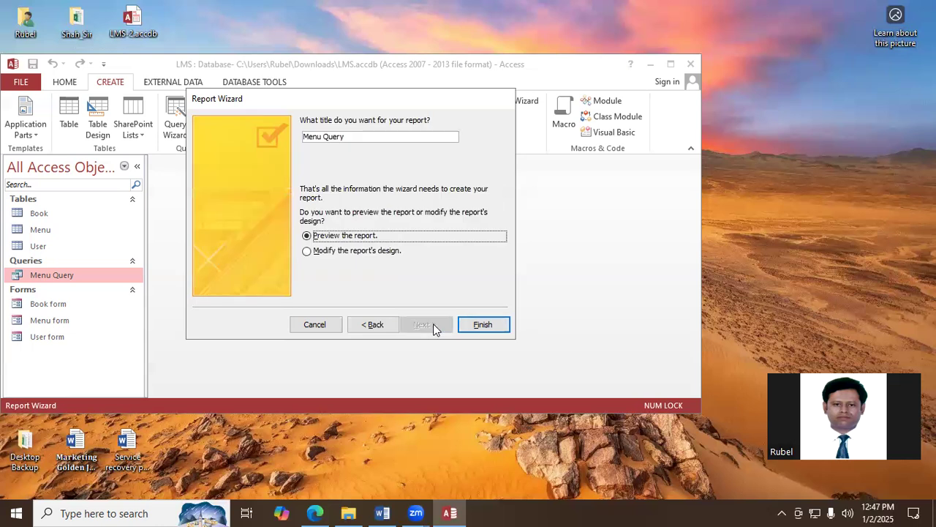
left_click(360, 136)
key("BackSpace")
key("BackSpace")
key("BackSpace")
key("BackSpace")
key("BackSpace")
key("BackSpace")
key("BackSpace")
key("BackSpace")
key("BackSpace")
key("BackSpace")
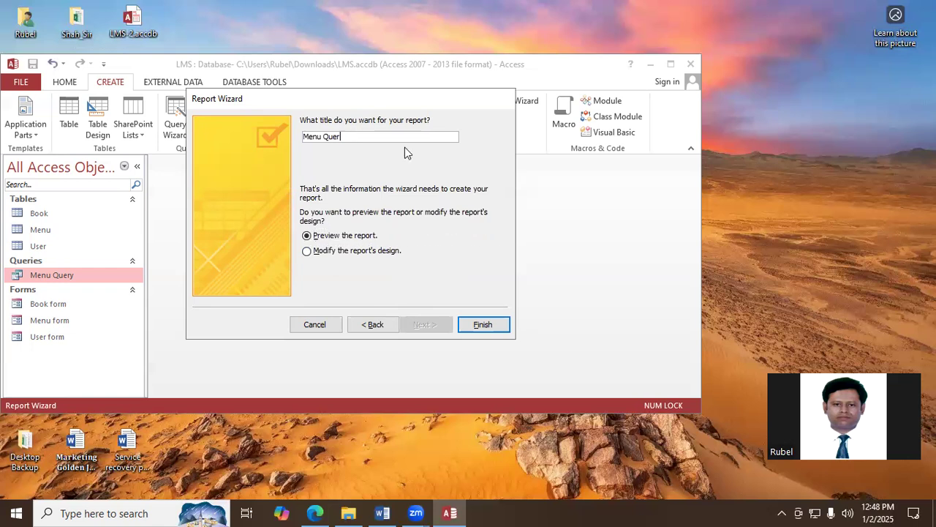
type("Report")
left_click(476, 326)
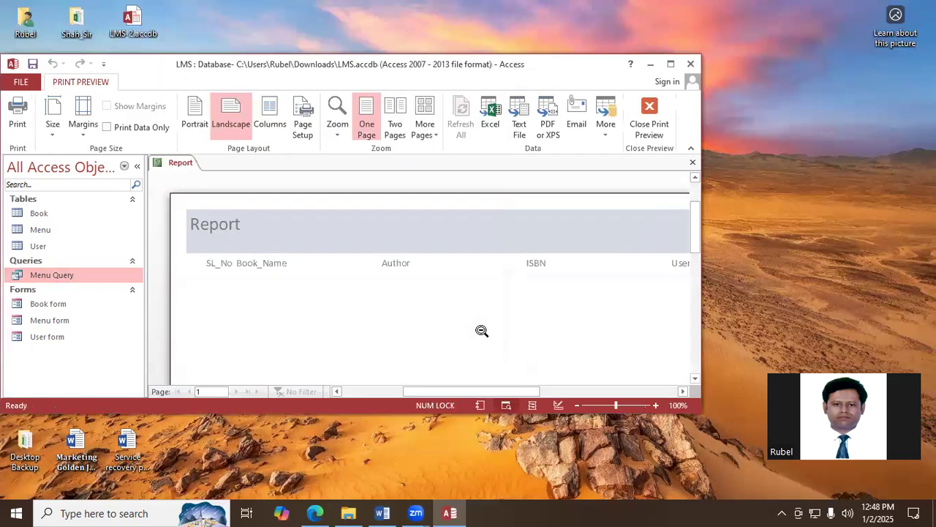
- Maximize the database window and switch the report to Design View
left_click(670, 64)
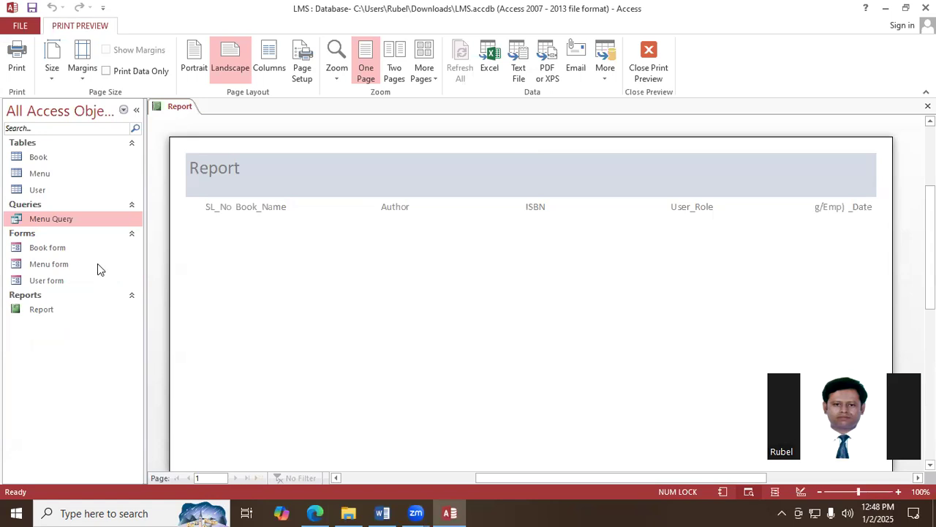
right_click(175, 108)
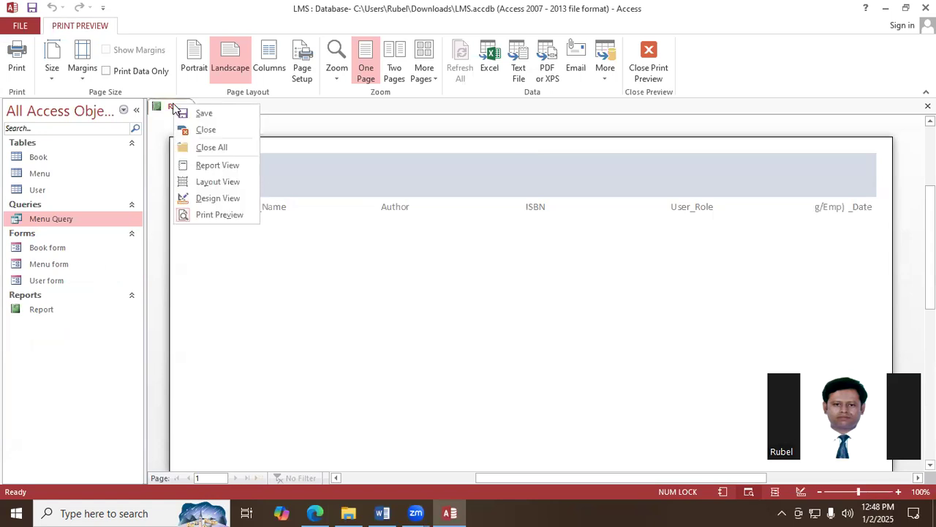
left_click(234, 201)
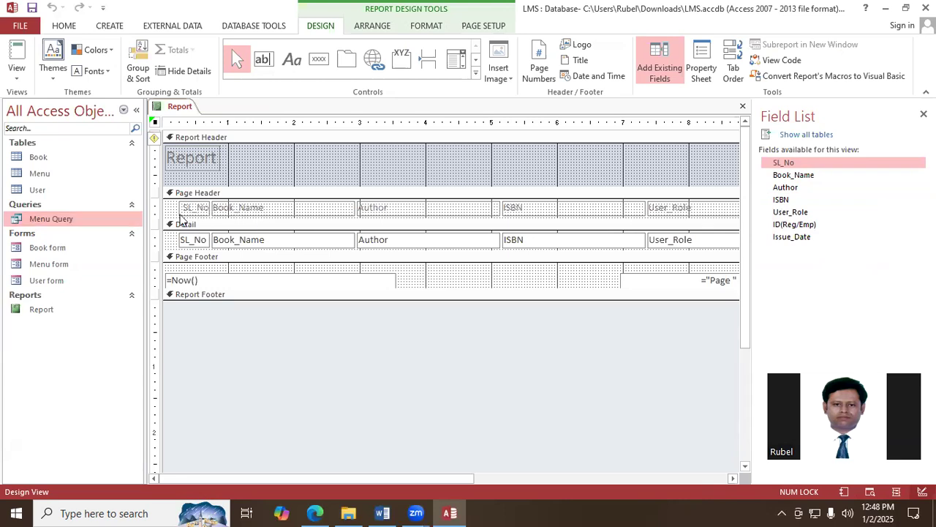
- Narrow the Book_Name label and field to about 1.1 inches, and move the Author pair beside them at about 1 inch wide
left_click(256, 208)
left_click(281, 246, "shift")
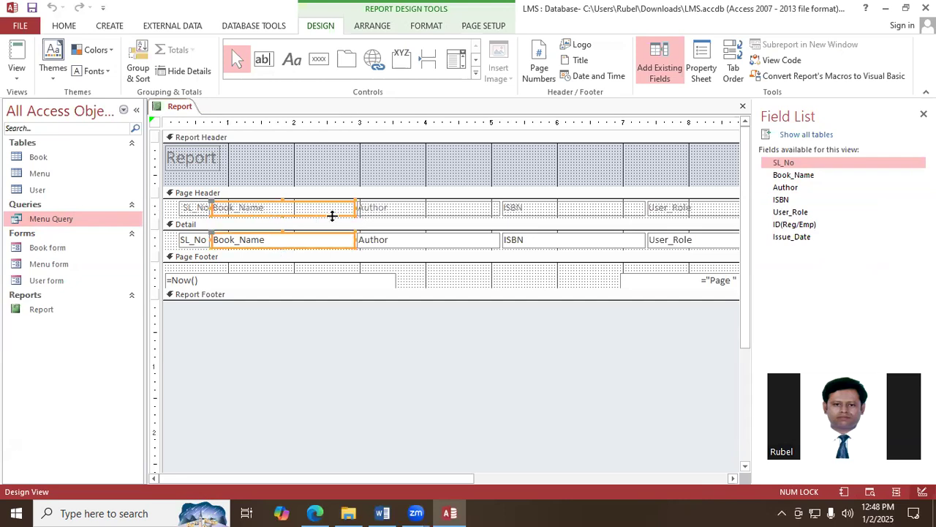
left_click_drag(355, 207, 274, 211)
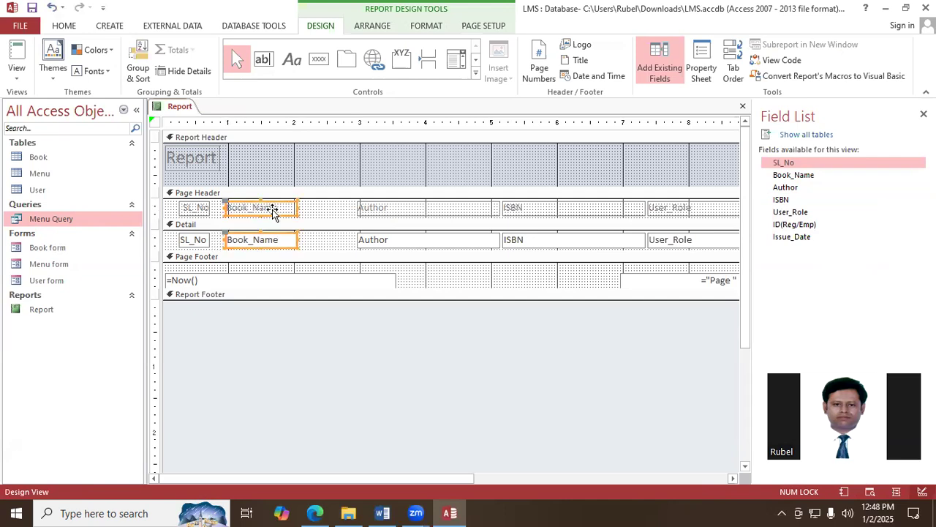
left_click(431, 210)
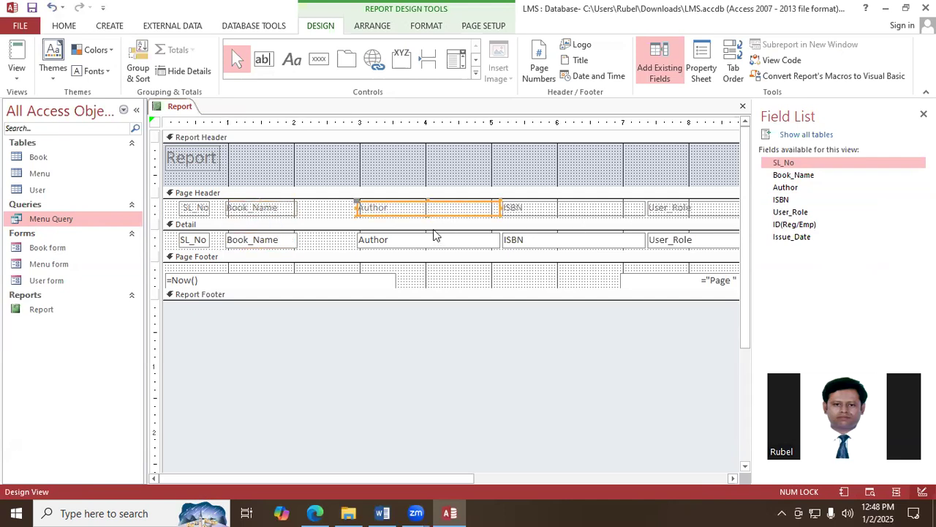
left_click(429, 242, "shift")
left_click_drag(433, 209, 389, 211)
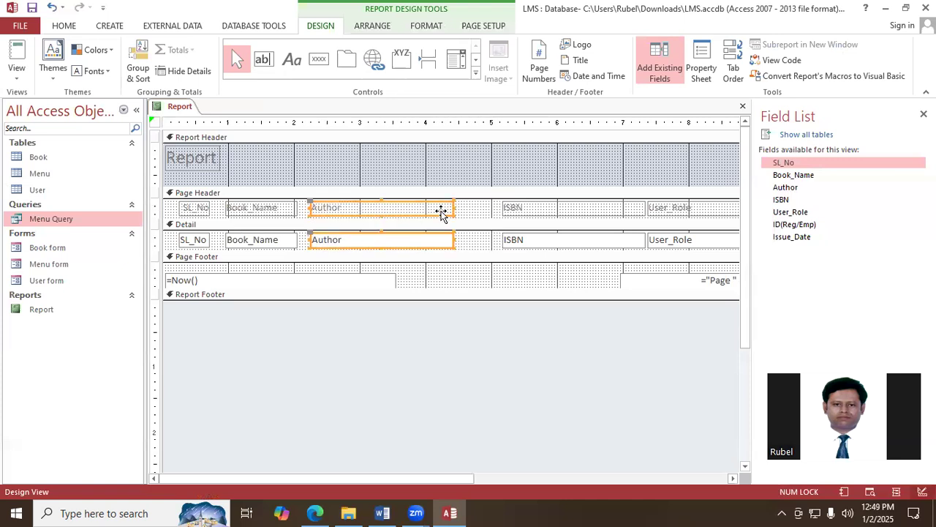
left_click_drag(452, 208, 379, 211)
- Move the ISBN and User_Role labels and fields in beside Author, narrowing them to about 1.25 and 1 inch respectively
left_click(549, 209)
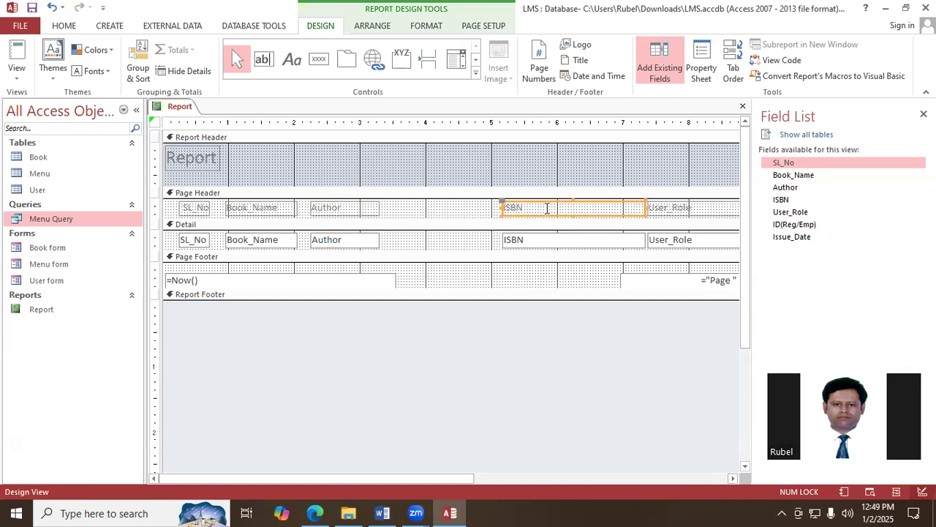
left_click(552, 242, "shift")
left_click_drag(561, 211, 459, 215)
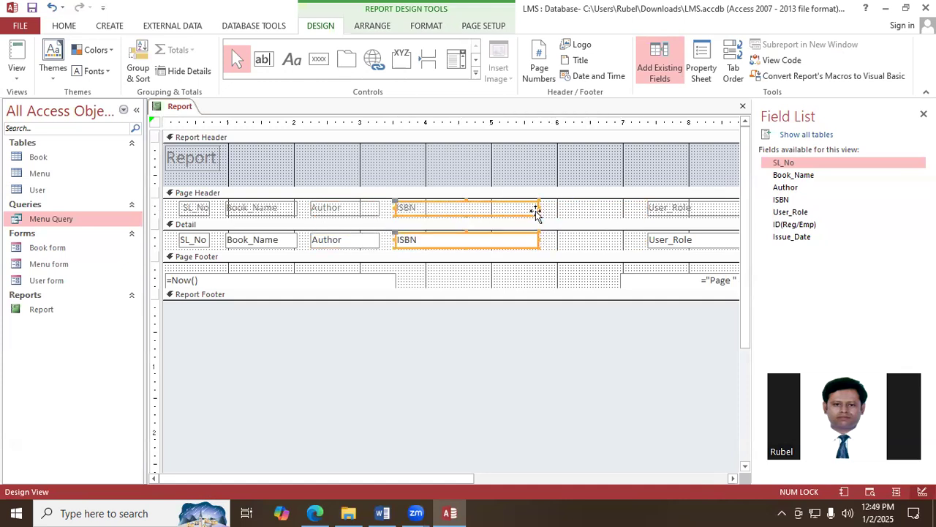
left_click_drag(538, 207, 476, 208)
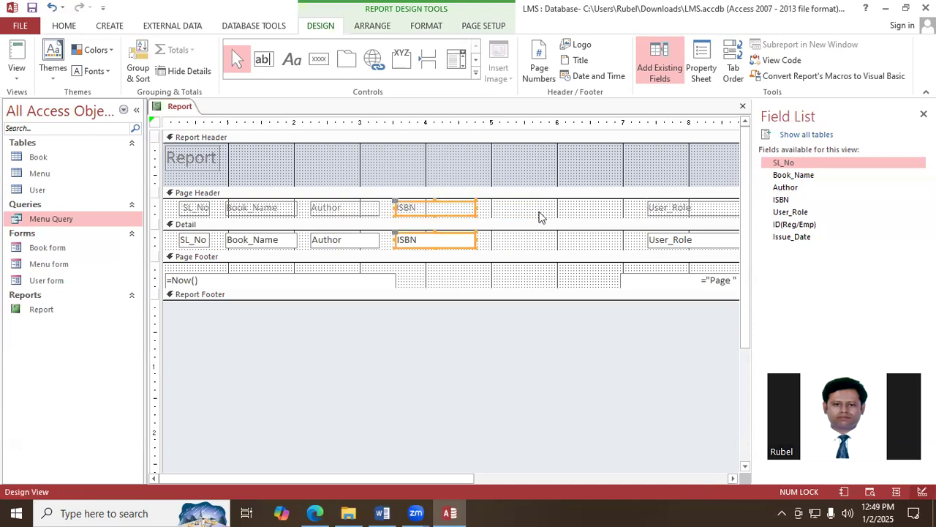
left_click(680, 210)
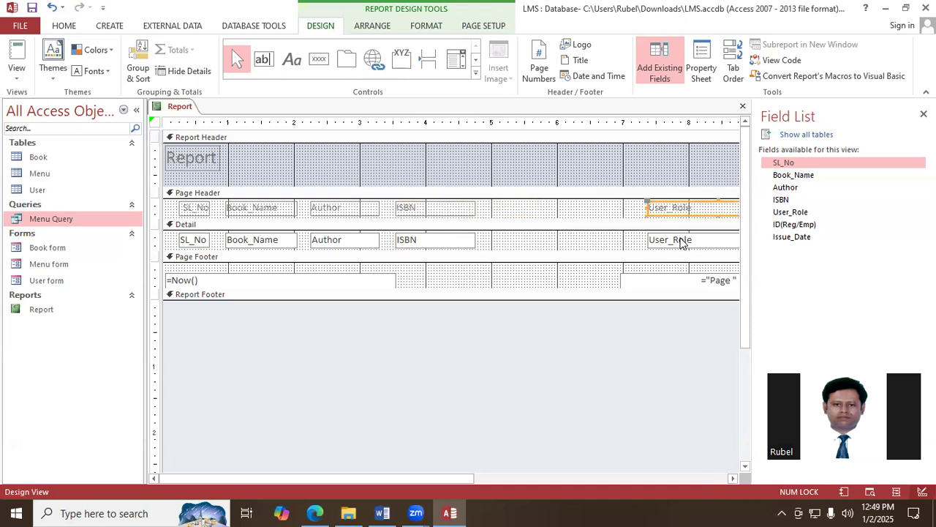
left_click(680, 245, "shift")
left_click_drag(679, 209, 524, 212)
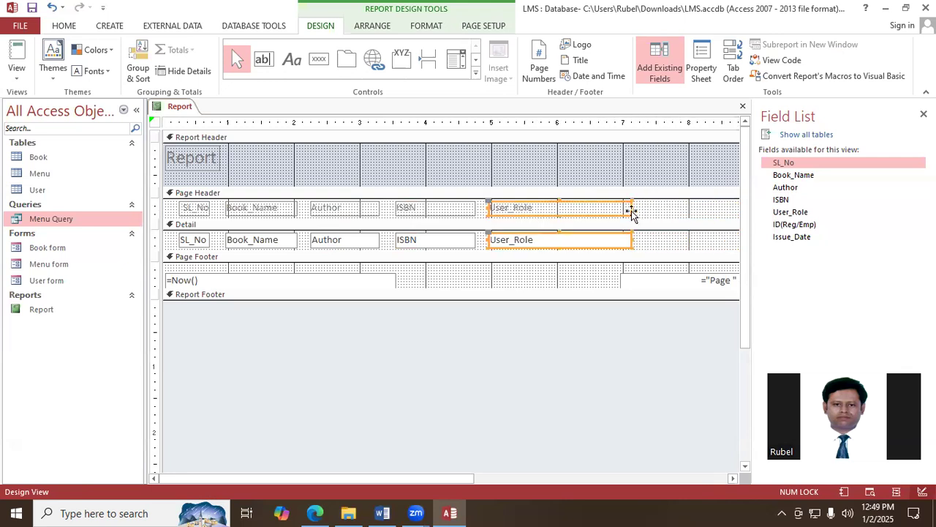
left_click_drag(629, 207, 556, 209)
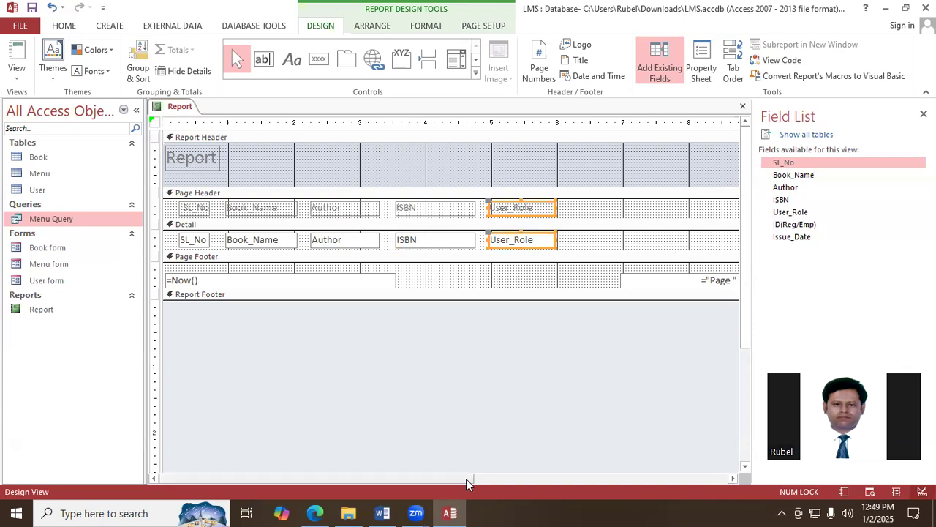
- Move the ID(Reg/Emp) and Issue_Date labels and fields in beside User_Role, widening each pair to about 0.95 inch
left_click_drag(373, 480, 518, 486)
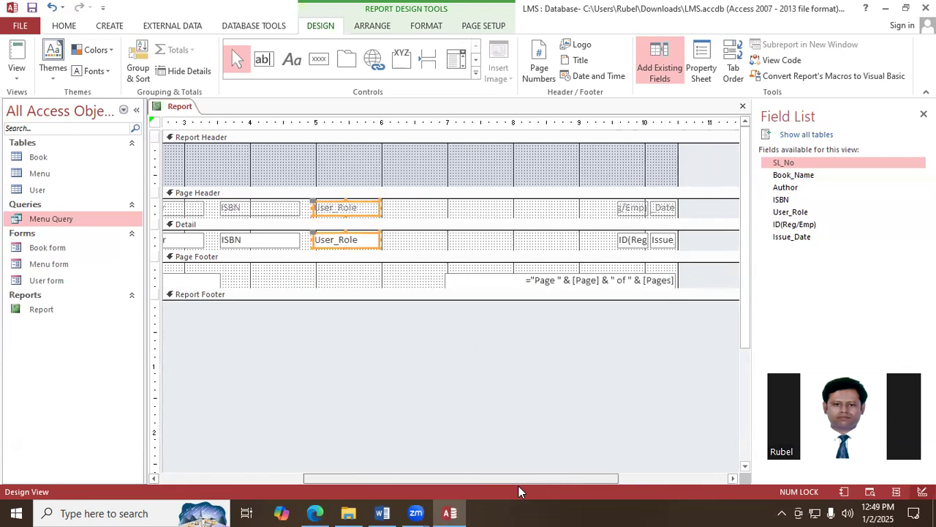
left_click(633, 208)
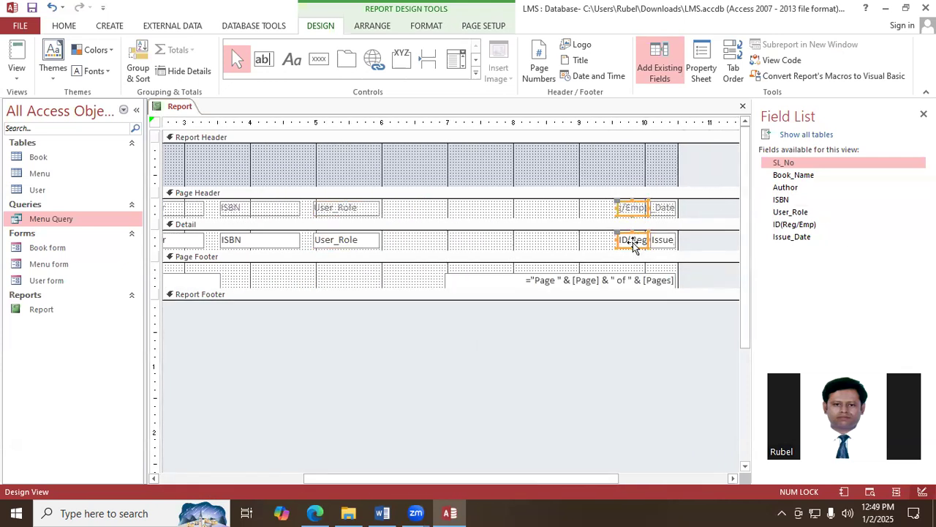
left_click_drag(634, 212, 456, 209)
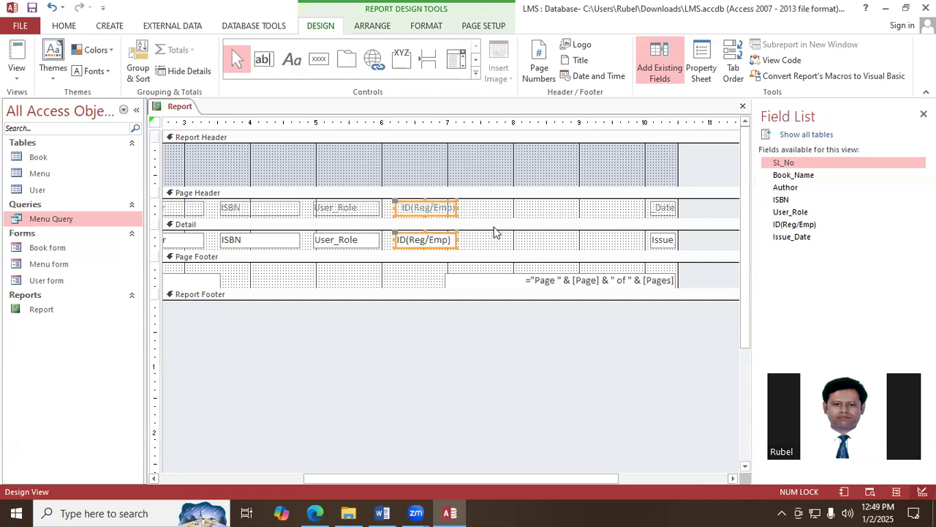
left_click(667, 209)
left_click(664, 242, "shift")
left_click_drag(670, 209, 530, 211)
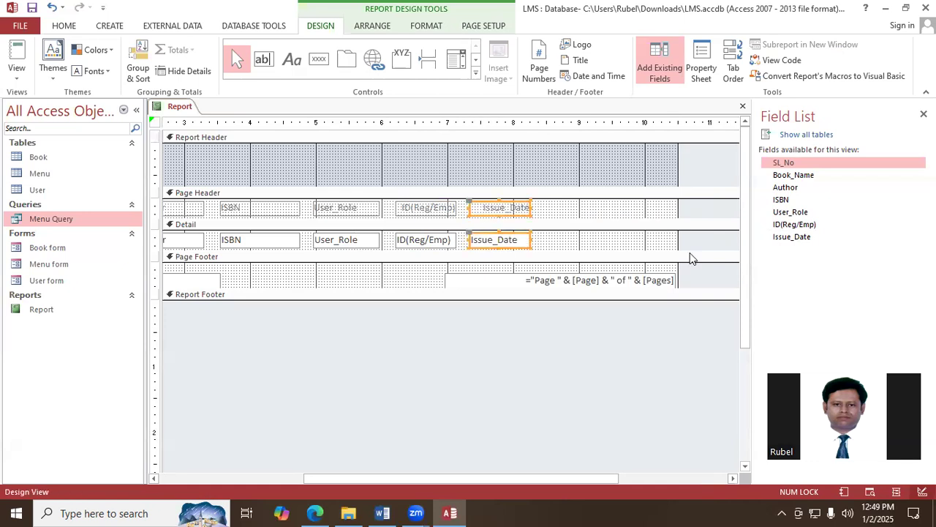
- Center the text of all column labels in the Page Header and all fields in the Detail section
left_click_drag(558, 476, 416, 476)
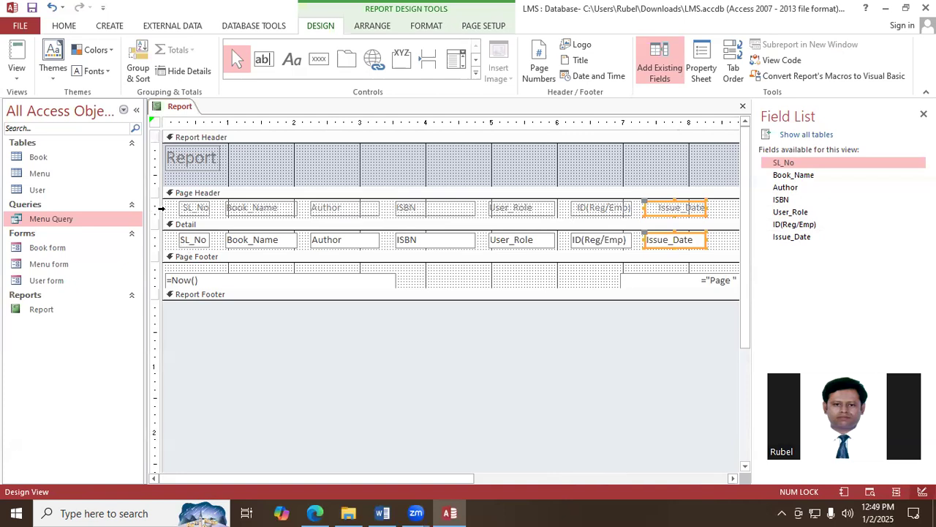
left_click(160, 208)
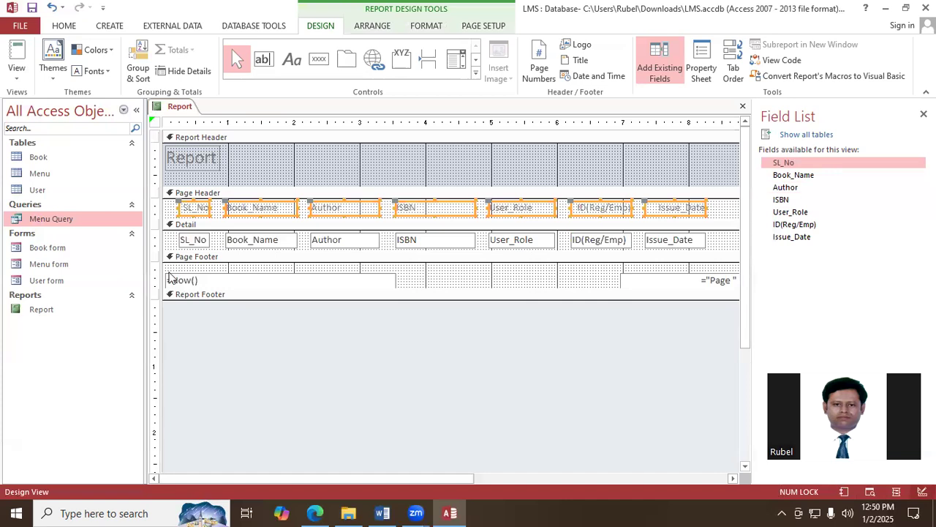
left_click(161, 241, "shift")
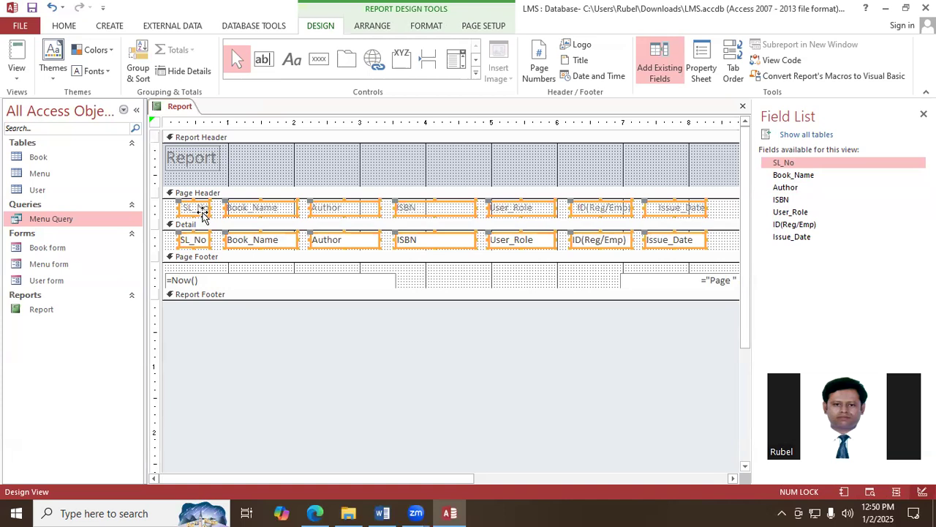
left_click(64, 26)
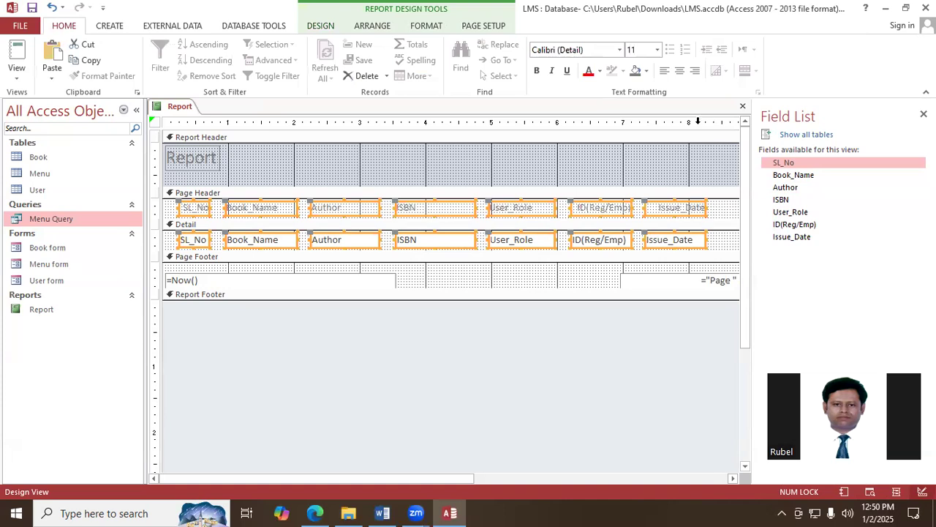
left_click(679, 75)
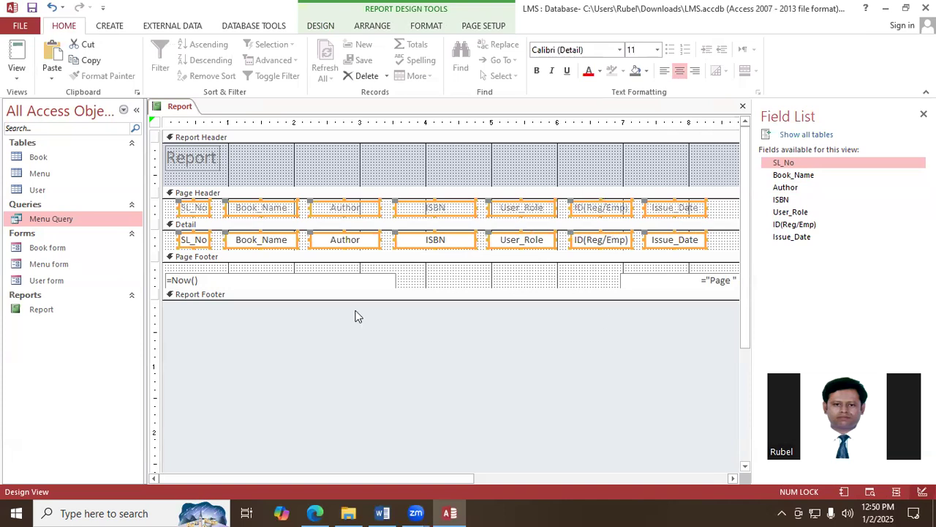
left_click(398, 349)
- Set the font color of all the Page Header column labels to Automatic black
left_click(156, 208)
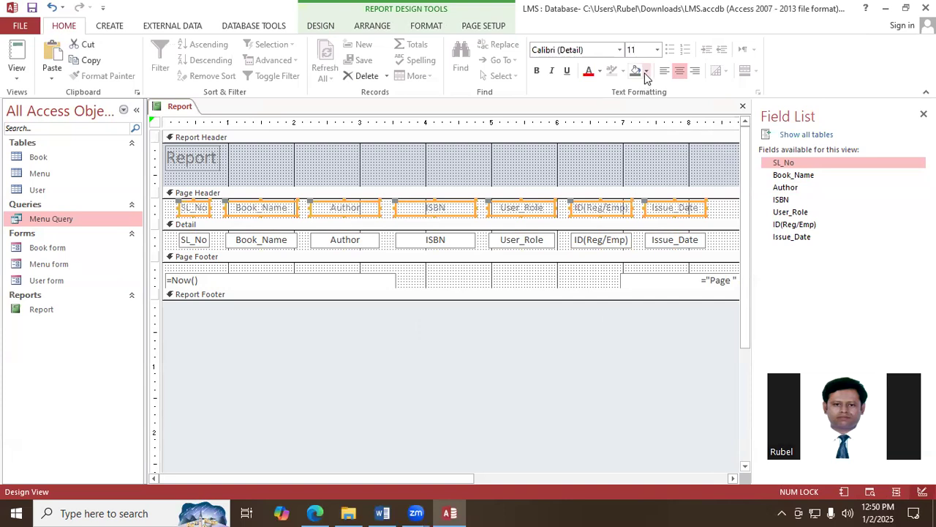
left_click(600, 71)
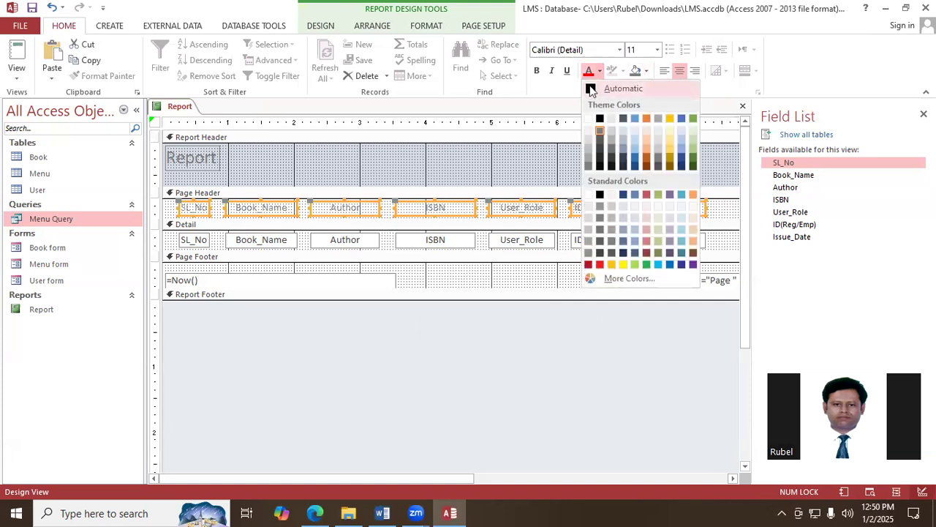
left_click(591, 89)
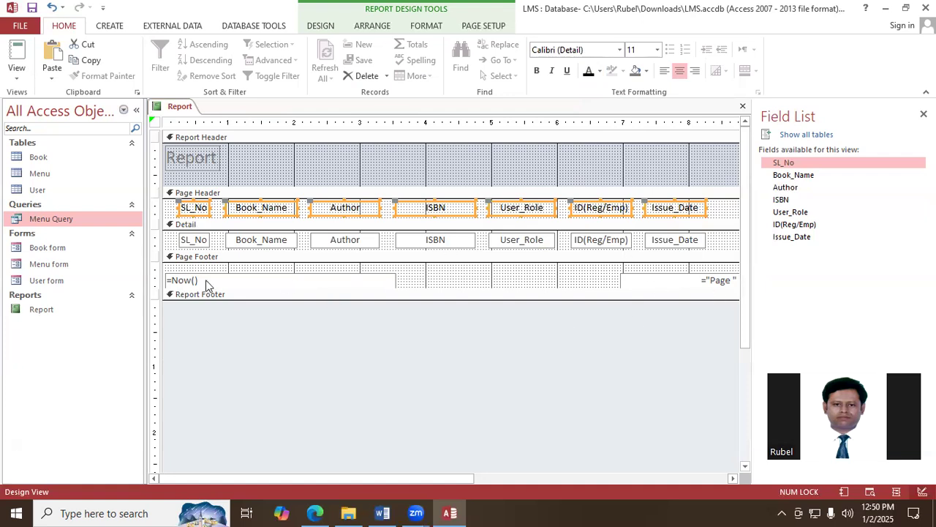
- Change the title in the Report Header to "Library Book Issue Record"
left_click(208, 159)
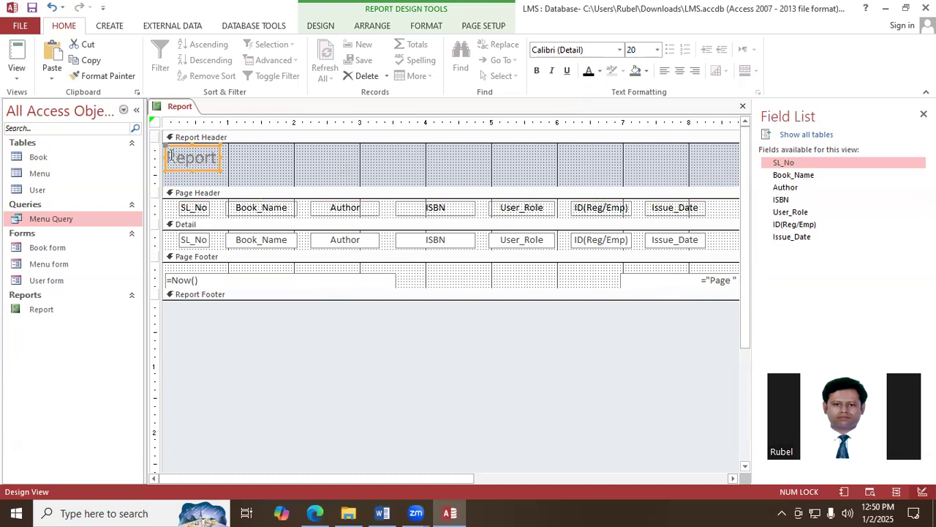
left_click(254, 172)
type("Librar")
type("y")
type(" Book ")
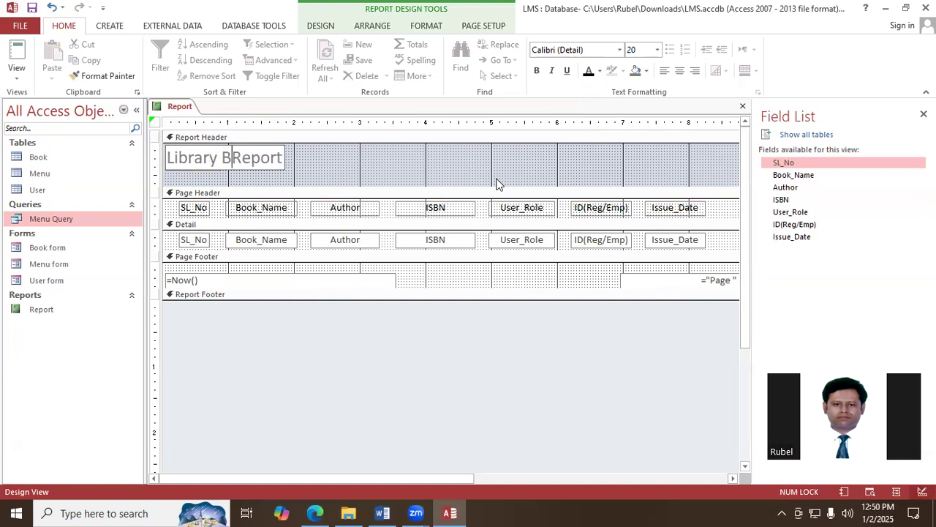
type("Issue")
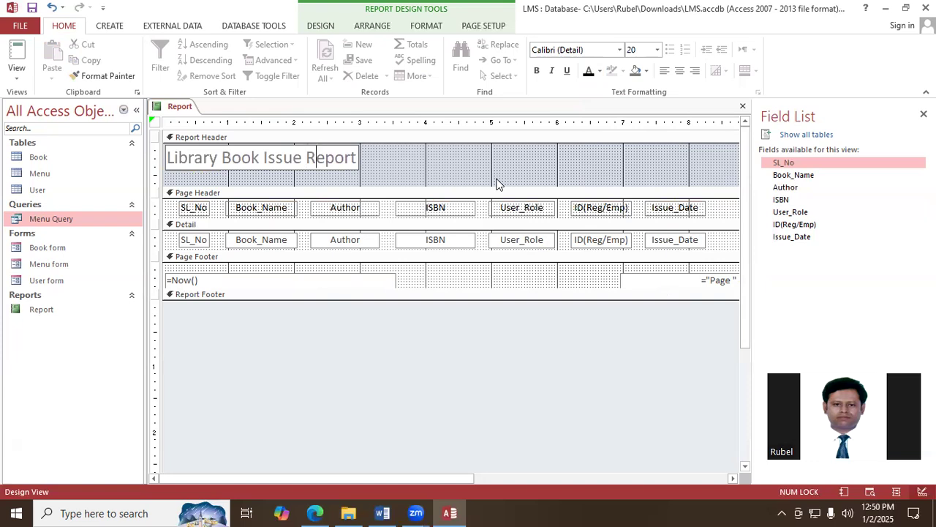
key("shift+Right")
key("shift+Right")
key("shift+Right")
key("shift+Right")
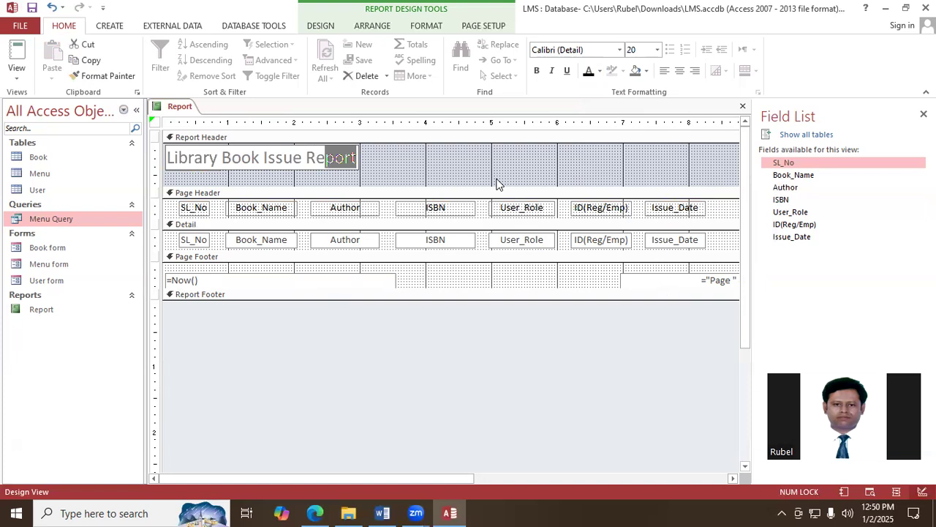
type("cord")
key("Return")
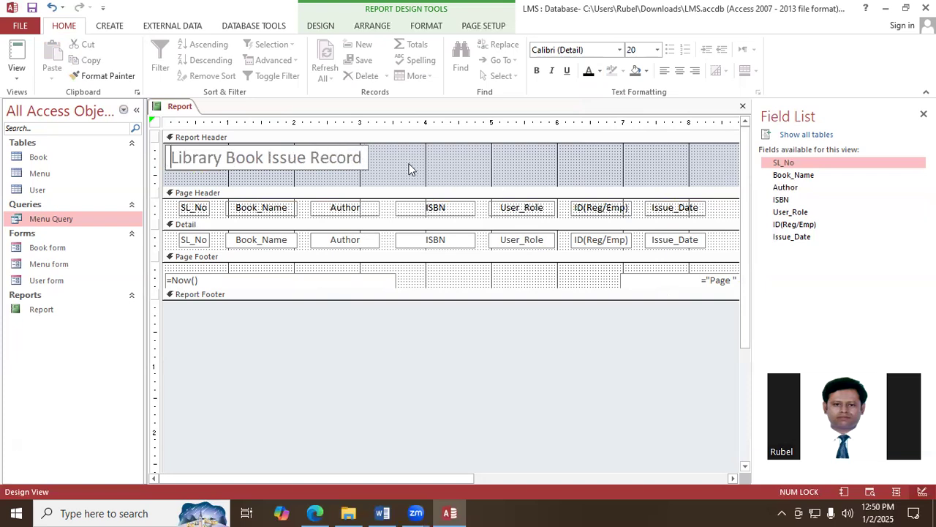
left_click(409, 168)
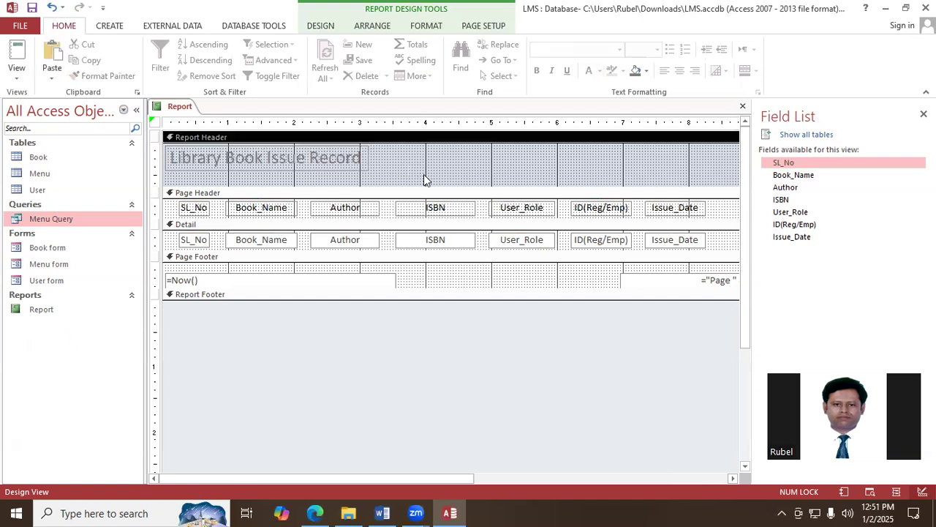
- Fill the background of the report title label with the standard purple color
left_click(261, 157)
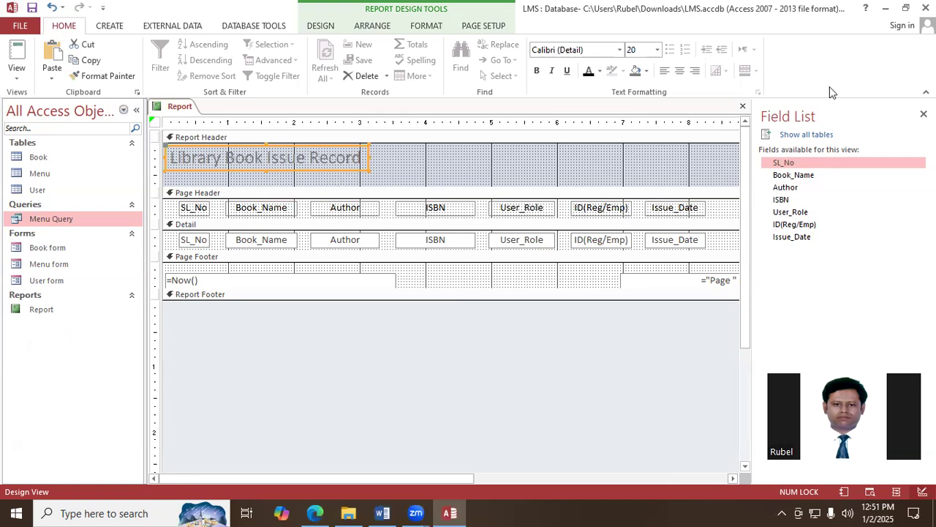
left_click(647, 73)
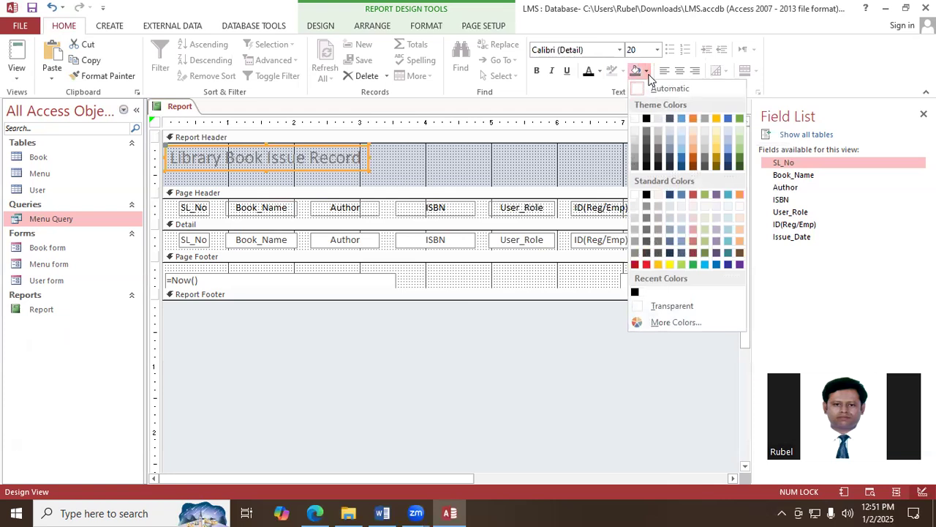
left_click(669, 265)
left_click(646, 71)
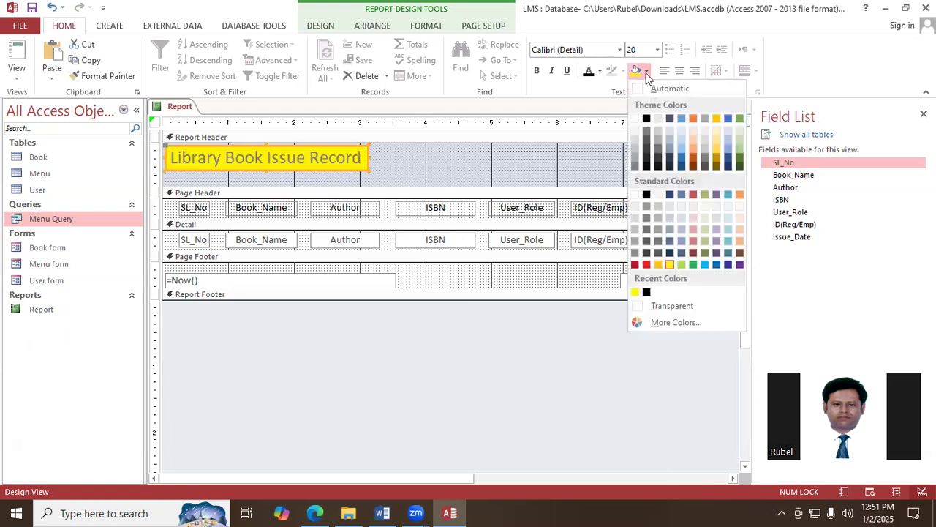
left_click(740, 265)
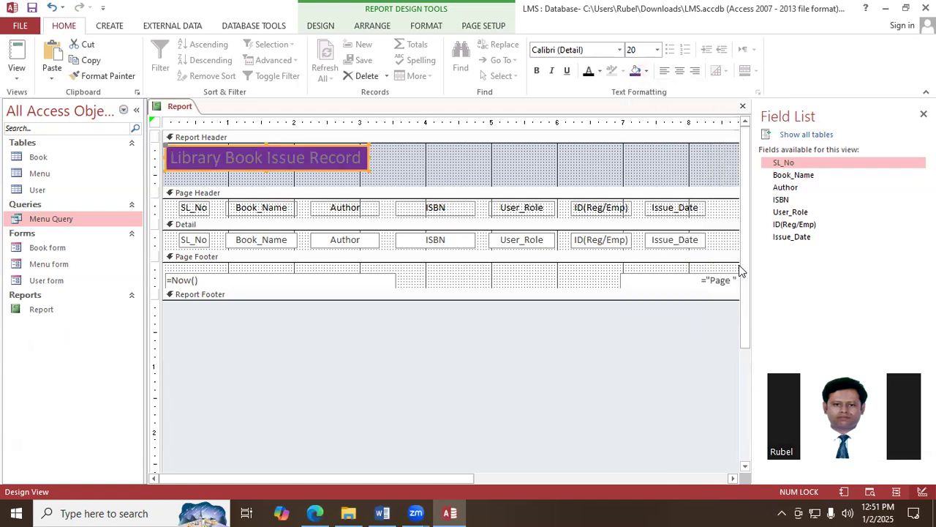
- Make the report title text white and bold, and widen its label slightly to about 3.2 inches
left_click(599, 71)
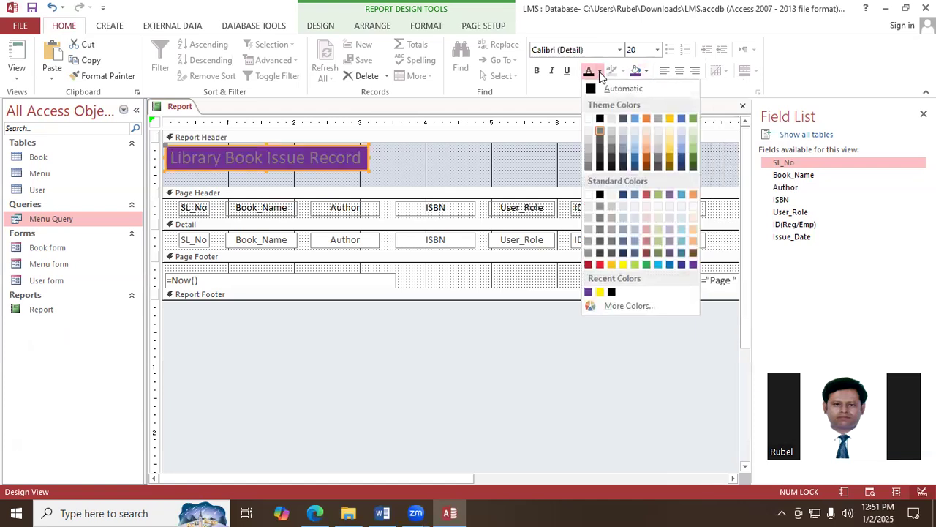
left_click(590, 119)
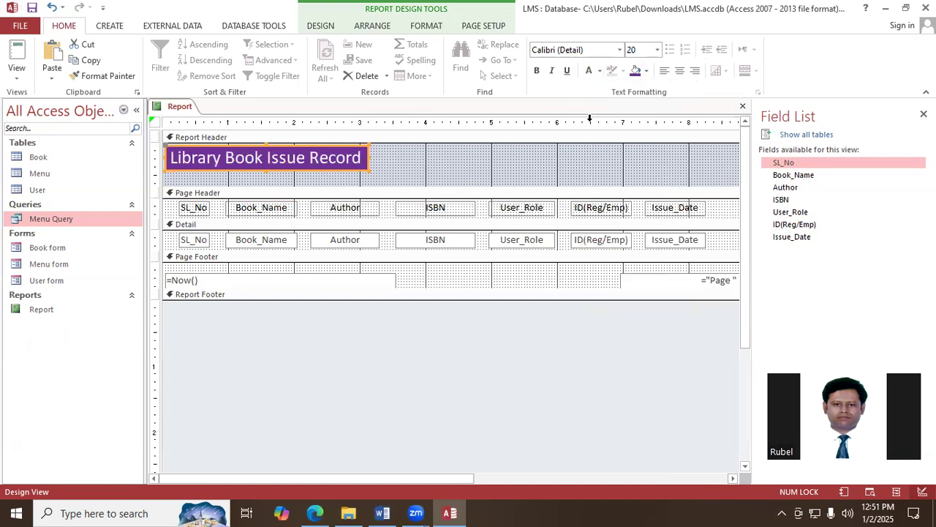
left_click(537, 71)
left_click_drag(370, 157, 375, 158)
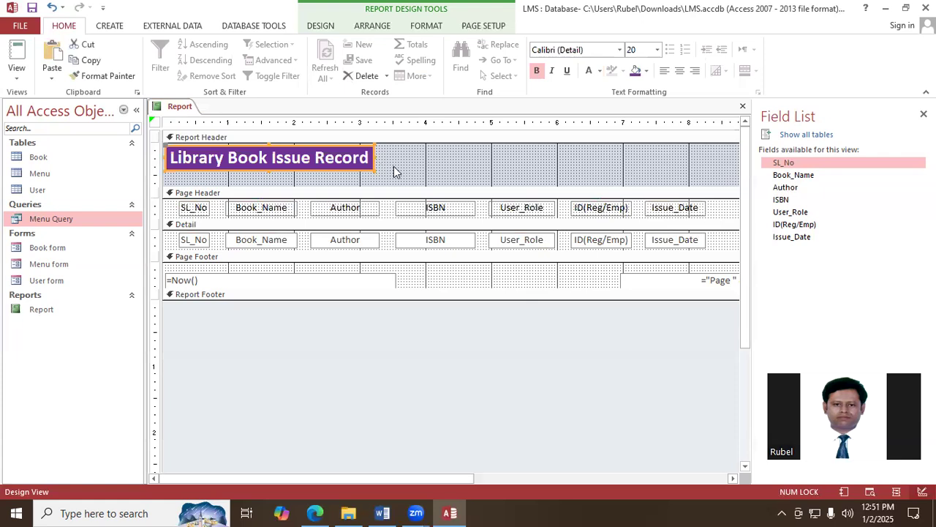
left_click(487, 175)
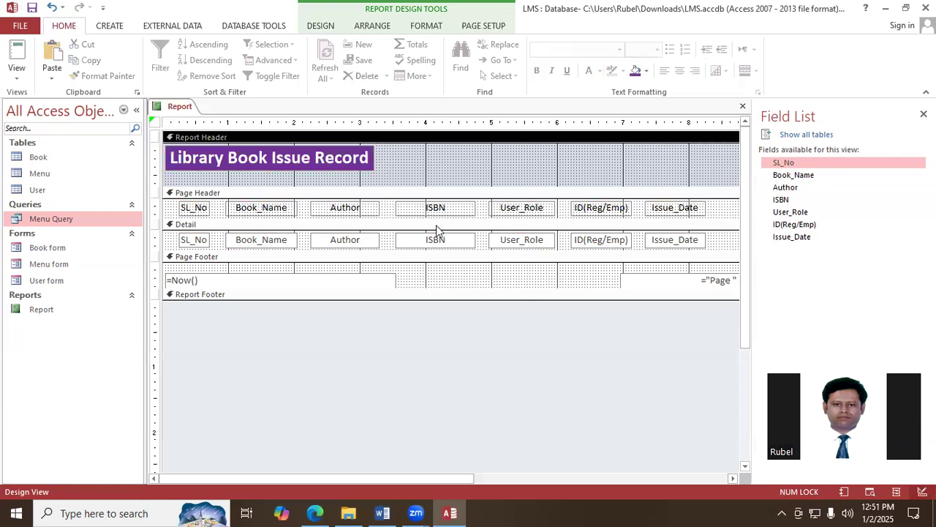
- Move the title label to the middle of the Report Header, starting at about 2.8 inches on the ruler
left_click(234, 153)
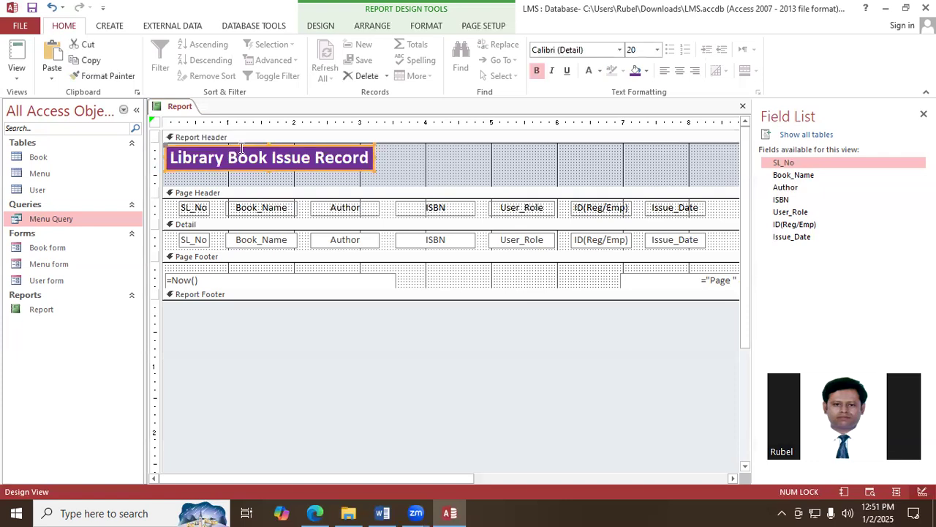
left_click_drag(237, 144, 421, 153)
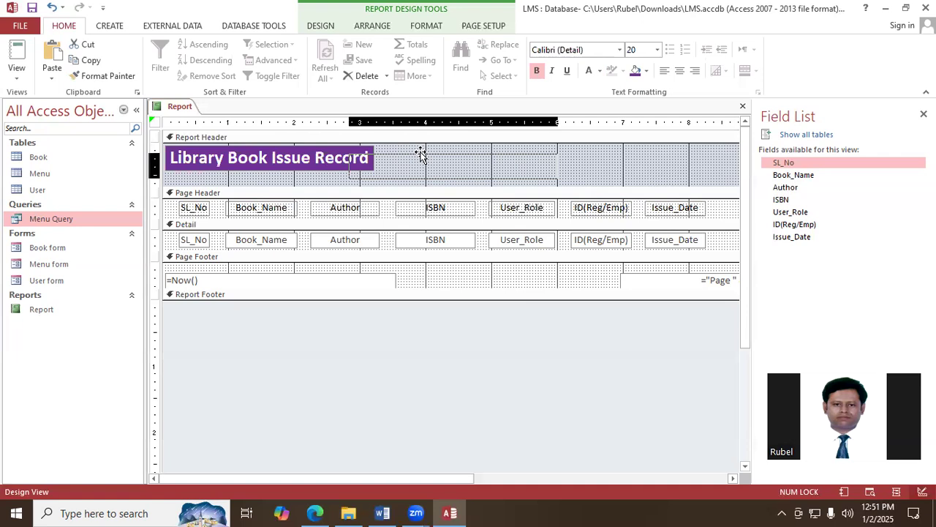
left_click_drag(420, 154, 422, 155)
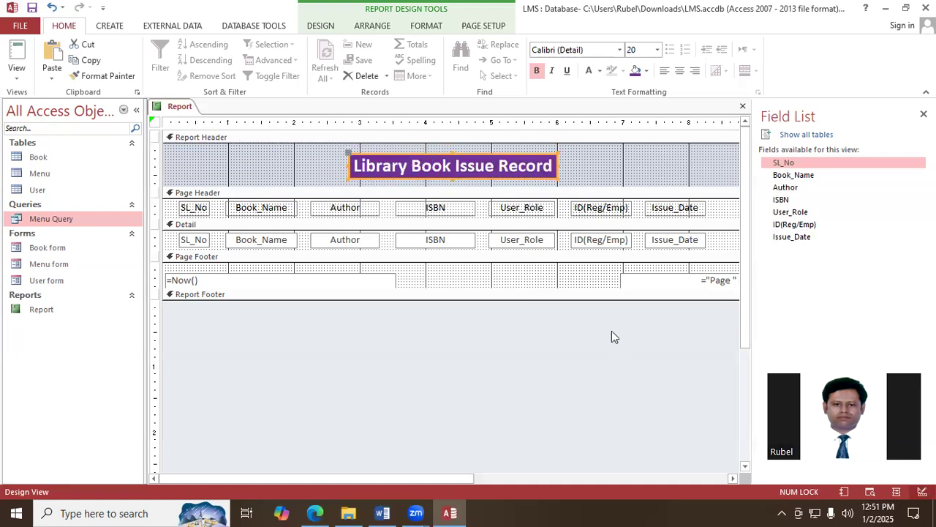
- Save the report design and close the report
right_click(183, 108)
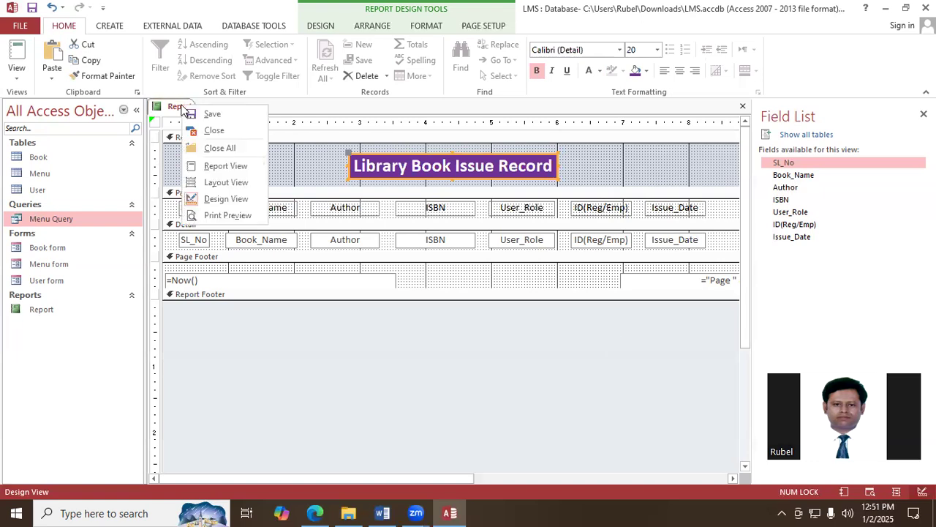
left_click(223, 114)
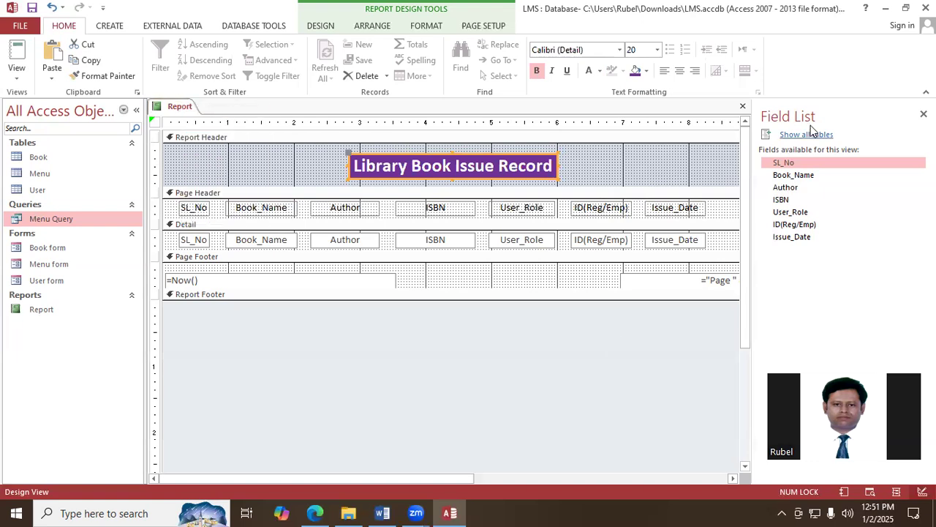
left_click(743, 106)
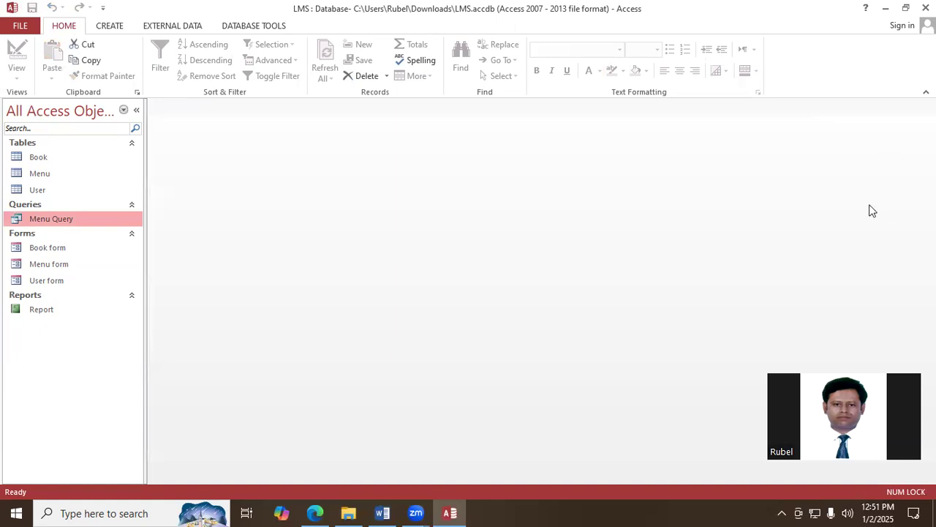
- Open the finished report in Report View to check its title and column layout, and close it
left_click(45, 314)
double_click(46, 315)
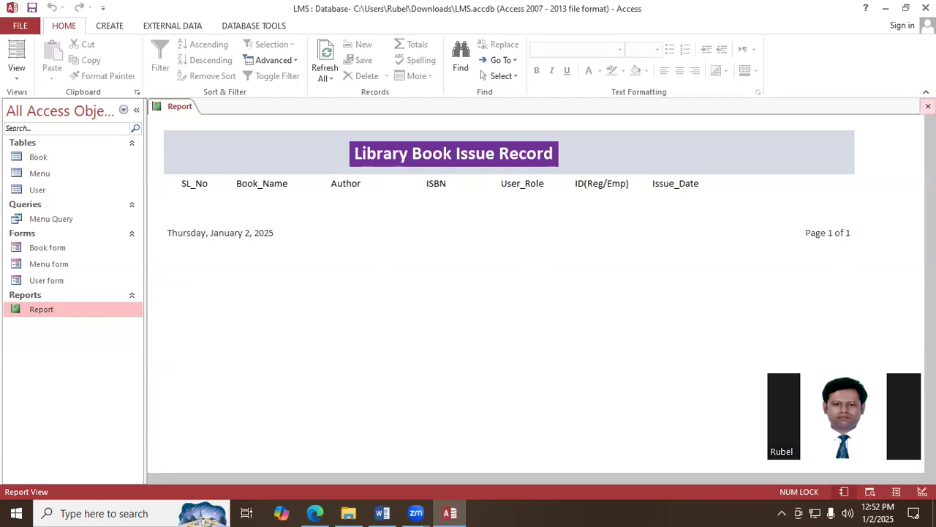
left_click(927, 106)
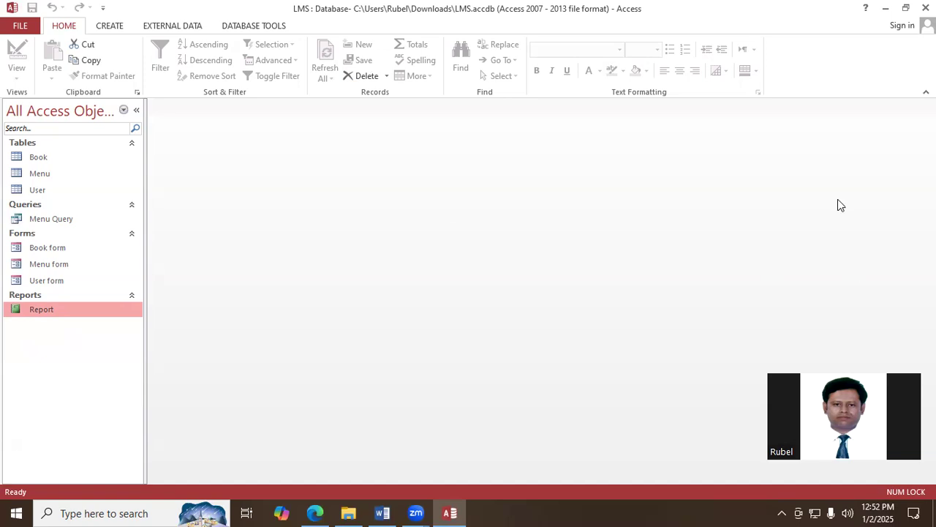
- Create a blank form and add a label at its upper left reading "Library Management System(LSM)"
left_click(109, 27)
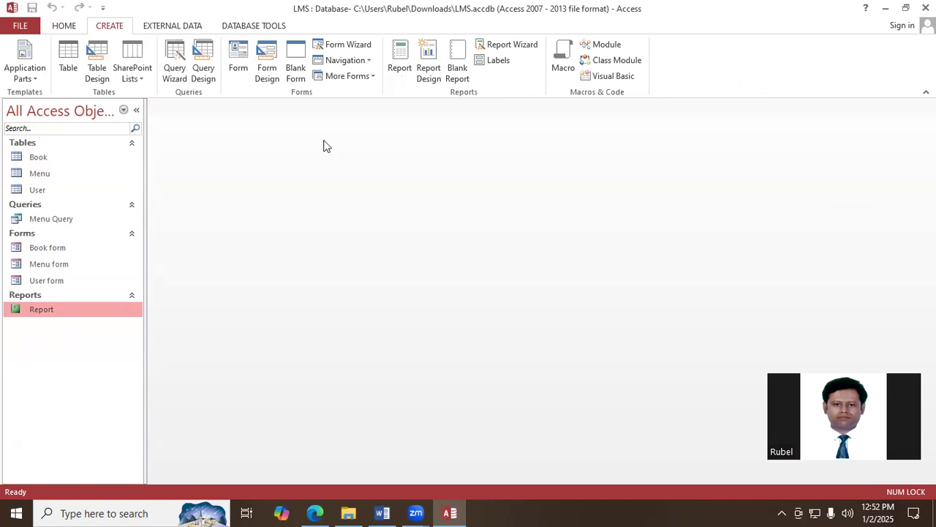
left_click(296, 72)
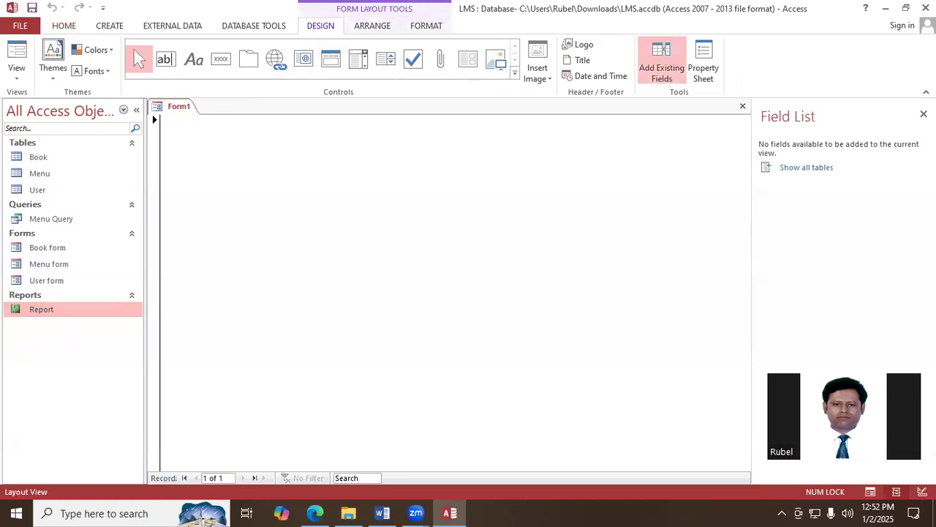
left_click(195, 60)
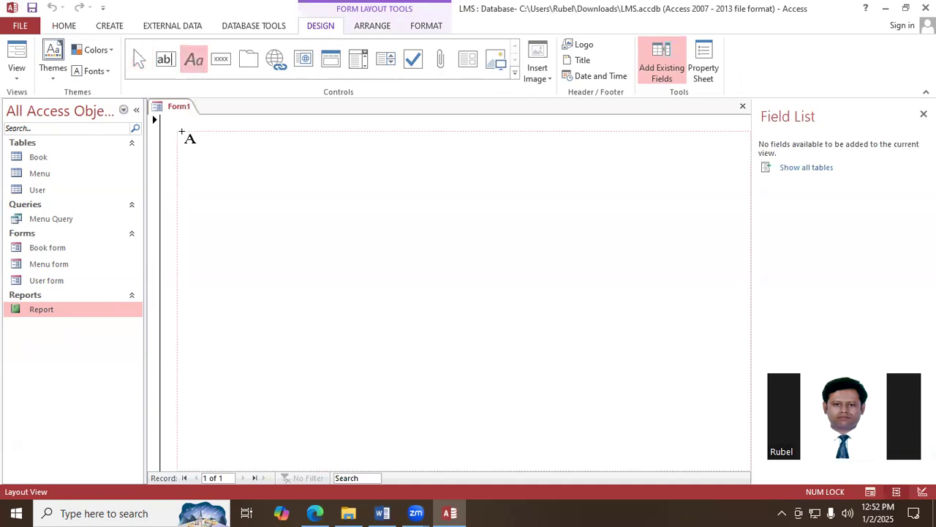
left_click(291, 164)
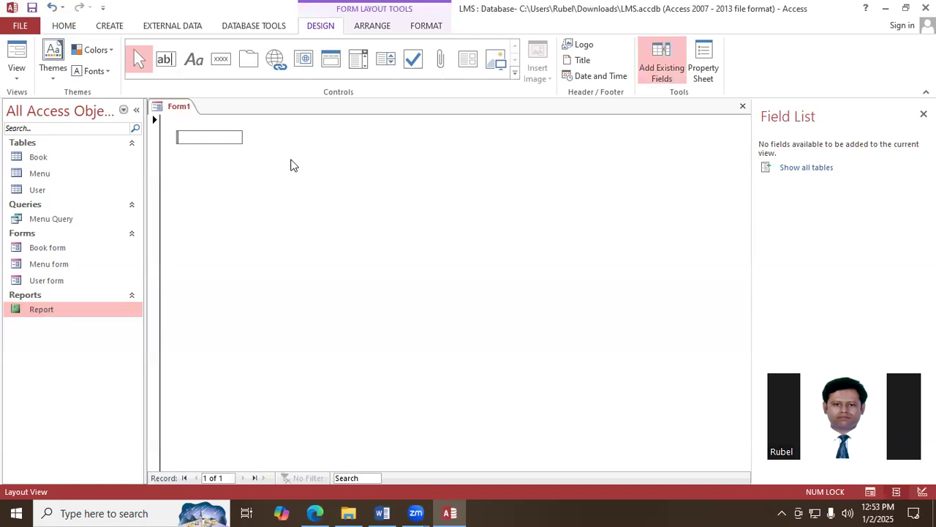
type("Library Management S")
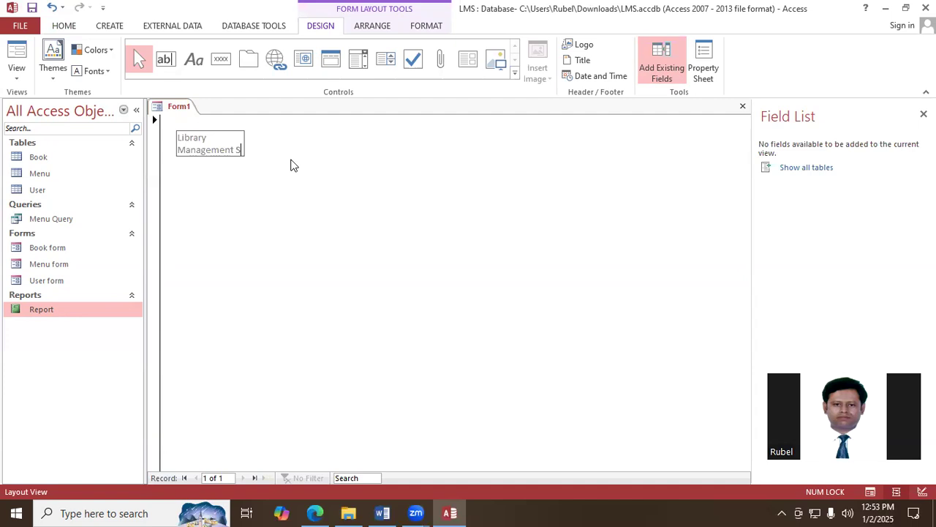
type("ystem")
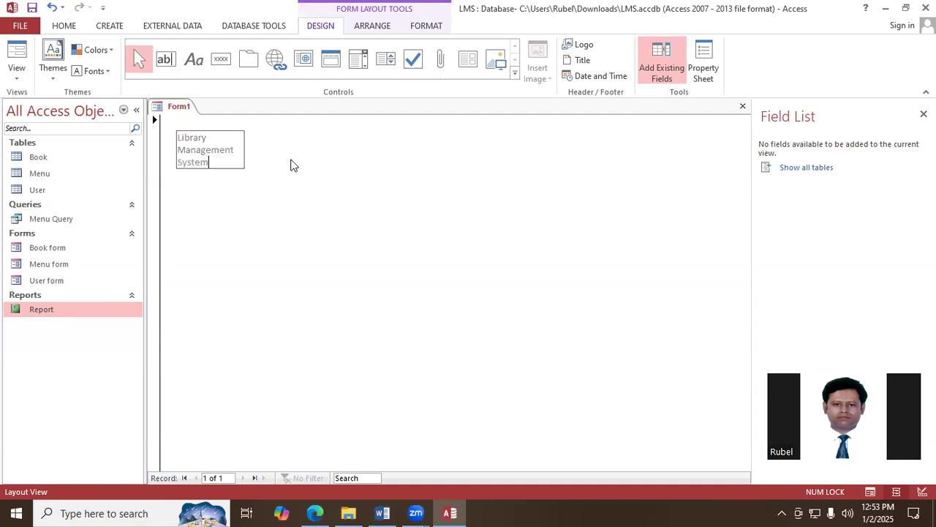
type("(LSM)")
left_click(315, 221)
- Widen the title label so its text fits on one line, and give it a purple background with white text
left_click(225, 164)
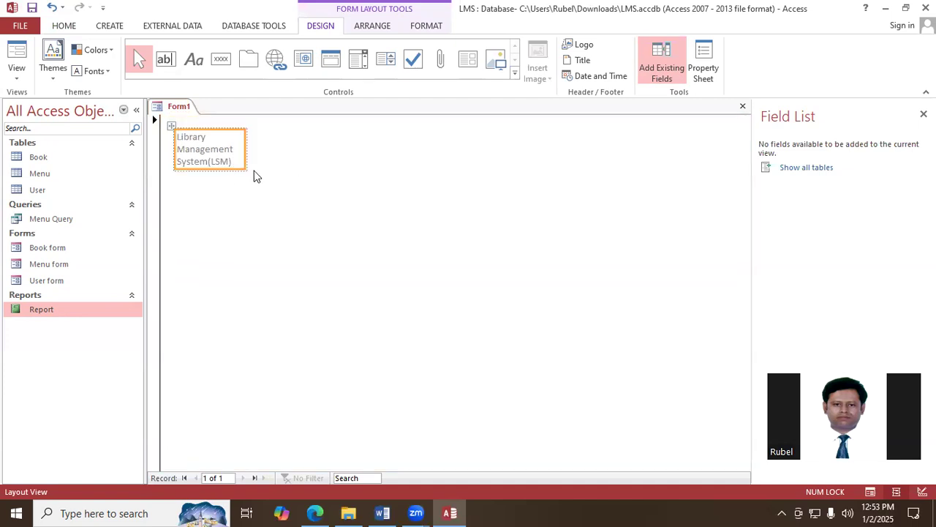
left_click_drag(243, 148, 387, 155)
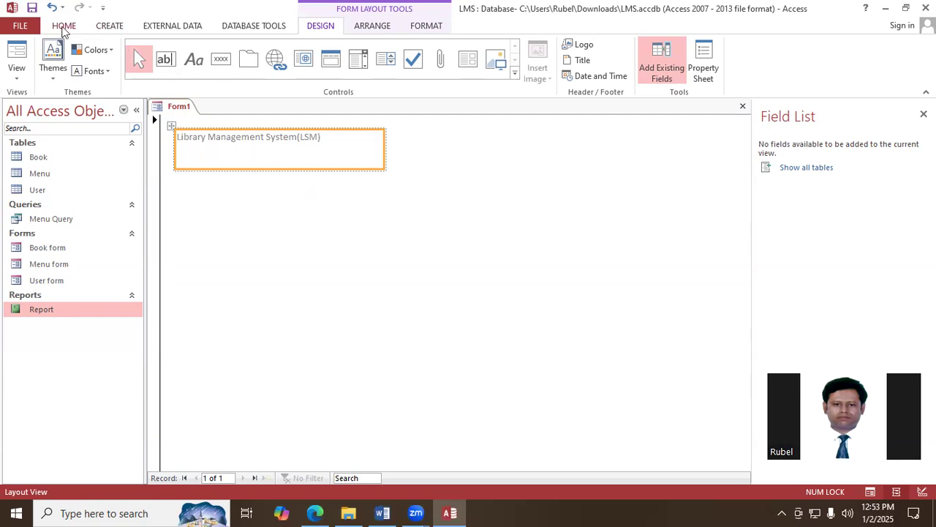
left_click(64, 26)
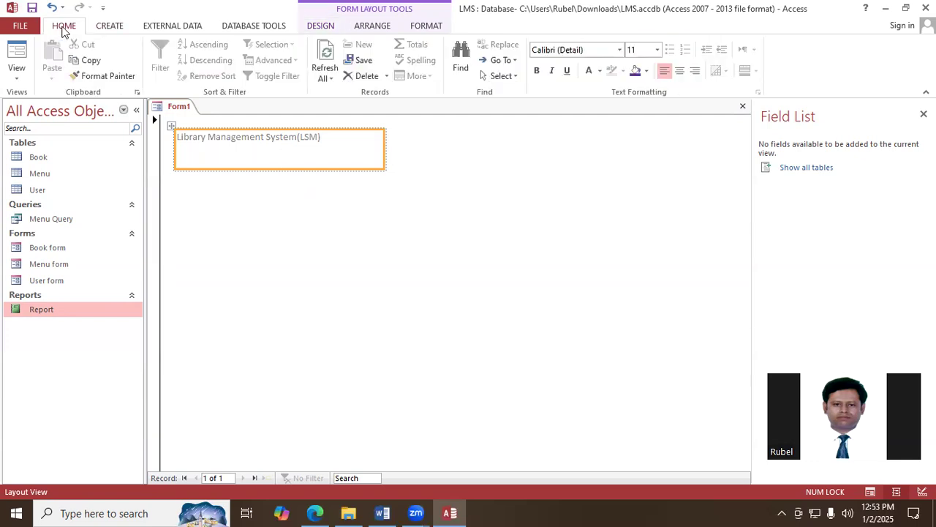
left_click(635, 72)
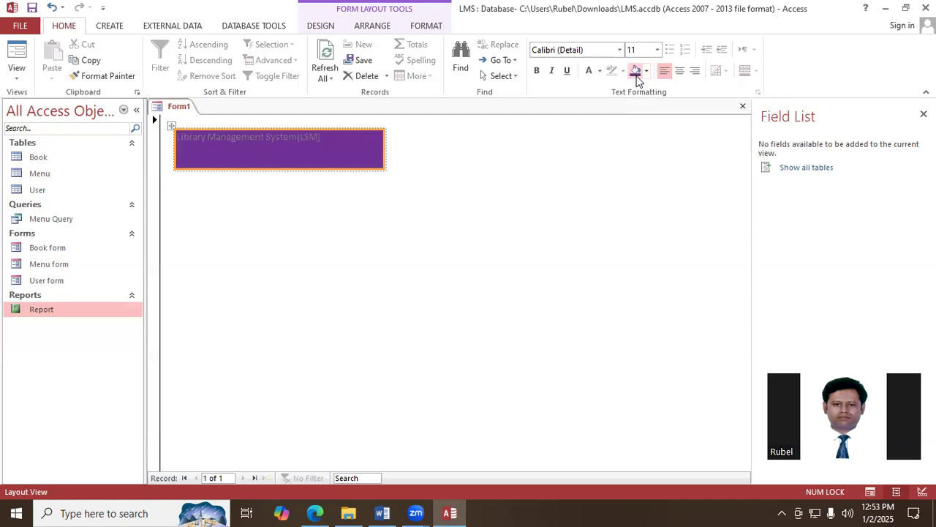
left_click(589, 72)
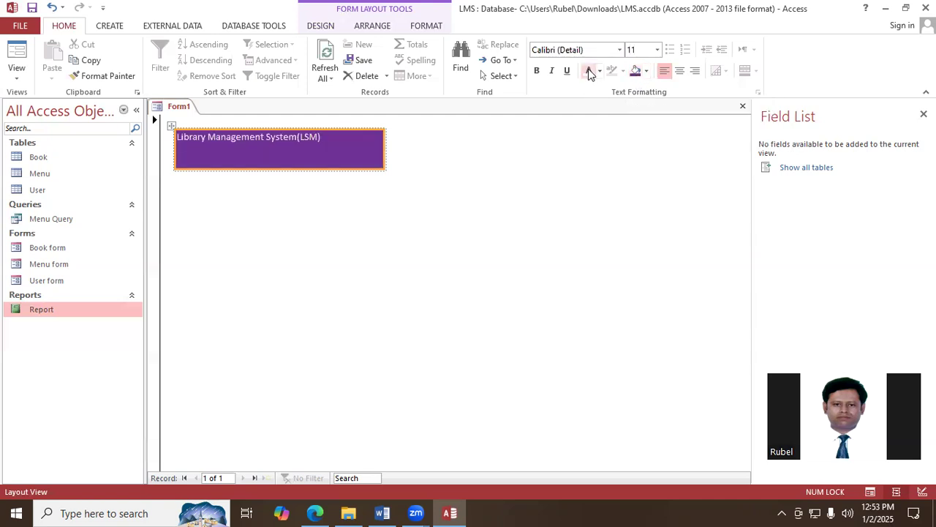
- Set the title's font size to 18 and widen its label until the text fits on one line again
key("ctrl+shift+p")
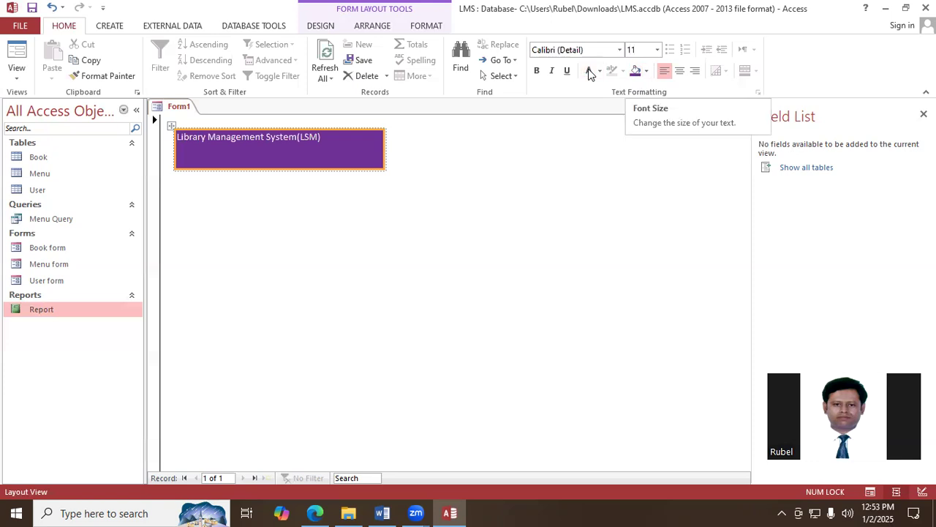
type("18")
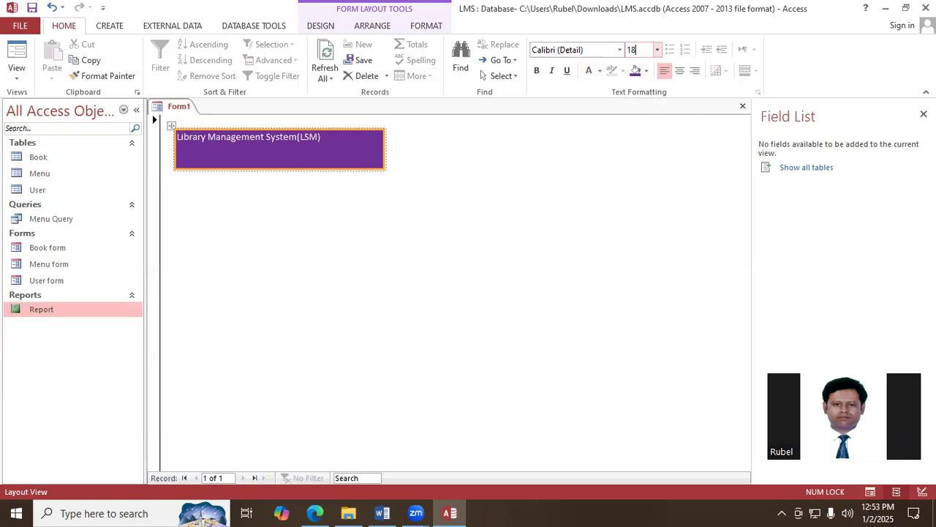
key("Return")
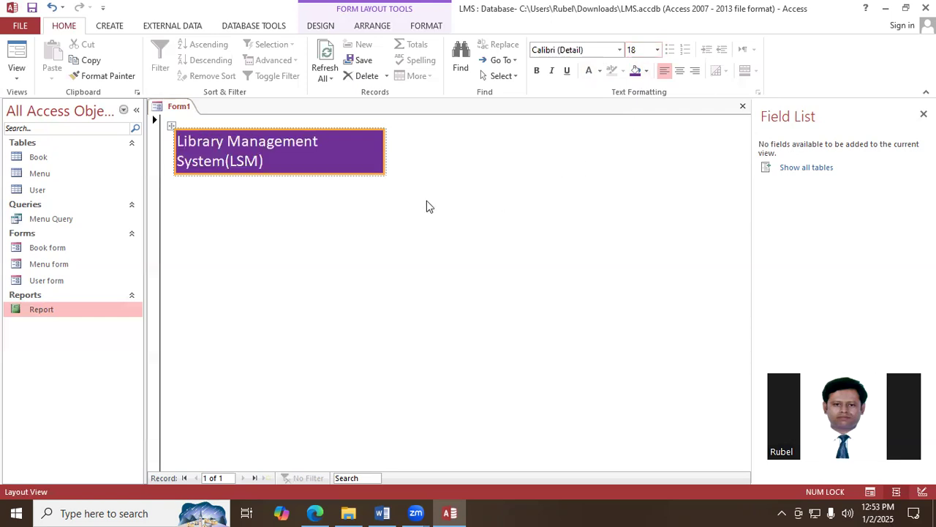
left_click_drag(385, 152, 411, 153)
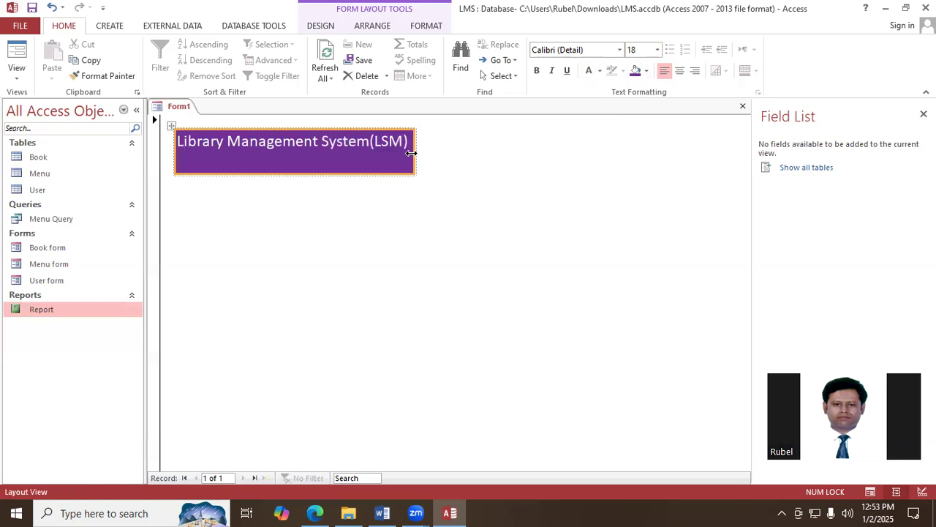
- Insert a leading space before the title text and widen the label slightly to leave a matching margin at its end
left_click(182, 143)
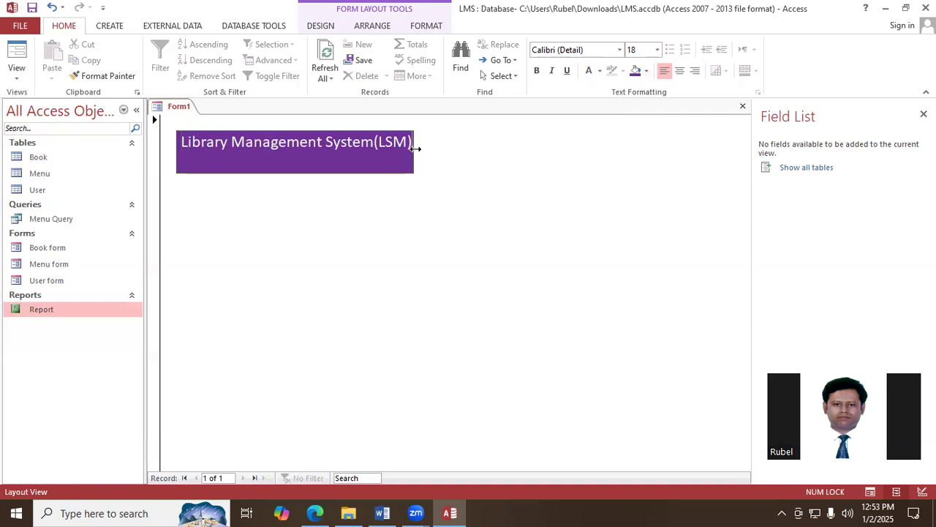
left_click(476, 159)
left_click(415, 153)
left_click_drag(412, 147, 419, 148)
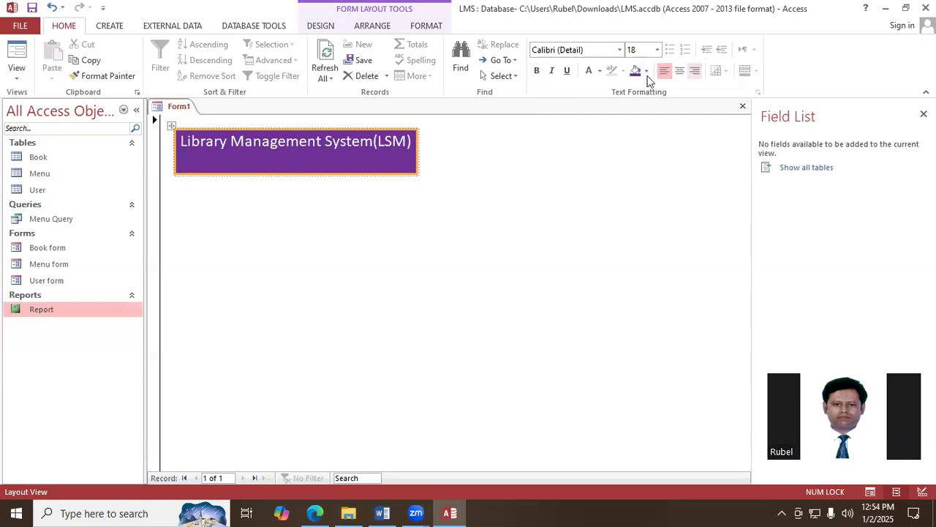
- Make the title bold in a label one text line high, and move the label to the upper middle of the form
left_click(536, 70)
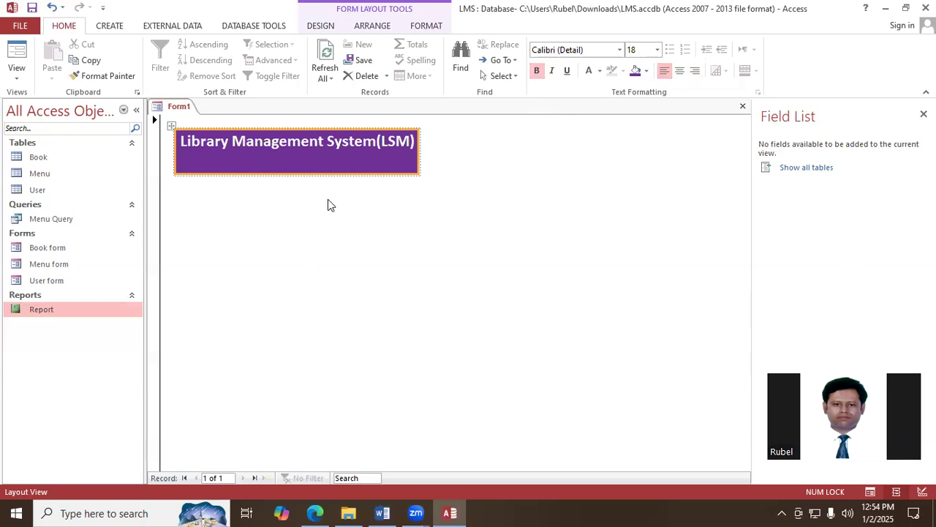
left_click_drag(294, 172, 294, 155)
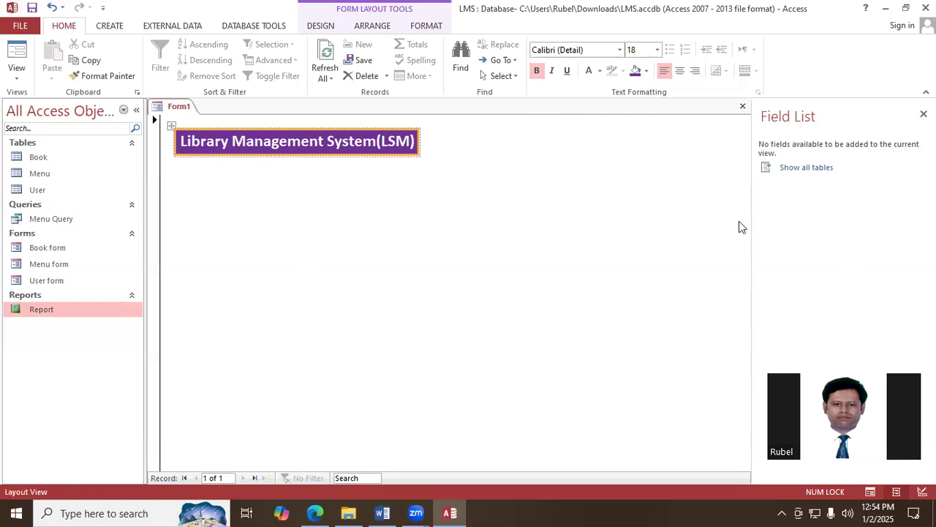
left_click_drag(271, 139, 405, 205)
left_click_drag(417, 228, 440, 210)
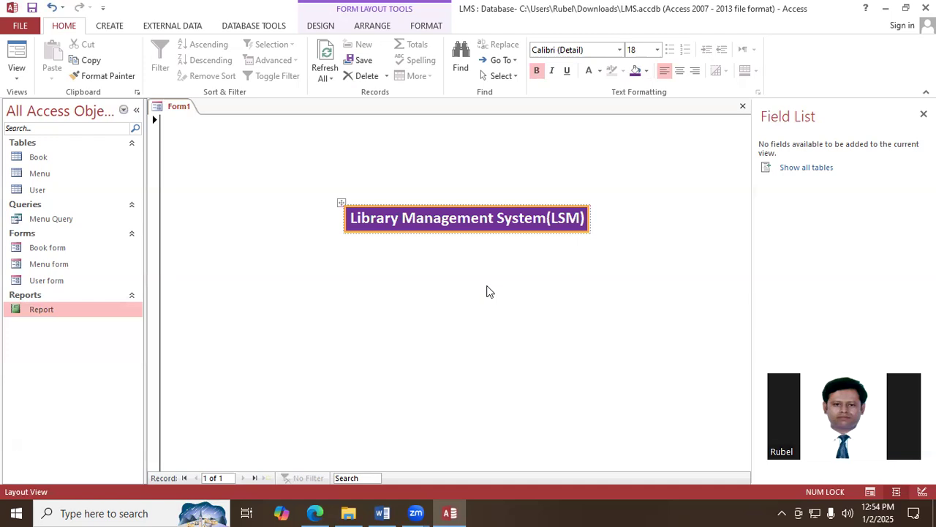
- Add a command button directly below the title with the Form Operations action Open Form, opening Book form with all records
left_click(322, 27)
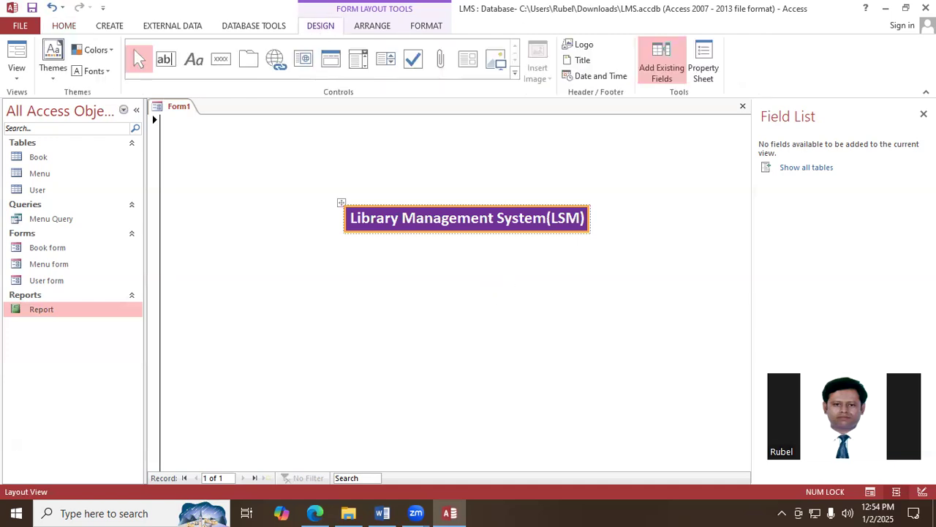
left_click(222, 60)
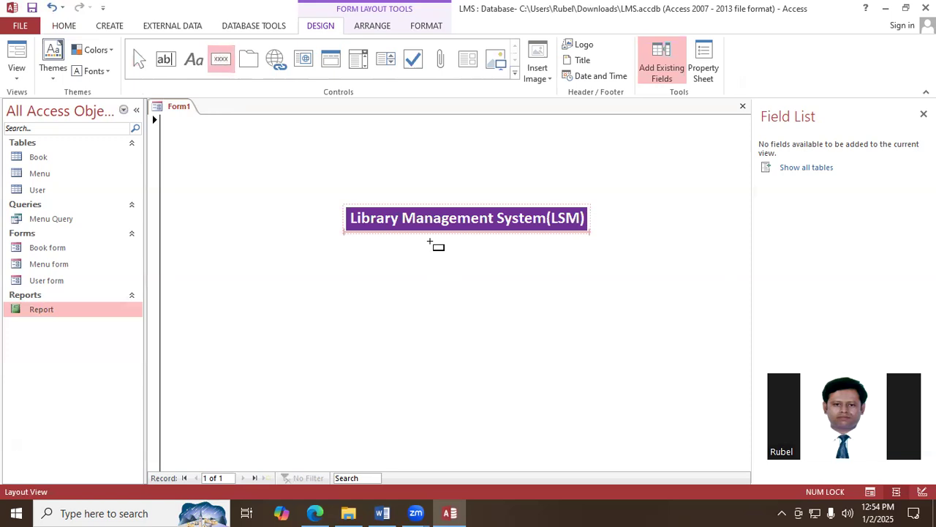
left_click(430, 242)
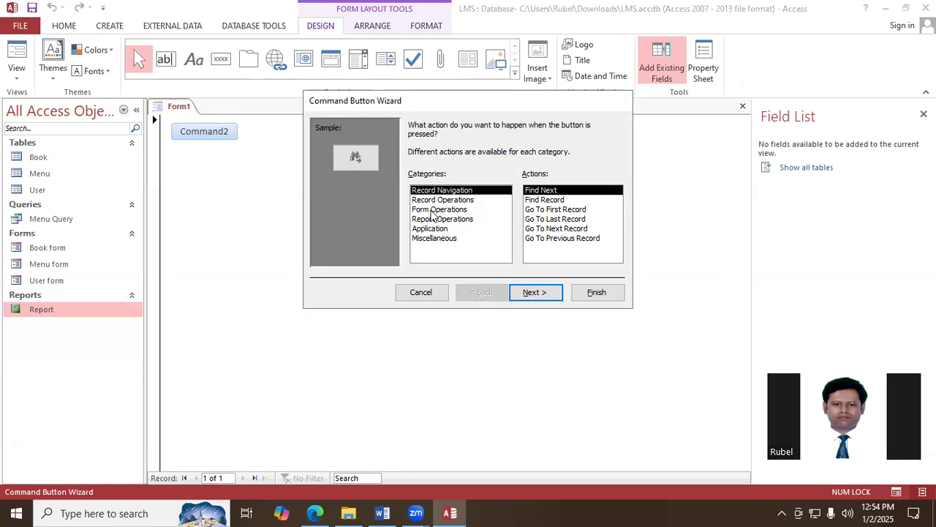
left_click(437, 209)
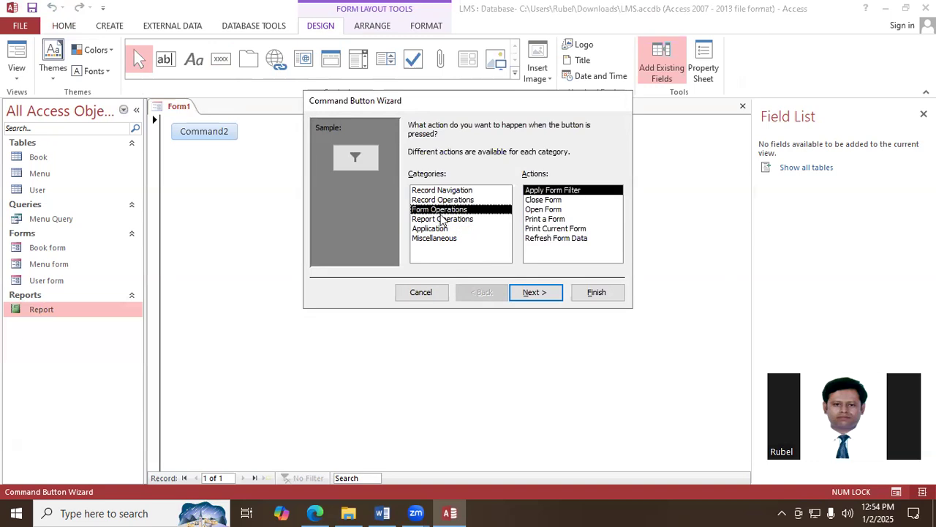
left_click(554, 211)
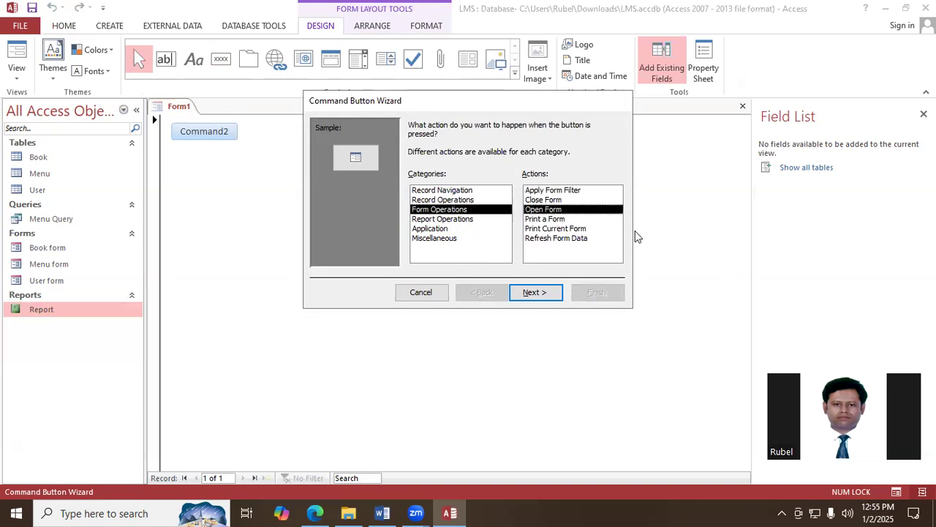
left_click(534, 293)
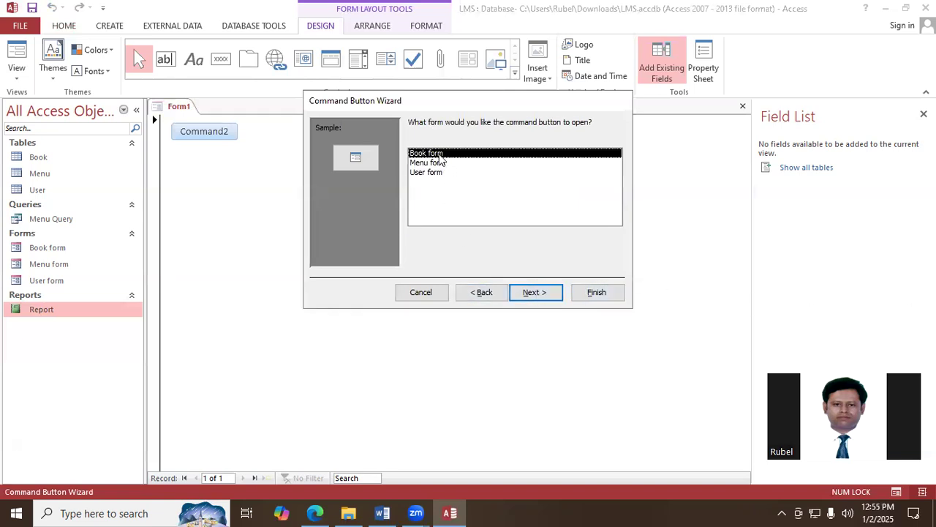
left_click(532, 293)
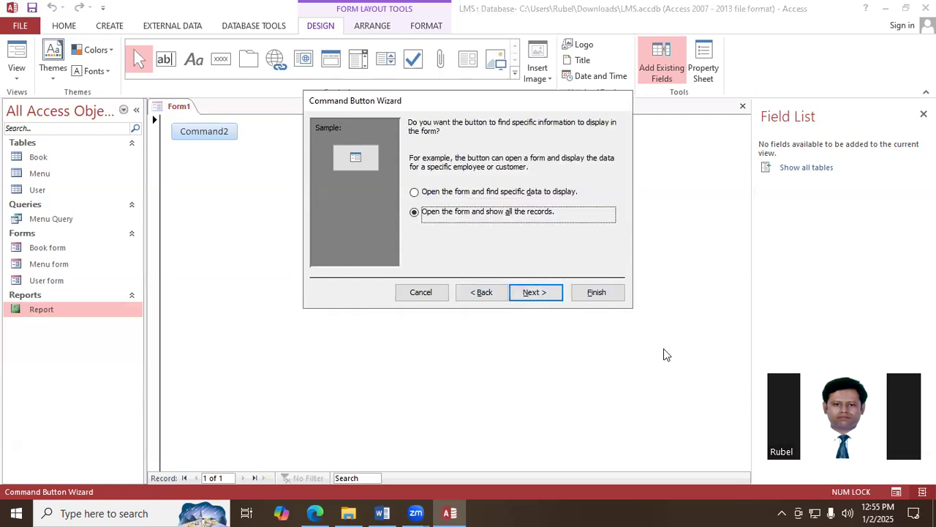
left_click(558, 296)
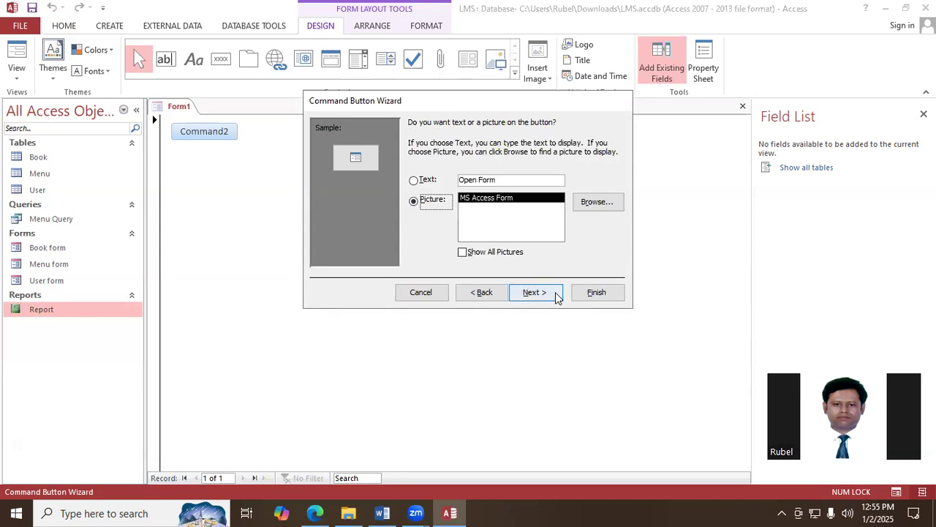
- Give the button the text caption "Add New Book", keep its default name and complete the Command Button Wizard
left_click(415, 180)
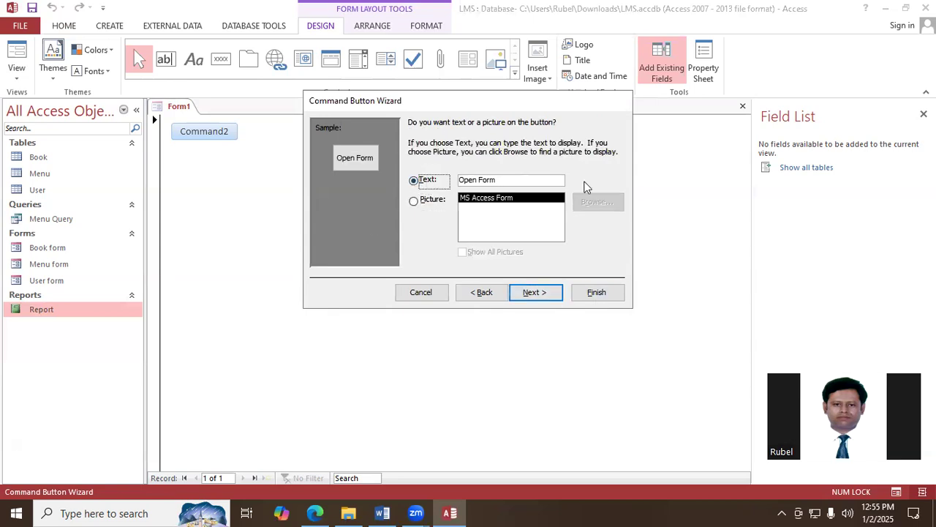
left_click(524, 182)
key("BackSpace")
key("BackSpace")
key("BackSpace")
key("BackSpace")
key("BackSpace")
key("BackSpace")
key("BackSpace")
key("BackSpace")
key("BackSpace")
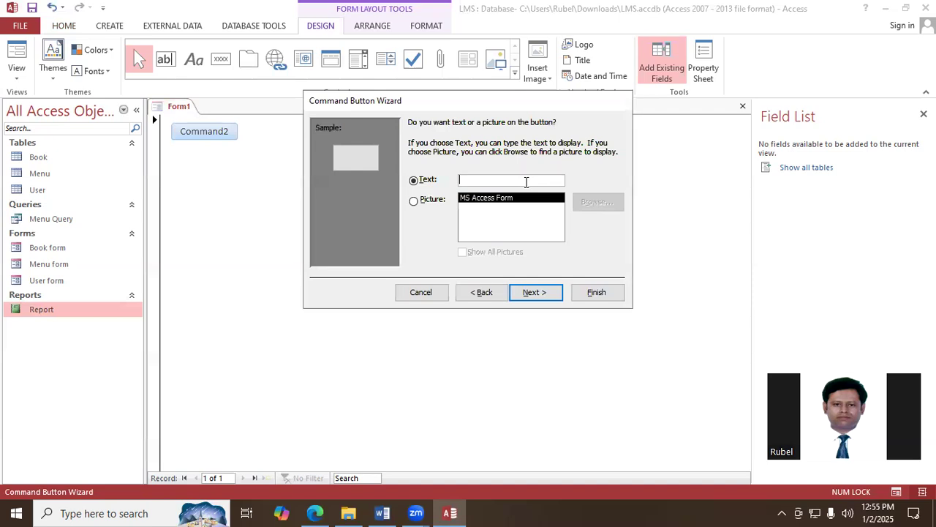
type("Add New Book")
left_click(554, 292)
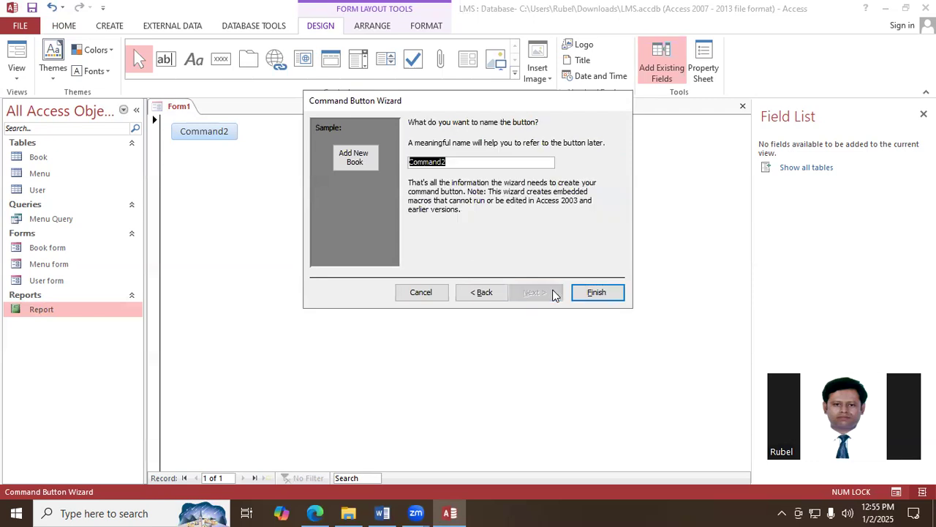
left_click(597, 293)
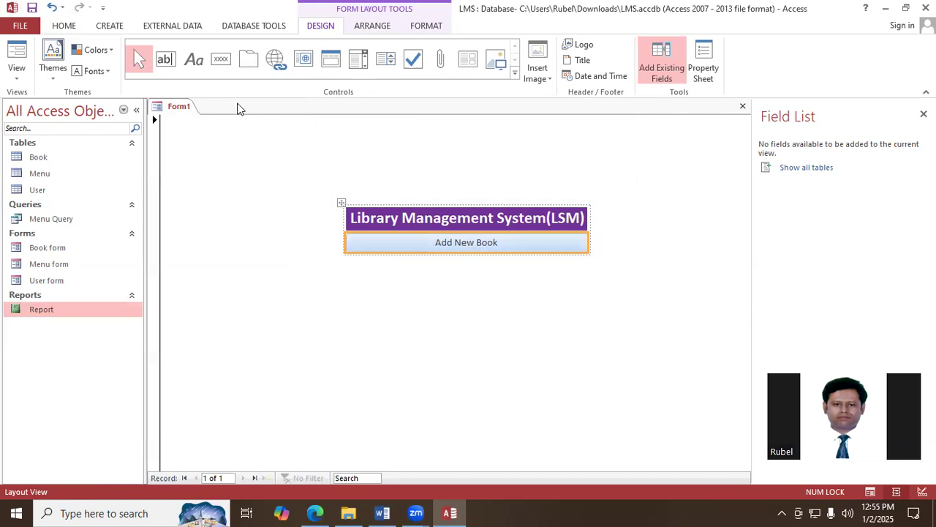
- Add a command button directly below Add New Book with the Form Operations action Open Form, opening User form with all records
left_click(221, 59)
left_click(462, 268)
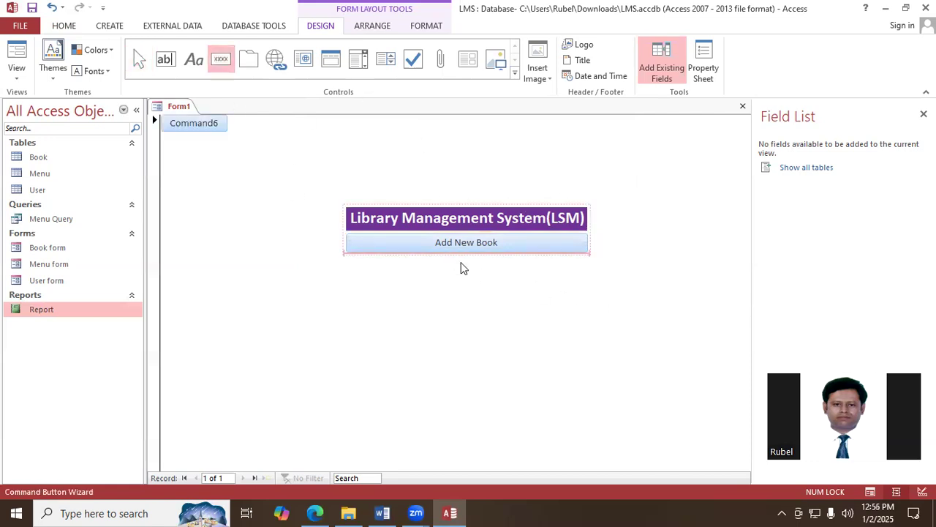
left_click(440, 211)
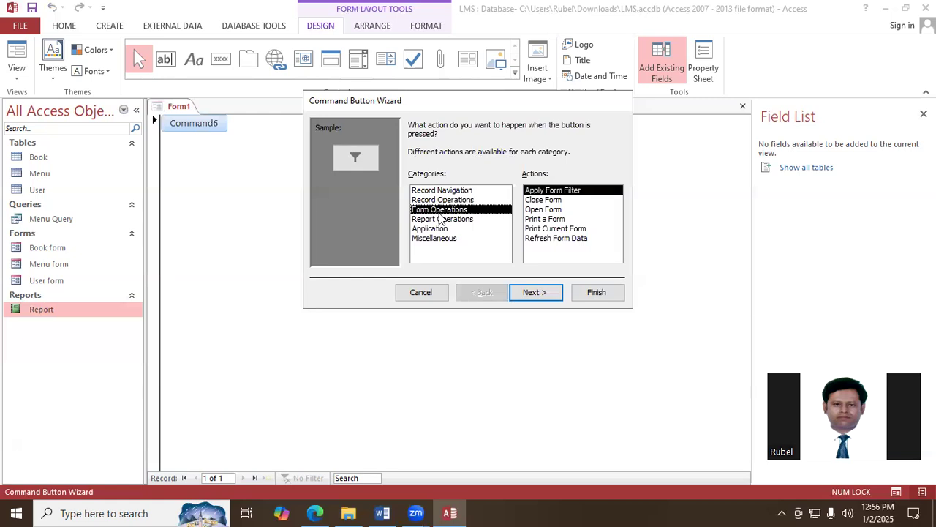
left_click(541, 210)
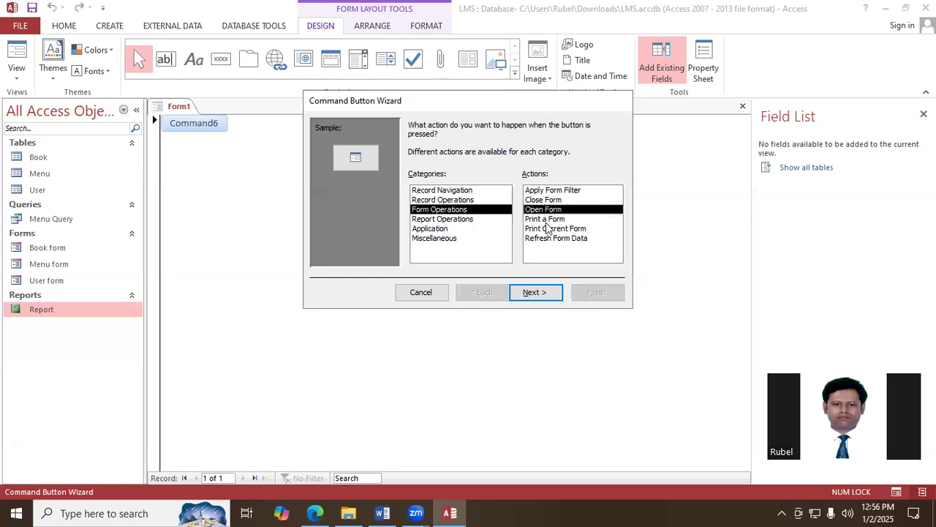
left_click(534, 292)
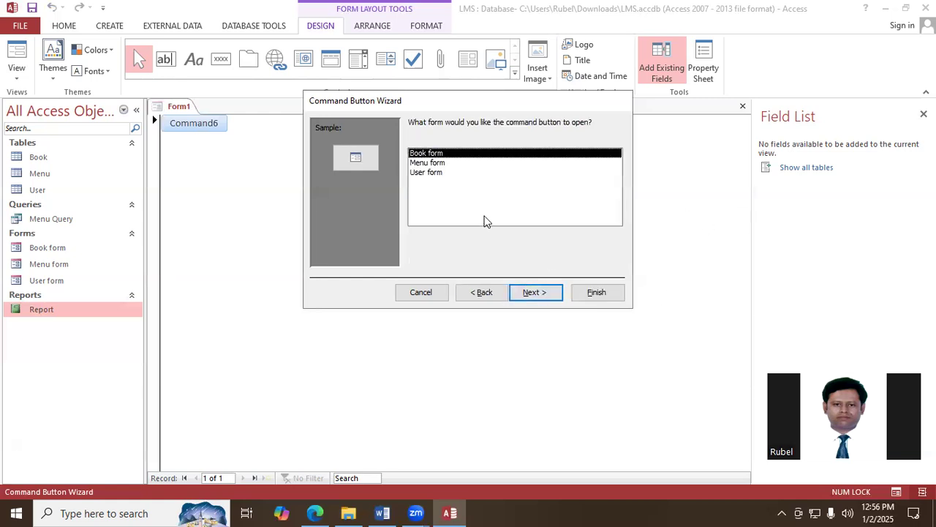
left_click(434, 175)
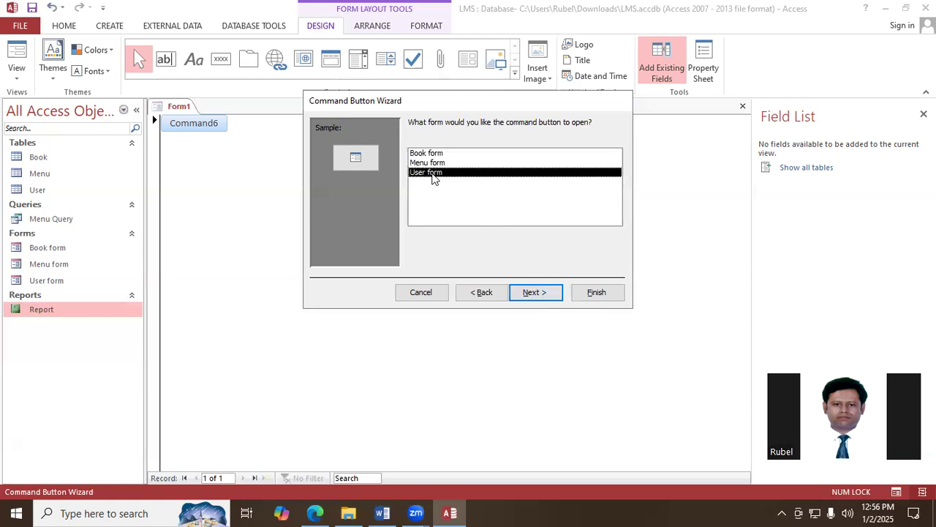
left_click(548, 299)
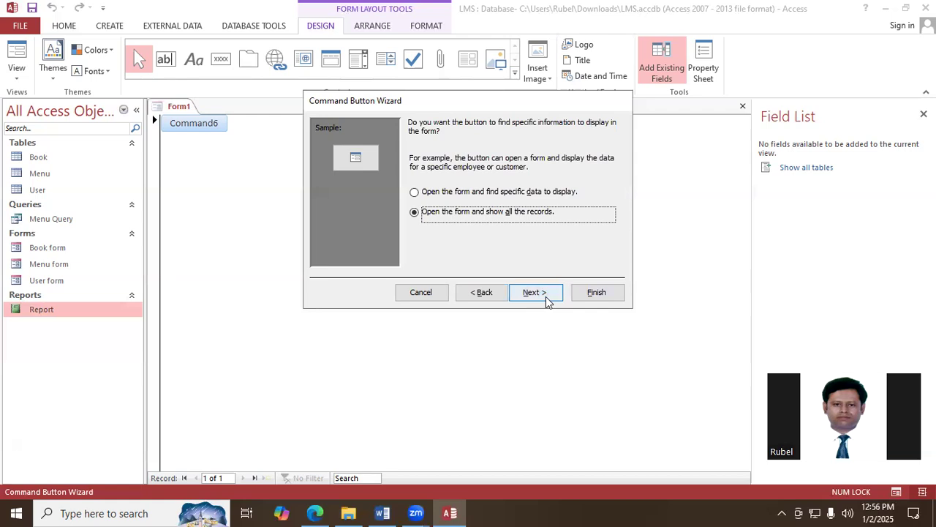
left_click(548, 299)
- Give the button the text caption "Add New User", keep its default name and complete the Command Button Wizard
left_click(414, 180)
left_click(519, 181)
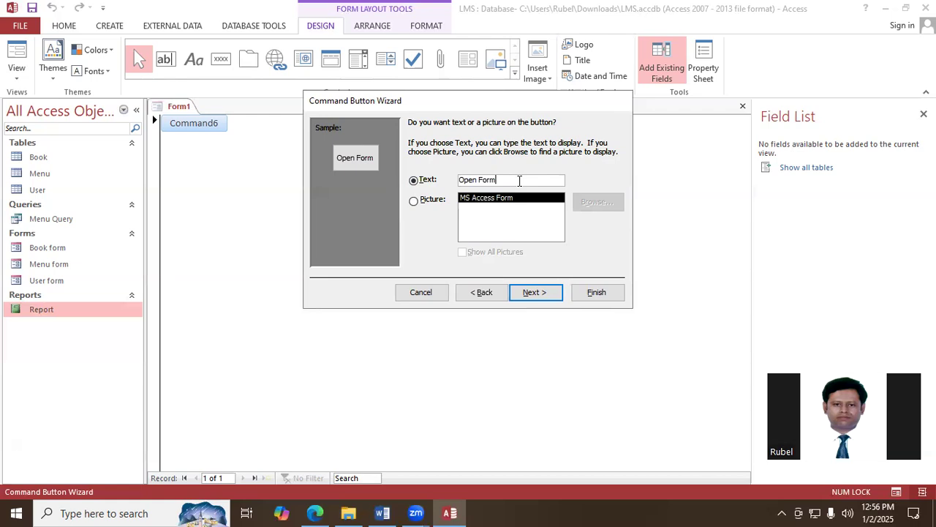
key("BackSpace")
key("BackSpace")
key("BackSpace")
key("BackSpace")
key("BackSpace")
key("BackSpace")
key("BackSpace")
key("BackSpace")
key("BackSpace")
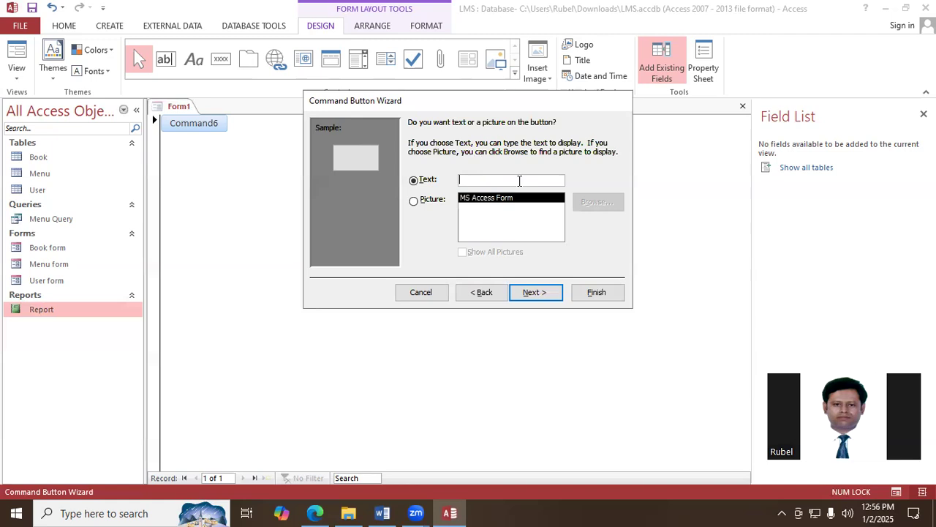
type("Add New User")
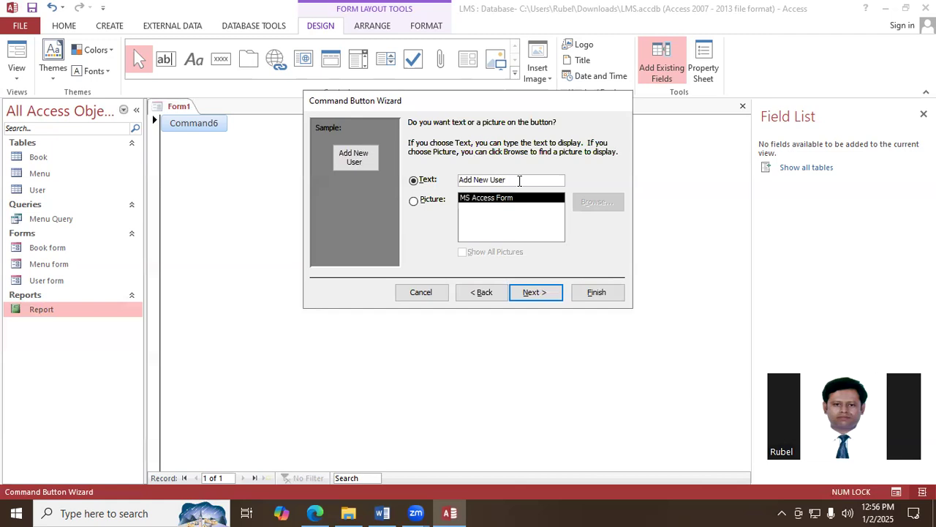
left_click(532, 292)
left_click(592, 292)
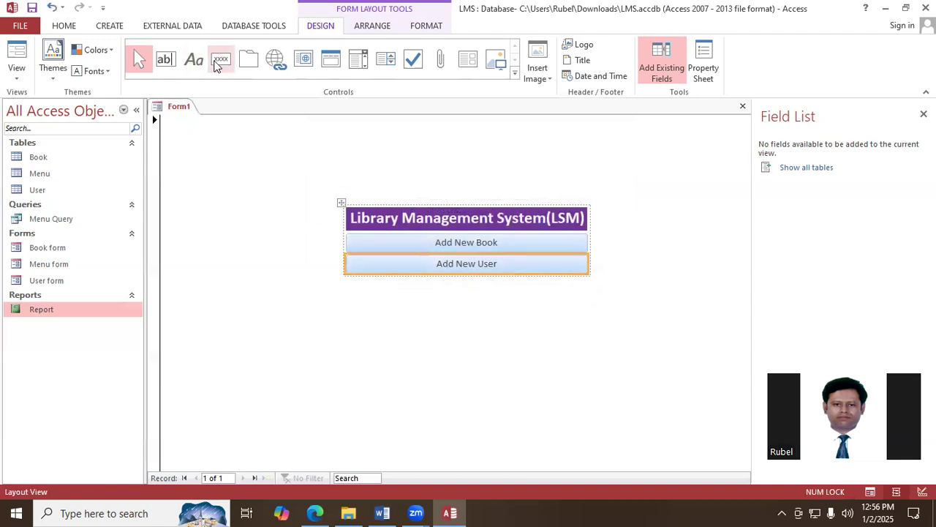
- Add a command button directly below Add New User with the Form Operations action Open Form, opening Menu form with all records
left_click(221, 62)
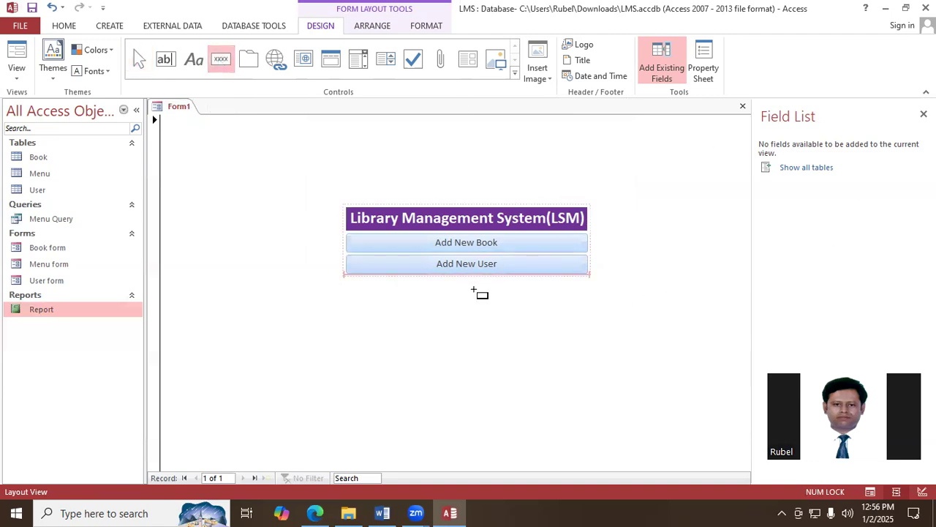
left_click(469, 286)
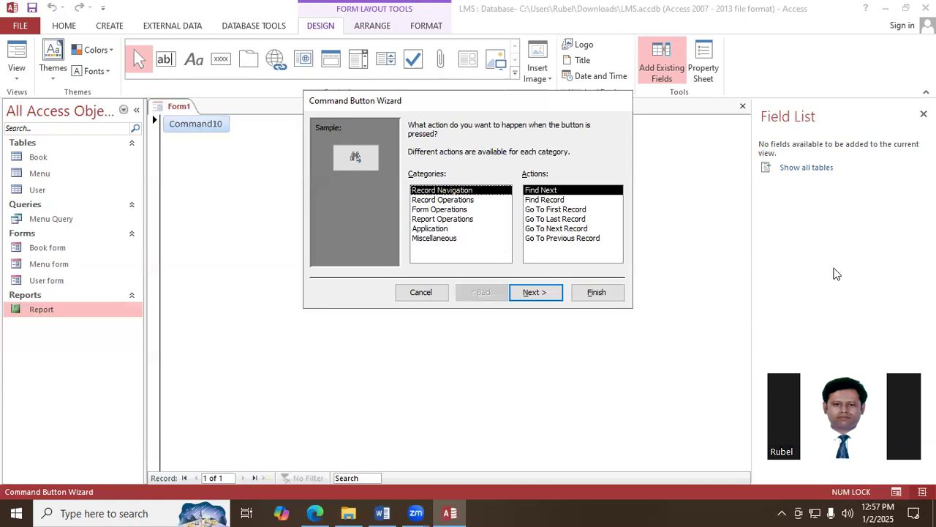
left_click(447, 210)
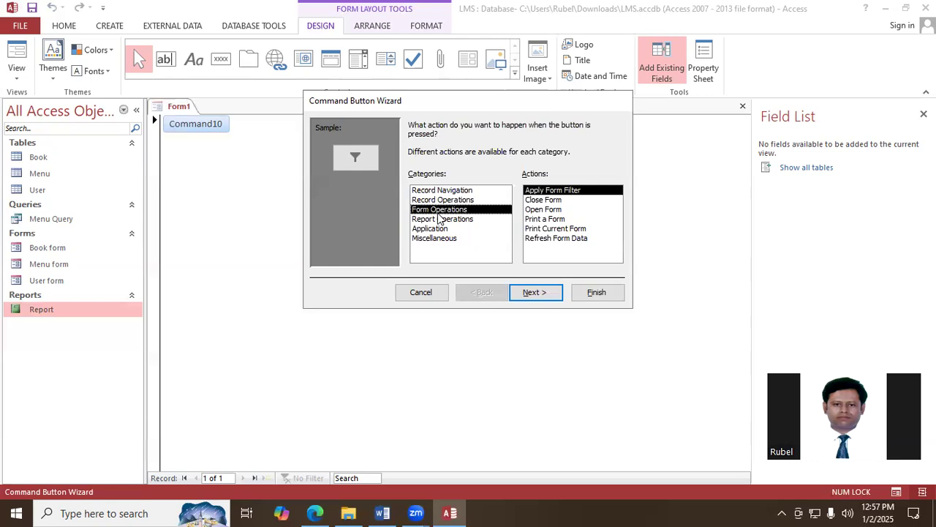
left_click(545, 210)
left_click(538, 292)
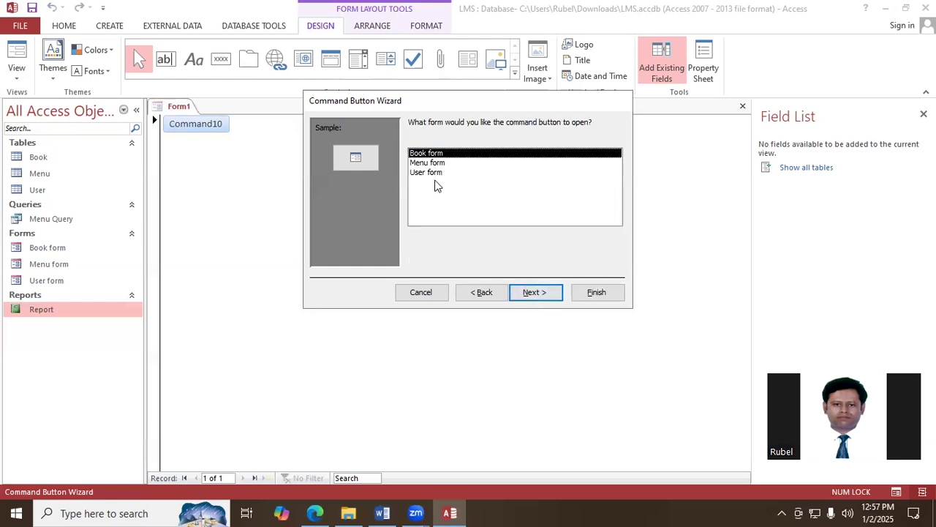
left_click(432, 164)
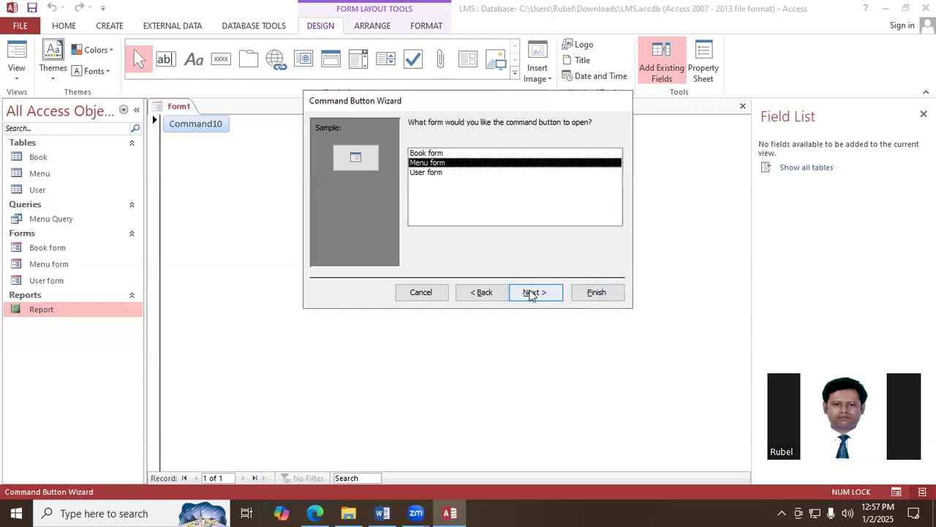
left_click(535, 291)
left_click(542, 292)
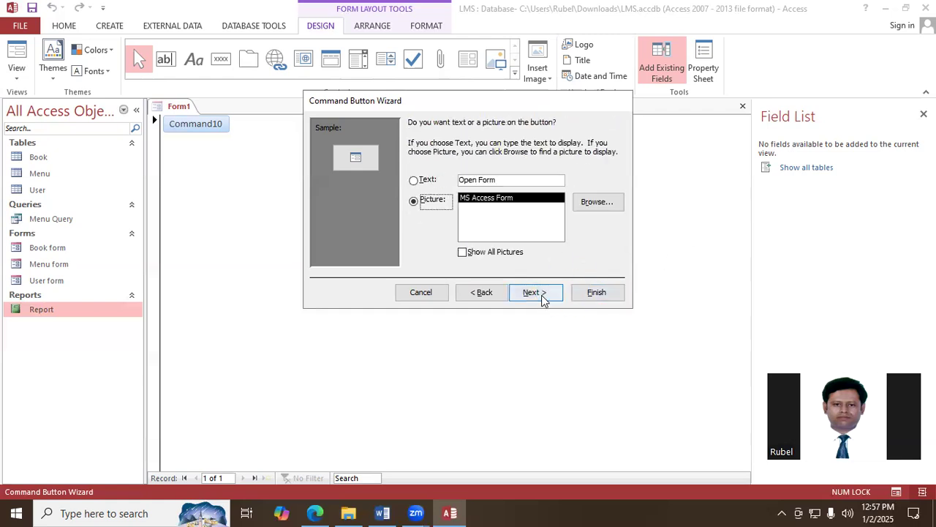
- Give the button the text caption "Issue Book", keep its default name and complete the Command Button Wizard
left_click(414, 180)
left_click(530, 183)
key("BackSpace")
key("BackSpace")
key("BackSpace")
key("BackSpace")
key("BackSpace")
key("BackSpace")
key("BackSpace")
key("BackSpace")
key("BackSpace")
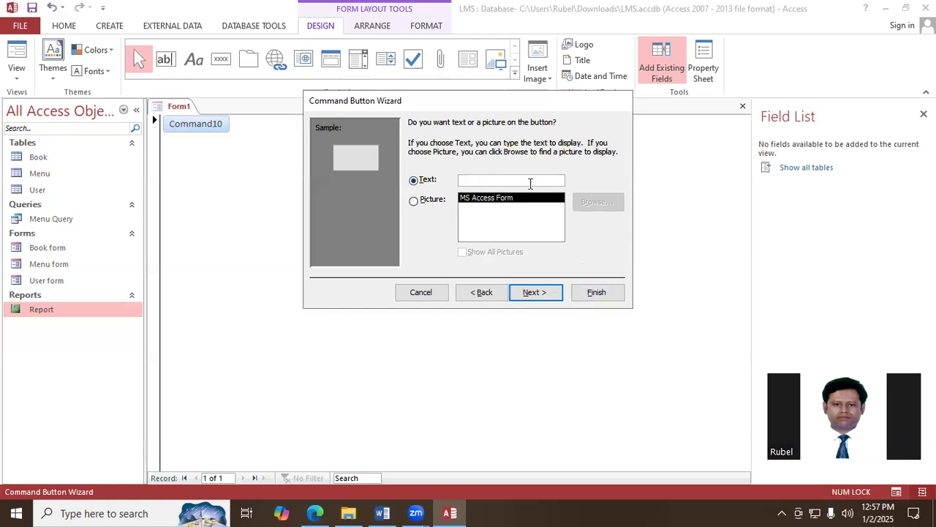
type("Issue Book")
left_click(547, 296)
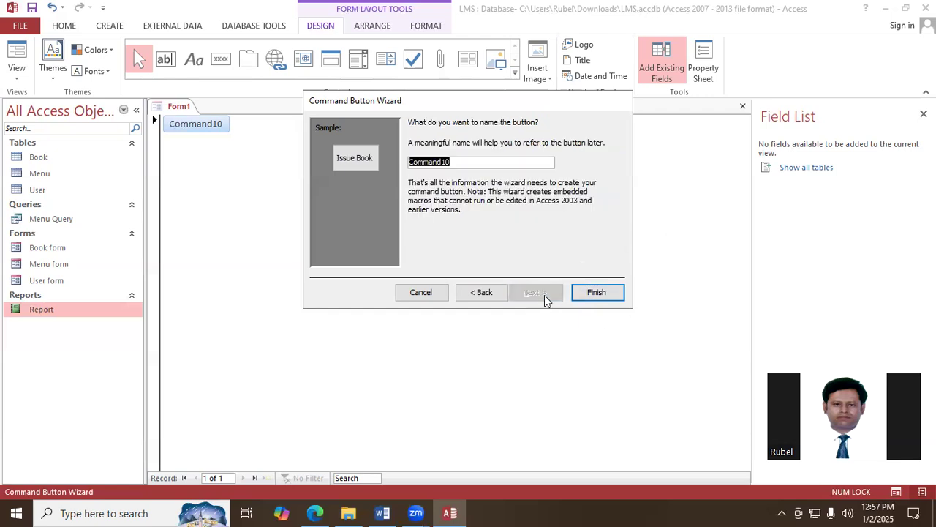
left_click(596, 292)
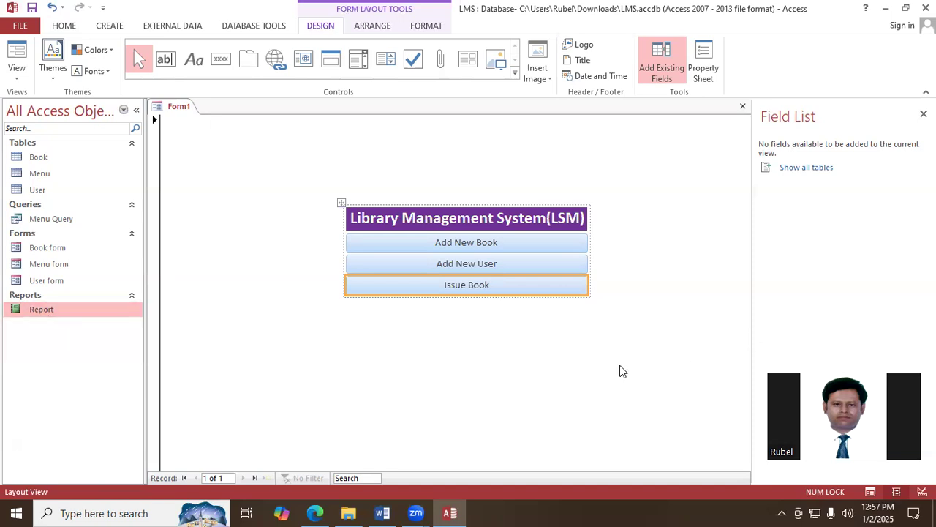
- Add a command button directly below Issue Book with the Report Operations action Open Report, opening the report named Report
left_click(222, 61)
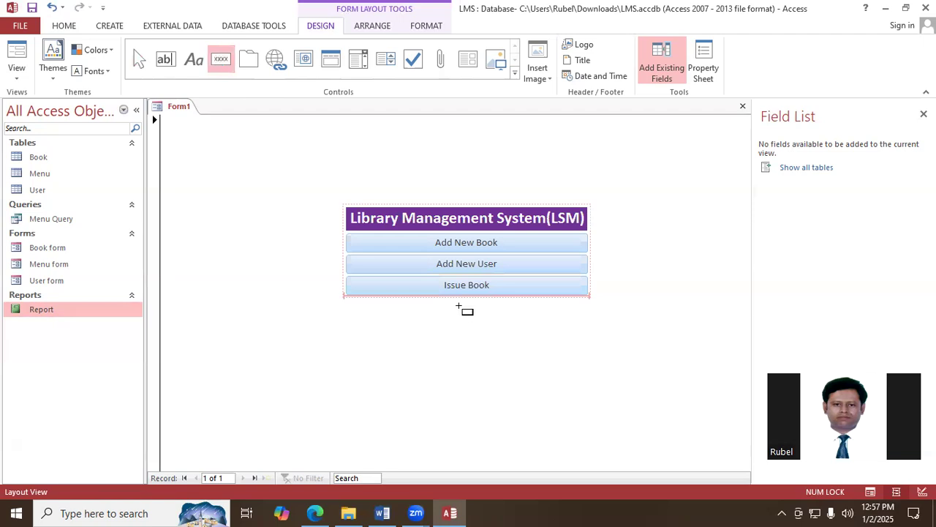
left_click(459, 306)
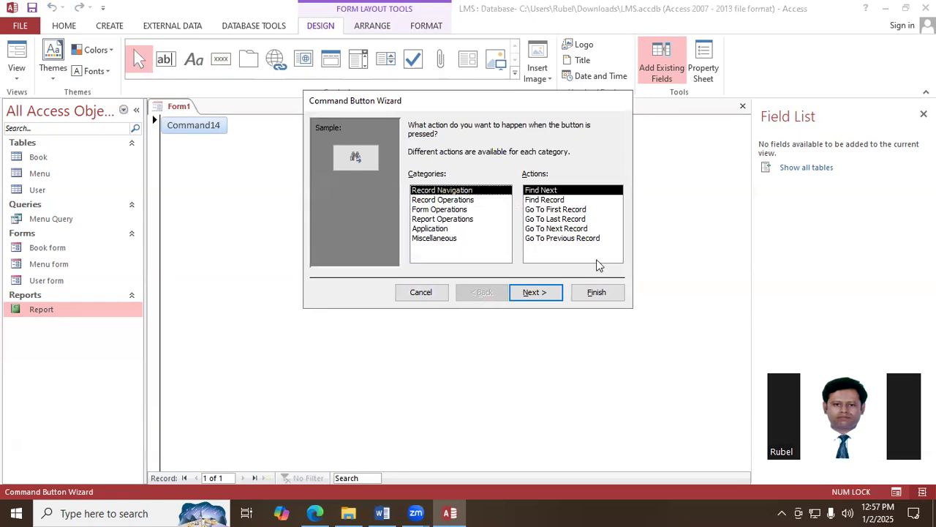
left_click(449, 210)
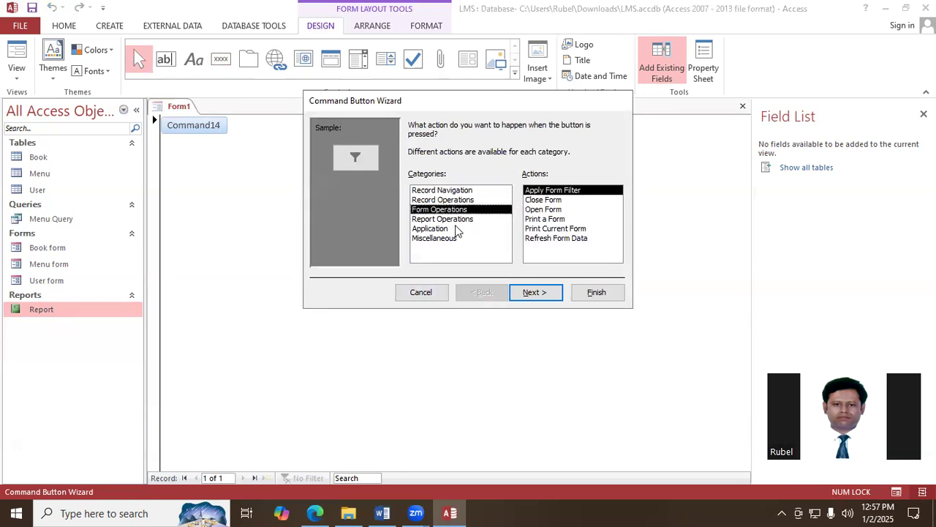
left_click(444, 220)
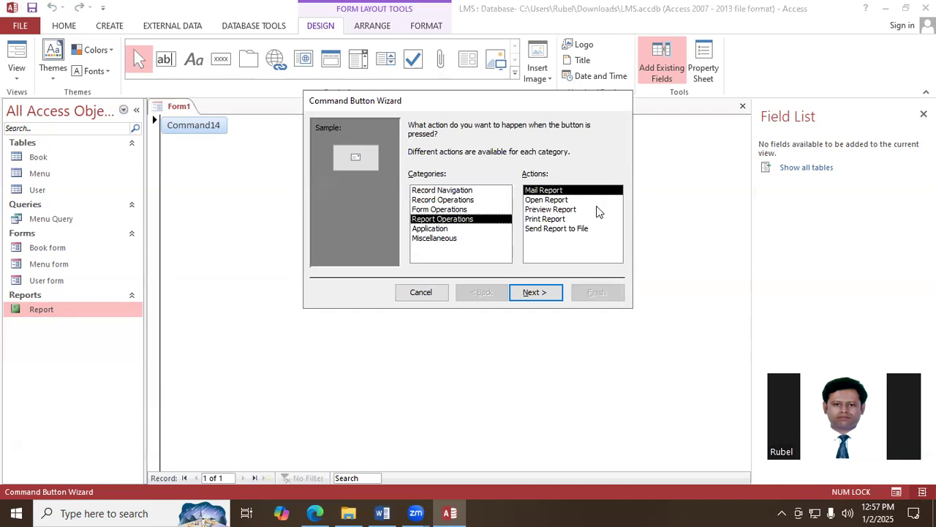
left_click(549, 201)
left_click(539, 294)
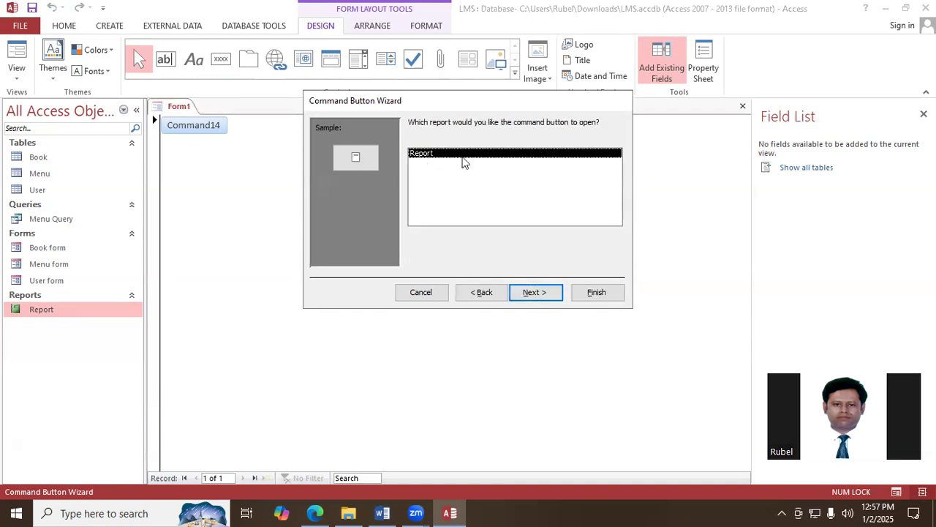
left_click(548, 296)
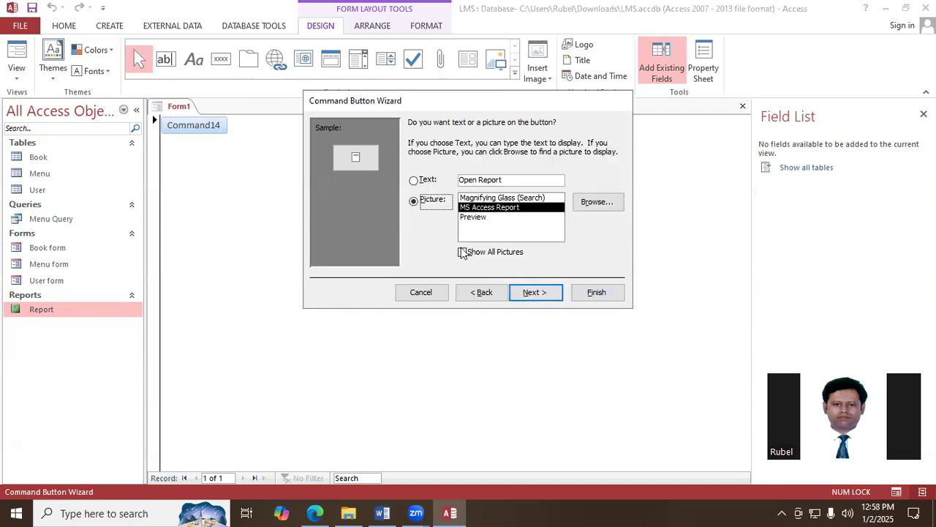
- Give the button the text caption "Book Issue Report", keep its default name and complete the Command Button Wizard
left_click(414, 180)
left_click(528, 180)
key("BackSpace")
key("BackSpace")
key("BackSpace")
key("BackSpace")
key("BackSpace")
key("BackSpace")
key("BackSpace")
key("BackSpace")
key("BackSpace")
key("BackSpace")
key("BackSpace")
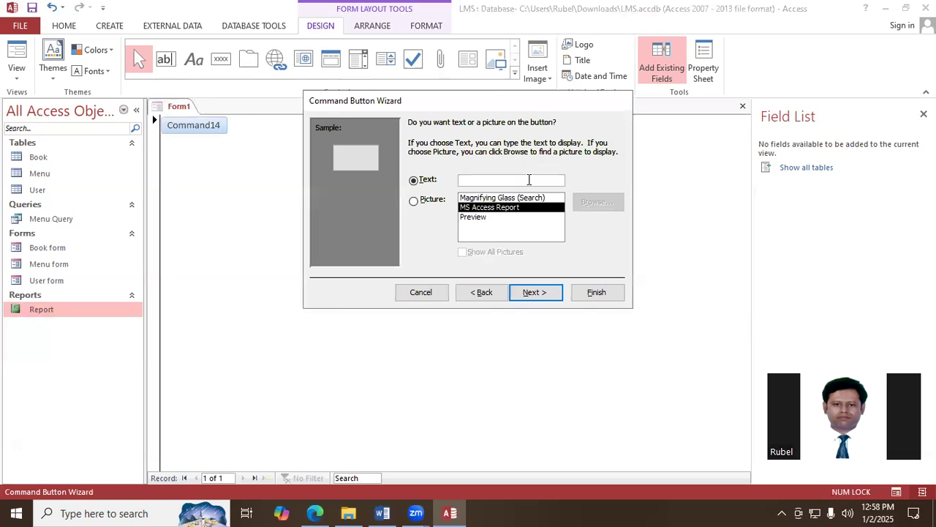
type("Book Issue Report")
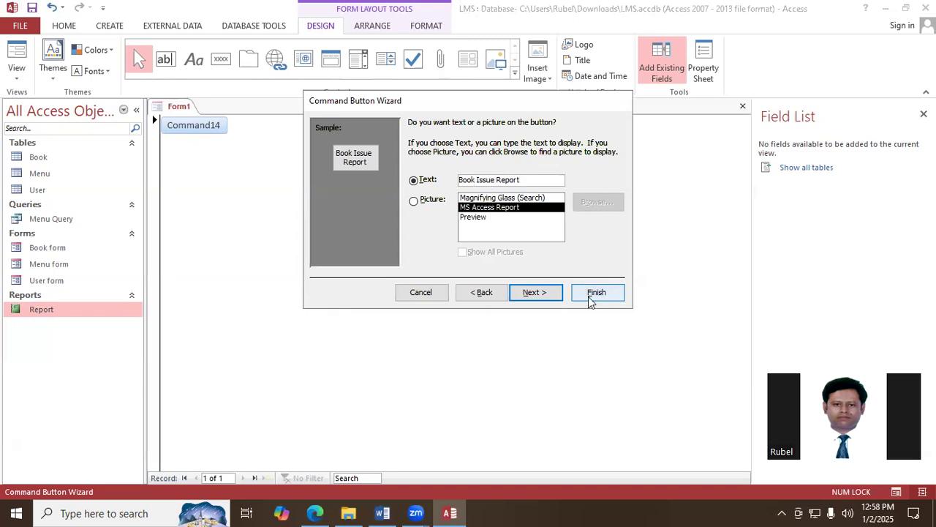
left_click(545, 292)
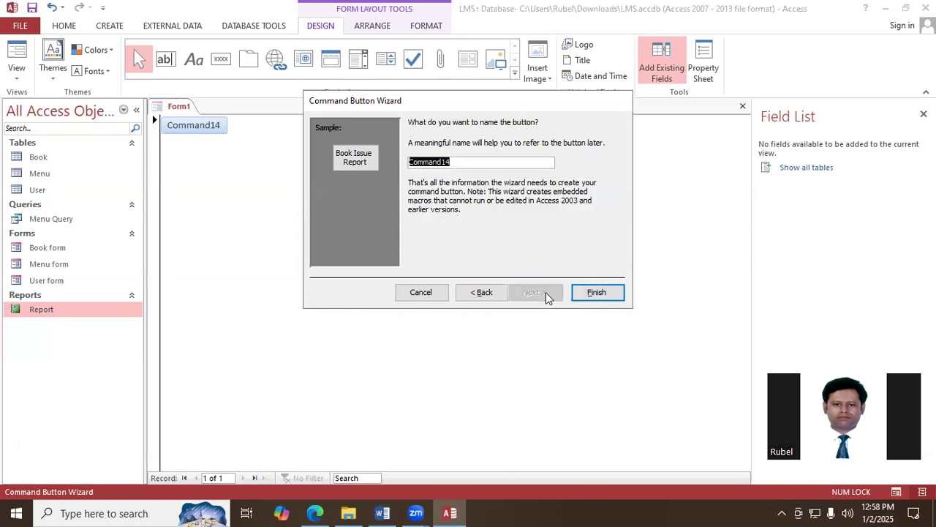
left_click(617, 292)
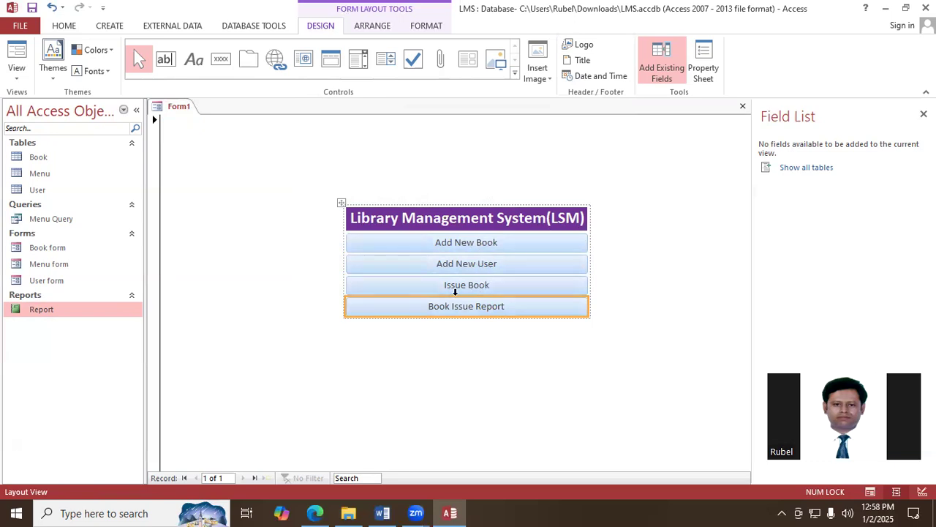
- Set the captions of all four command buttons to font size 15 and bold
left_click(462, 244, "ctrl")
left_click(475, 268, "ctrl")
left_click(476, 285, "ctrl")
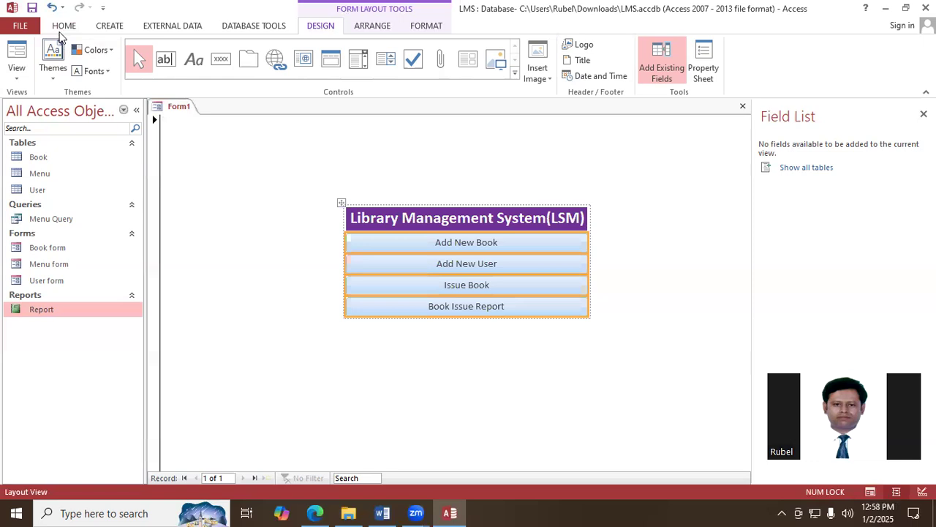
left_click(61, 29)
left_click(643, 50)
type("15")
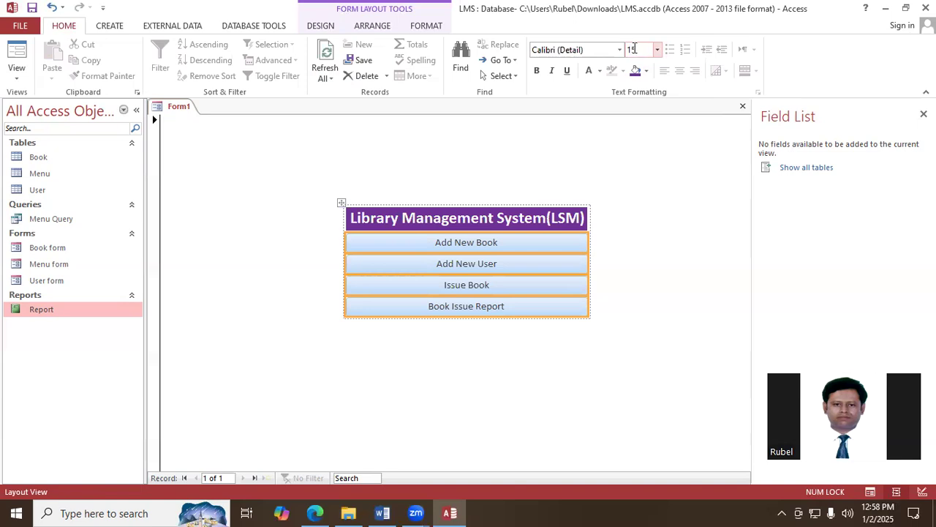
key("Return")
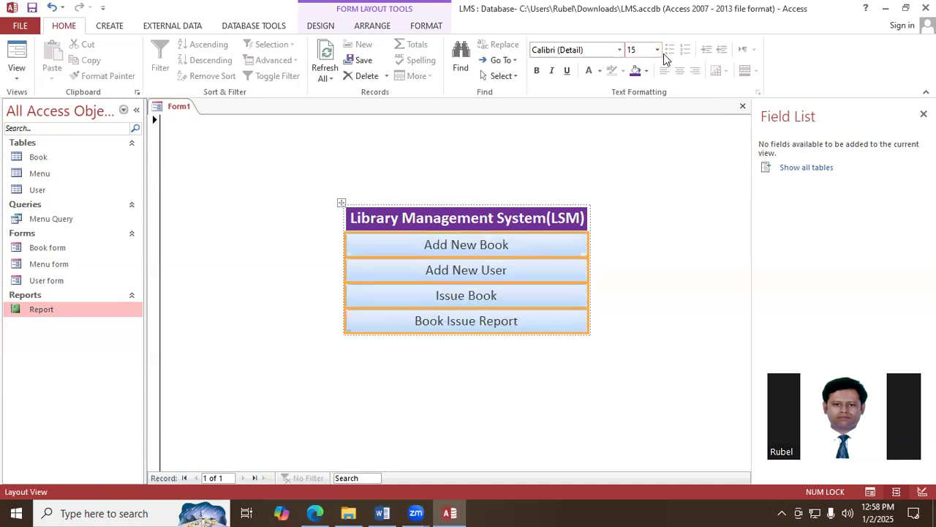
left_click(537, 73)
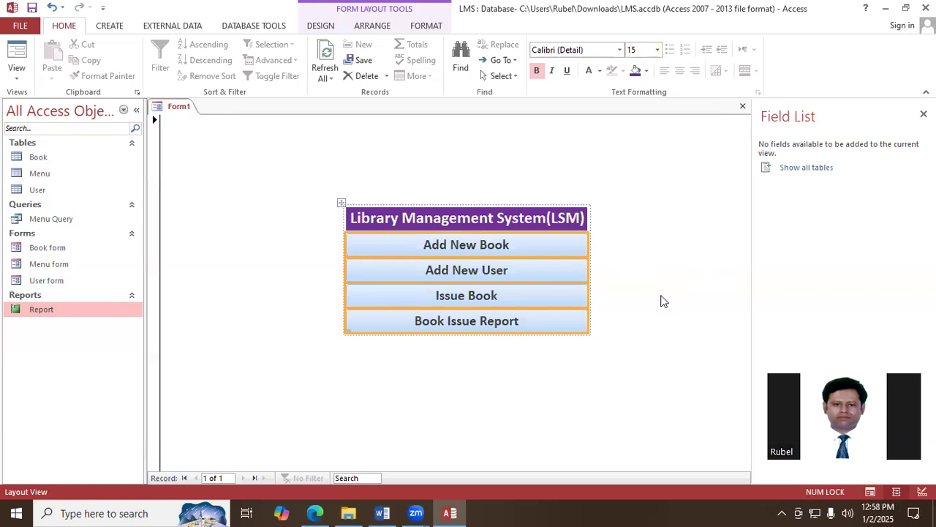
left_click(632, 277)
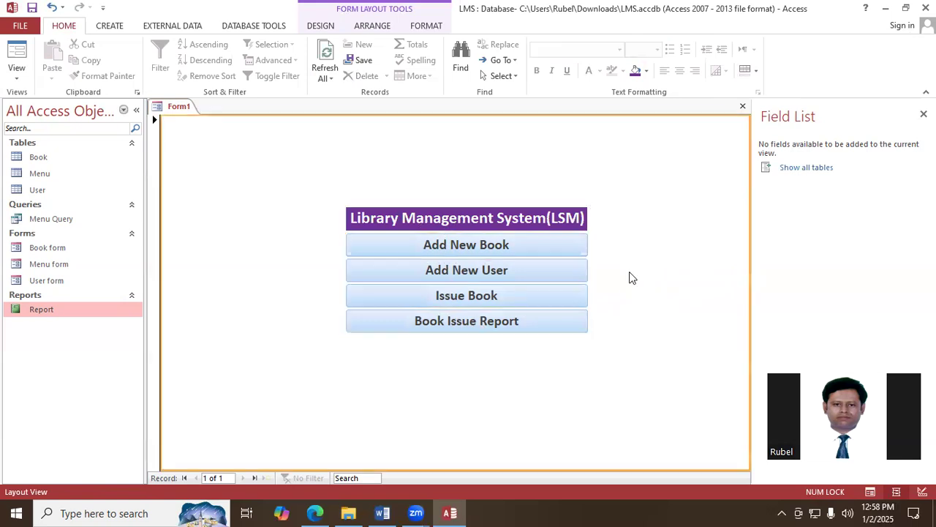
- Set the font colour of all four command buttons' captions to white
left_click(466, 253)
left_click(471, 269, "shift")
left_click(476, 296, "shift")
left_click(476, 325, "shift")
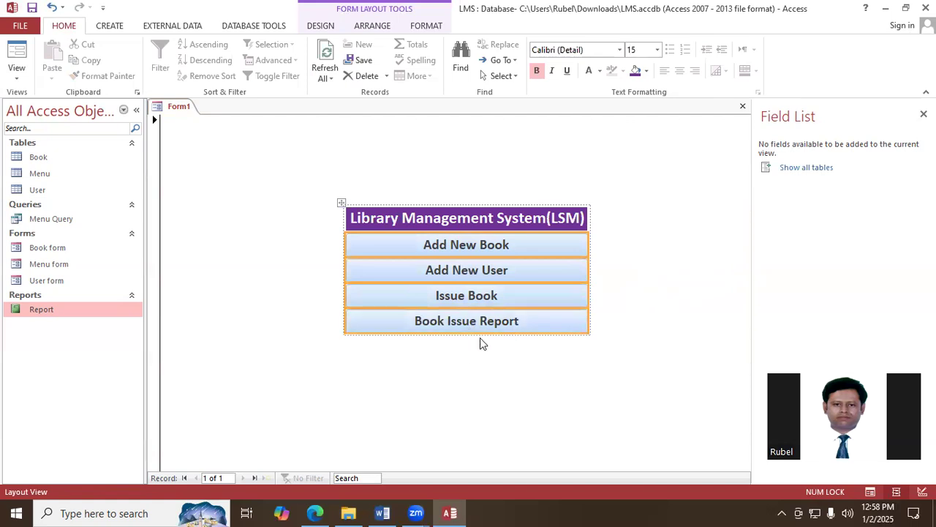
left_click(588, 73)
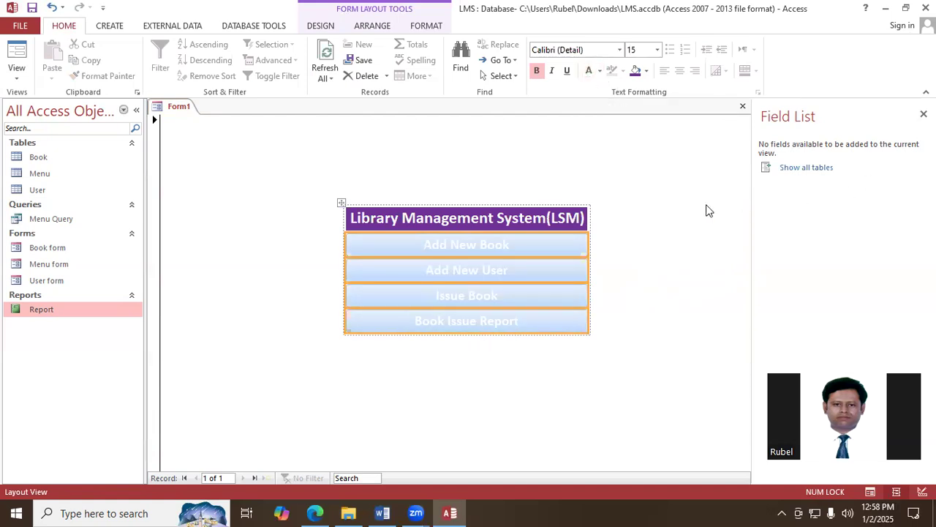
left_click(613, 313)
- Fill the Add New User button with a darker theme blue and the Issue Book button with standard red
left_click(490, 276)
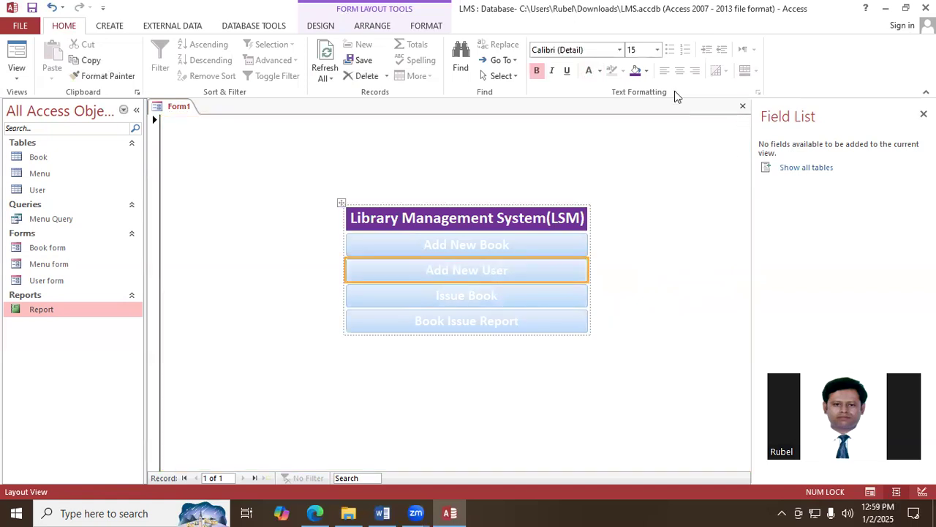
left_click(646, 71)
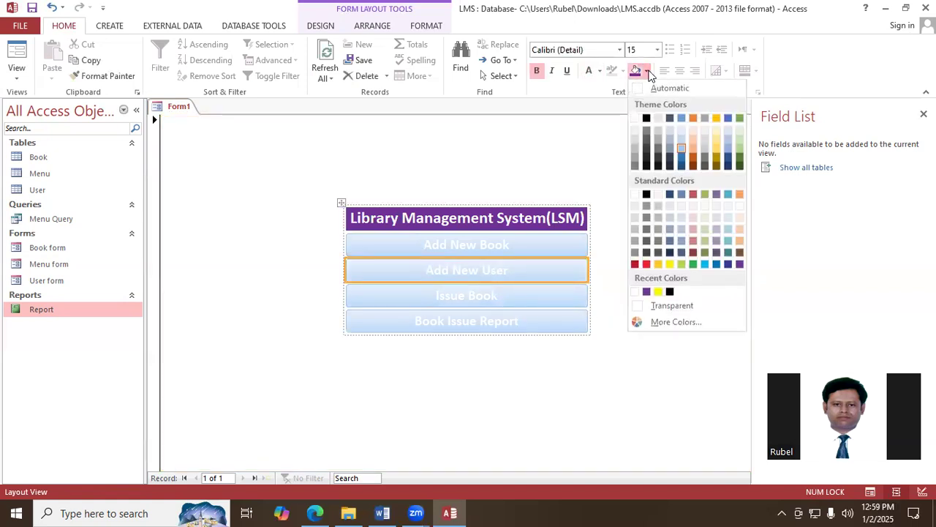
left_click(681, 158)
left_click(498, 297)
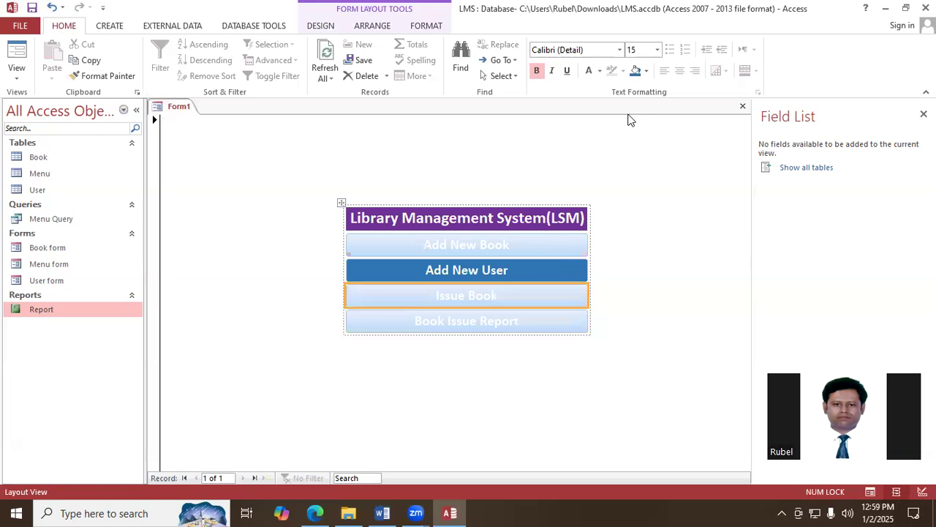
left_click(647, 70)
left_click(695, 199)
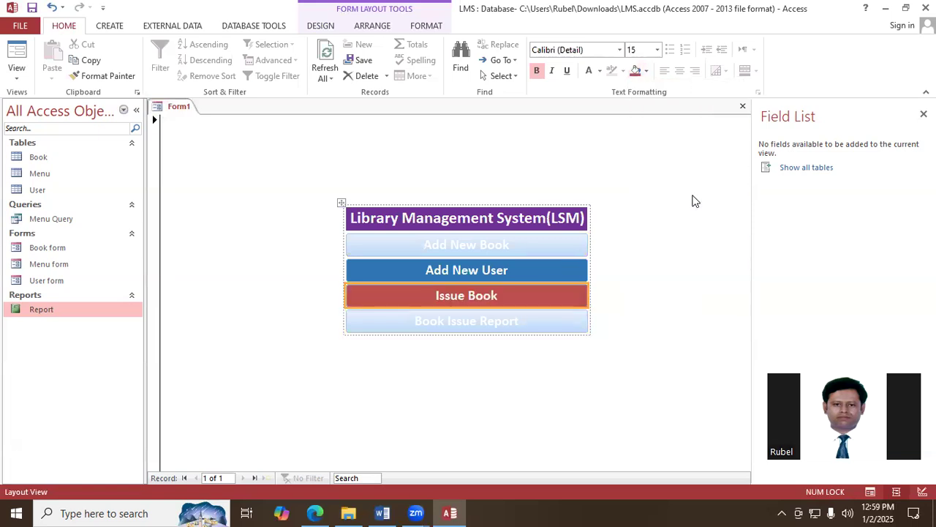
- Fill the Book Issue Report button with light green and the Add New Book button with light gold
left_click(493, 322)
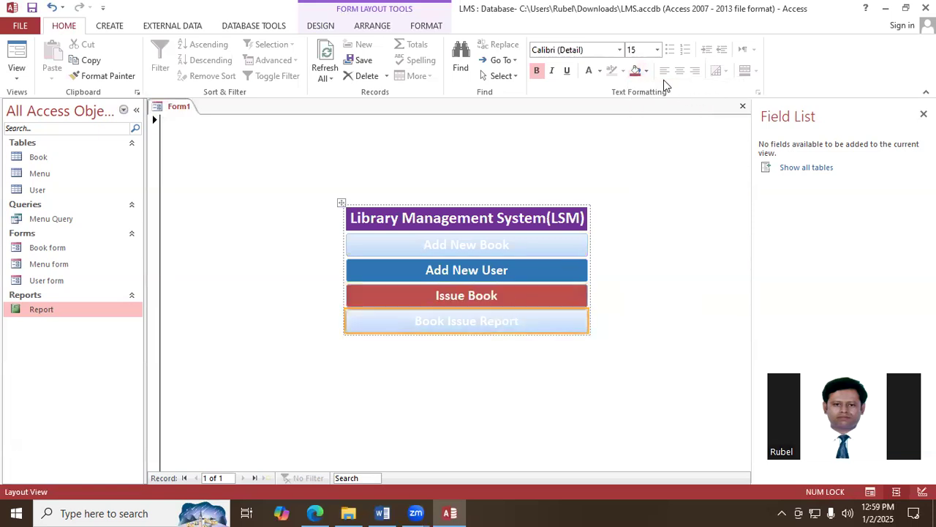
left_click(646, 71)
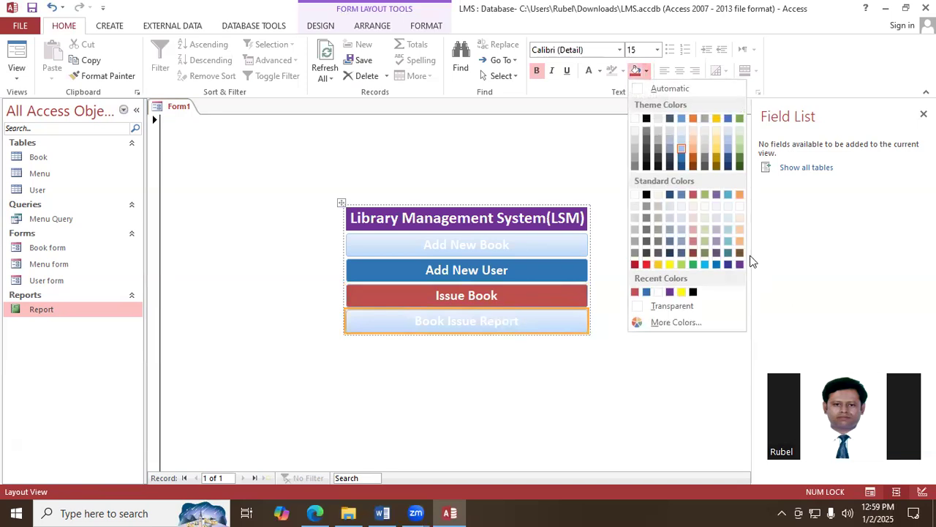
left_click(685, 264)
left_click(474, 244)
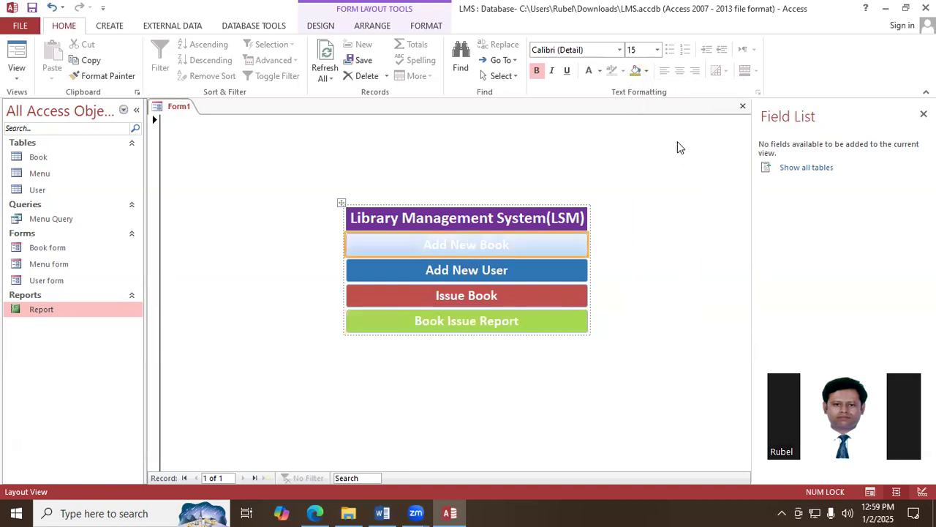
left_click(647, 70)
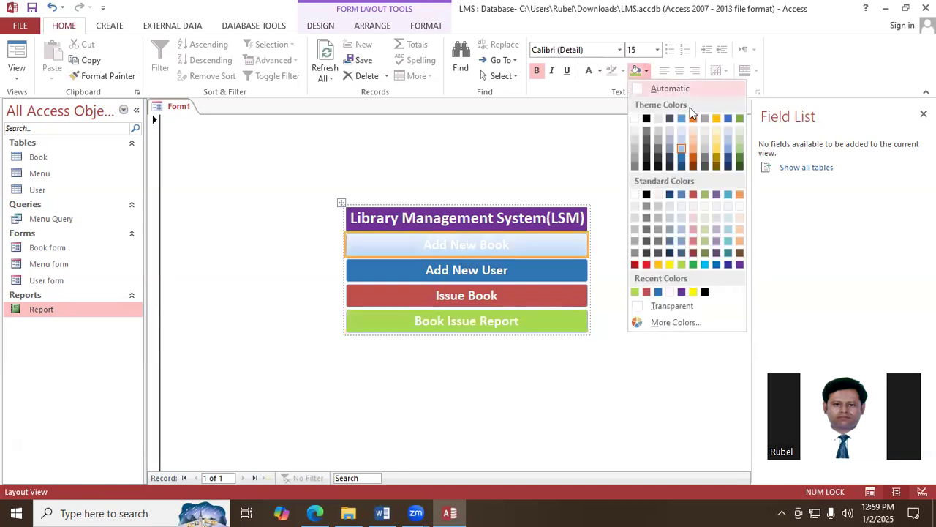
left_click(716, 141)
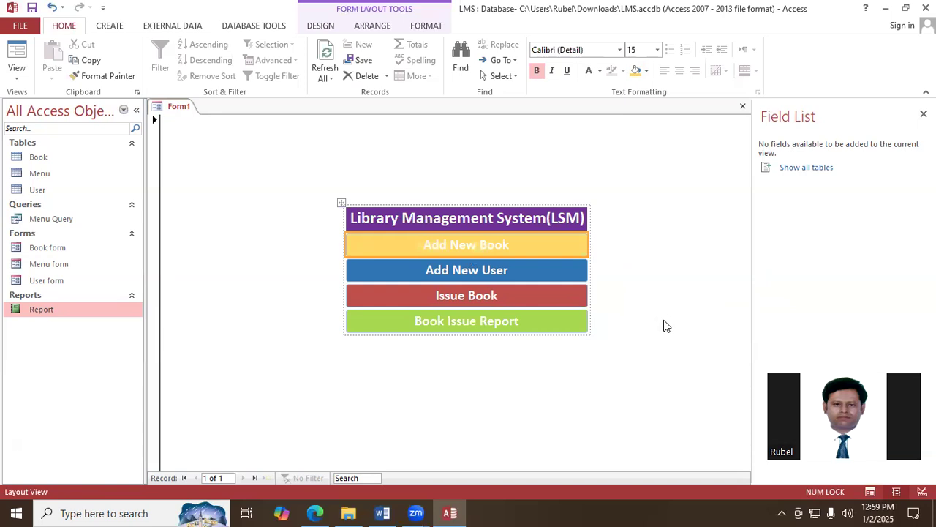
- Save the main form under the name Library and close it
right_click(181, 111)
left_click(212, 118)
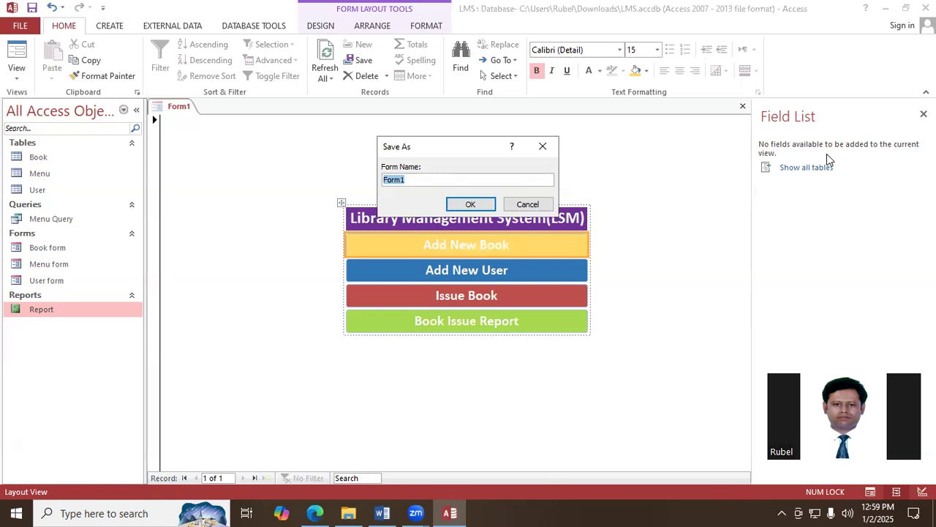
type("Library")
left_click(479, 203)
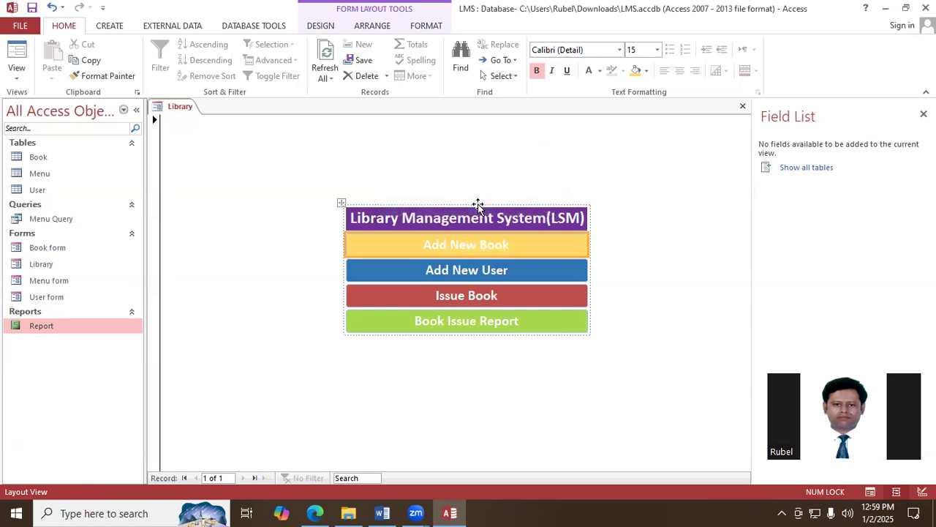
left_click(742, 106)
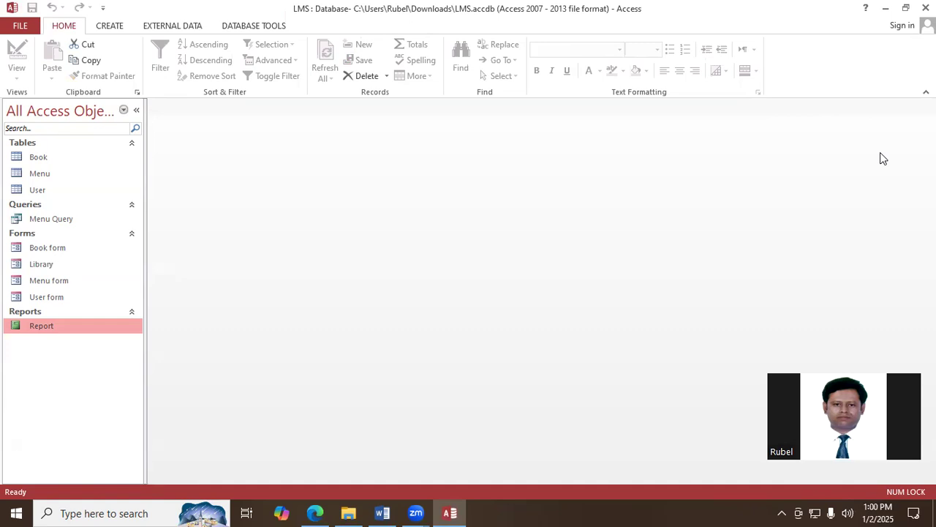
- Open the Library form and use its Add New Book button to bring up the Book form
left_click(47, 268)
double_click(47, 268)
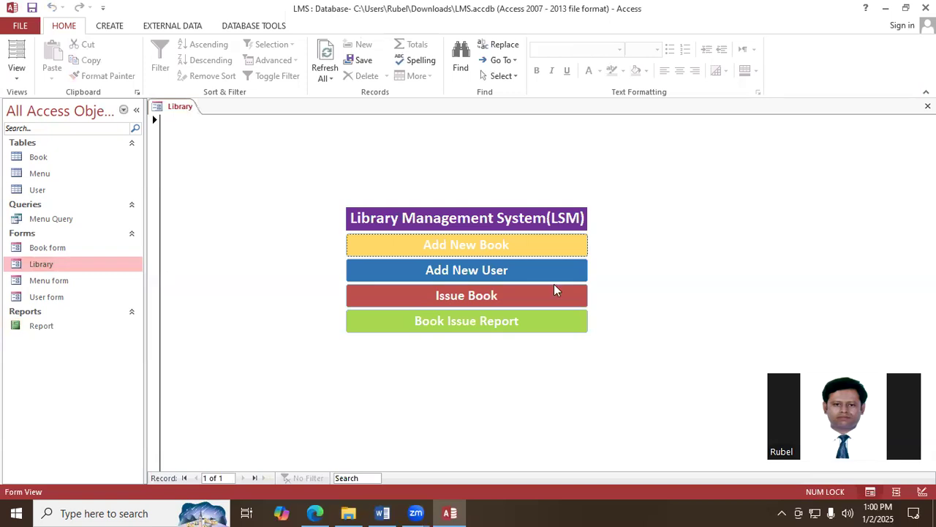
left_click(480, 247)
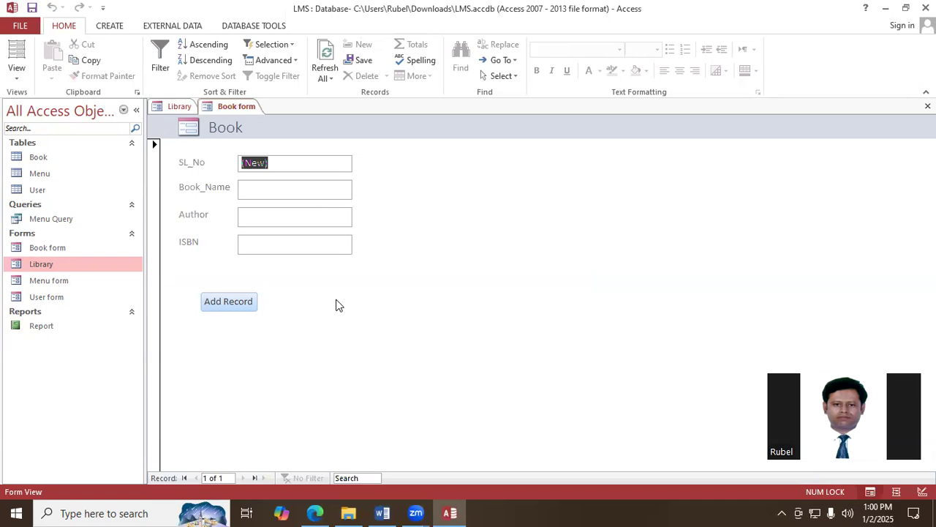
left_click(270, 193)
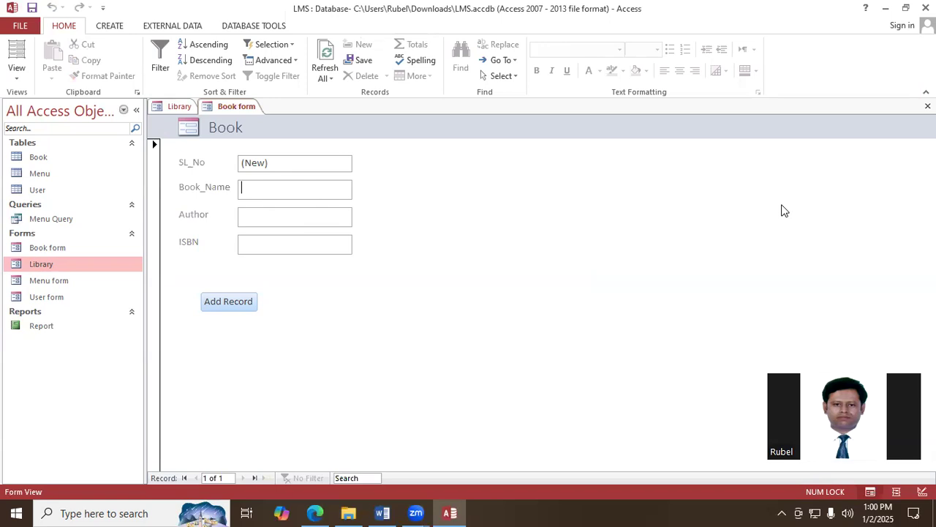
type("B")
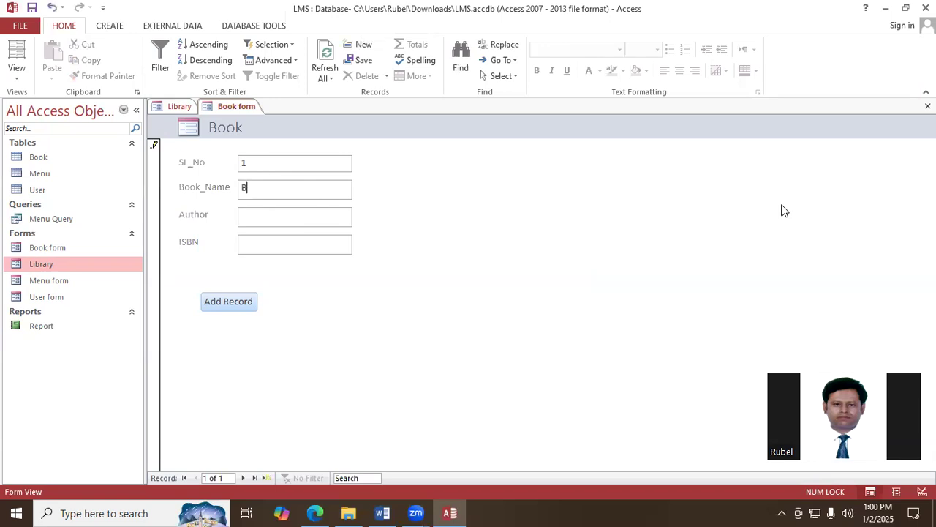
type("angla")
left_click(303, 214)
left_click(253, 247)
type("00")
type("112233")
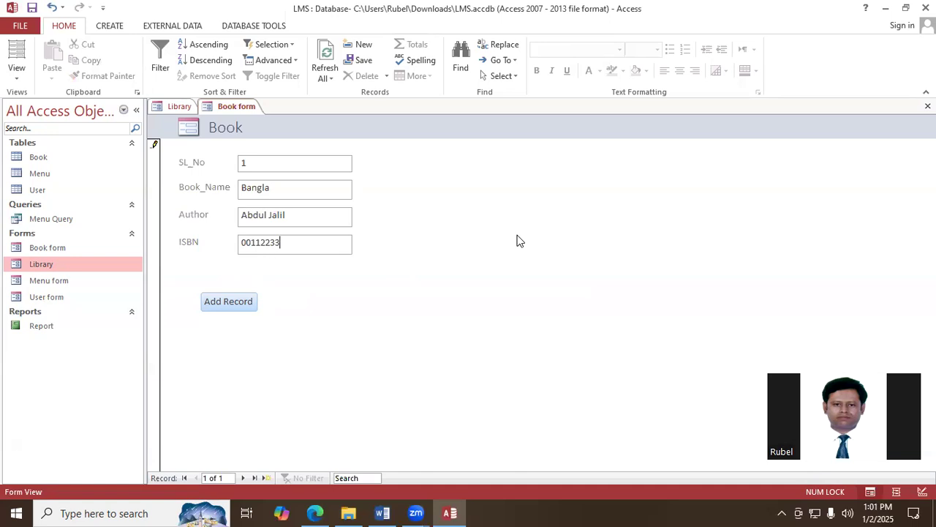
type("44")
left_click(241, 305)
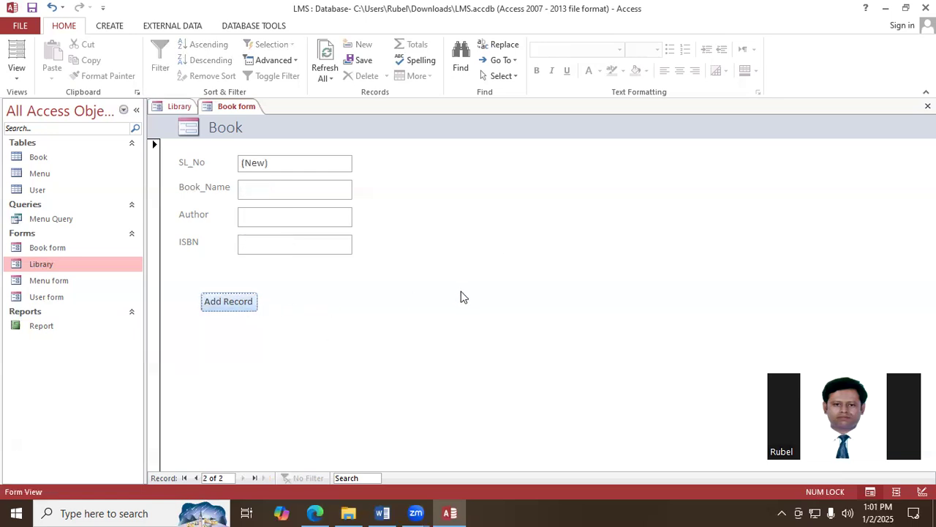
left_click(274, 192)
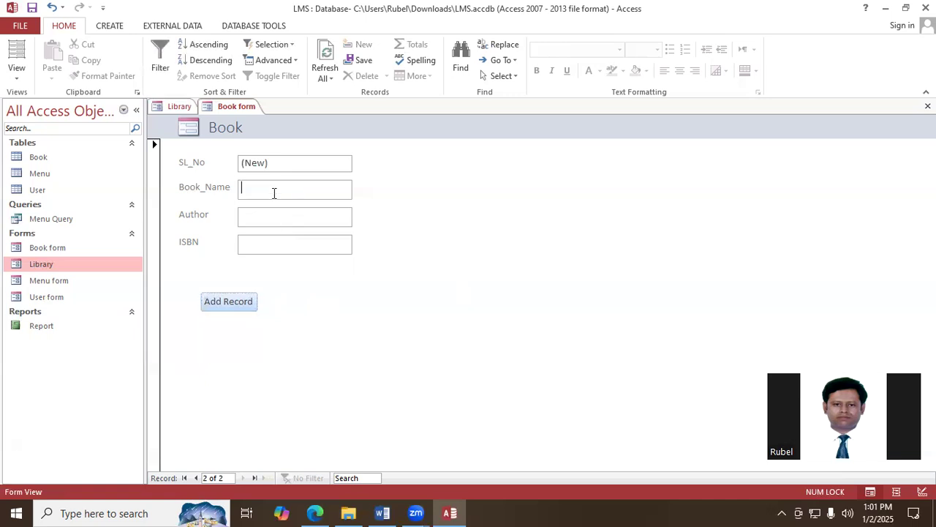
type("English")
left_click(253, 215)
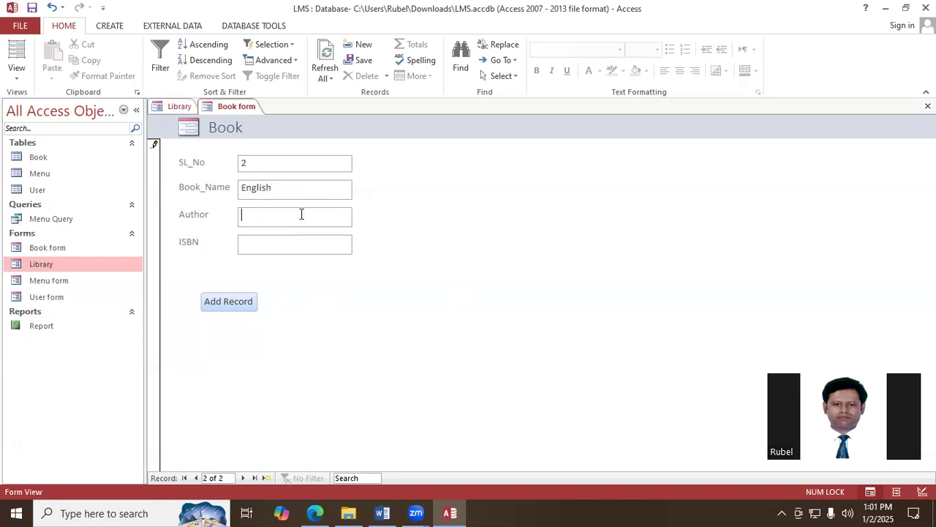
left_click(295, 241)
type("2200113344")
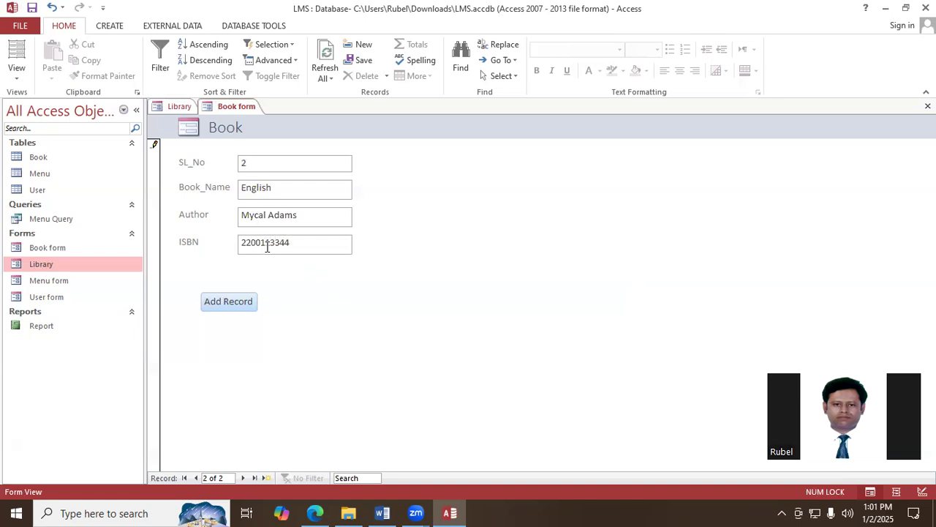
left_click(235, 303)
left_click(283, 190)
type("ICT")
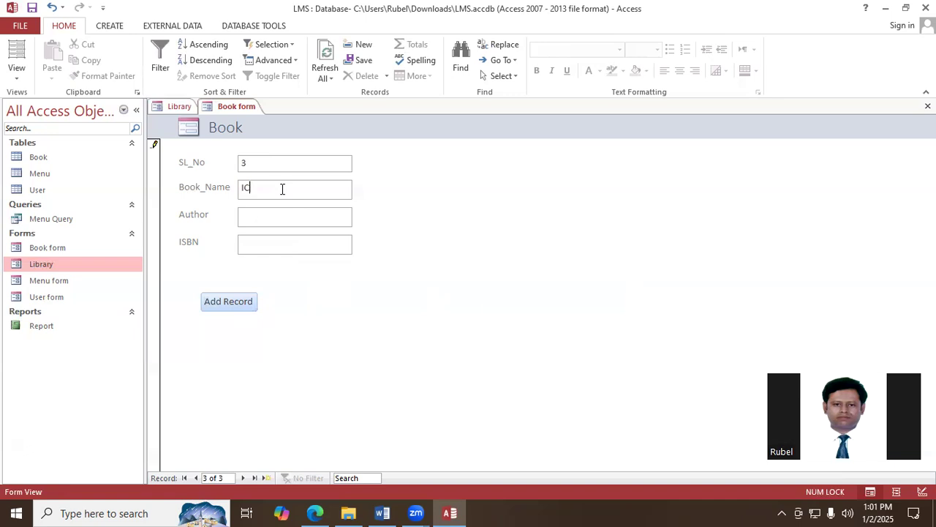
left_click(280, 218)
left_click(282, 243)
type("3300114455")
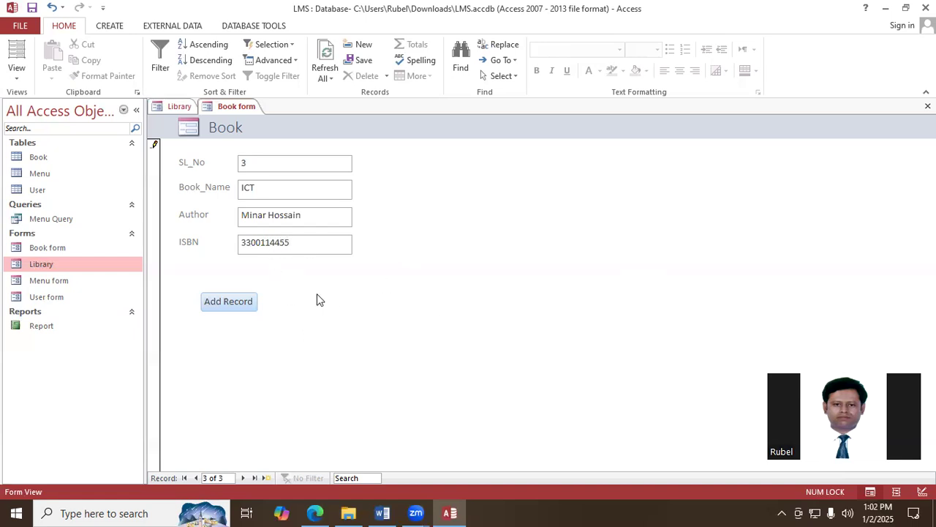
left_click(229, 304)
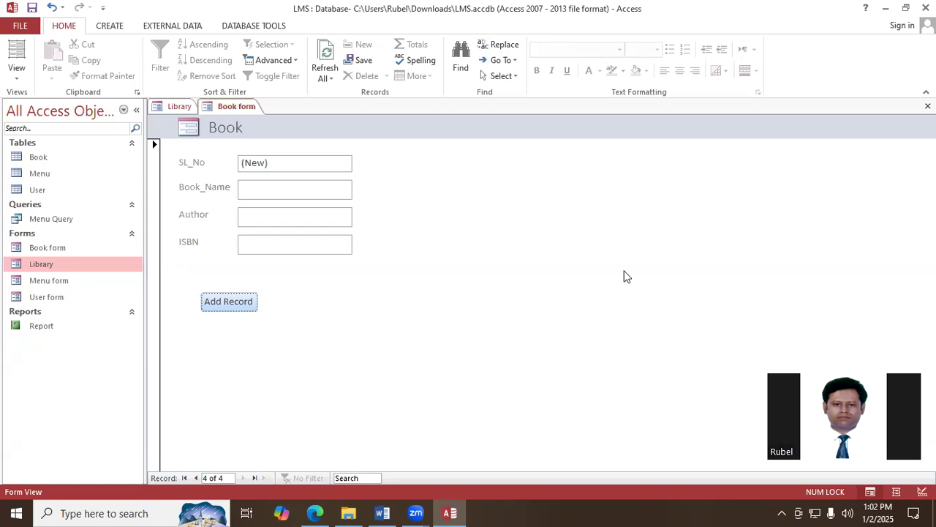
- In the Book form's Design View, add a command button beside Add Record with the Form Operations action Open Form, opening the Library form
right_click(242, 106)
left_click(286, 201)
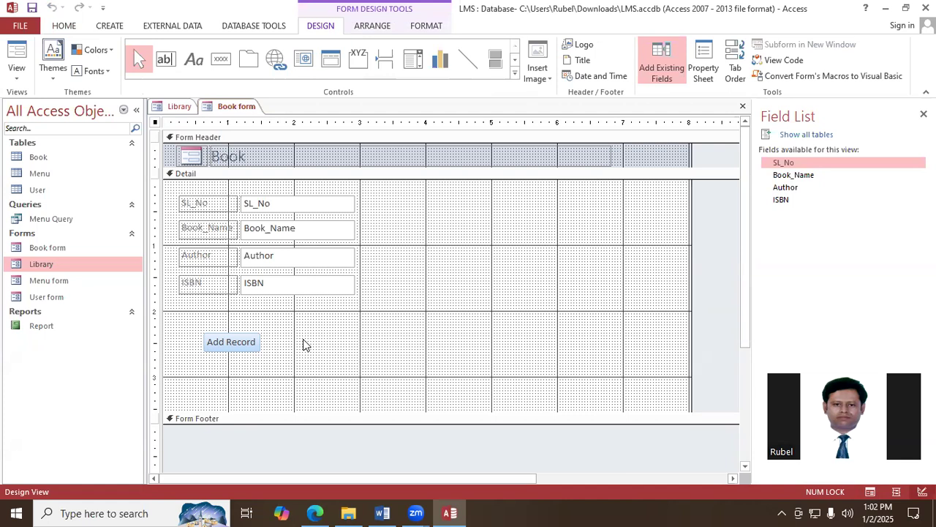
left_click(216, 64)
left_click_drag(297, 336, 335, 358)
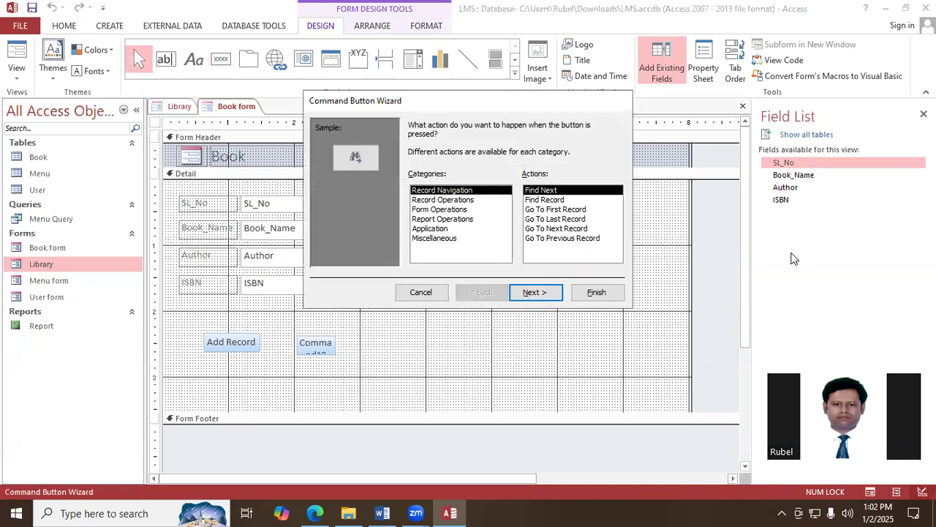
left_click(449, 210)
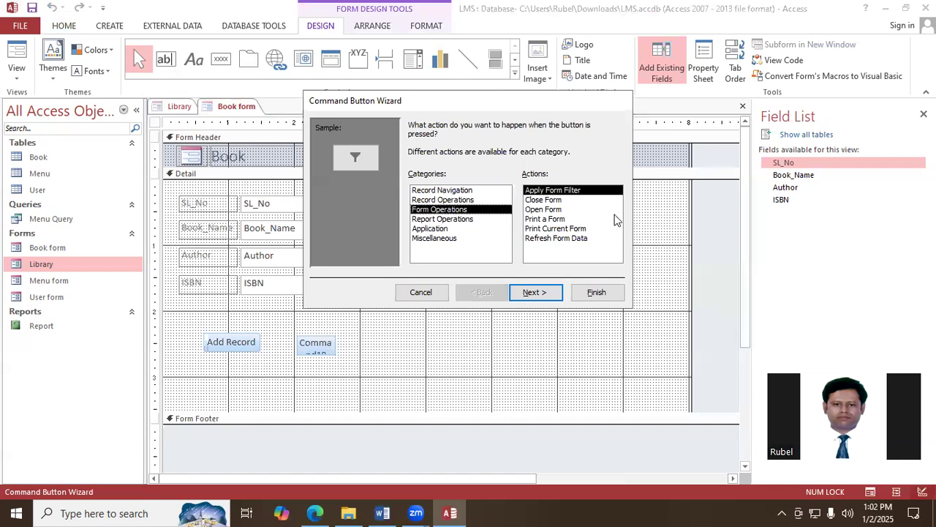
left_click(560, 211)
left_click(545, 294)
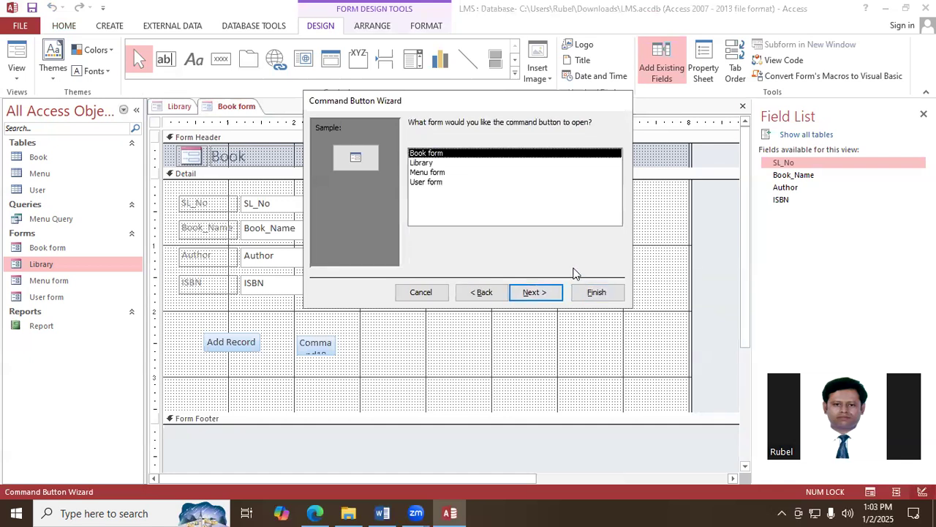
left_click(425, 164)
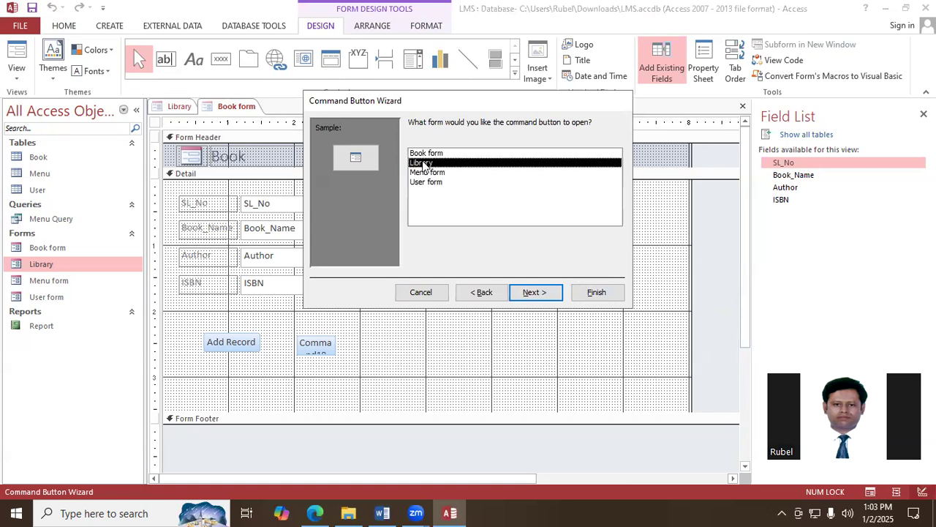
left_click(547, 294)
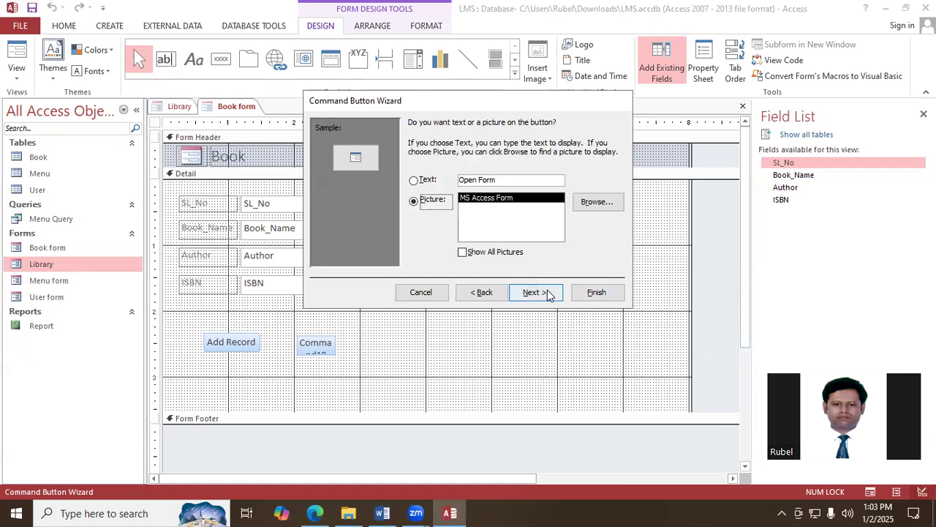
- Give the new button the text caption "Back", keep its default name and complete the Command Button Wizard
left_click(425, 183)
left_click(513, 183)
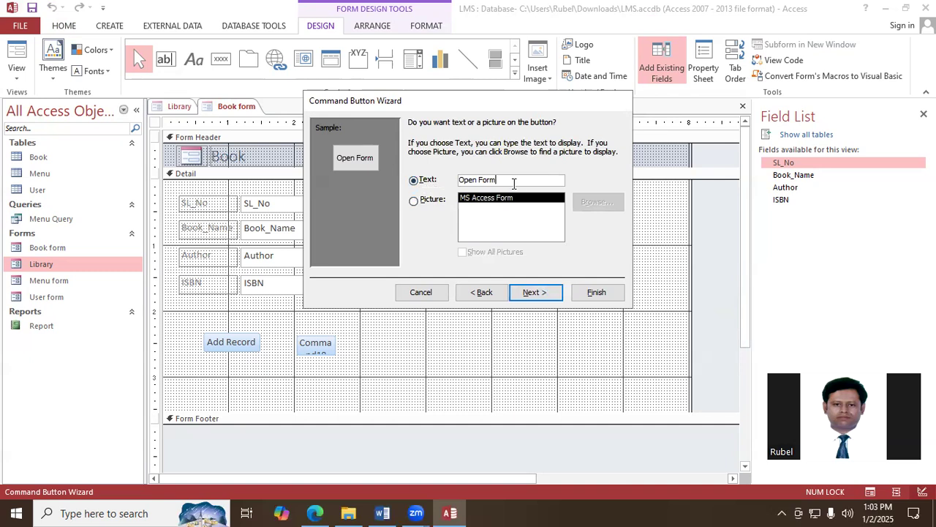
key("BackSpace")
key("BackSpace")
key("BackSpace")
key("BackSpace")
key("BackSpace")
key("BackSpace")
key("BackSpace")
key("BackSpace")
key("BackSpace")
type("Back")
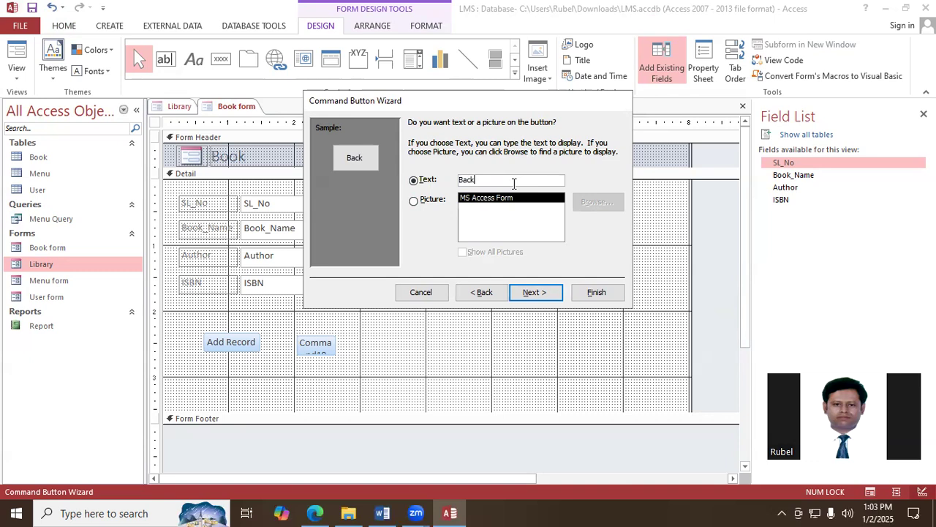
left_click(544, 292)
left_click(595, 293)
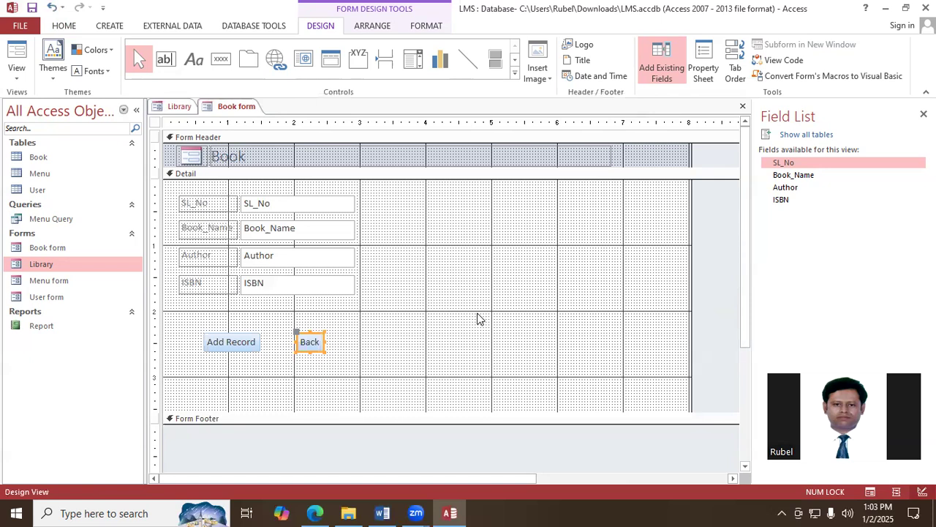
- Save the Book form's design changes and close the form
right_click(223, 106)
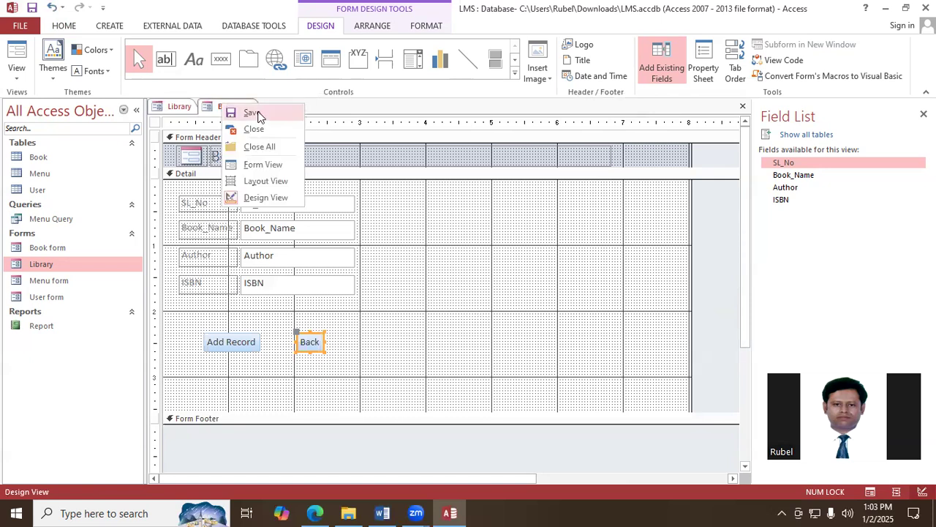
left_click(251, 113)
left_click(743, 107)
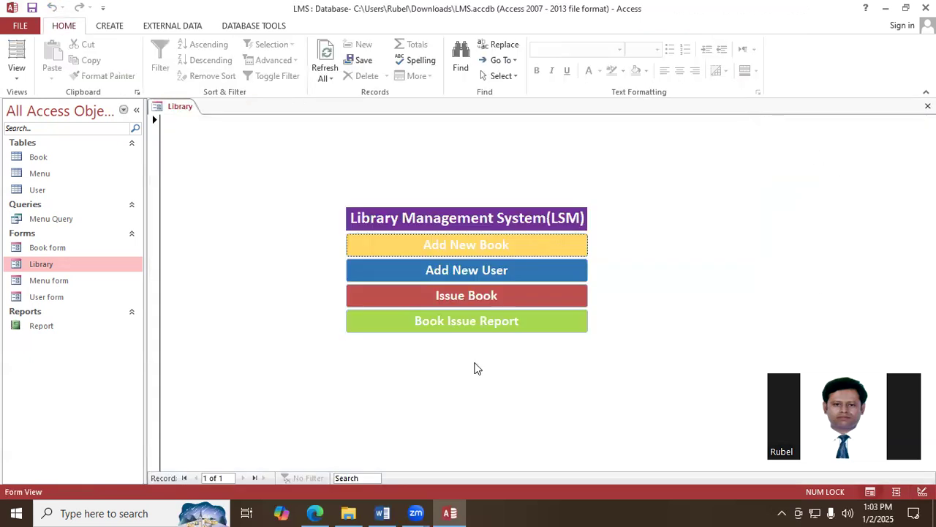
- Test the Book form's Back button after opening the form from the Library form, and close the Book form
left_click(474, 247)
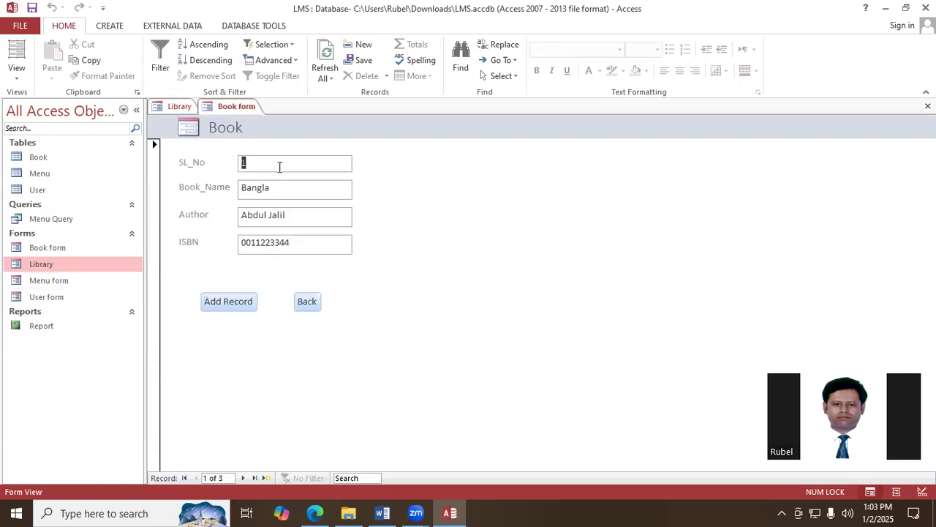
left_click(308, 303)
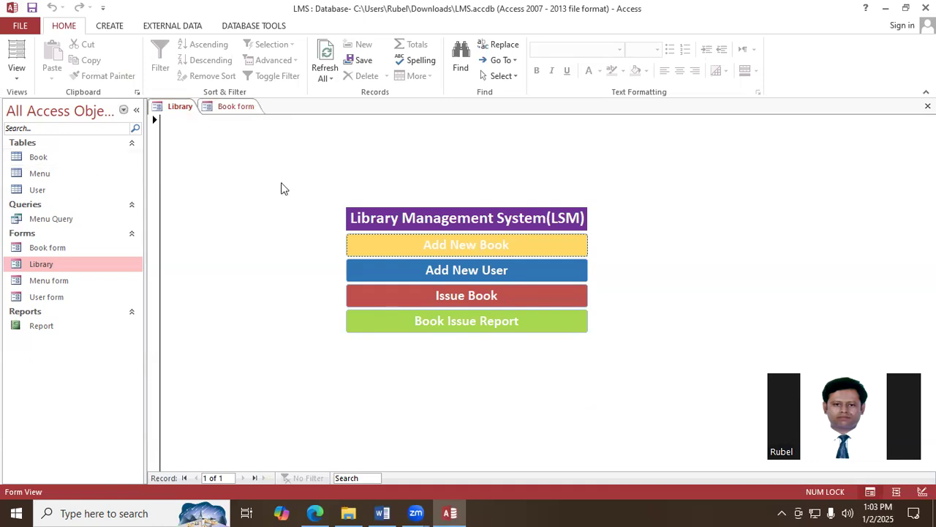
left_click(243, 107)
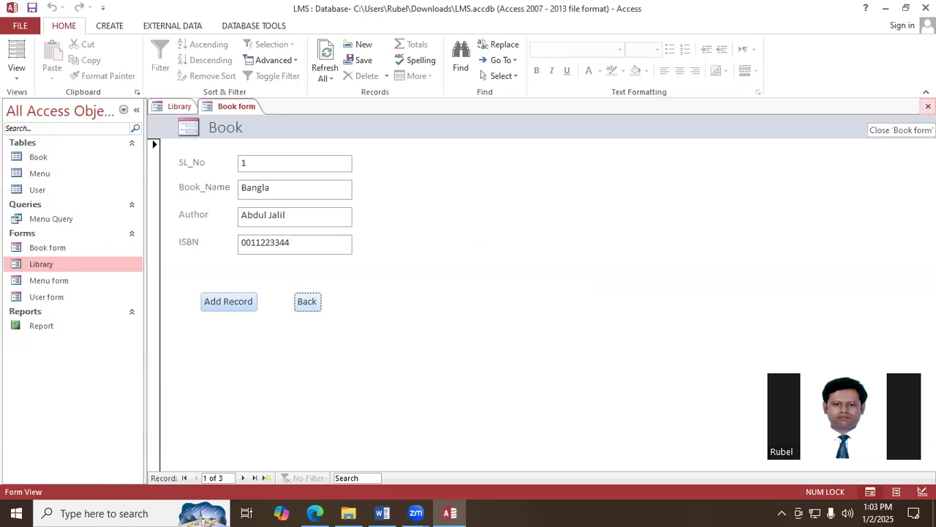
left_click(927, 106)
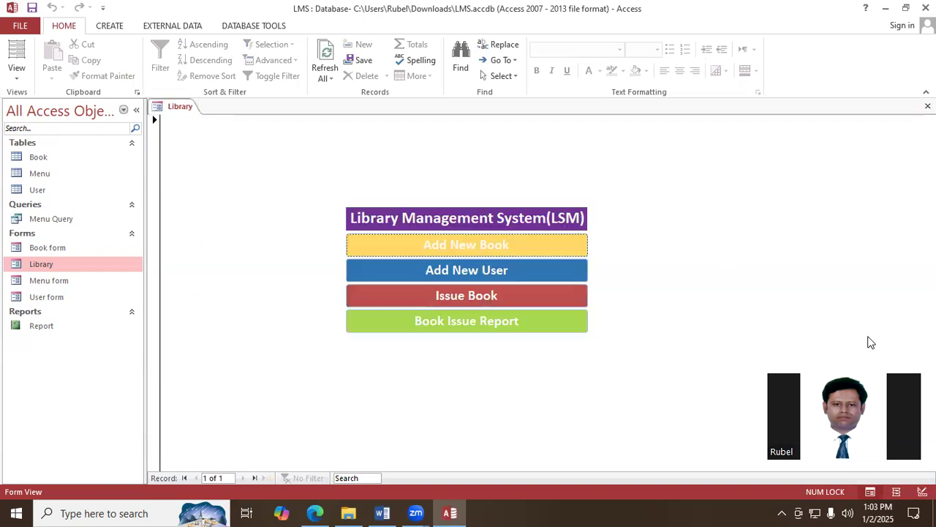
- Open the User form through Add New User on the Library form and add a record with the User_Role Student
left_click(468, 273)
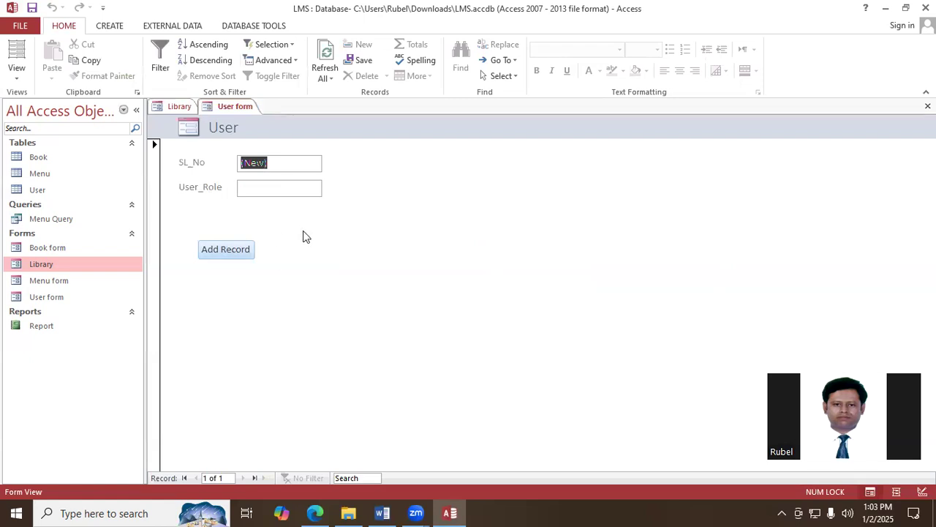
left_click(272, 187)
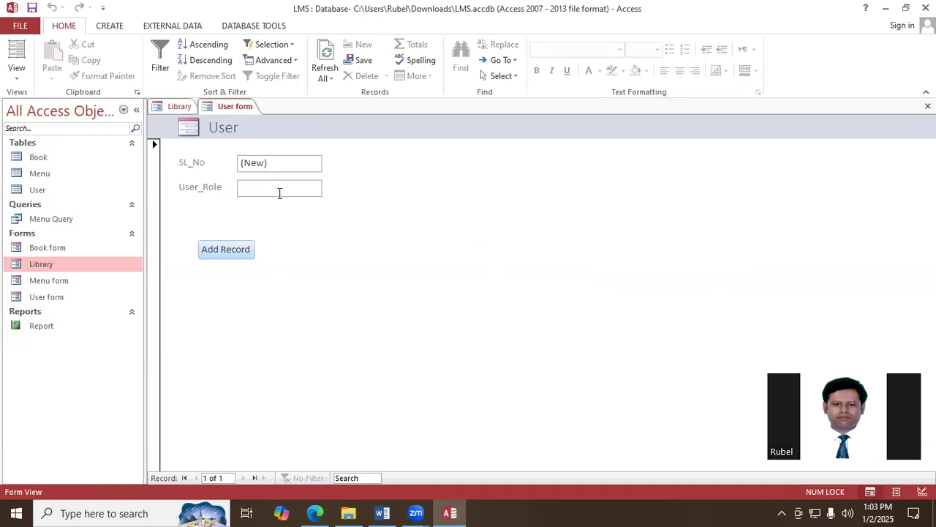
type("Student")
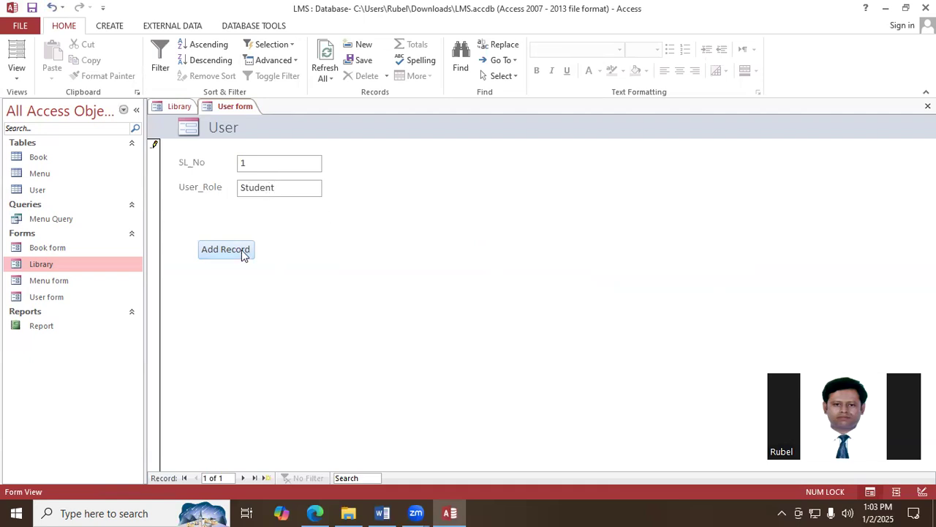
left_click(244, 253)
- Add a second user record with the User_Role Teacher
left_click(270, 184)
type("Teacher")
left_click(235, 252)
- Add a third user record with the User_Role Staff
left_click(264, 188)
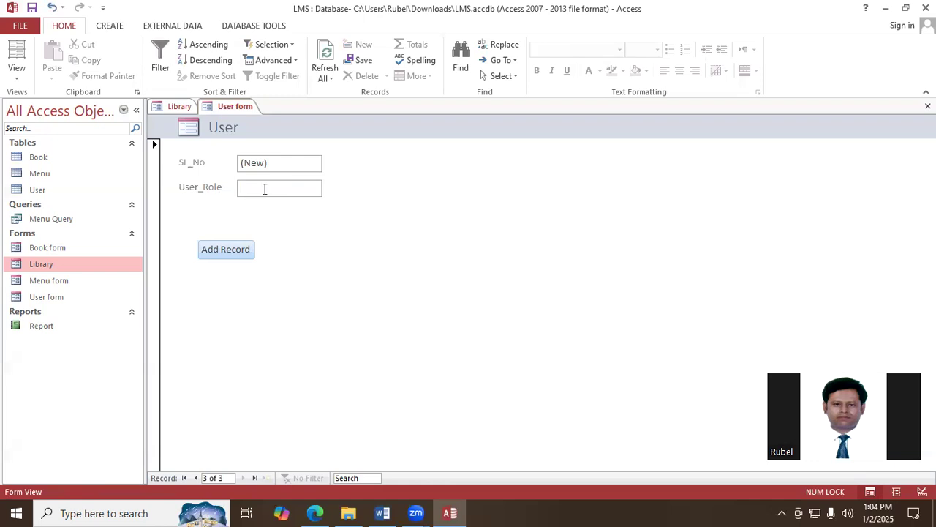
type("Stu")
key("BackSpace")
key("BackSpace")
type("taff")
left_click(244, 251)
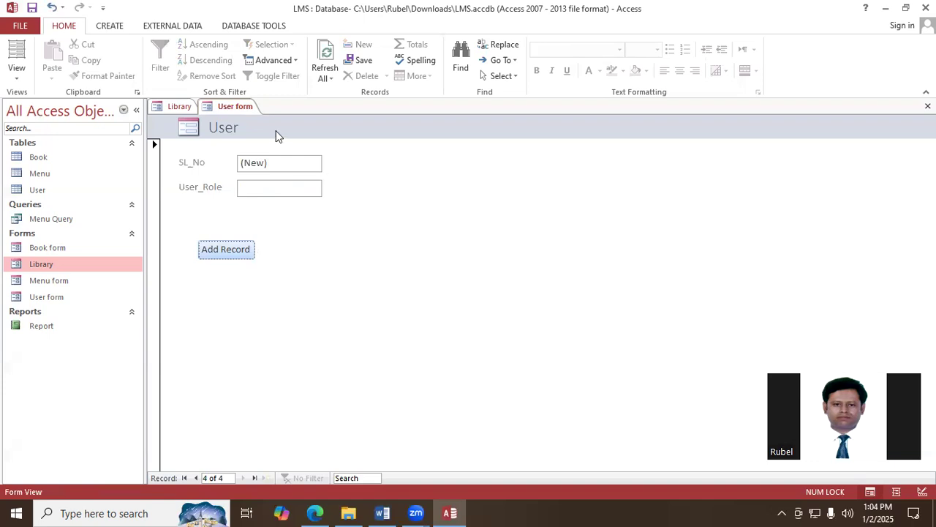
- In the User form's Design View, add a command button beside Add Record with the Form Operations action Open Form, opening the Library form
right_click(245, 107)
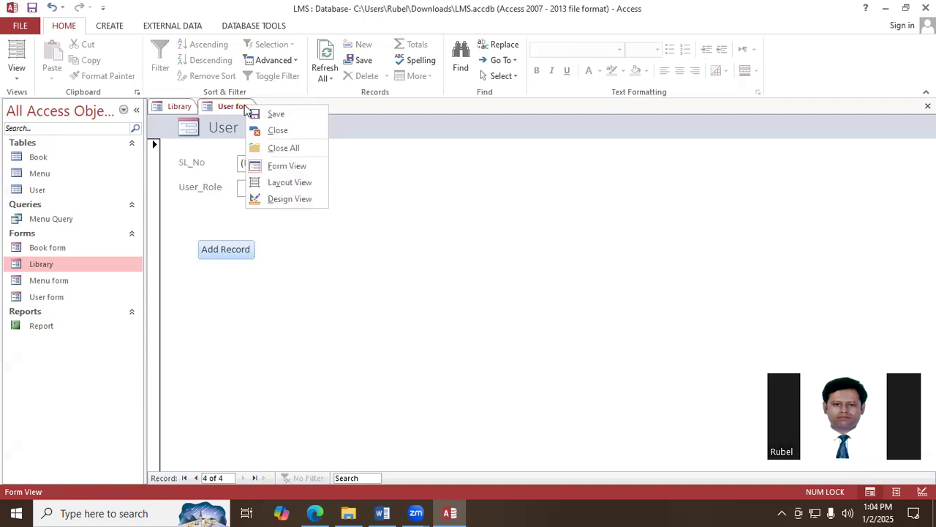
left_click(307, 204)
left_click(220, 62)
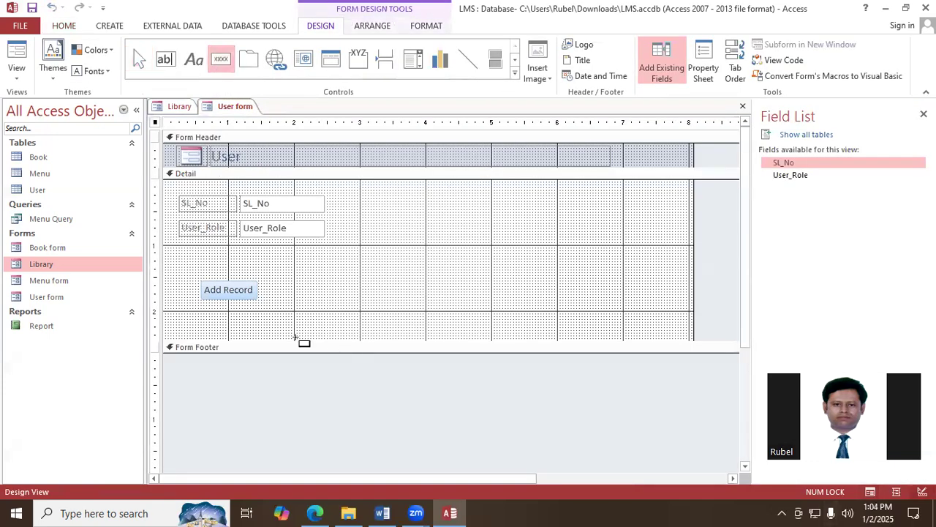
left_click_drag(287, 283, 300, 296)
left_click_drag(311, 299, 312, 300)
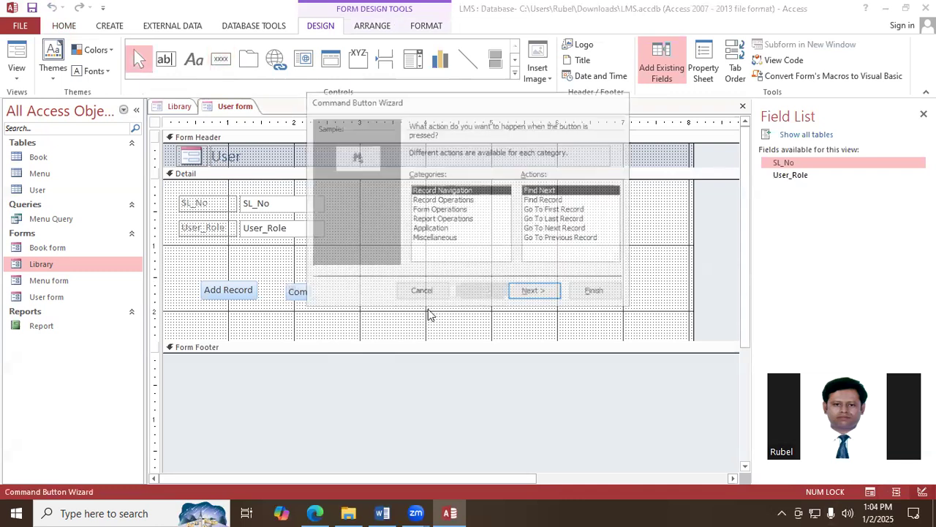
left_click(444, 210)
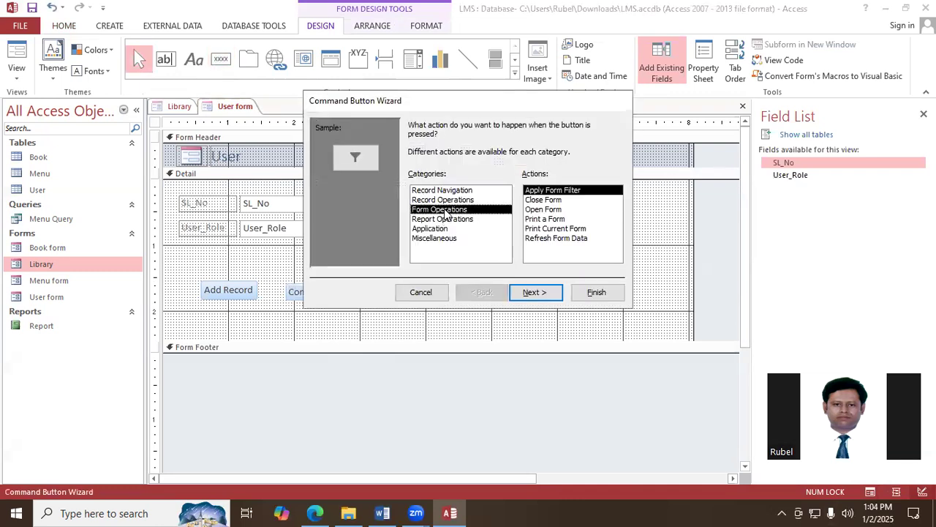
left_click(542, 219)
left_click(544, 210)
left_click(551, 291)
left_click(433, 163)
left_click(543, 293)
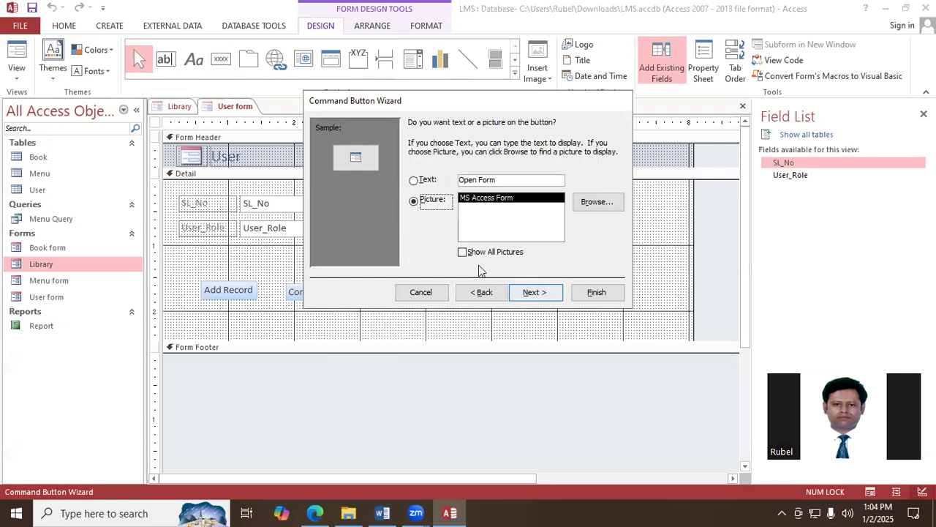
- Caption the User form's new button with the text "Back", keep its default name and complete the Command Button Wizard
left_click(421, 182)
left_click(503, 182)
key("BackSpace")
key("BackSpace")
key("BackSpace")
key("BackSpace")
key("BackSpace")
key("BackSpace")
key("BackSpace")
key("BackSpace")
key("BackSpace")
type("Back")
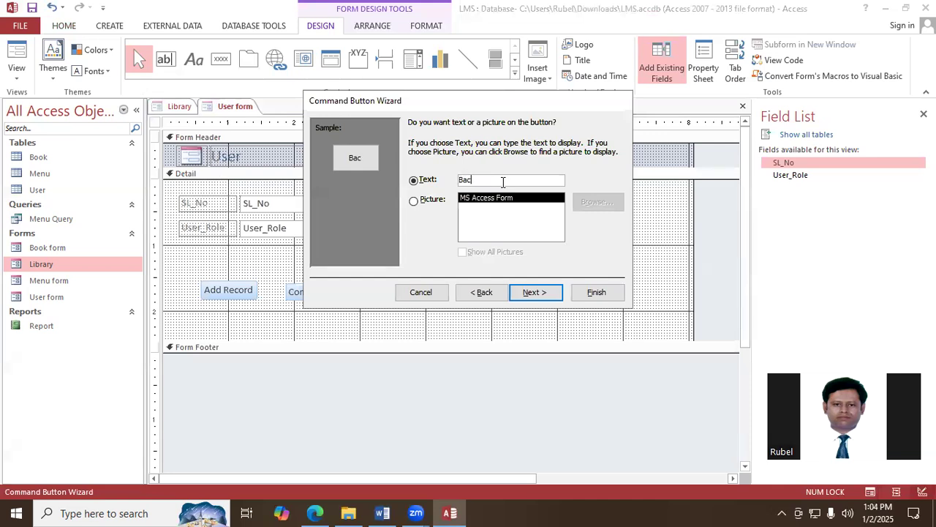
left_click(540, 293)
left_click(596, 292)
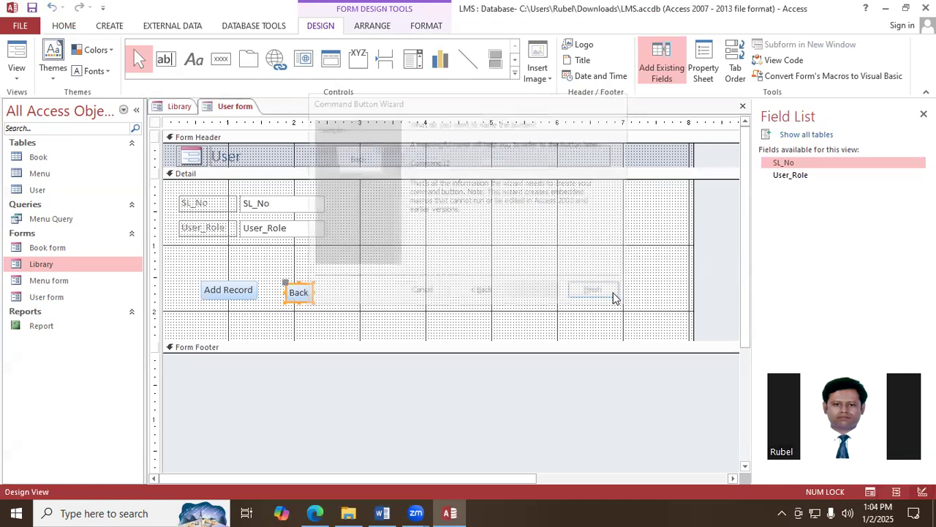
- Save the User form's design changes and close the form
right_click(236, 106)
left_click(250, 115)
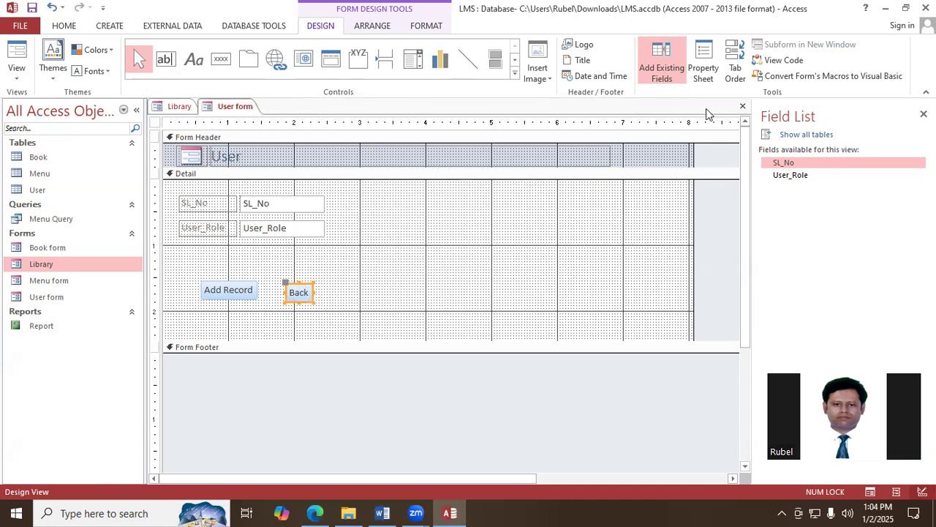
left_click(742, 106)
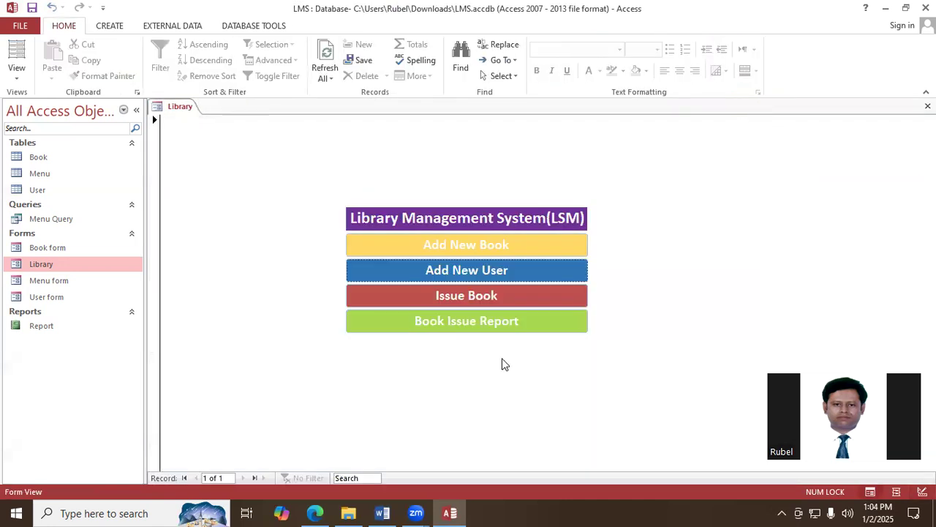
- Open the Menu form in Design View and add a command button beside Add Record with the Form Operations action Open Form for Library
left_click(470, 296)
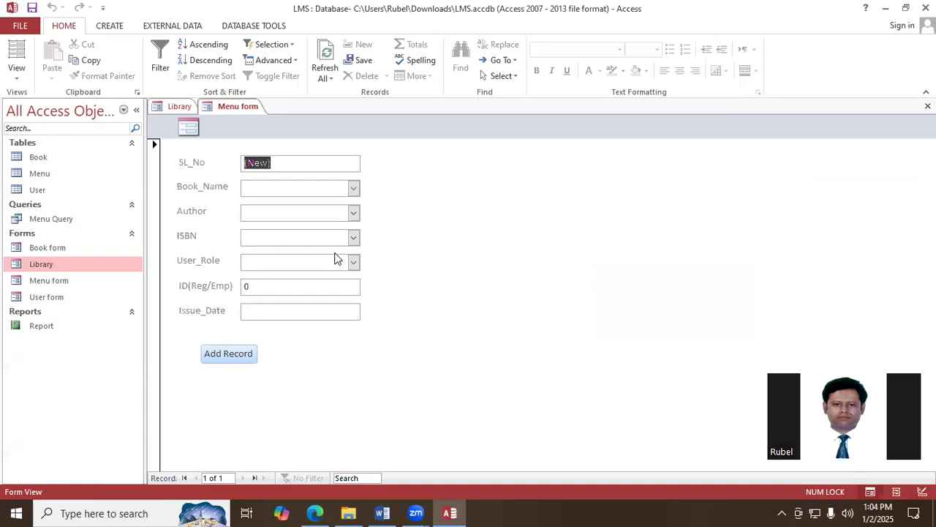
right_click(251, 109)
left_click(294, 202)
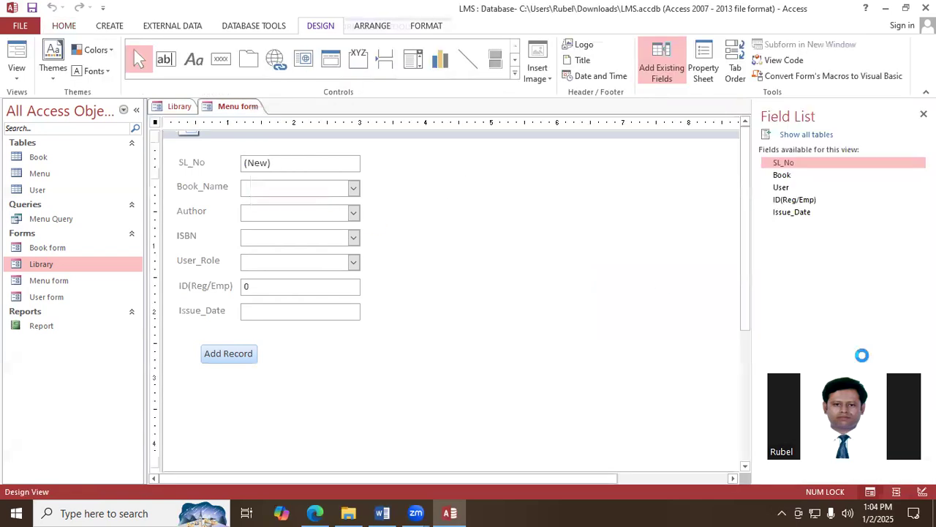
left_click(220, 59)
left_click_drag(293, 384, 331, 404)
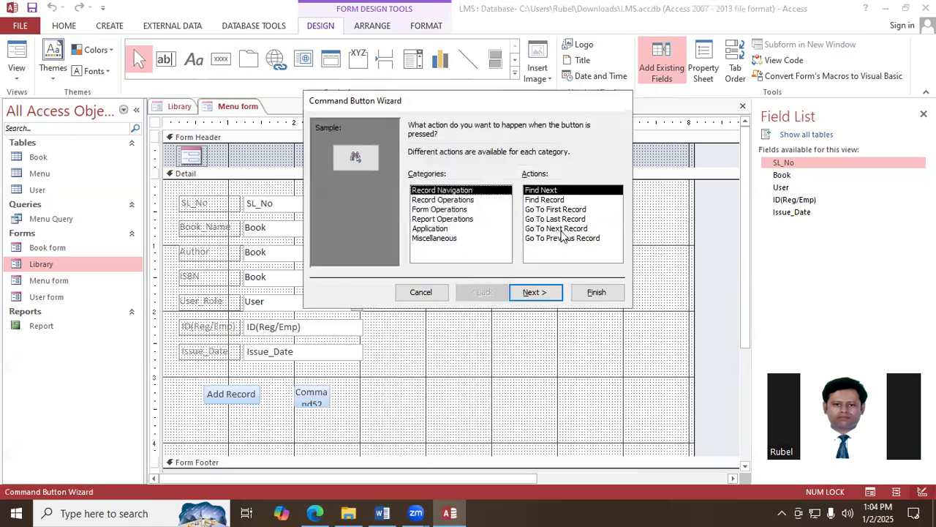
left_click(446, 209)
left_click(559, 213)
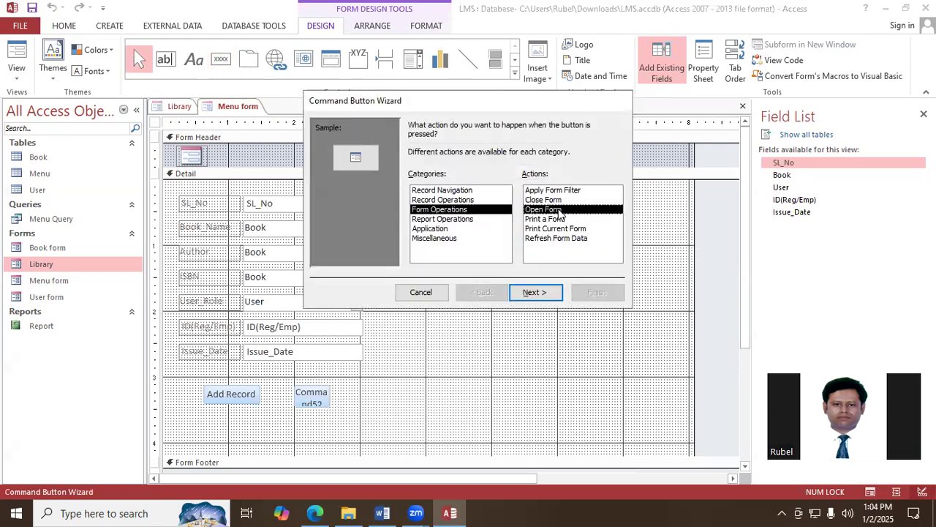
left_click(550, 297)
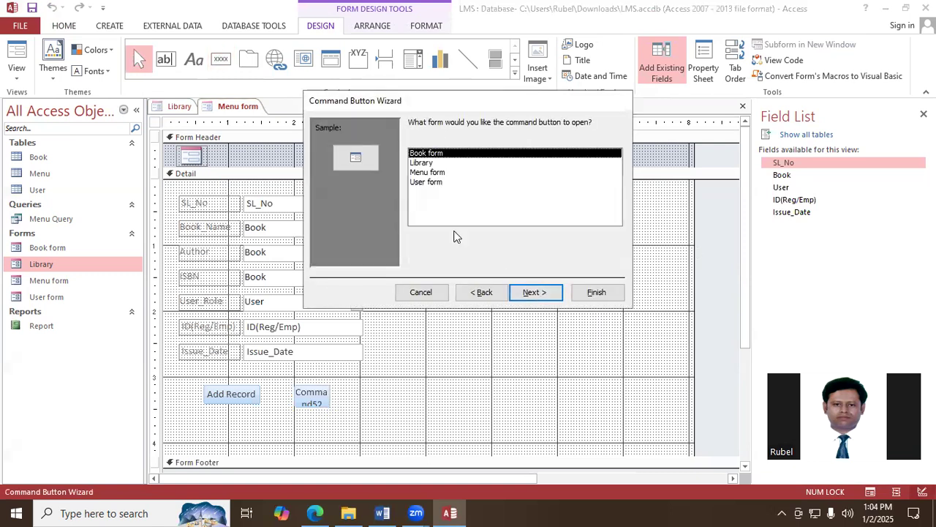
left_click(521, 293)
- Caption the Menu form's new button with the text "Back", keep its default name and complete the Command Button Wizard
left_click(413, 180)
left_click(514, 179)
key("BackSpace")
key("BackSpace")
key("BackSpace")
key("BackSpace")
key("BackSpace")
key("BackSpace")
key("BackSpace")
key("BackSpace")
key("BackSpace")
type("Back")
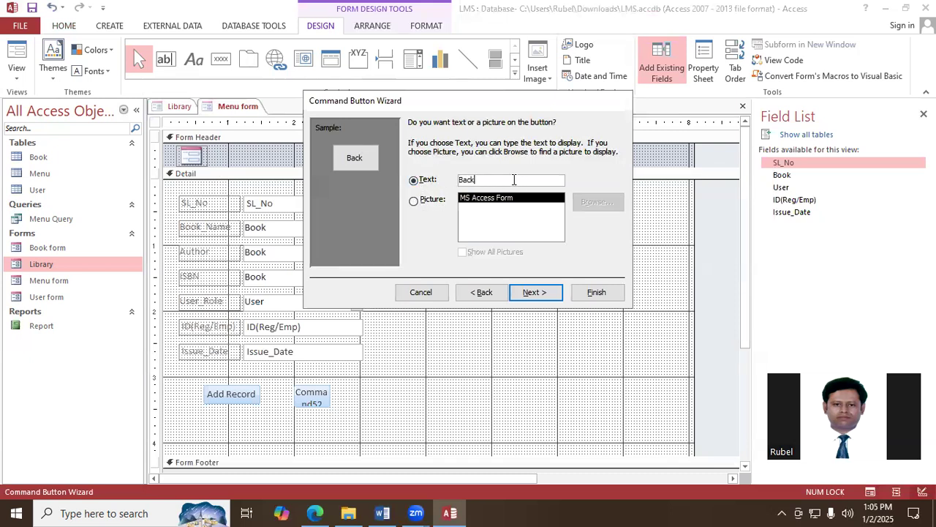
left_click(535, 293)
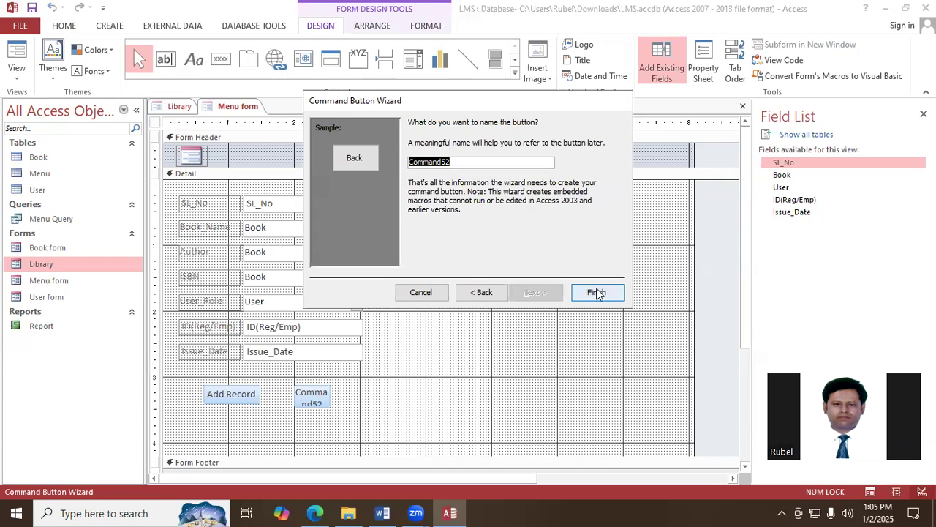
left_click(597, 292)
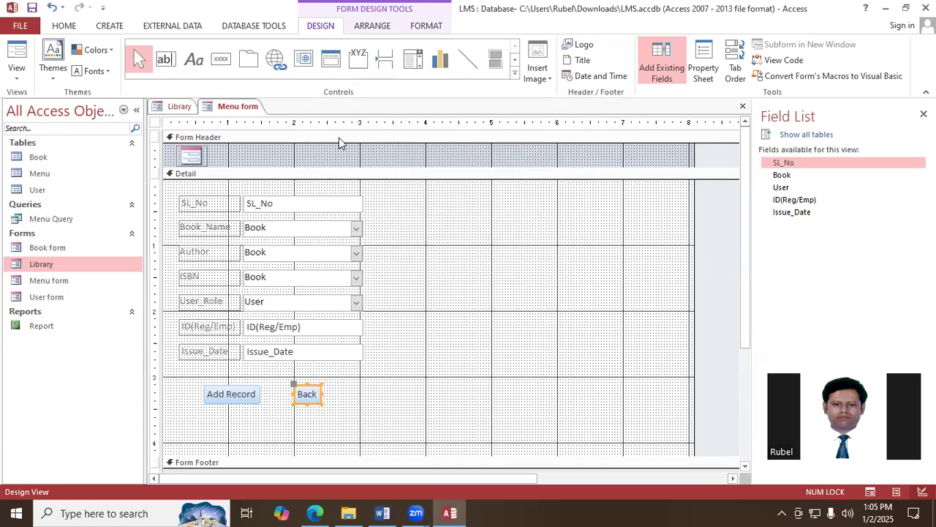
- Save the Menu form's design changes and close the form
right_click(237, 108)
left_click(268, 114)
left_click(742, 106)
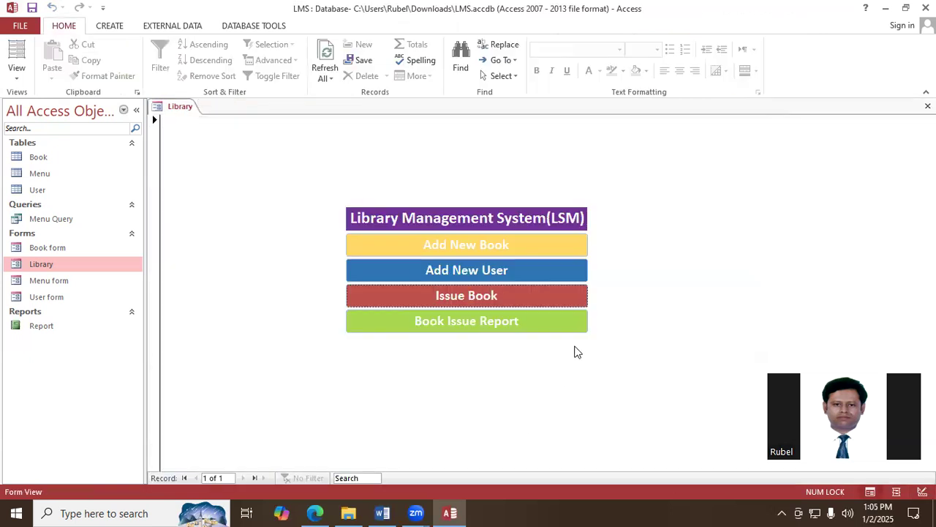
- Open the Issue Book form from the Library form and choose Bangla as Book_Name and Student as User_Role
left_click(446, 300)
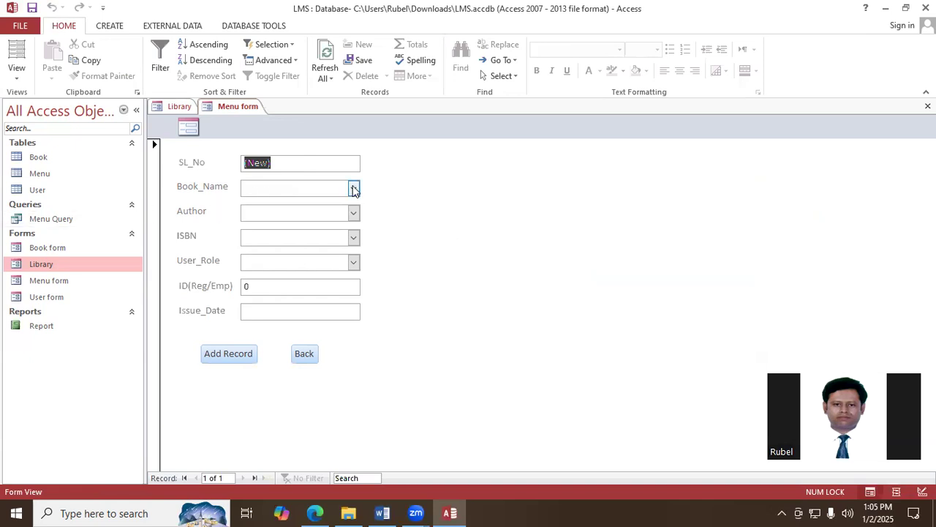
left_click(354, 190)
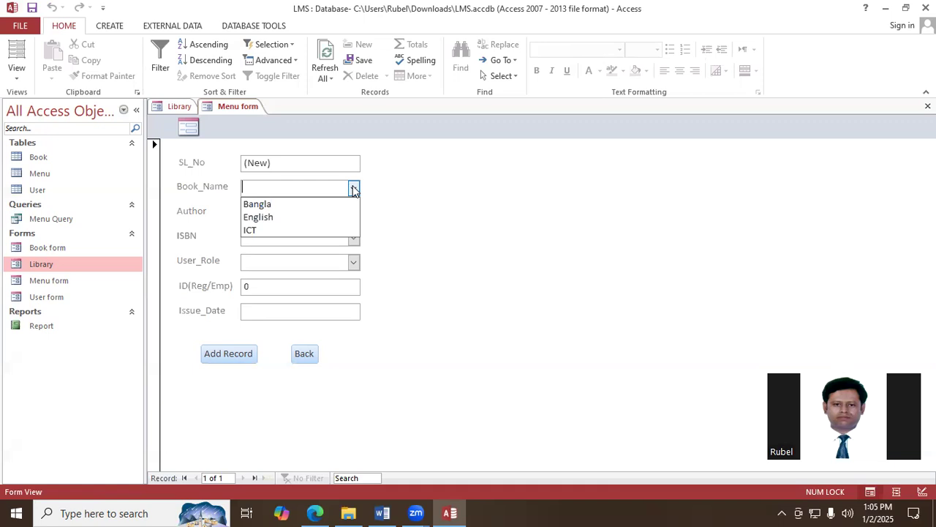
left_click(292, 205)
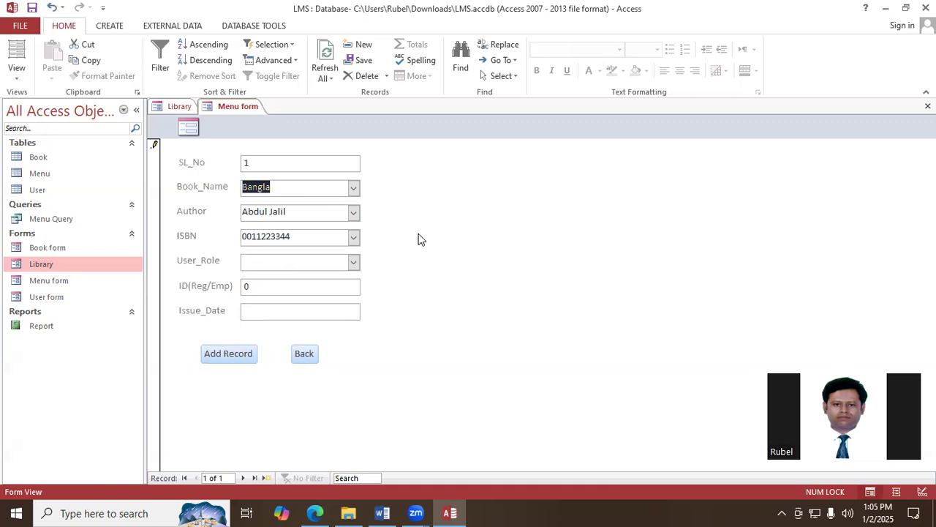
left_click(354, 263)
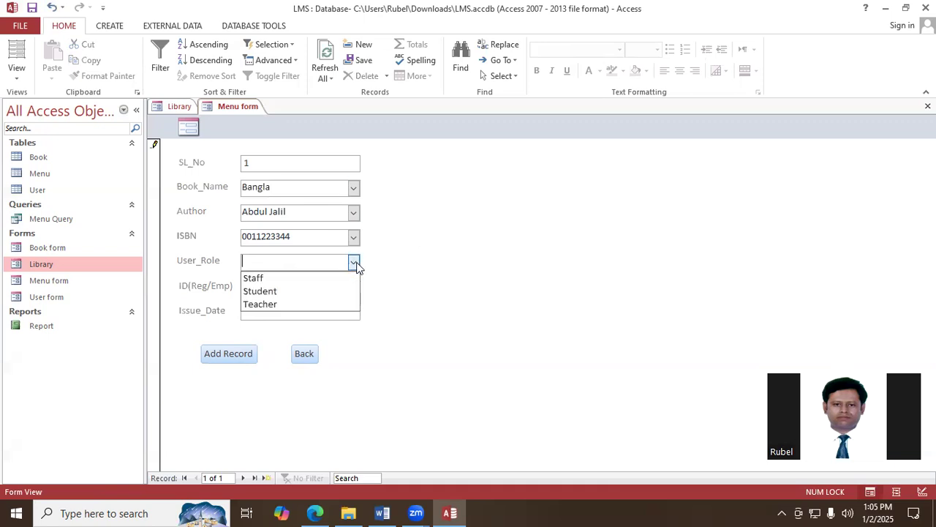
left_click(310, 295)
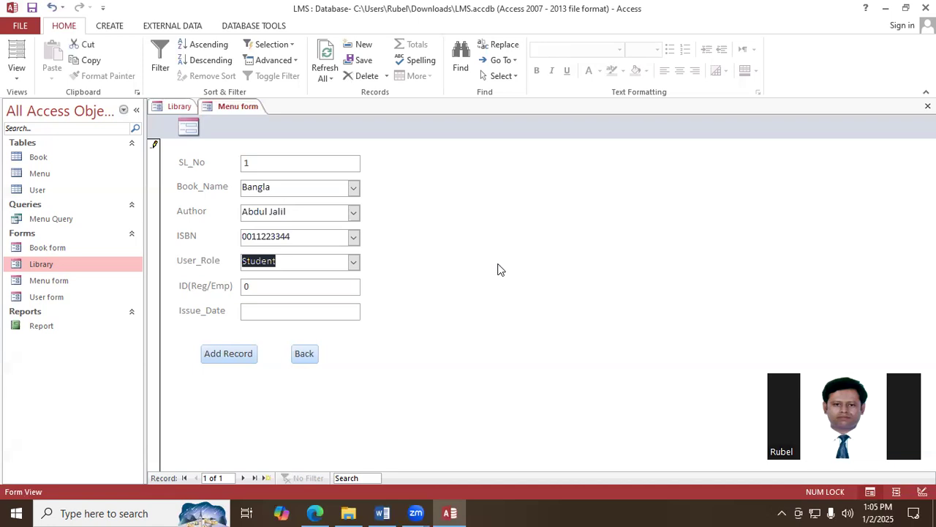
- Enter the student's registration ID, set Issue_Date to 1/1/2025 and add the Bangla issue record
left_click(270, 289)
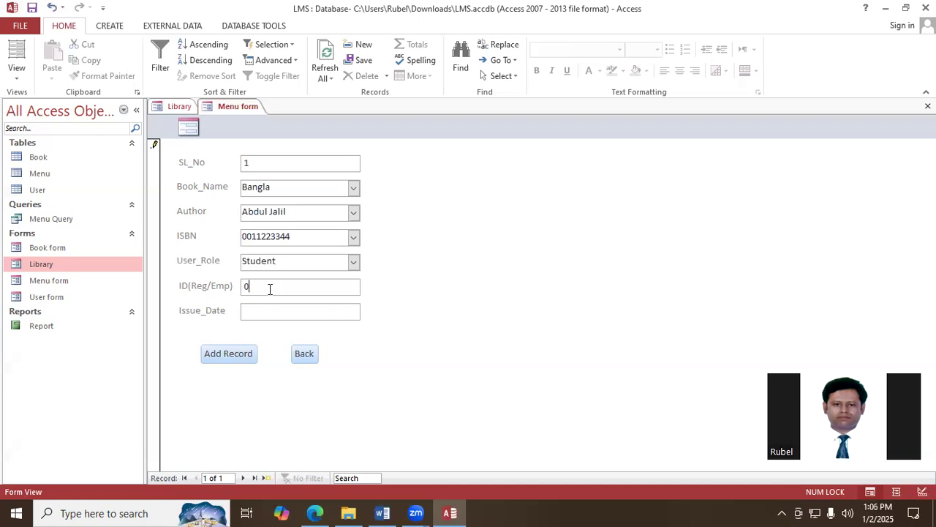
key("BackSpace")
type("2020365415")
left_click(322, 317)
left_click(370, 309)
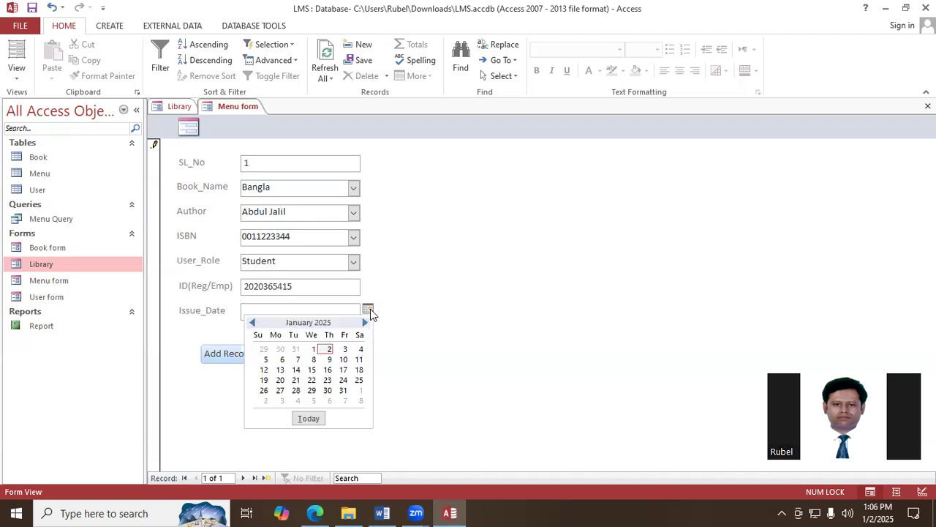
left_click(313, 350)
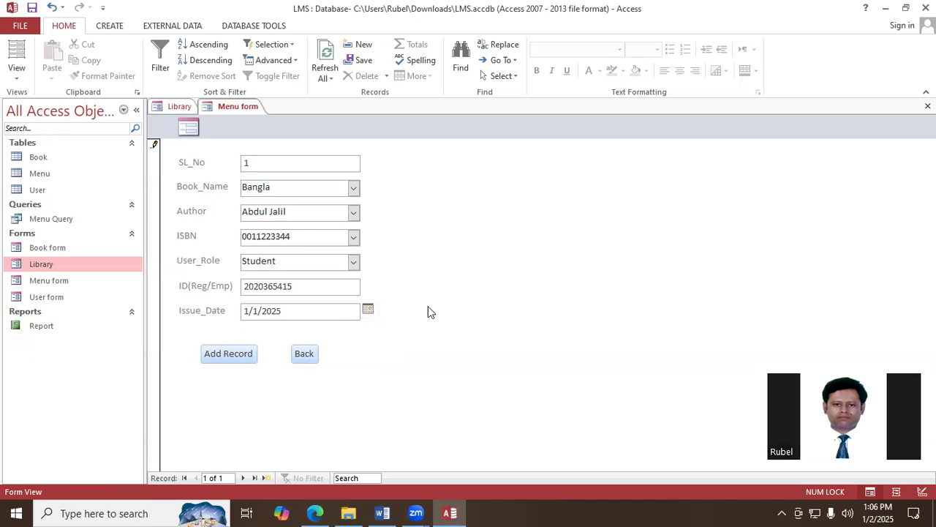
left_click(221, 355)
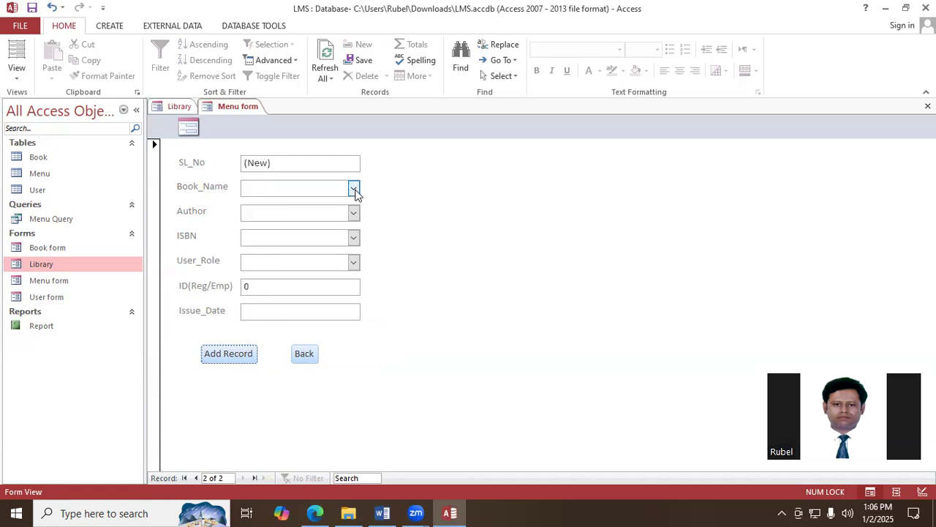
- In the new issue record, choose ICT as Book_Name and Teacher as User_Role
left_click(354, 190)
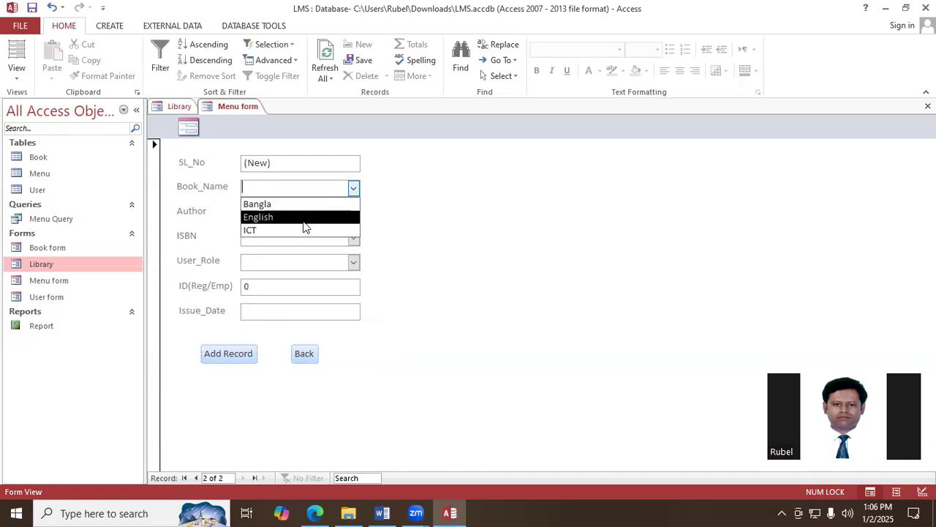
left_click(277, 231)
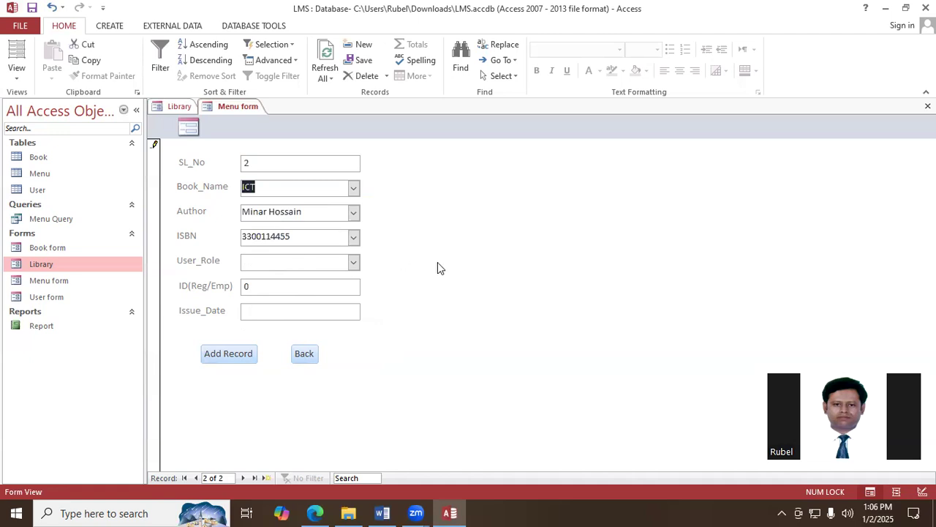
left_click(354, 262)
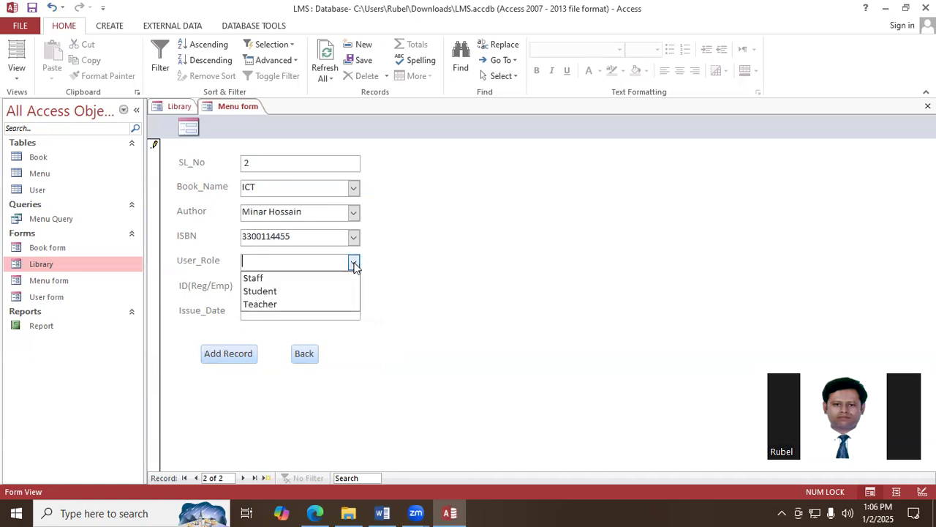
left_click(295, 304)
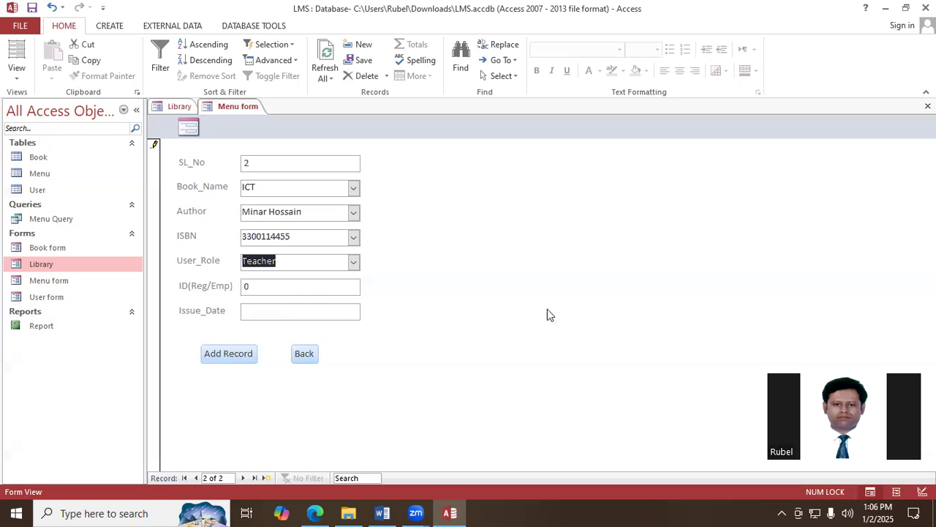
- Enter the teacher's employee ID, set Issue_Date to 1/2/2025 and add the ICT issue record
left_click(275, 286)
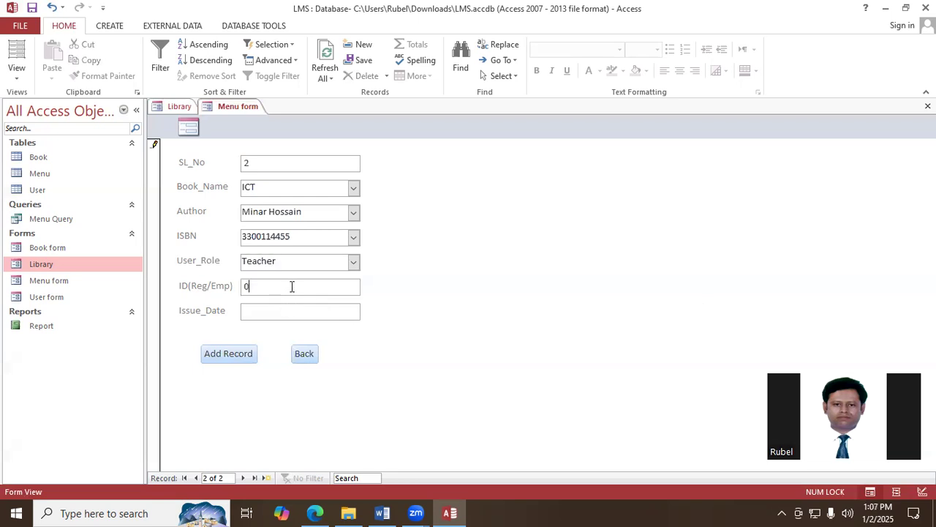
key("BackSpace")
type("2014612365")
left_click(308, 313)
left_click(369, 312)
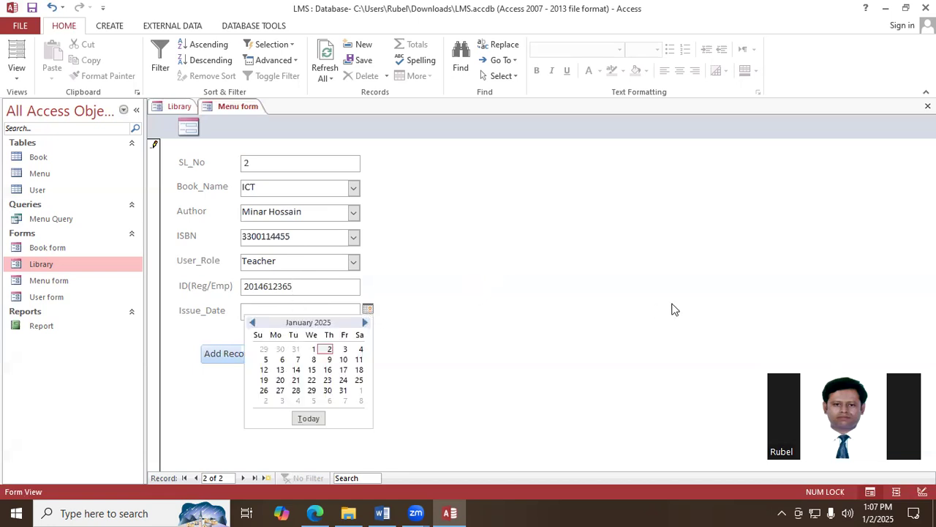
left_click(329, 350)
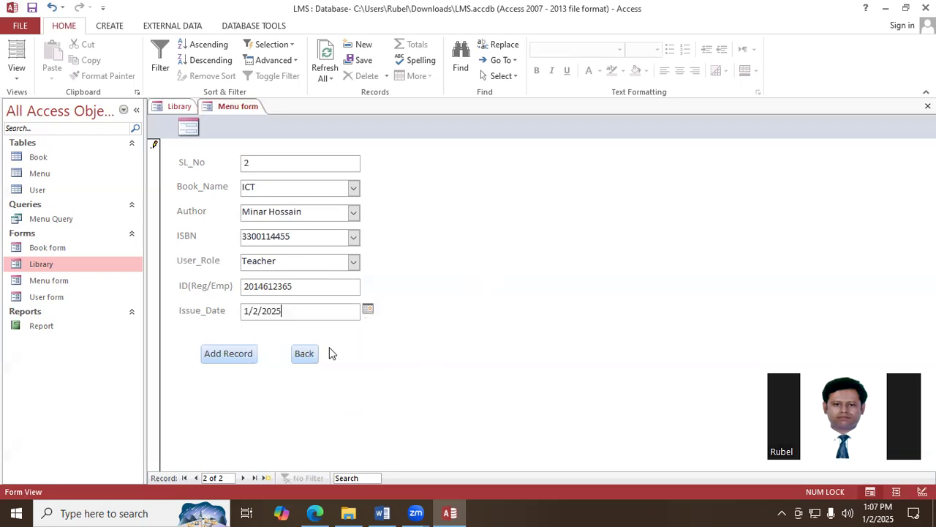
left_click(249, 357)
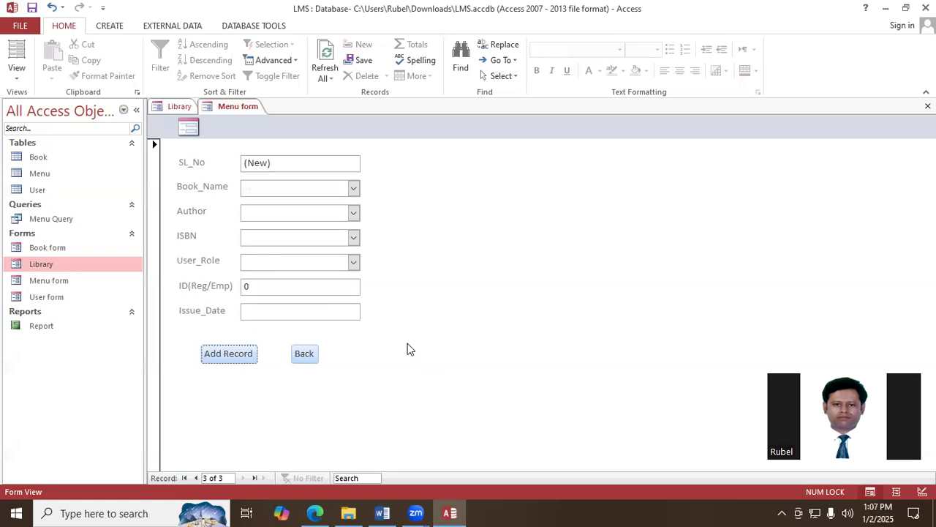
- Return from the Menu form to the Library form and open the Book Issue Report
left_click(304, 355)
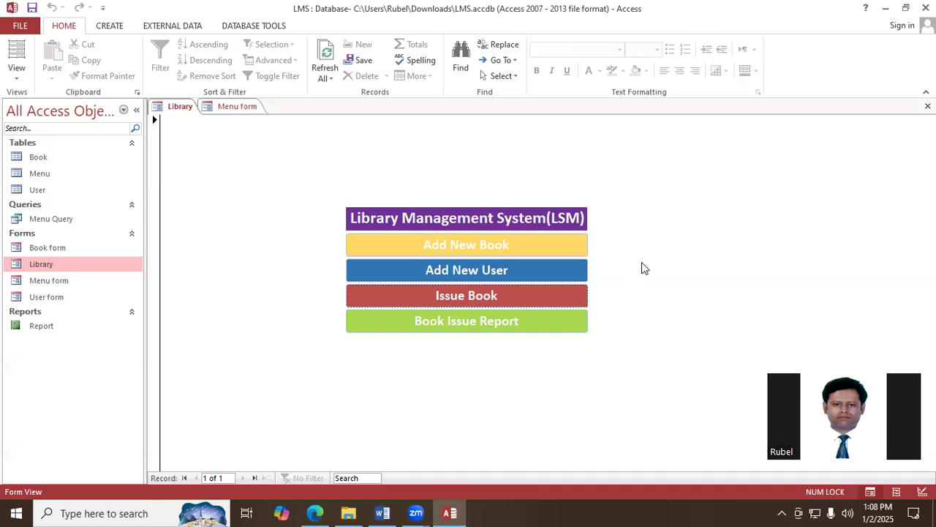
left_click(473, 321)
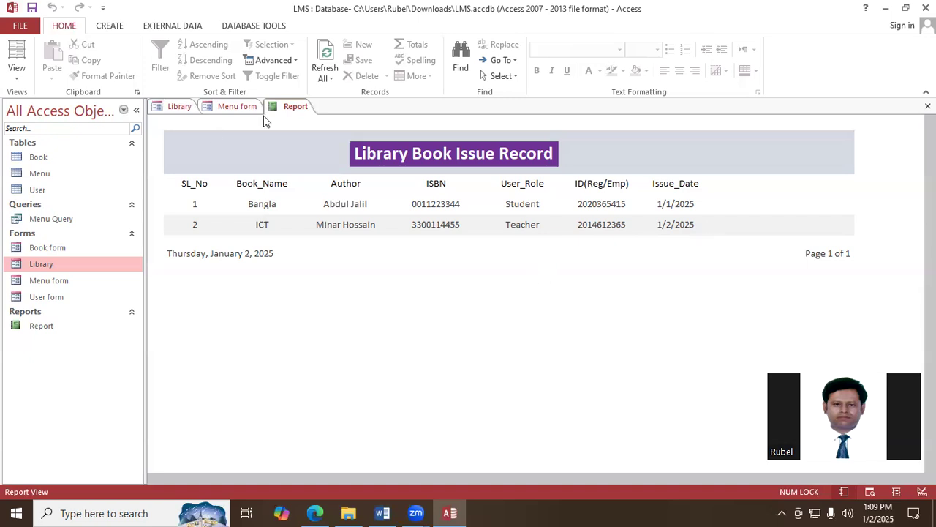
- From the Library form, start a new book issue with English as Book_Name and Staff as User_Role
left_click(181, 108)
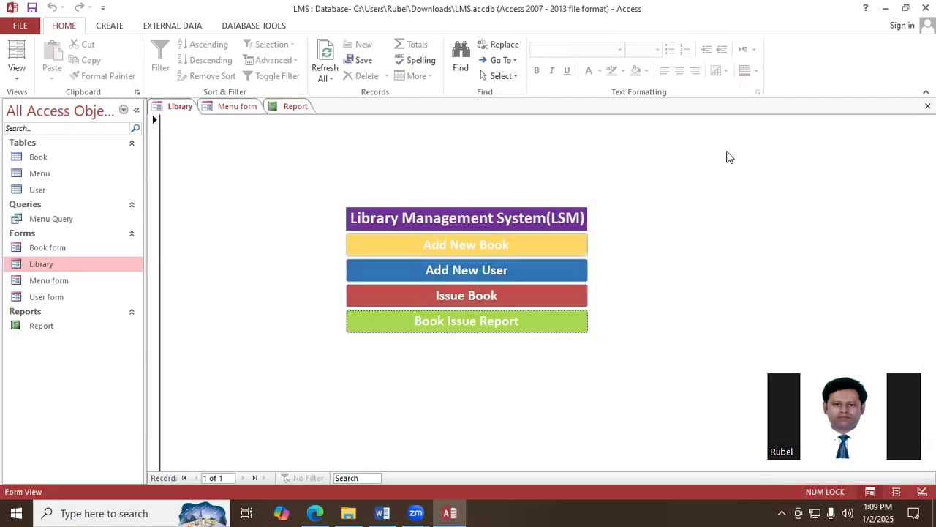
left_click(468, 298)
left_click(353, 188)
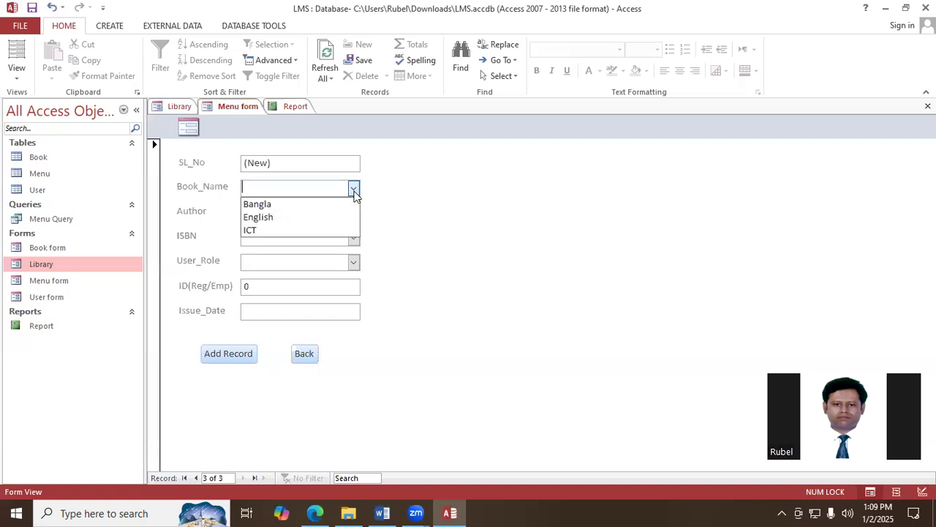
left_click(300, 218)
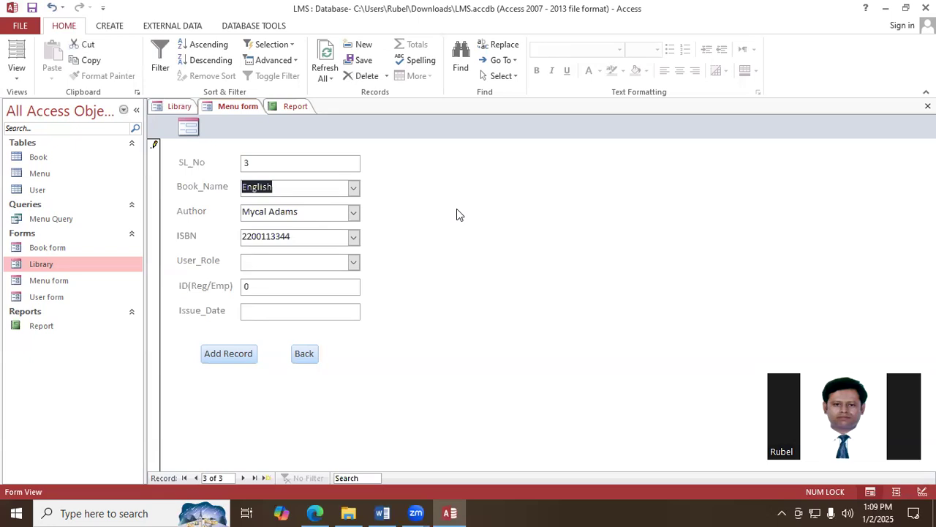
left_click(358, 263)
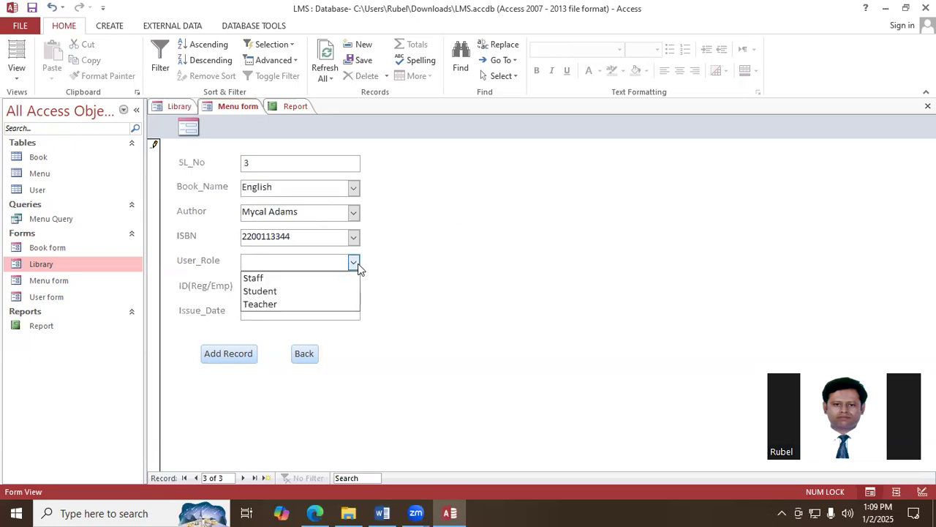
left_click(315, 279)
- Enter the staff member's employee ID, set Issue_Date to 12/28/2024 and add the English issue record
left_click(266, 290)
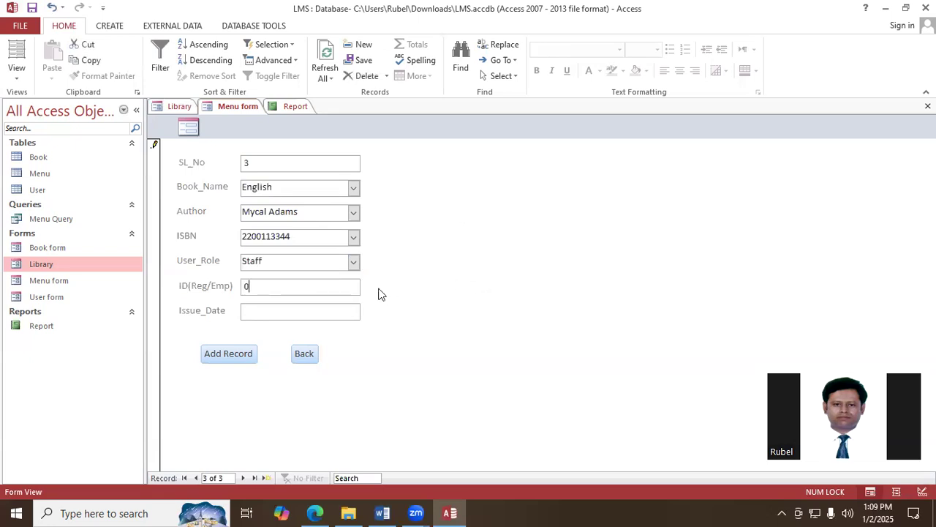
key("BackSpace")
type("2011")
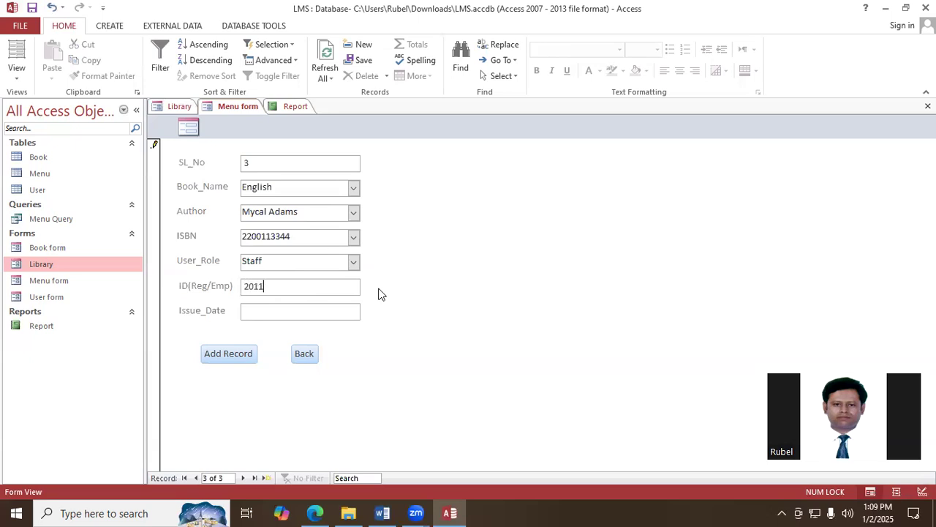
type("145256")
left_click(319, 310)
left_click(367, 309)
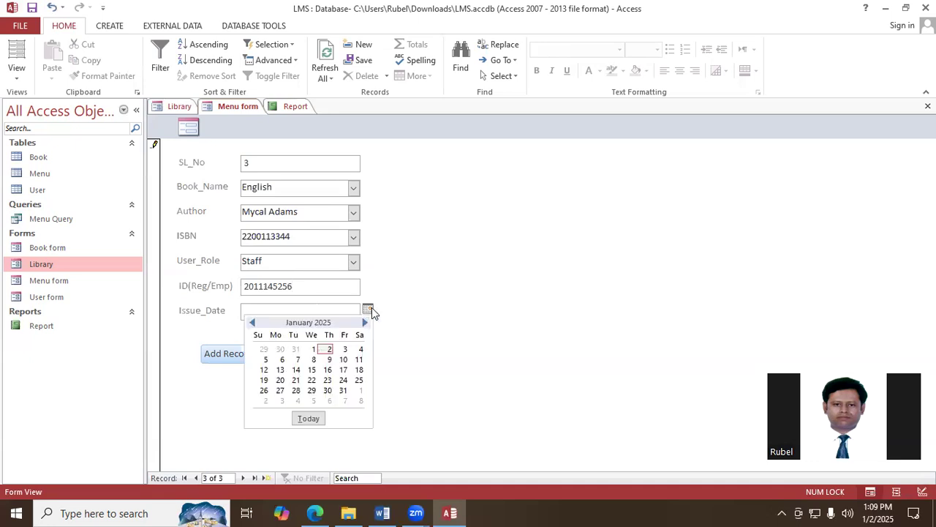
left_click(253, 323)
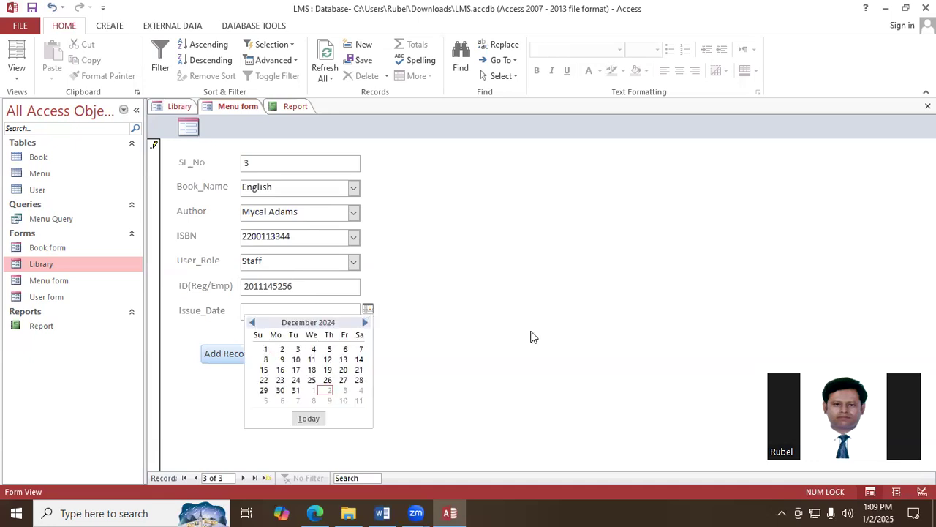
left_click(359, 381)
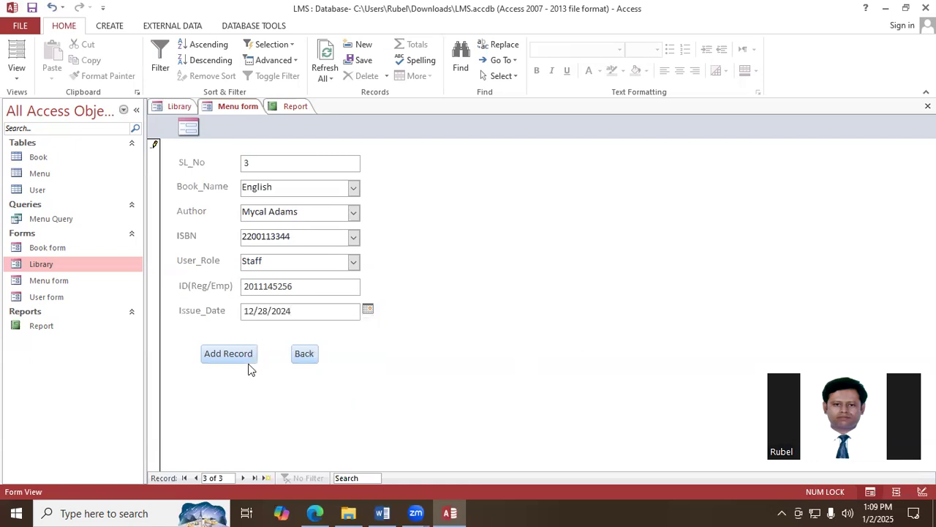
left_click(242, 359)
- Return to the Library form, open the Book Issue Report and refresh its data
left_click(308, 358)
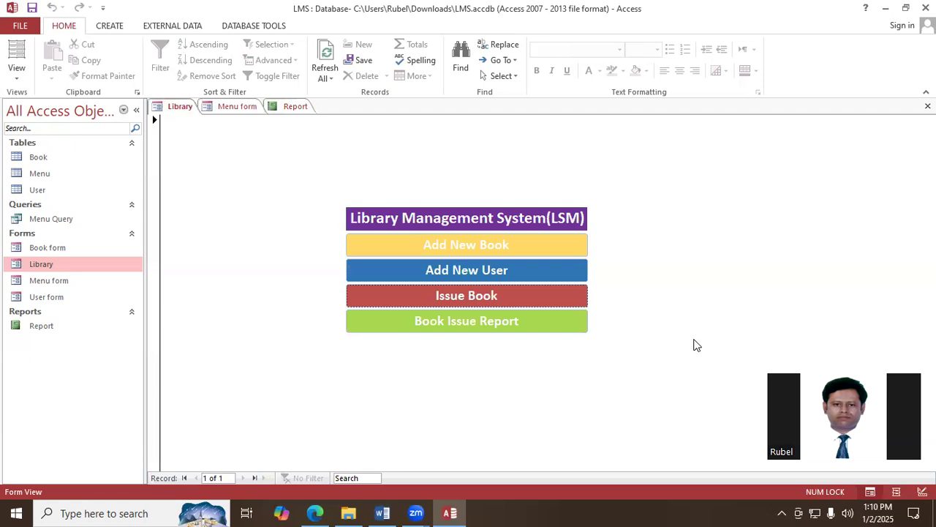
left_click(503, 326)
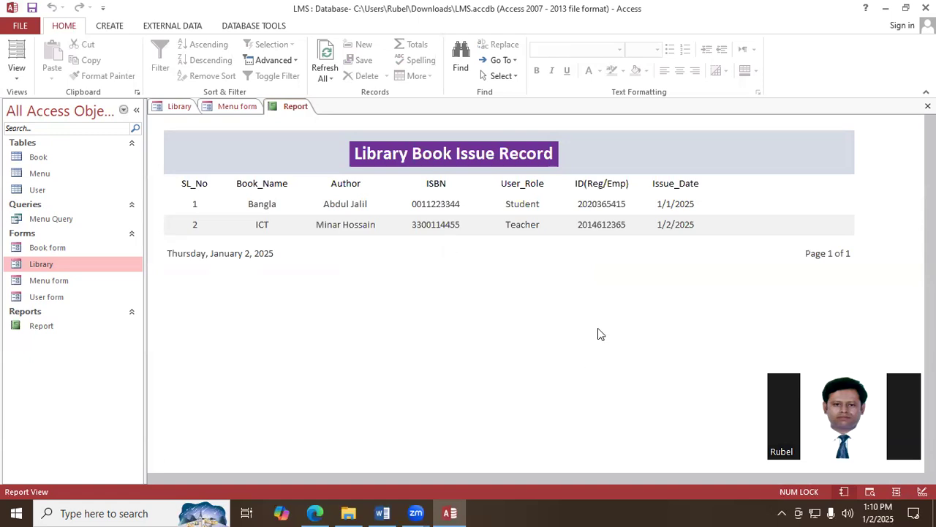
left_click(325, 68)
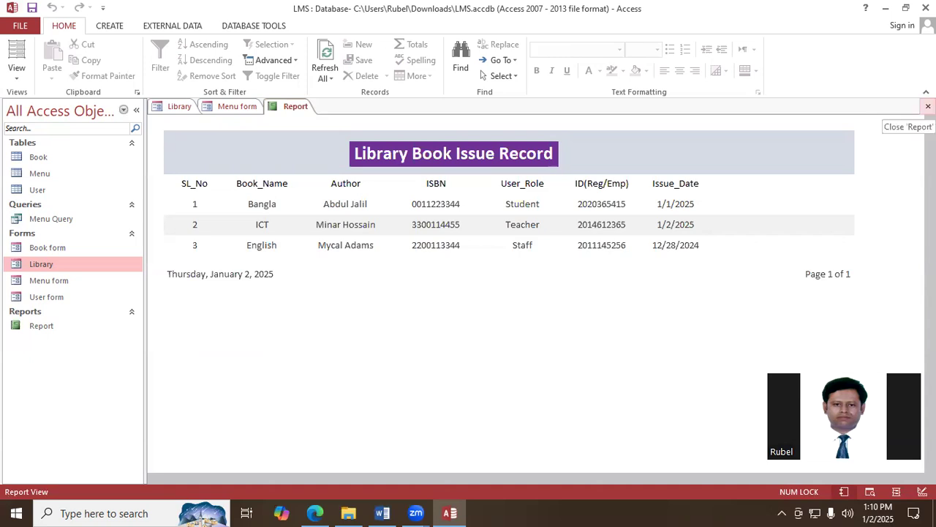
- Close the report, the Menu form and the Library form
left_click(927, 107)
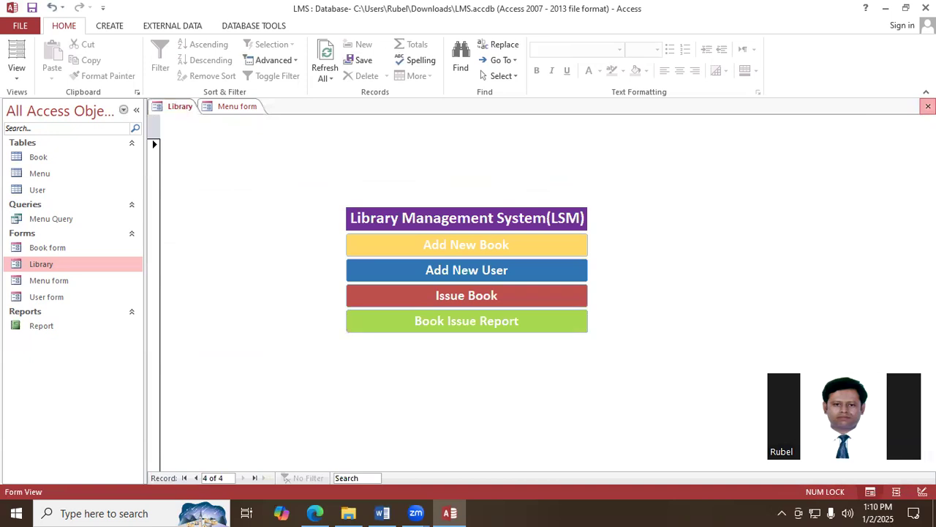
left_click(927, 106)
left_click(928, 107)
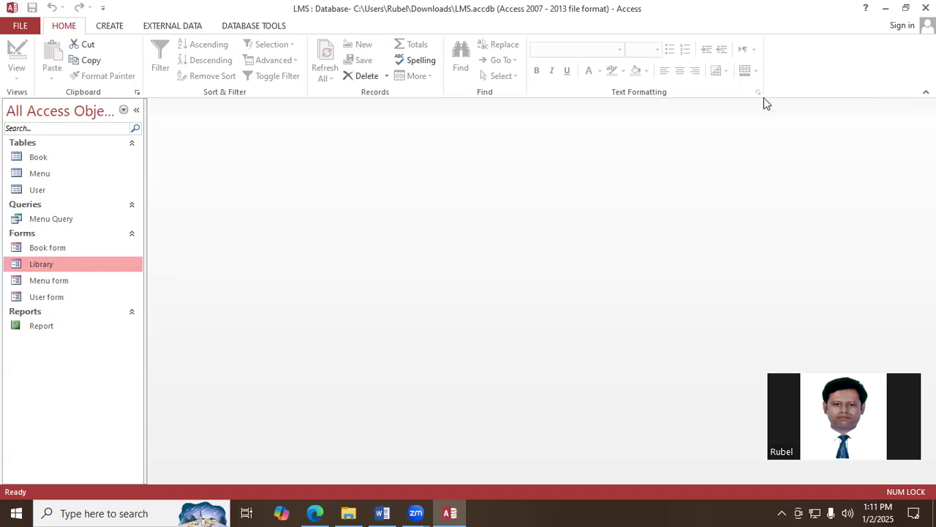
- Review the issue report and the Book and User tables one after another, closing each
double_click(45, 326)
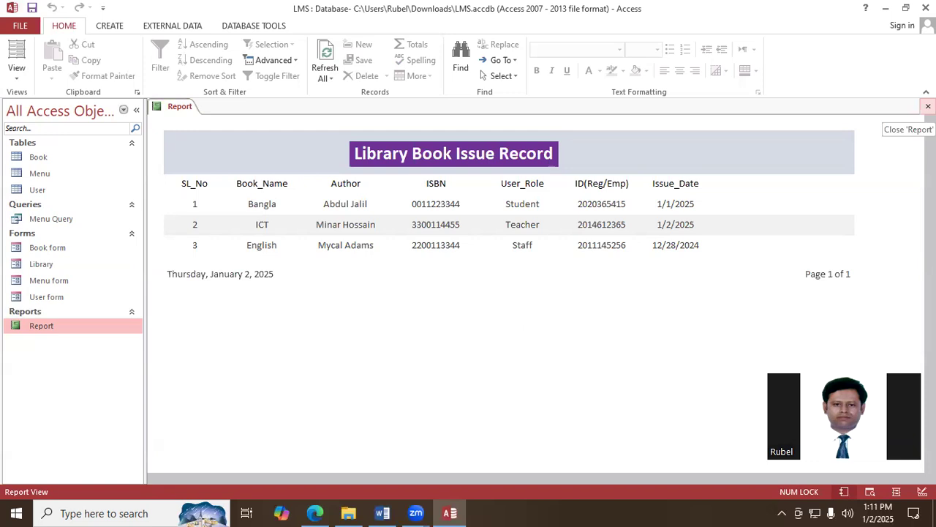
left_click(928, 106)
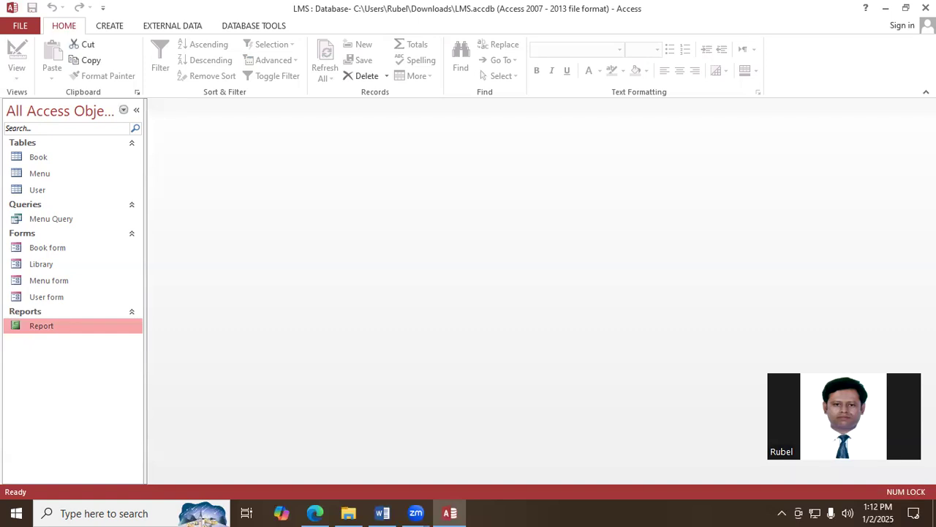
double_click(40, 161)
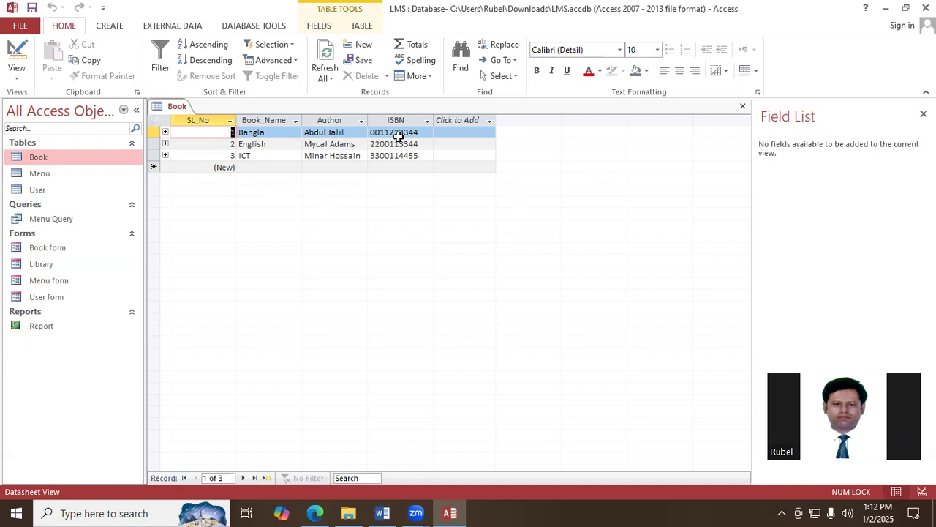
left_click(743, 106)
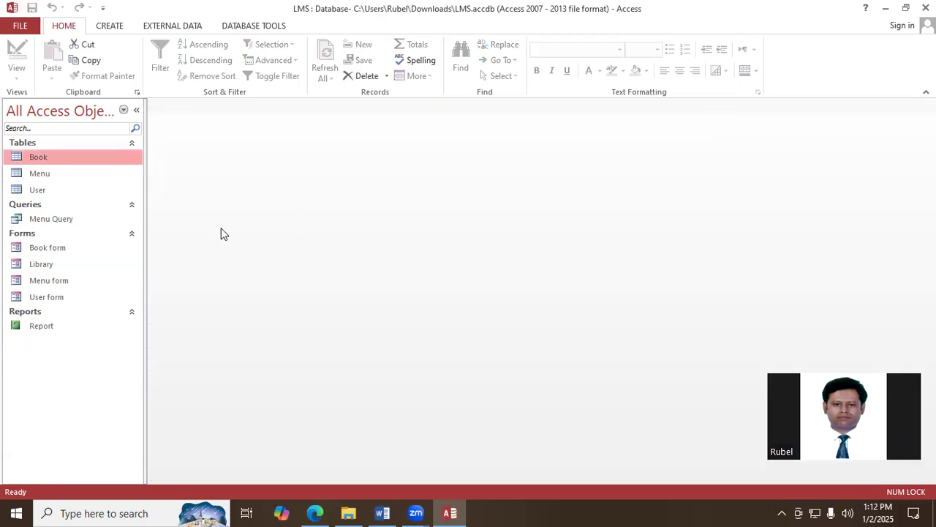
double_click(46, 191)
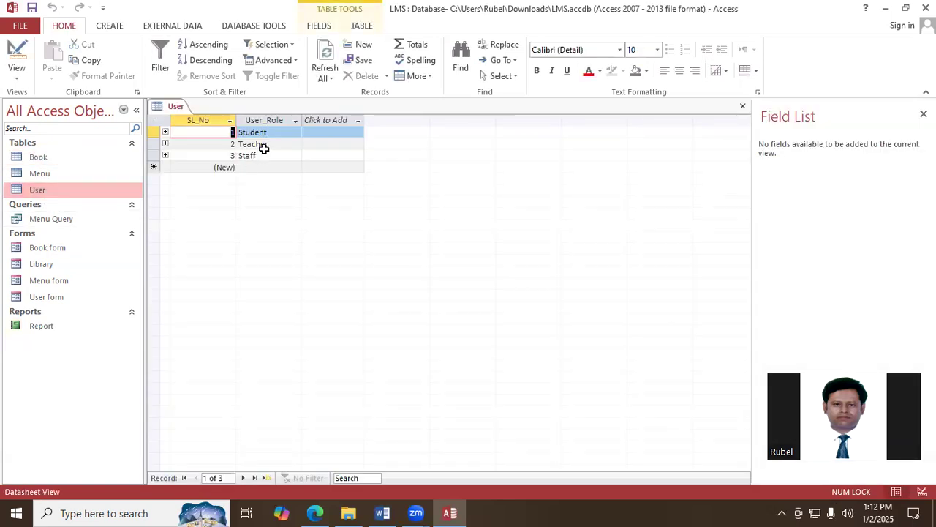
left_click(742, 106)
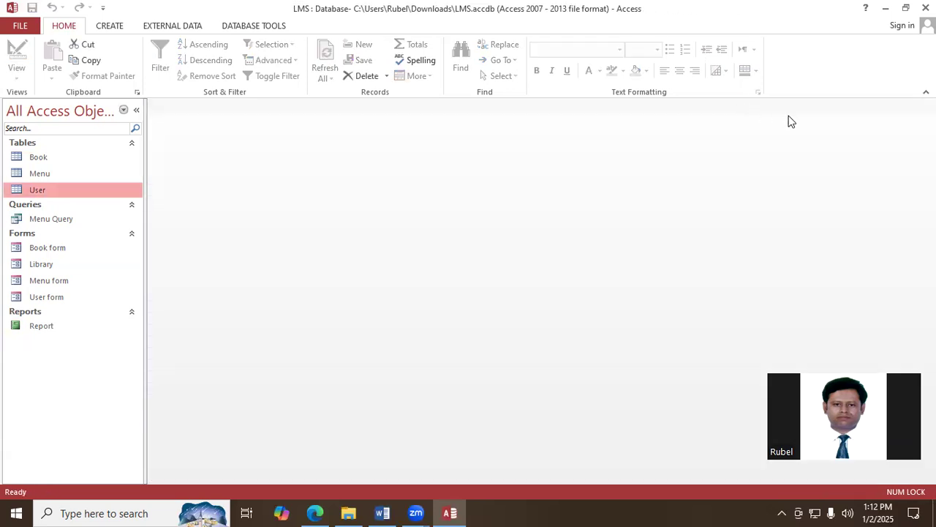
- Reopen the issue report and export it as the Excel 97-2003 workbook Report.xls in Downloads, without saving the export steps
double_click(44, 325)
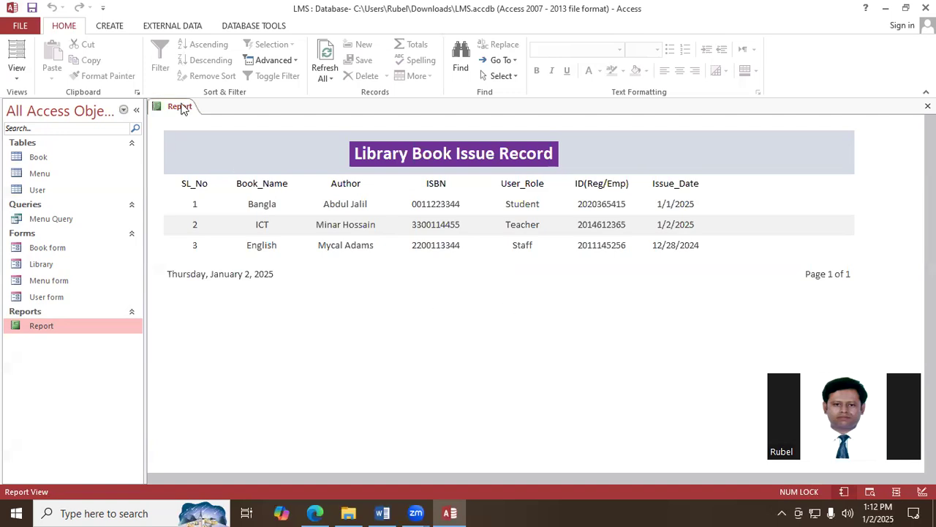
right_click(395, 299)
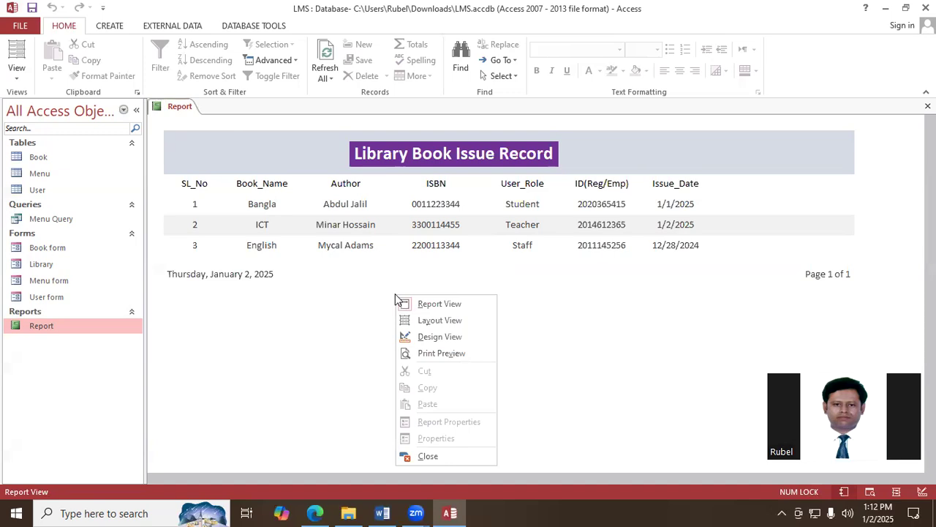
left_click(345, 300)
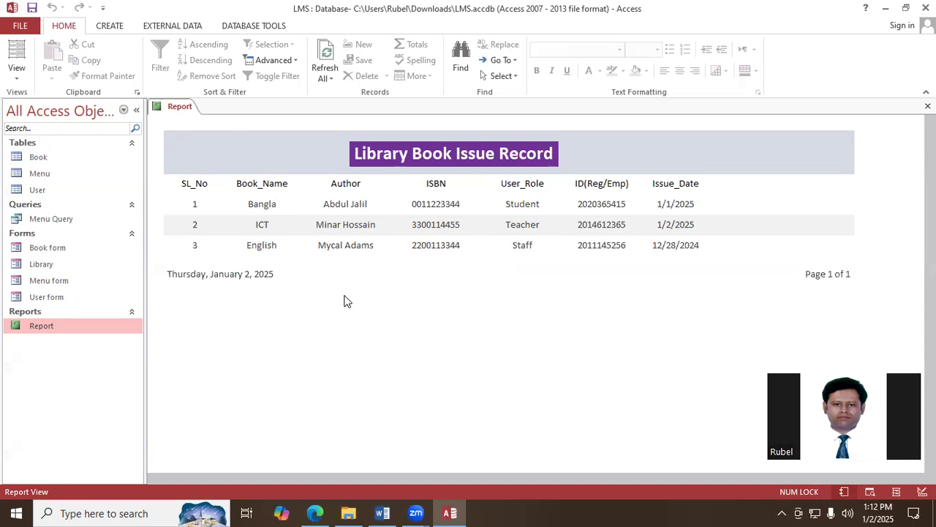
left_click(185, 27)
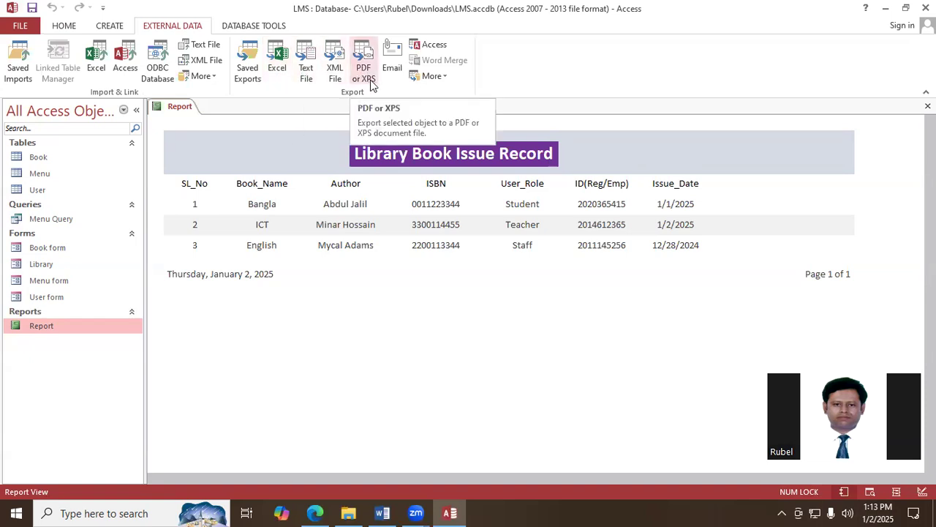
left_click(277, 73)
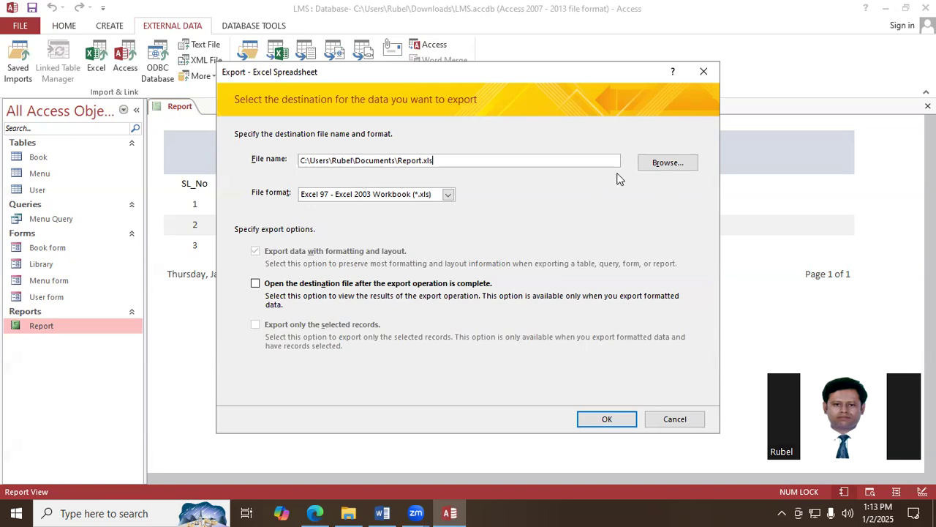
left_click(655, 167)
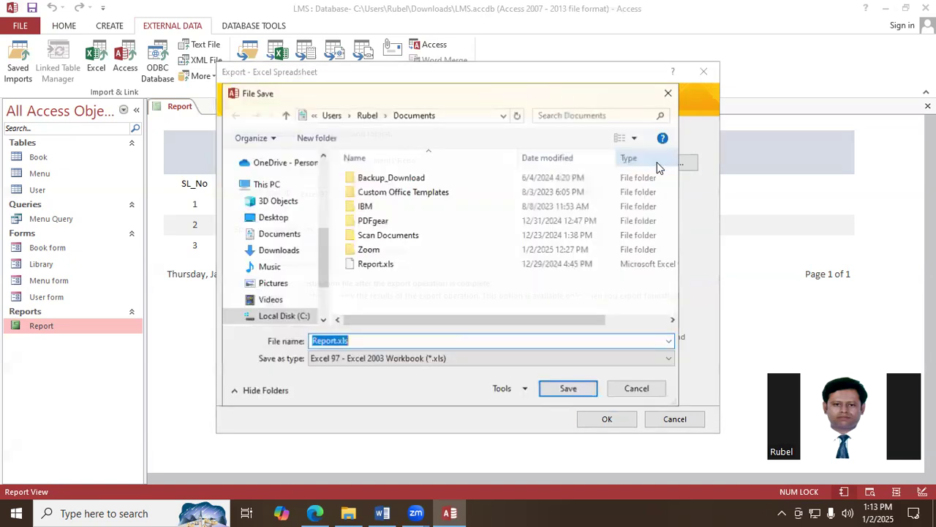
left_click(270, 251)
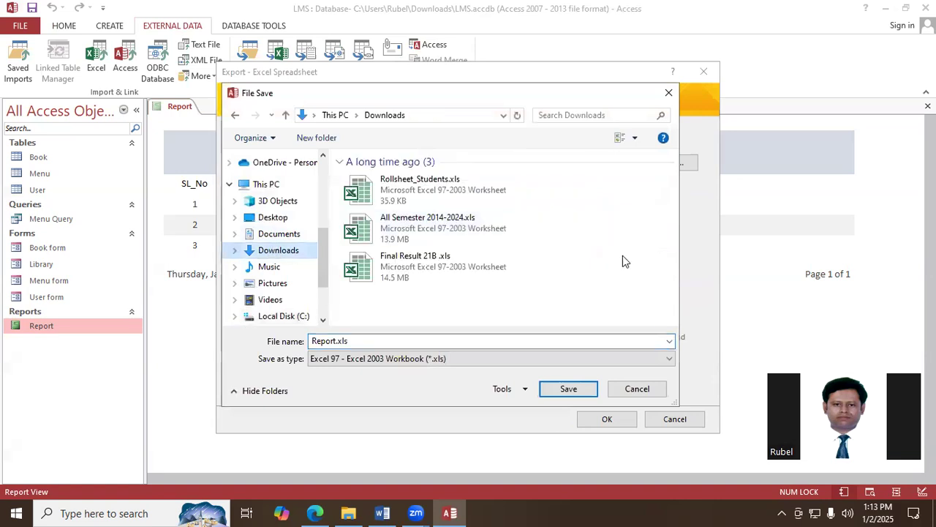
left_click(568, 388)
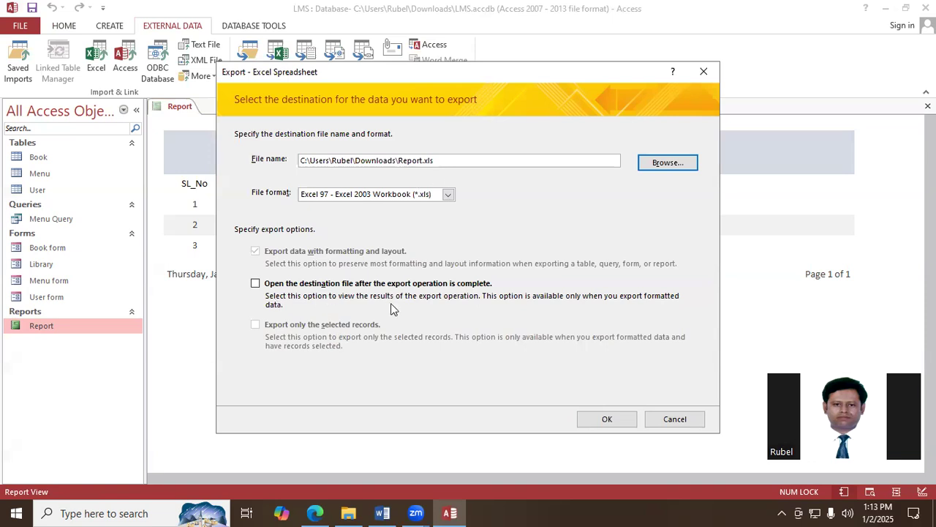
left_click(606, 419)
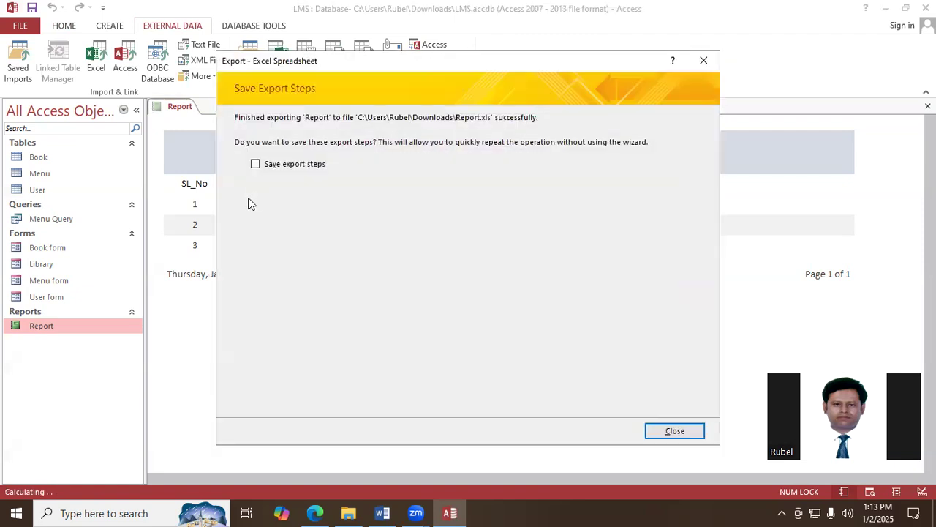
left_click(675, 431)
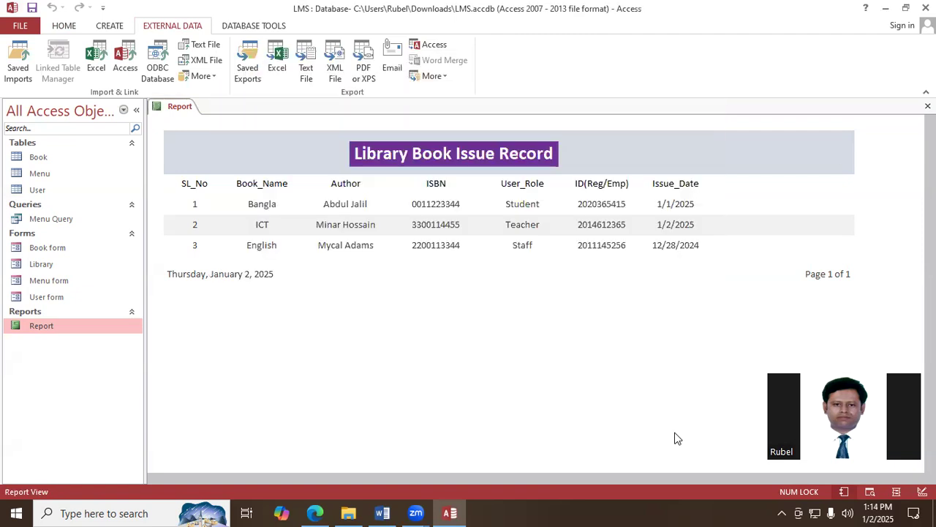
- Minimize the database window and open Report.xls from the Downloads folder in Excel
left_click(885, 9)
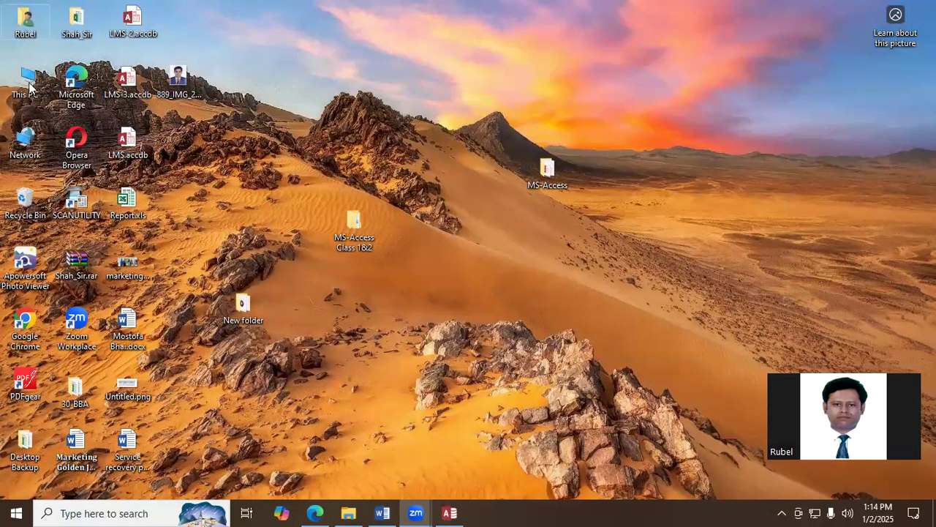
key("super+e")
double_click(688, 95)
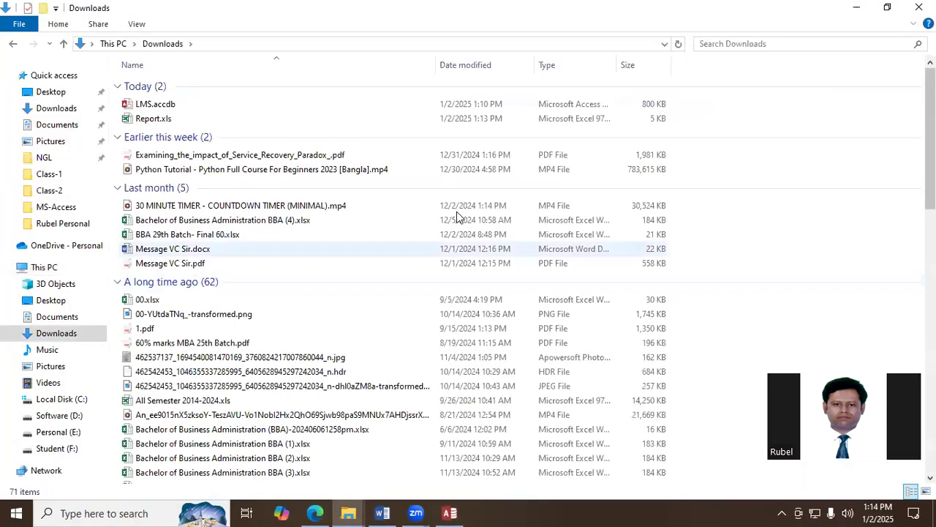
double_click(147, 121)
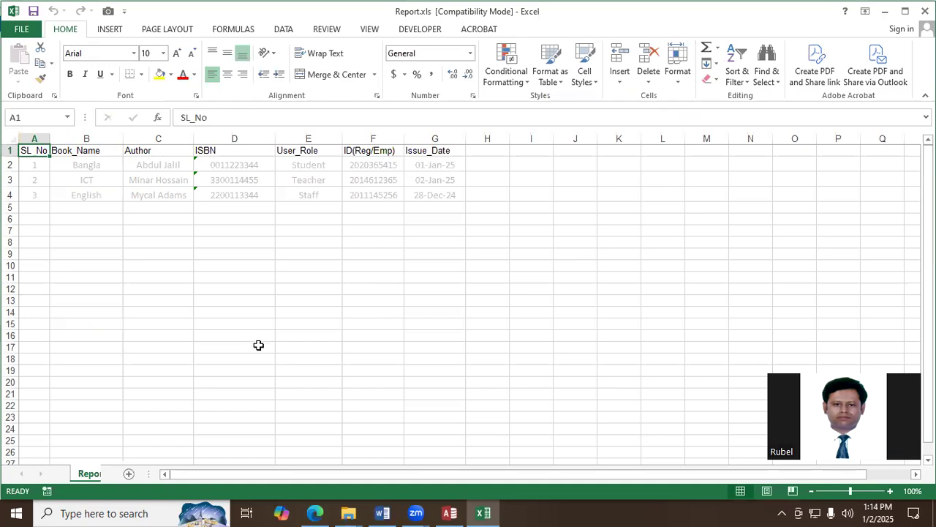
- Examine the exported issue records across the worksheet, then close the workbook and the Downloads window
key("Down")
key("Down")
key("Down")
key("Up")
key("Right")
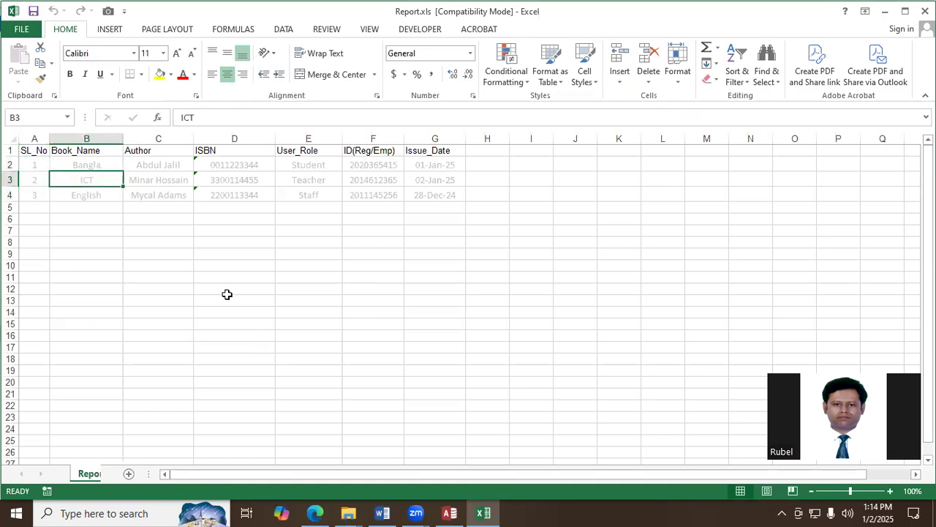
key("ctrl+Up")
key("ctrl+Right")
key("ctrl+Down")
key("ctrl+Up")
key("ctrl+Left")
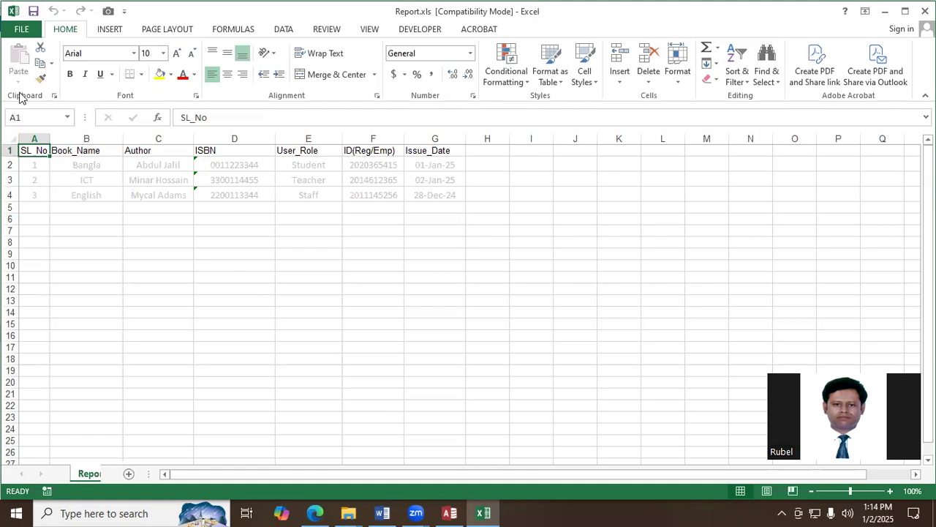
left_click(925, 11)
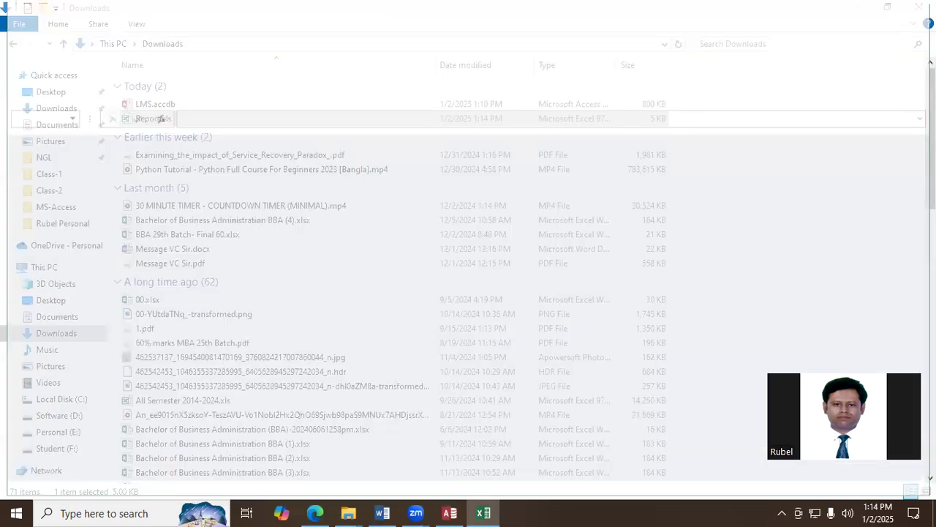
left_click(921, 7)
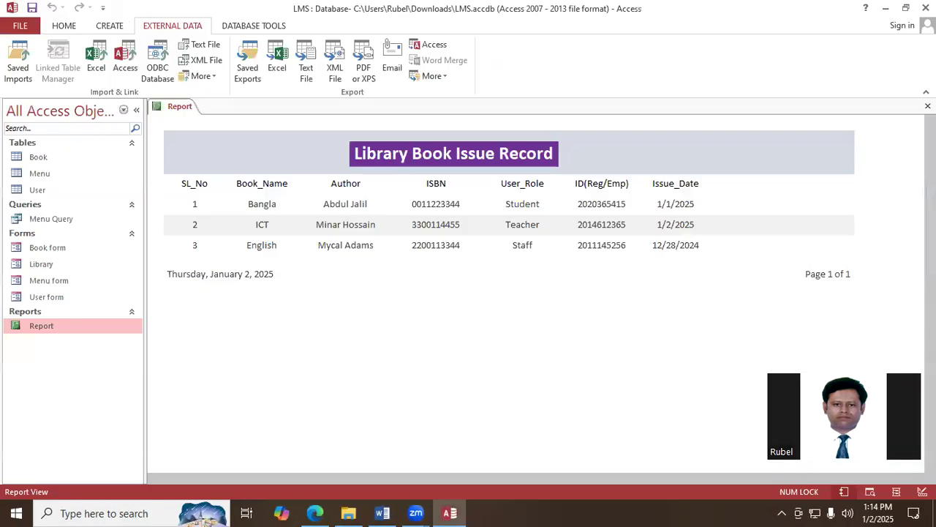
- Back in Access, close the open report and exit the LMS database
left_click(927, 104)
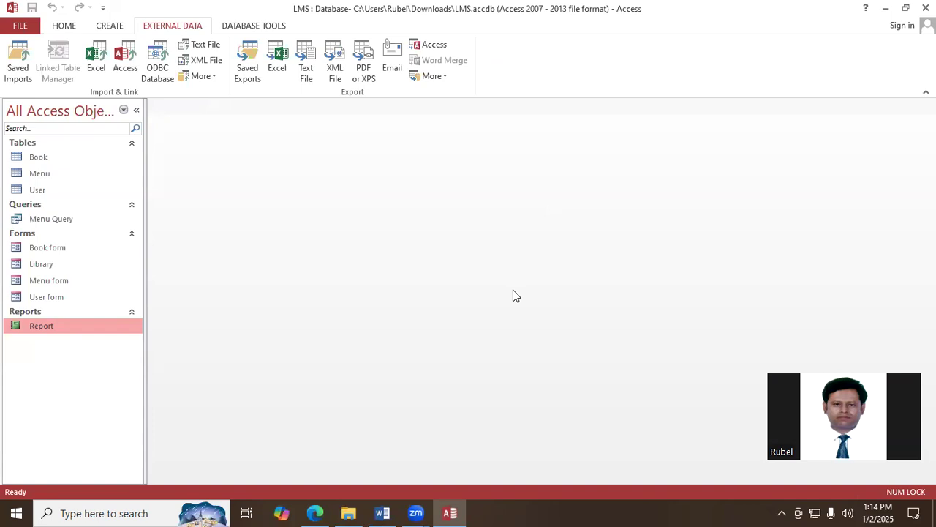
left_click(65, 27)
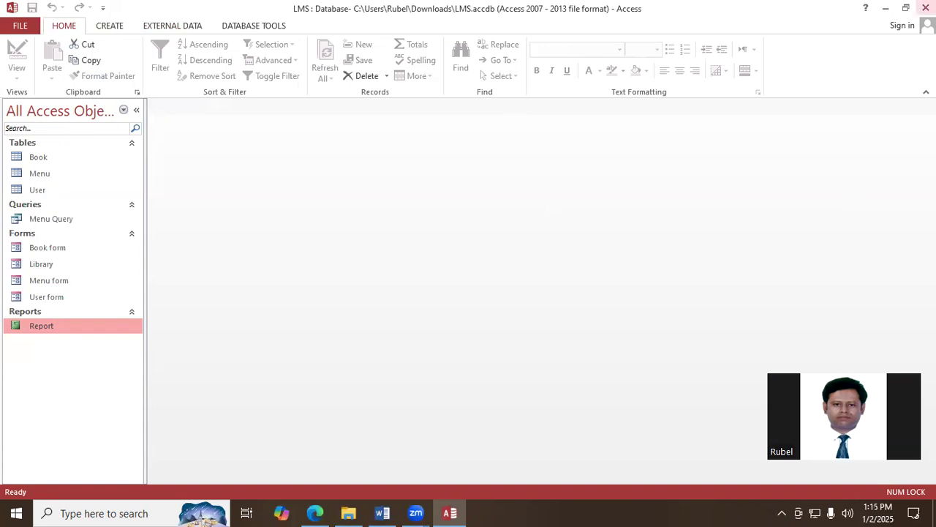
left_click(926, 7)
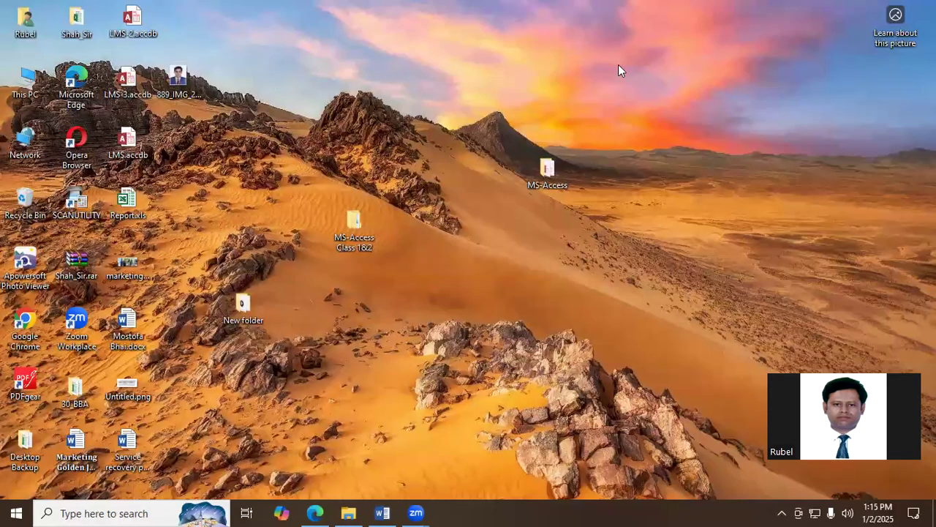